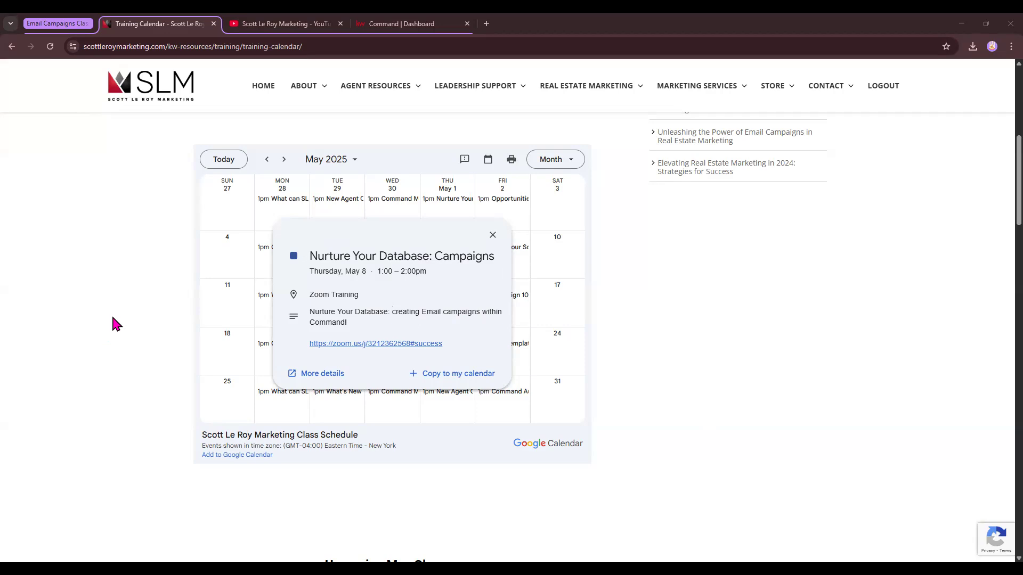
Switch to the Command dashboard tab and open the Marketing Profile page under Connect Settings.
left_click(394, 24)
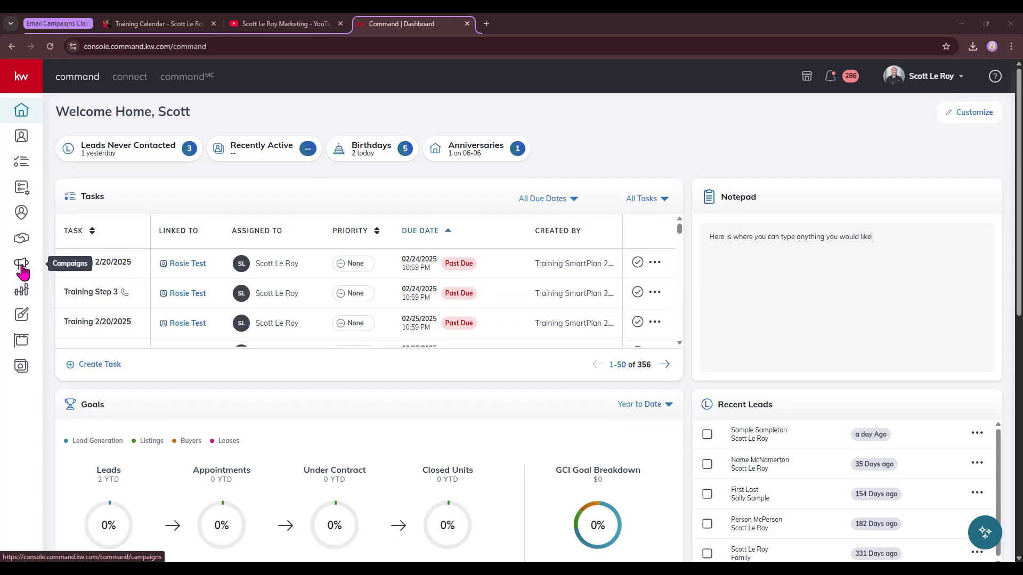
left_click(962, 81)
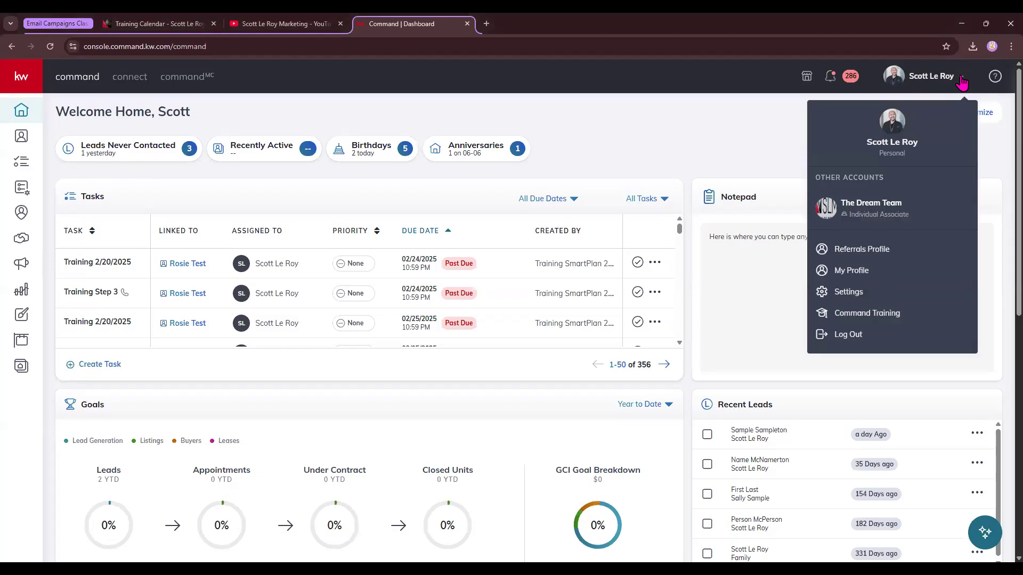
left_click(837, 299)
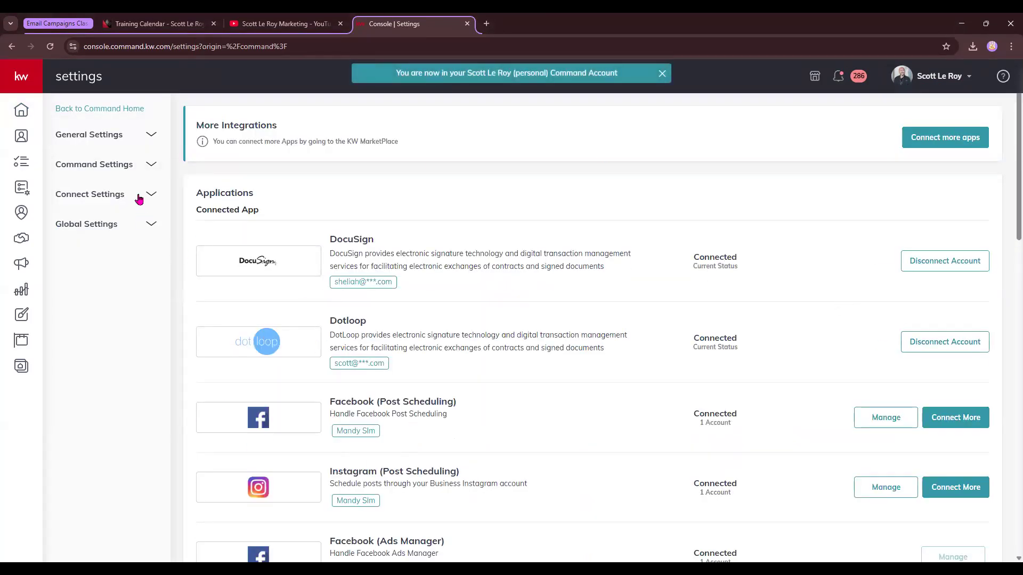
left_click(95, 196)
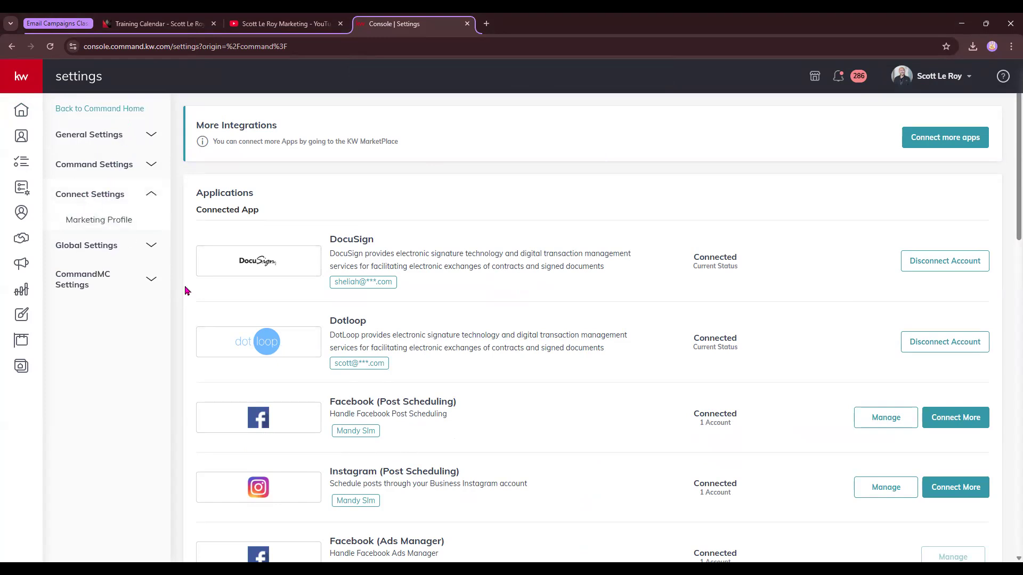
left_click(110, 222)
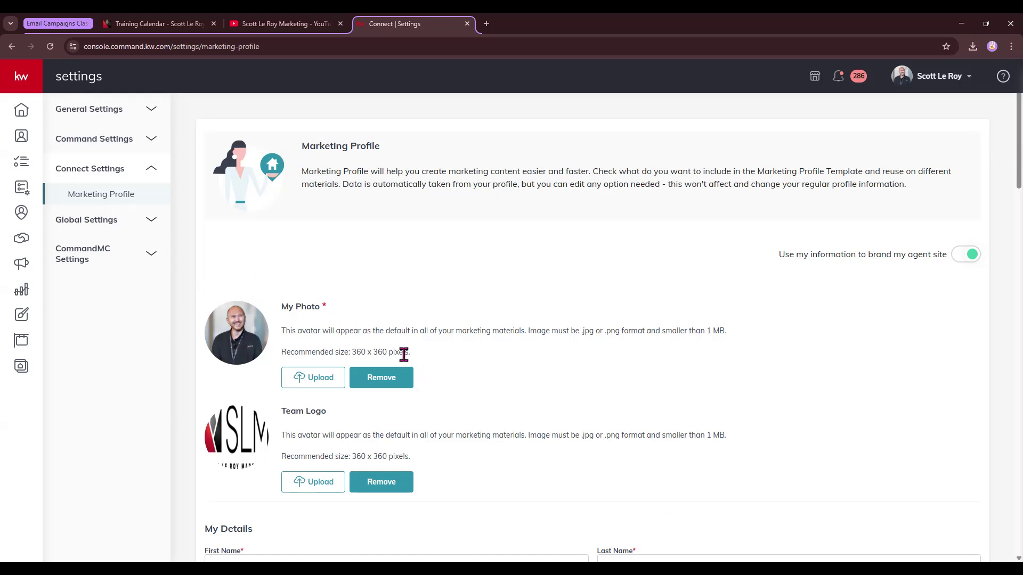
Review the My Photo and Team Logo sections of the Marketing Profile.
left_click_drag(280, 353, 418, 362)
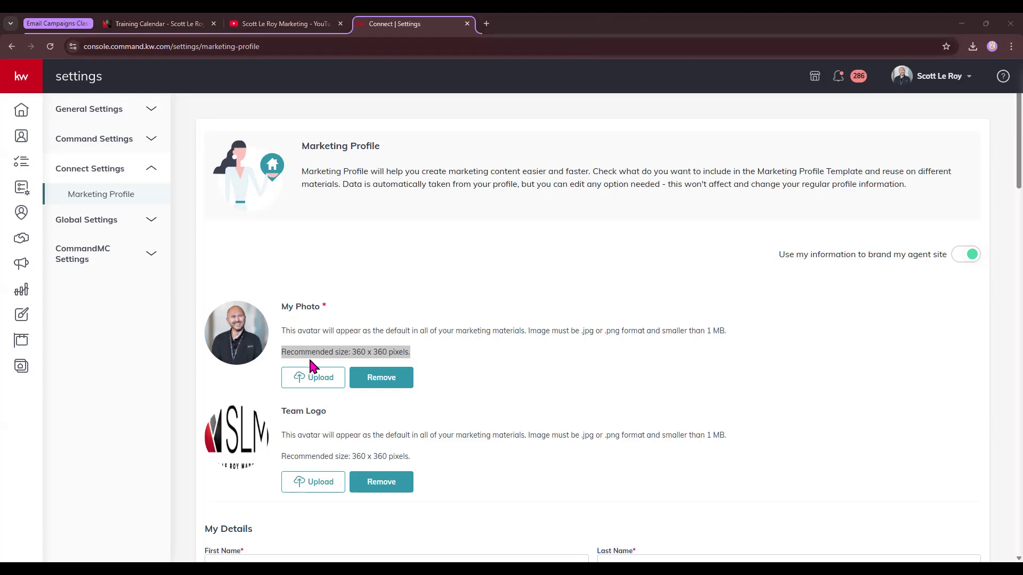
left_click(474, 387)
scroll(474, 387, "down", 2)
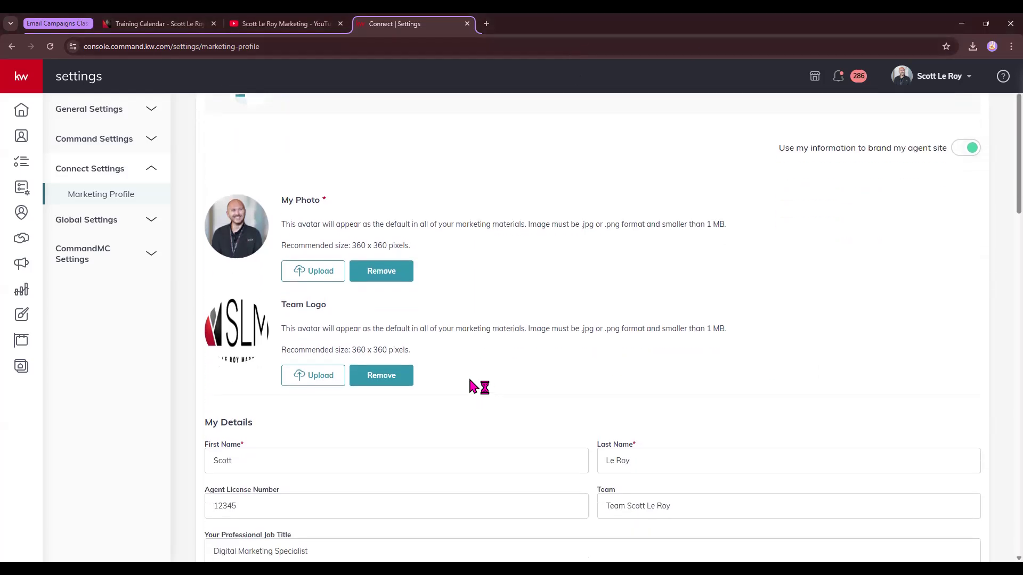
left_click_drag(277, 302, 326, 304)
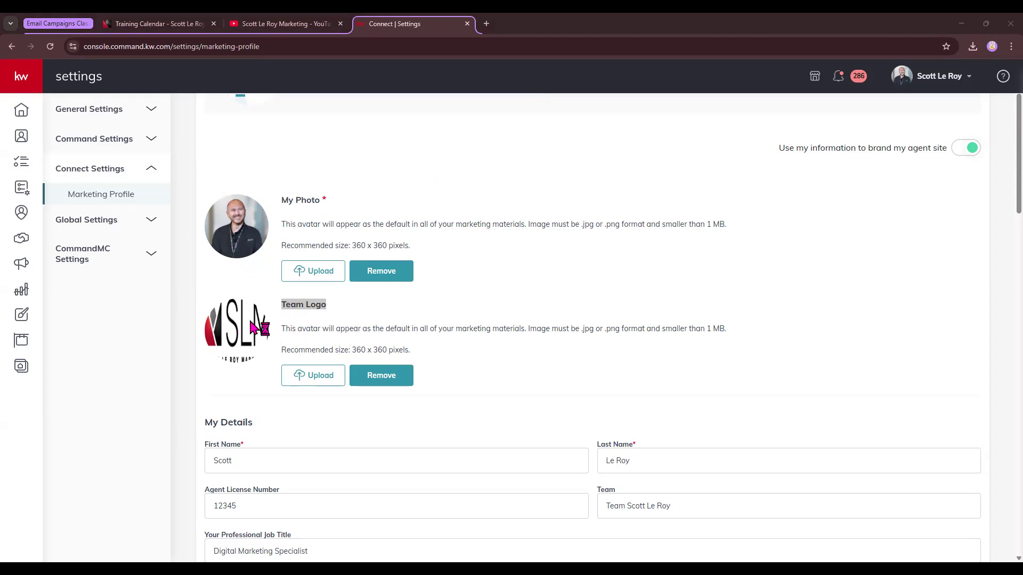
scroll(253, 327, "down", 4)
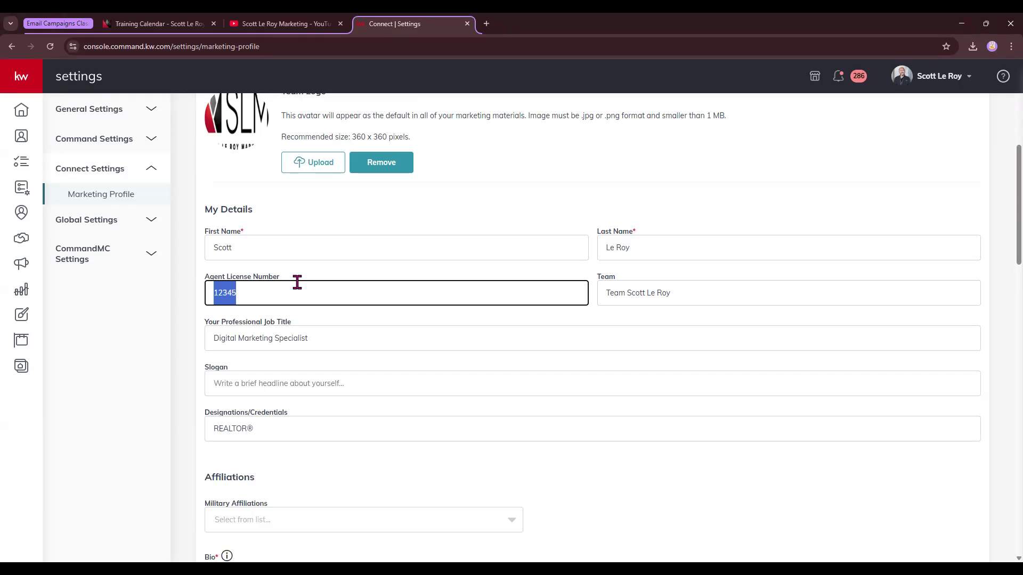
Review the My Details fields and the Military Affiliations options without selecting one.
left_click(233, 326)
left_click_drag(206, 322, 292, 328)
left_click_drag(207, 413, 292, 416)
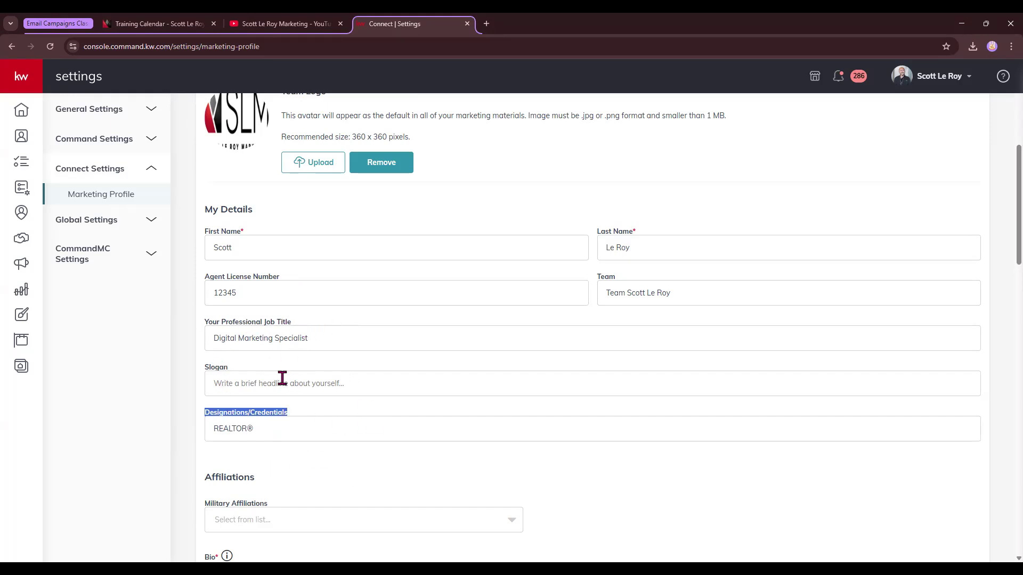
scroll(280, 379, "down", 1)
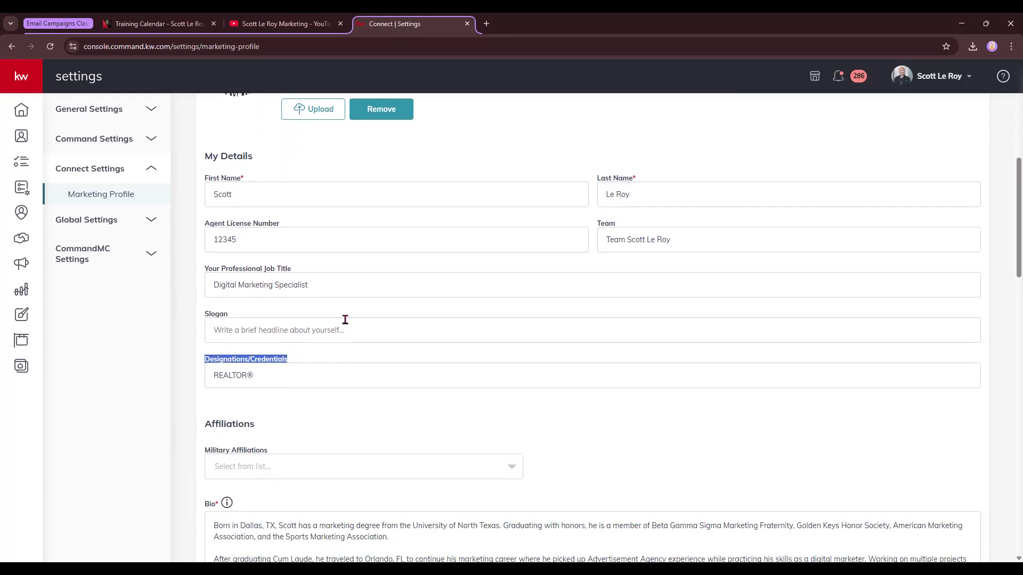
scroll(327, 456, "down", 2)
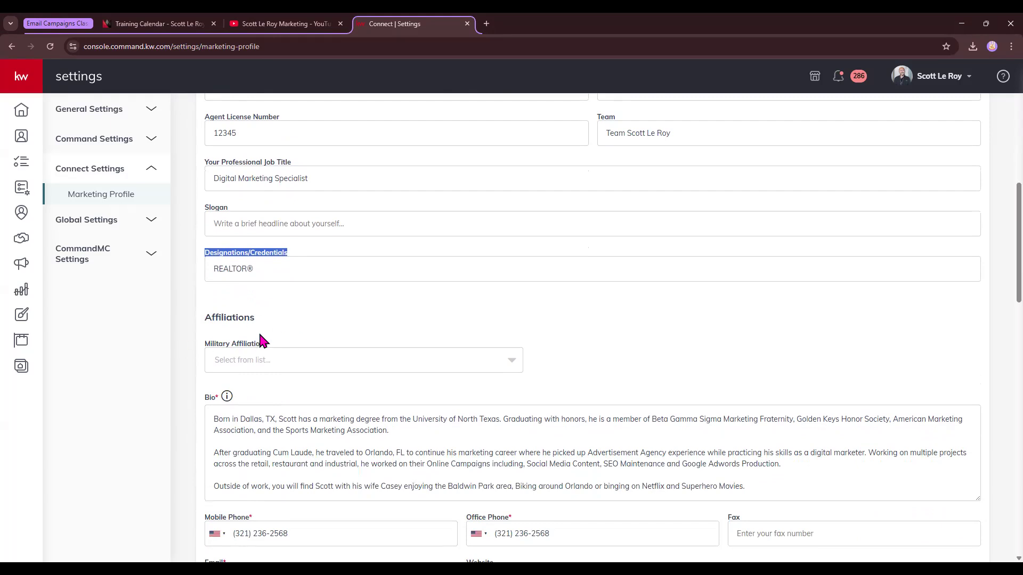
left_click(283, 360)
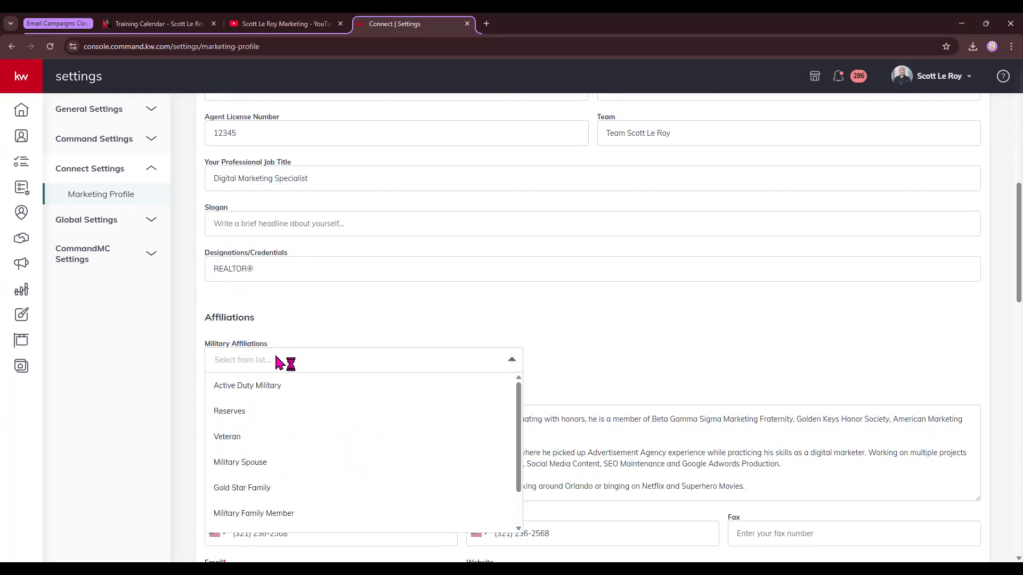
scroll(283, 392, "down", 1)
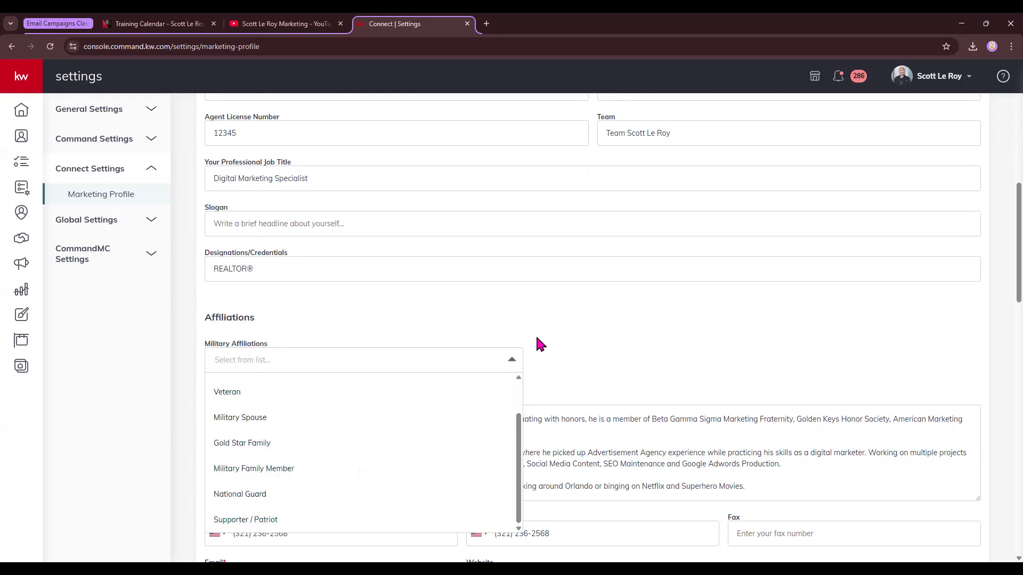
left_click(561, 322)
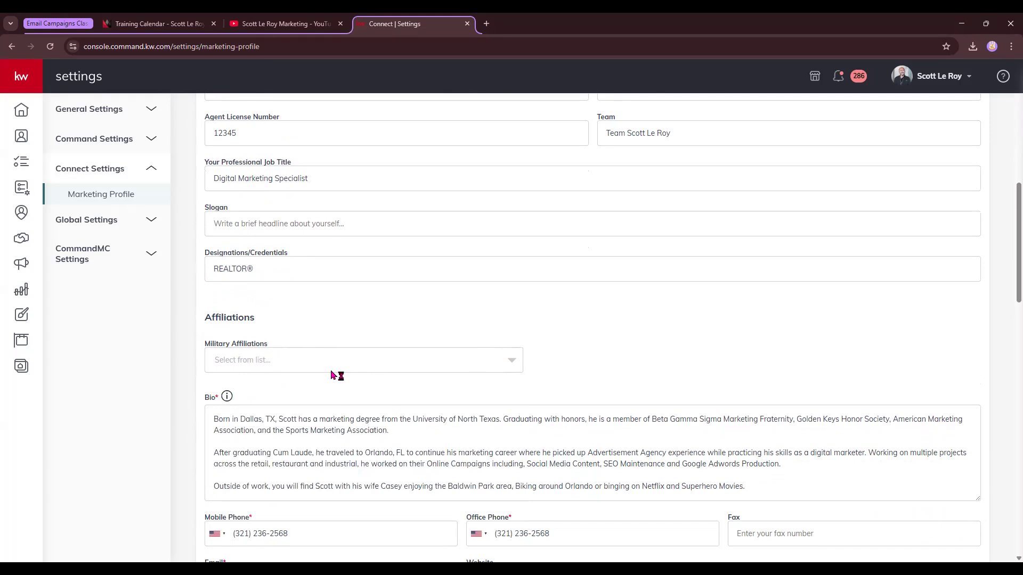
scroll(334, 376, "down", 2)
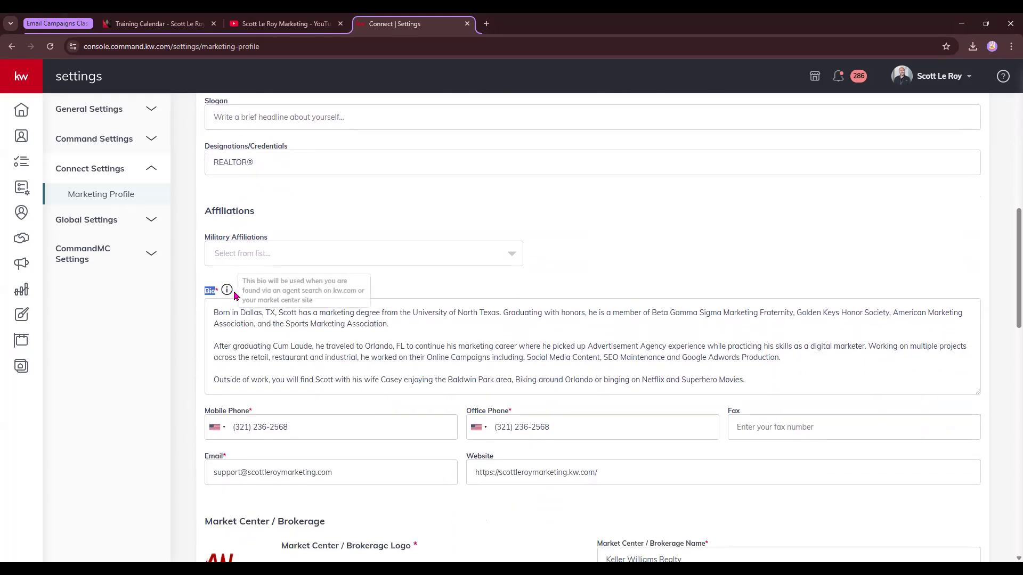
scroll(392, 320, "down", 2)
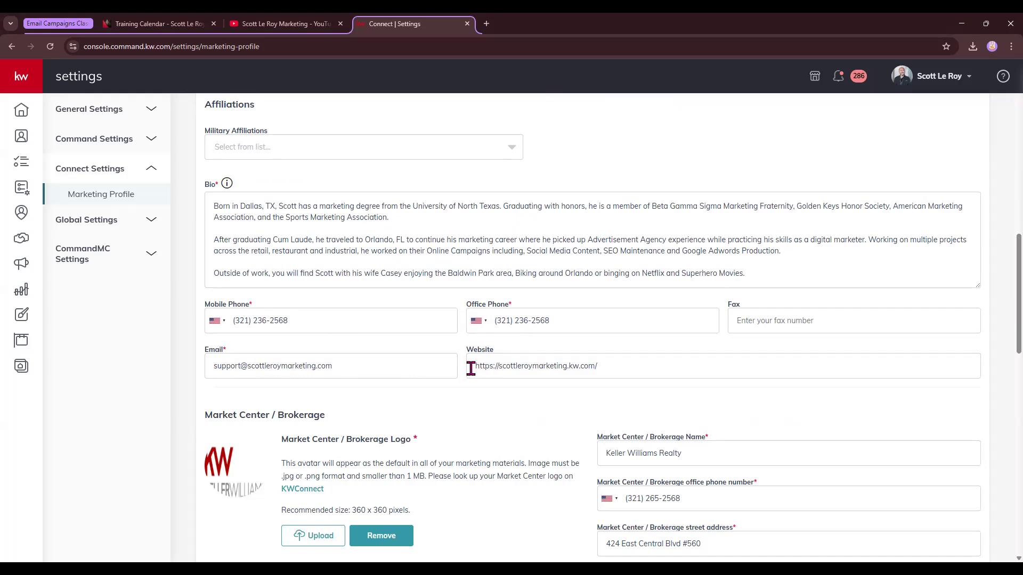
Try editing the prefix of the Website URL in the profile details.
left_click_drag(471, 368, 645, 367)
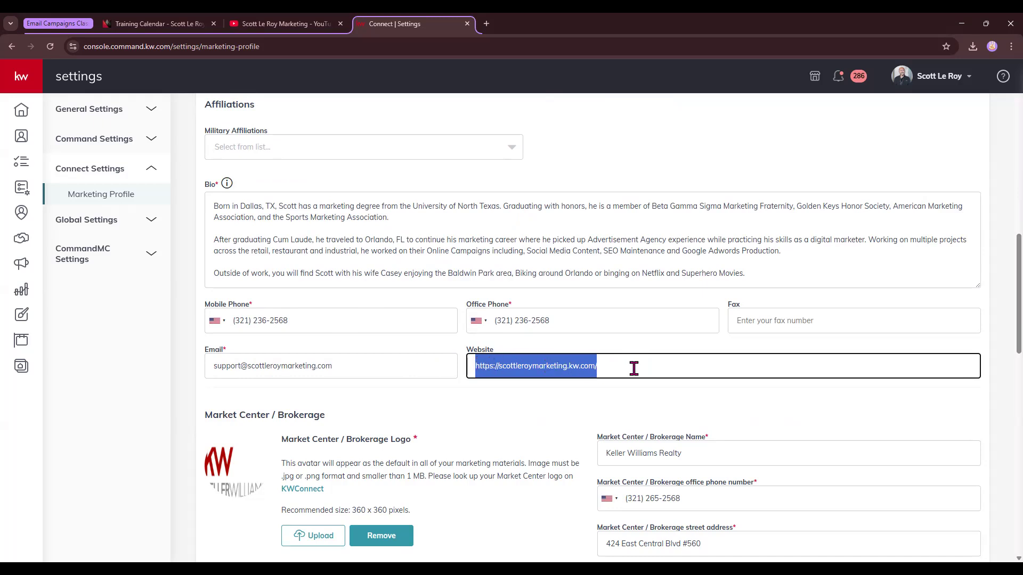
left_click(496, 366)
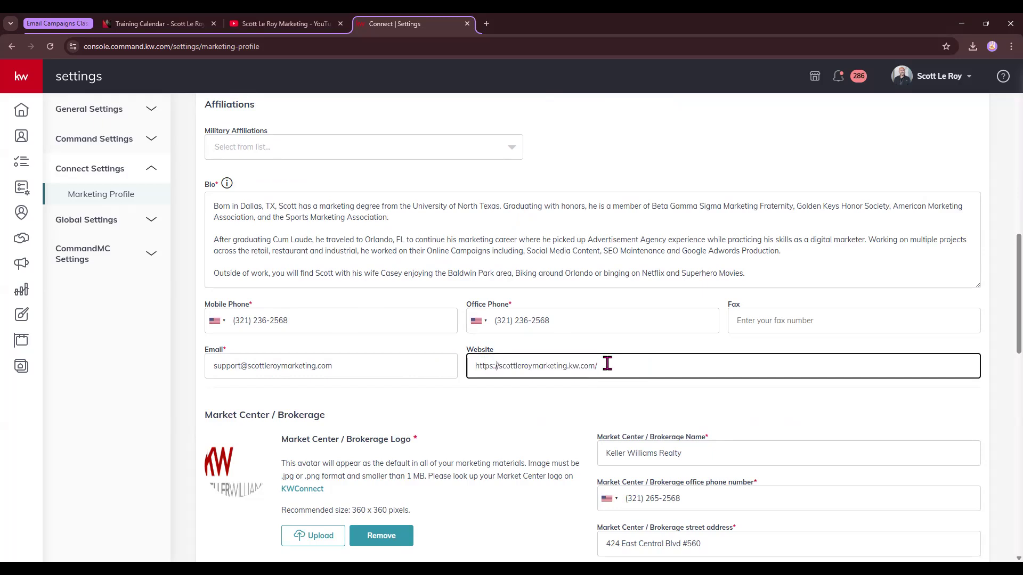
type("www.")
key("BackSpace")
key("BackSpace")
key("BackSpace")
key("BackSpace")
key("BackSpace")
key("BackSpace")
type("//")
left_click(596, 401)
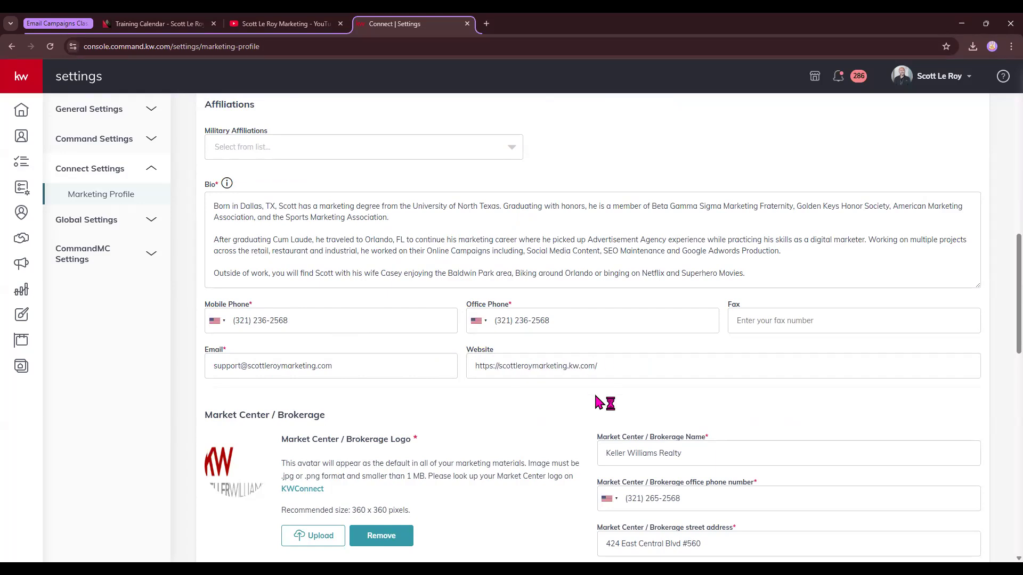
Review the Market Center, Compliance, legal footer, Social and Google Analytics sections of the profile.
scroll(490, 373, "down", 1)
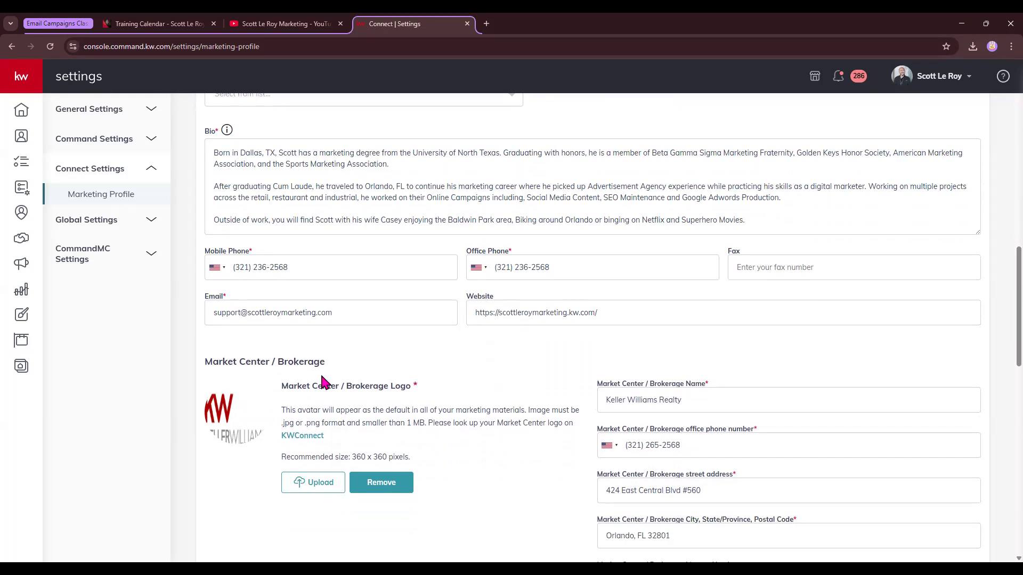
scroll(323, 382, "down", 3)
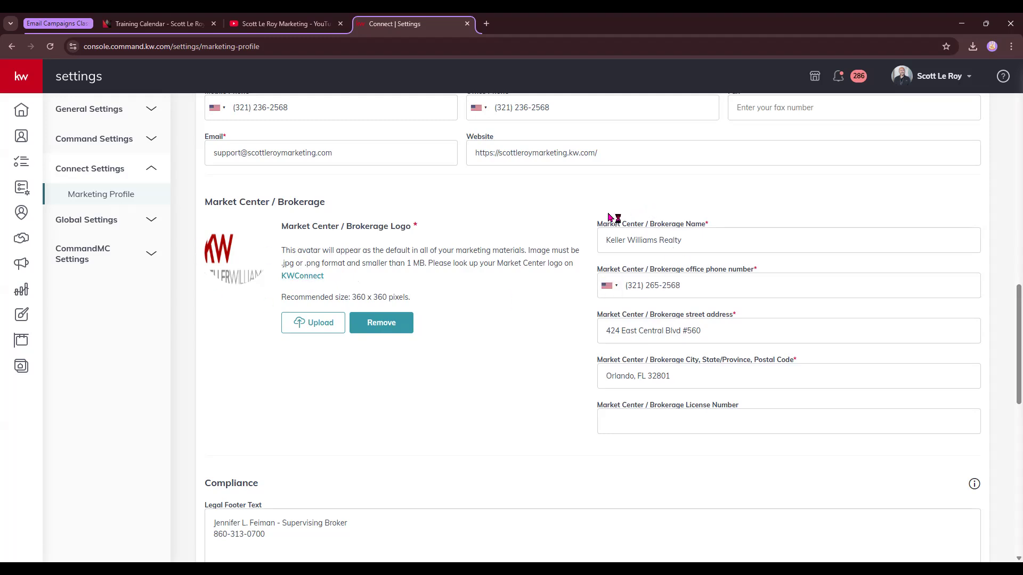
scroll(488, 320, "down", 2)
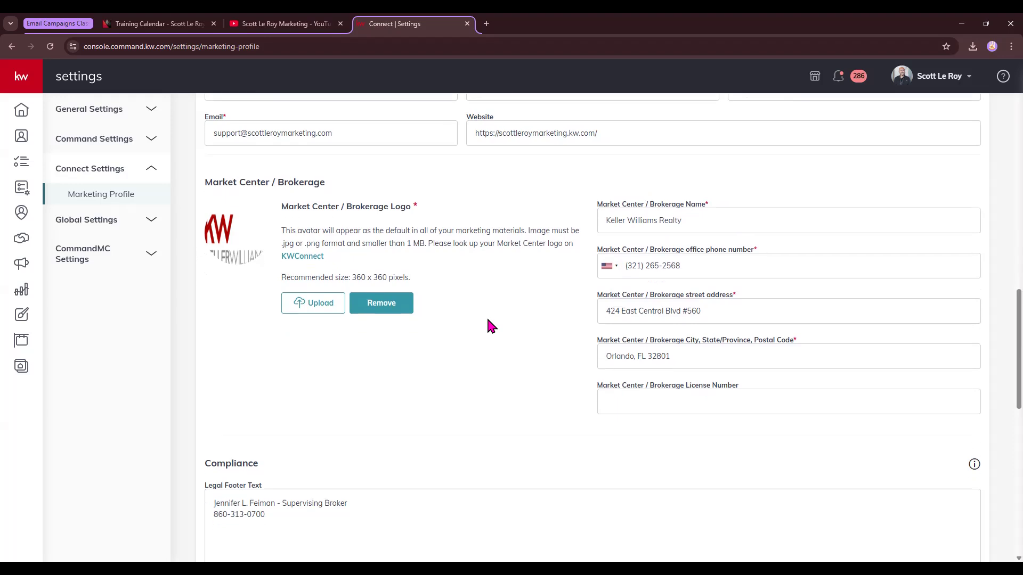
scroll(488, 320, "down", 3)
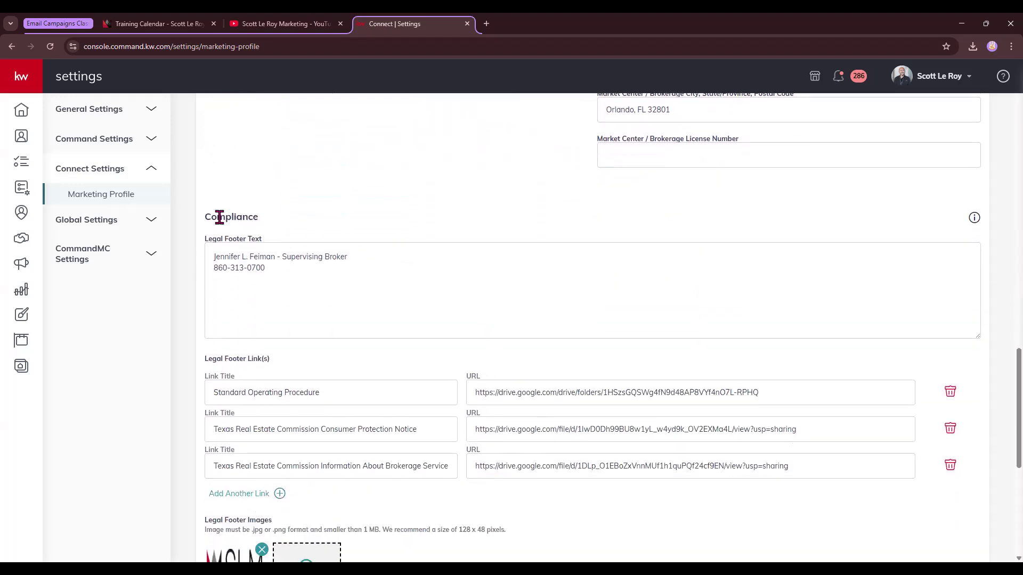
left_click_drag(204, 219, 255, 218)
left_click_drag(205, 239, 269, 243)
left_click_drag(204, 359, 276, 359)
scroll(292, 357, "down", 2)
left_click_drag(202, 414, 282, 415)
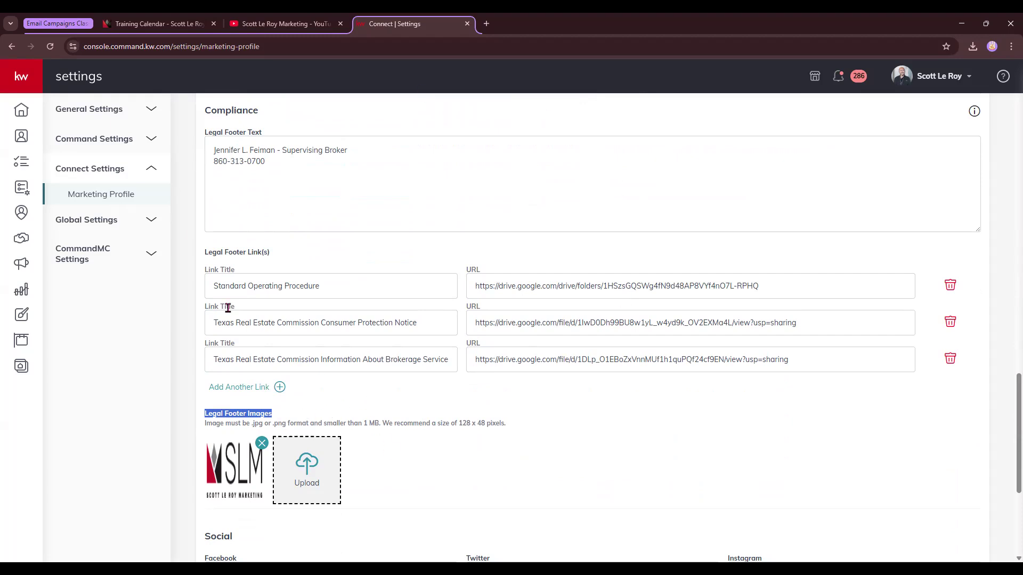
scroll(320, 282, "down", 2)
scroll(336, 296, "down", 3)
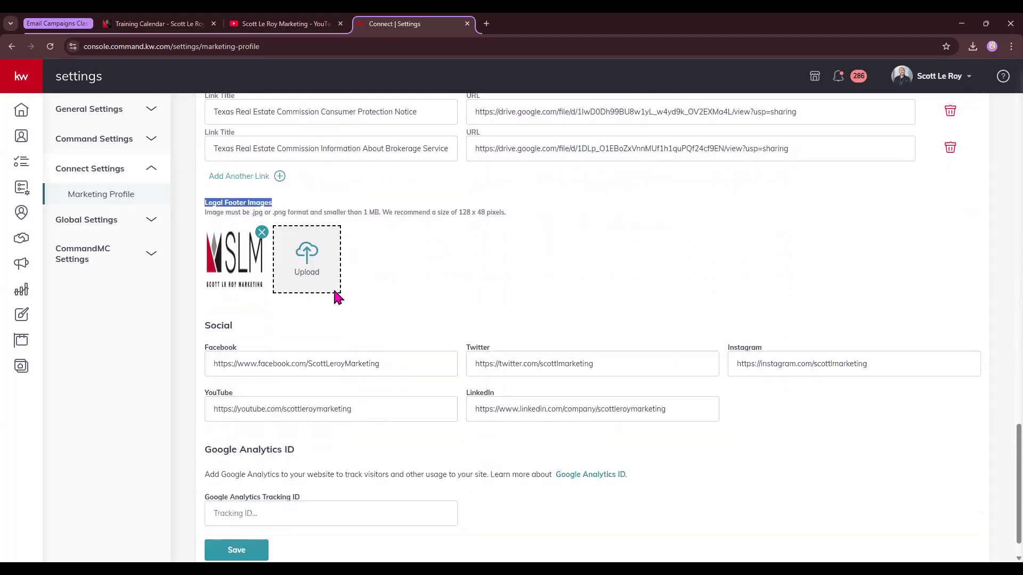
left_click_drag(205, 288, 244, 286)
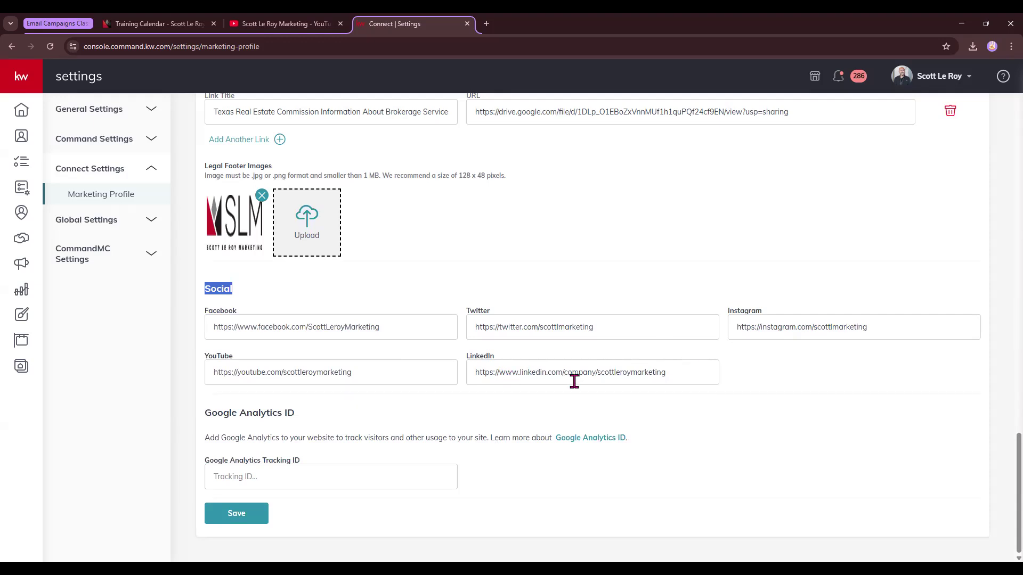
left_click_drag(208, 418, 308, 417)
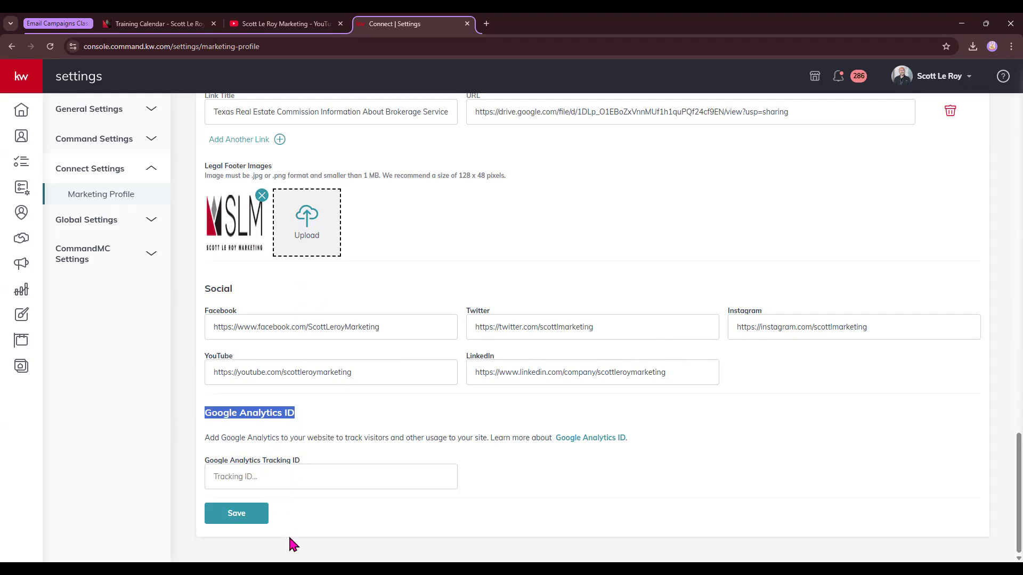
Save the Marketing Profile and dismiss the confirmation.
left_click(236, 524)
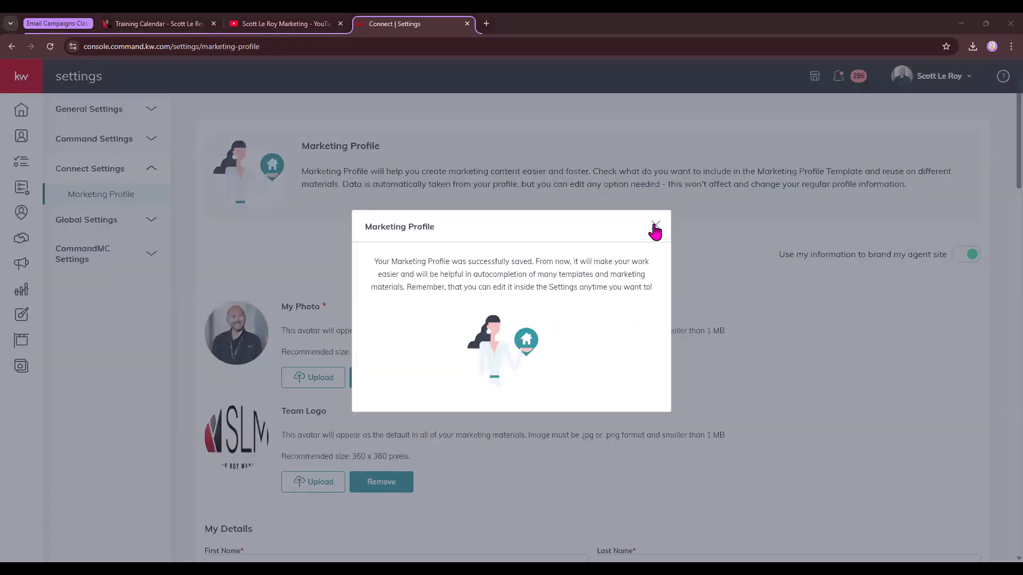
left_click(654, 228)
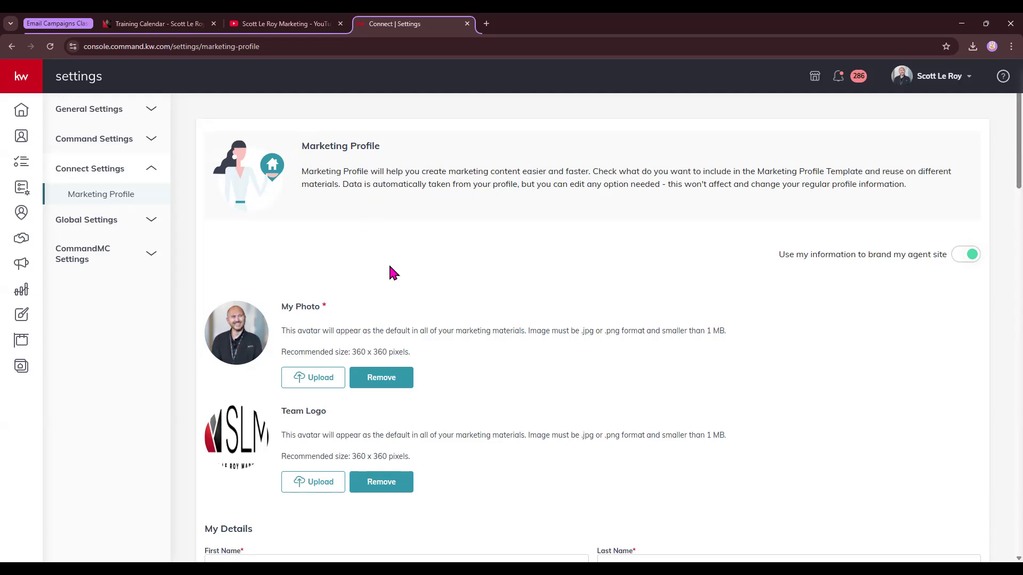
Go to Designs and start a new Email design to open the template library.
left_click(29, 115)
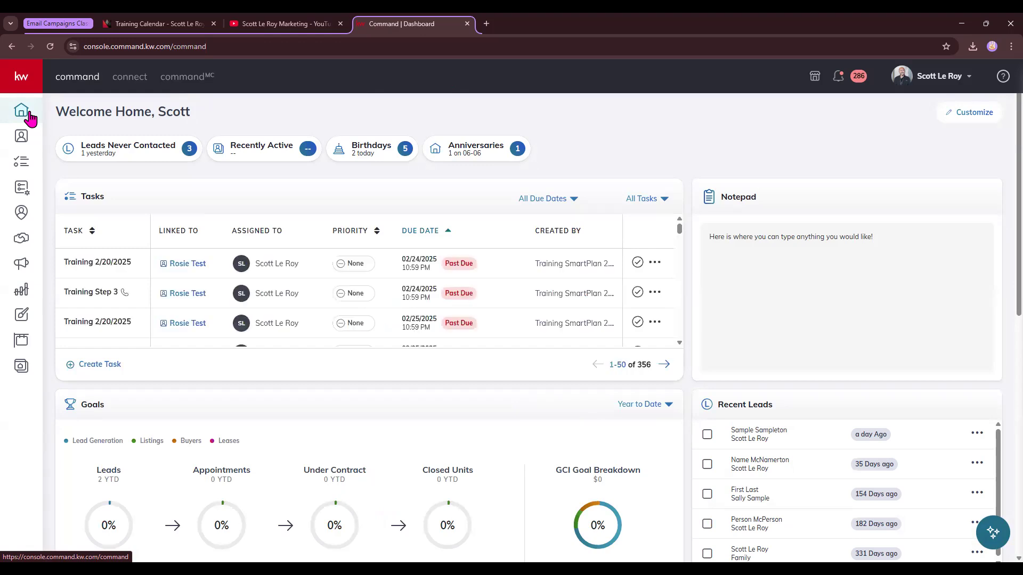
left_click(20, 319)
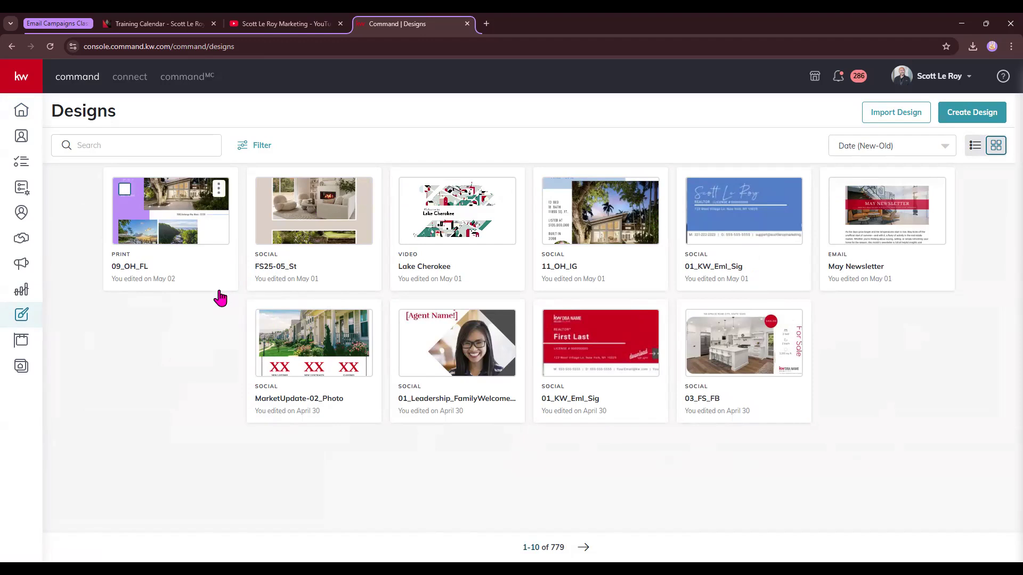
left_click(964, 120)
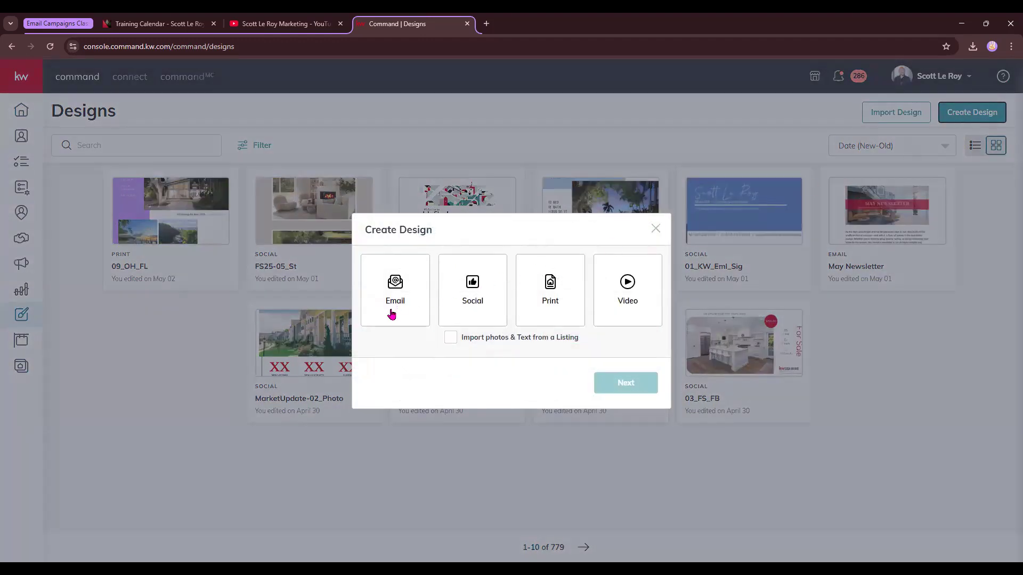
left_click(394, 288)
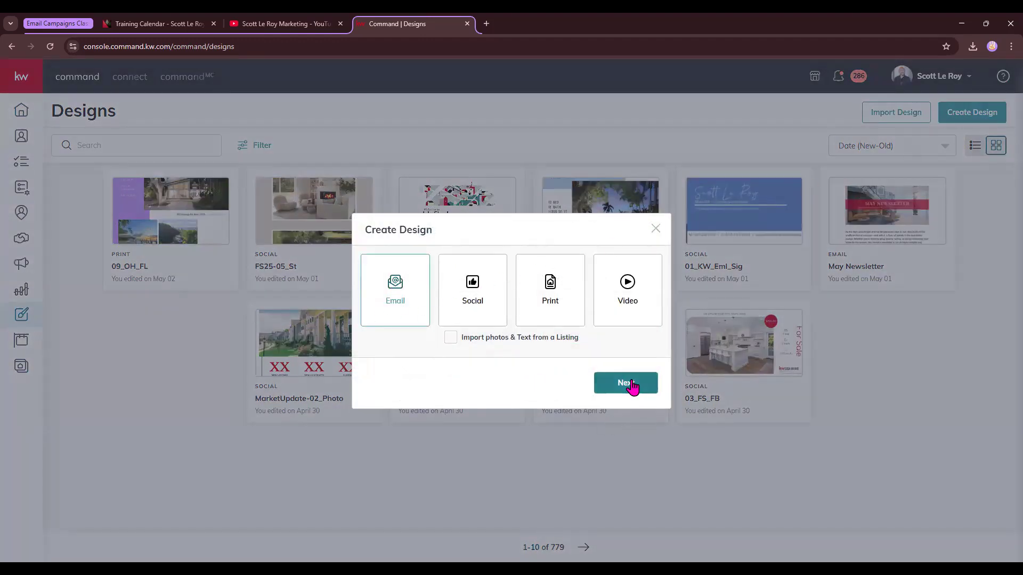
left_click(626, 383)
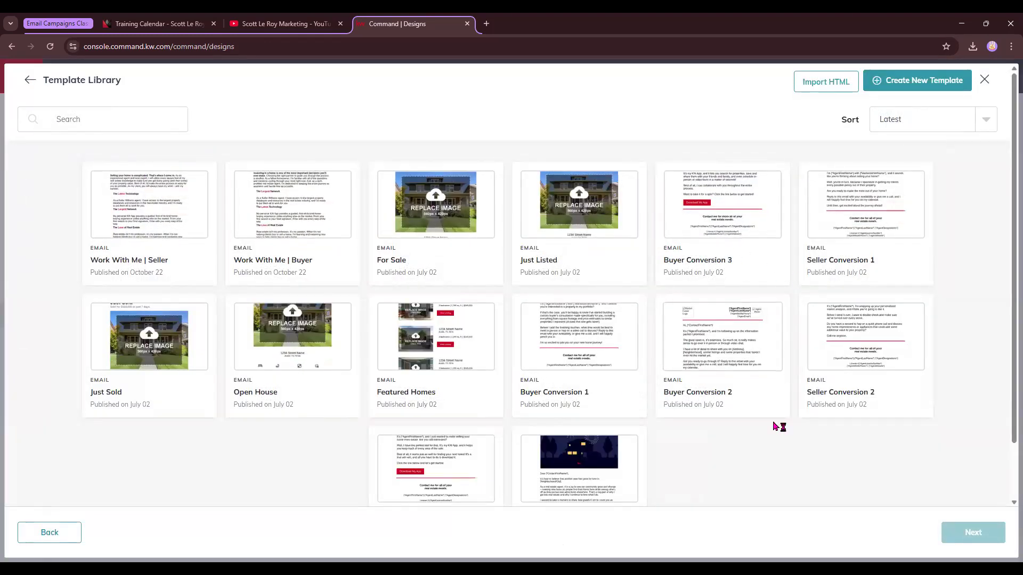
Browse the template library and start a new blank email template.
scroll(776, 429, "down", 1)
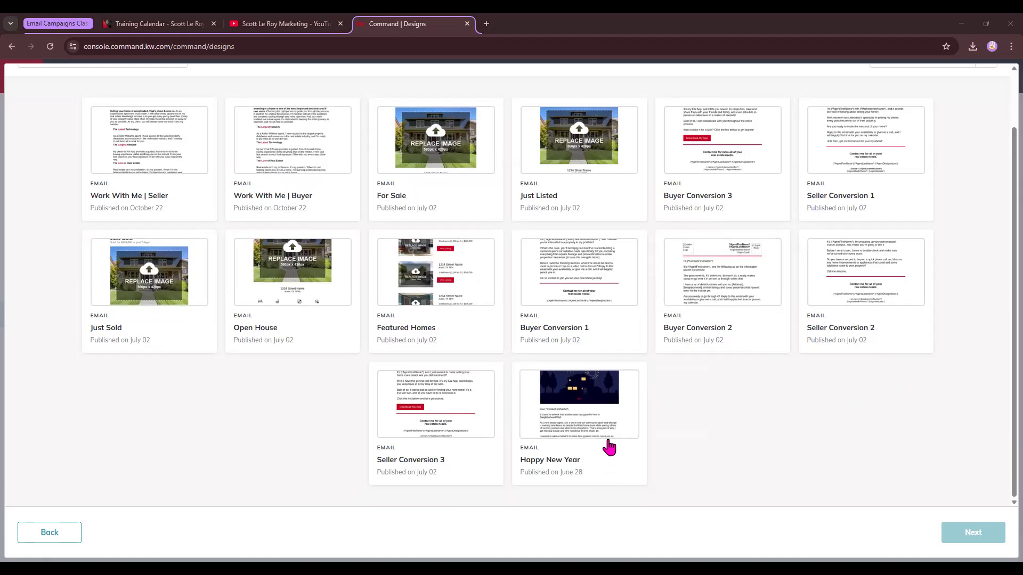
scroll(617, 442, "up", 2)
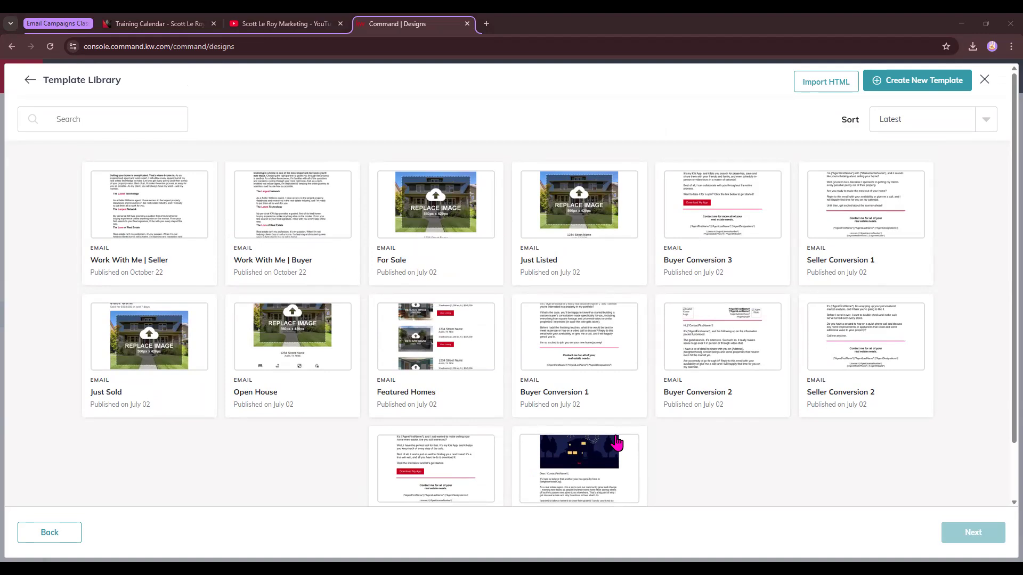
left_click(920, 85)
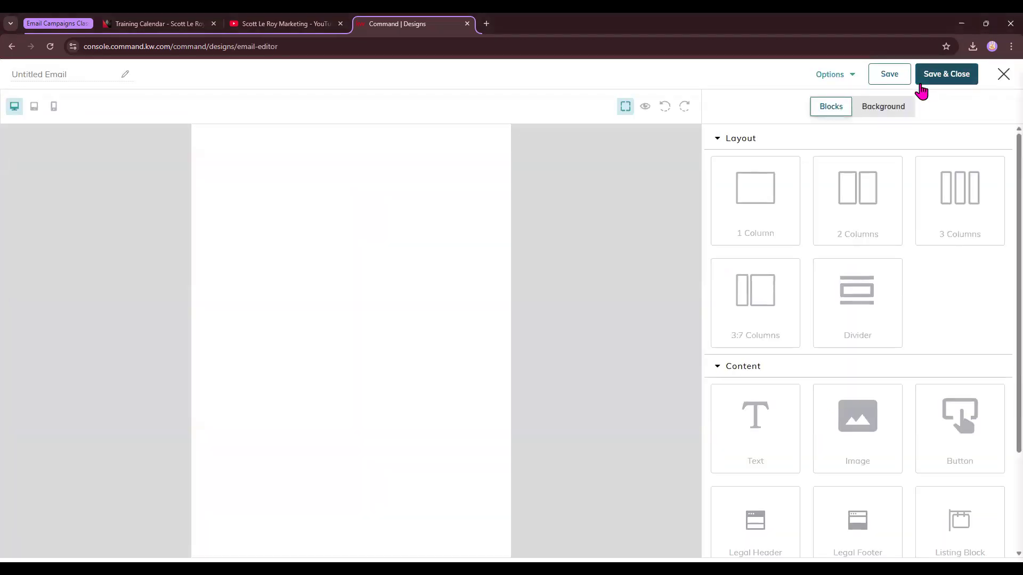
Name the new email design "class 5/8".
left_click_drag(236, 54, 302, 51)
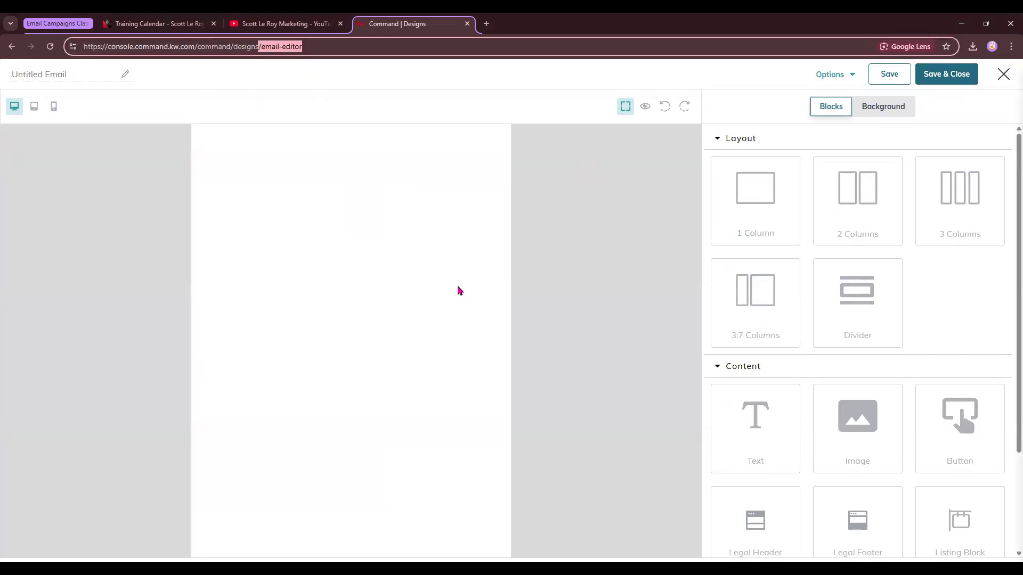
left_click(50, 78)
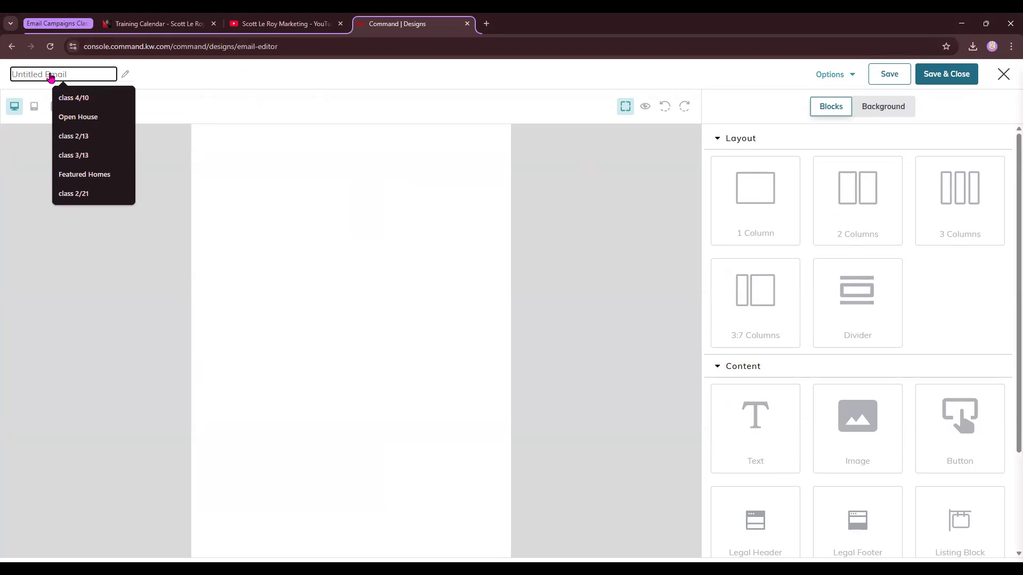
type("class 5/8")
left_click(91, 153)
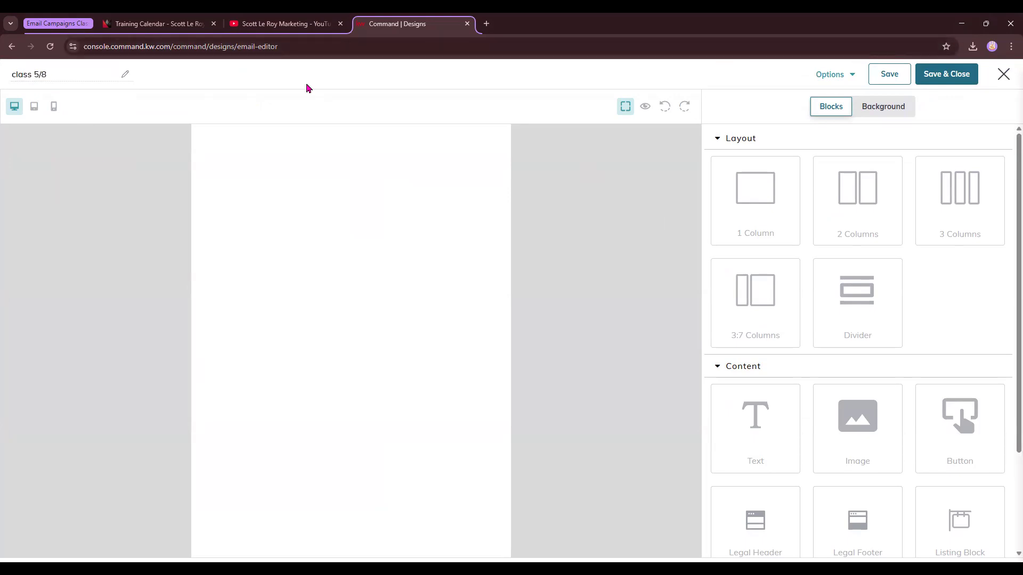
Examine the Options menu and the Background settings for body width and container padding.
left_click(850, 76)
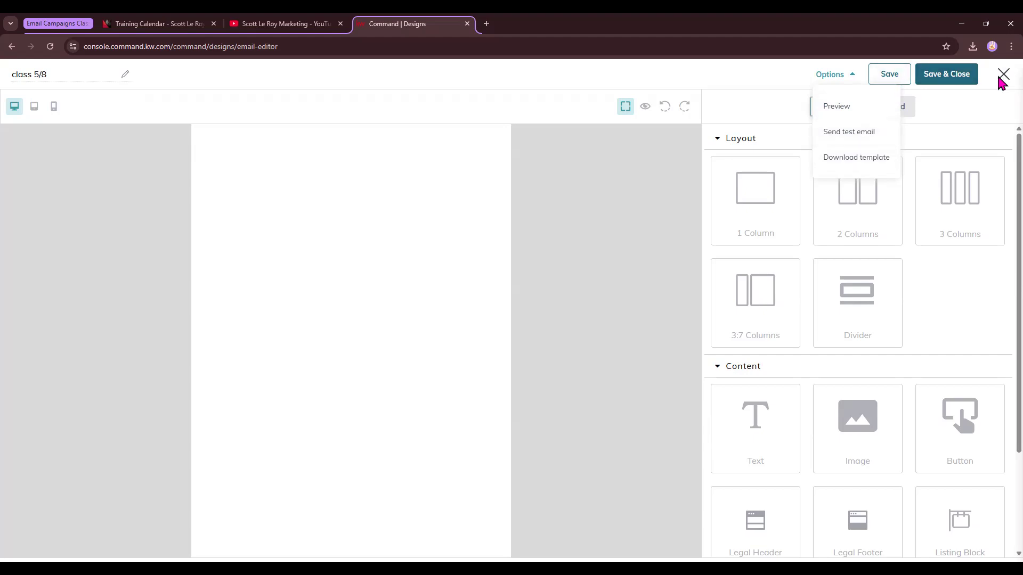
left_click(576, 177)
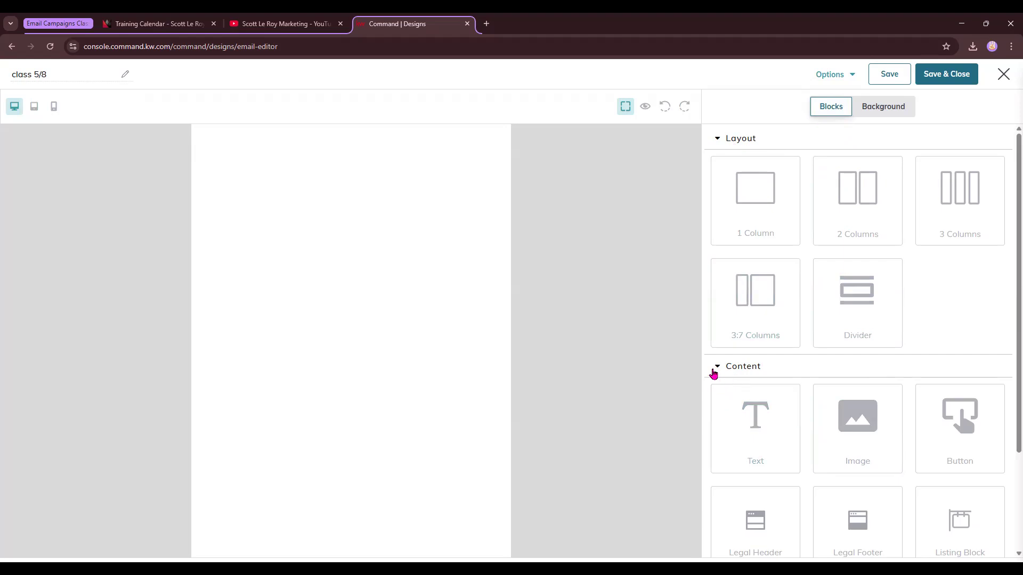
left_click(895, 112)
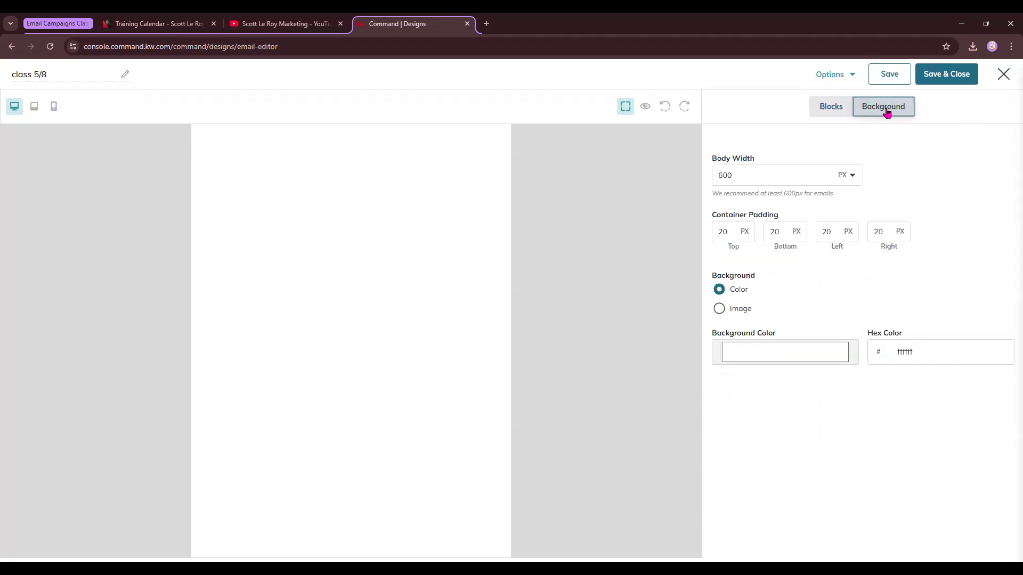
left_click_drag(717, 160, 770, 162)
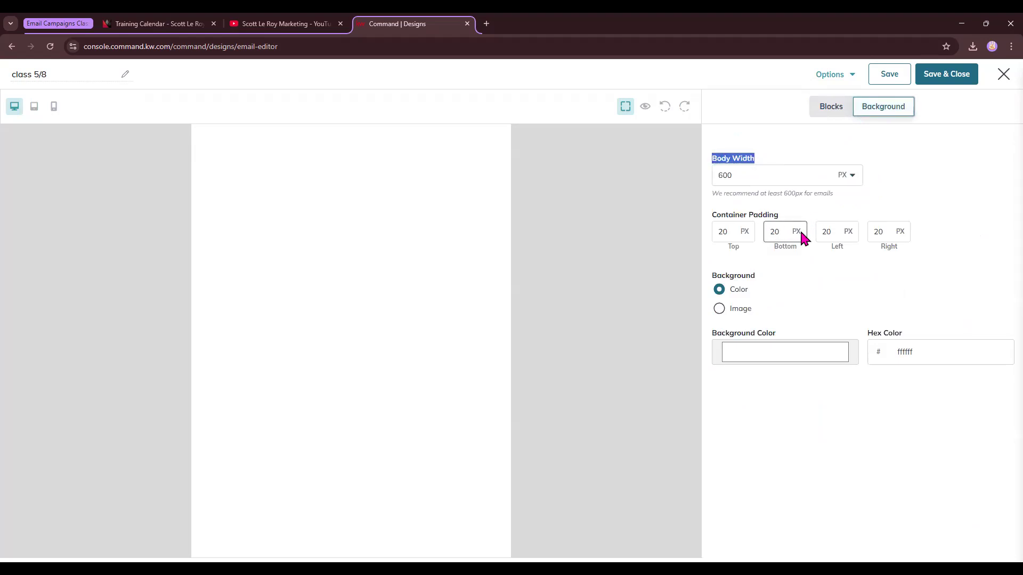
left_click_drag(712, 193, 835, 197)
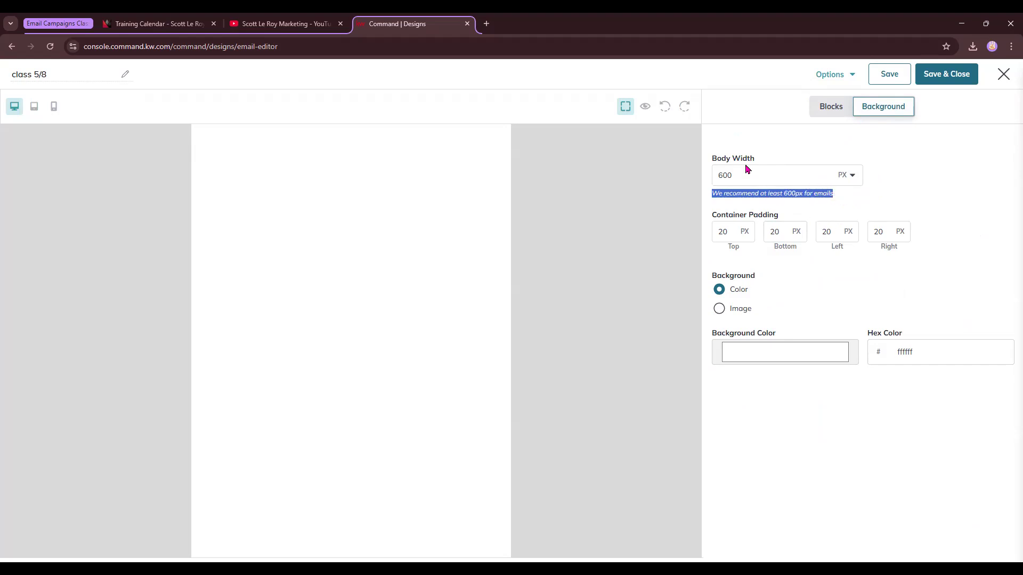
left_click_drag(712, 217, 788, 219)
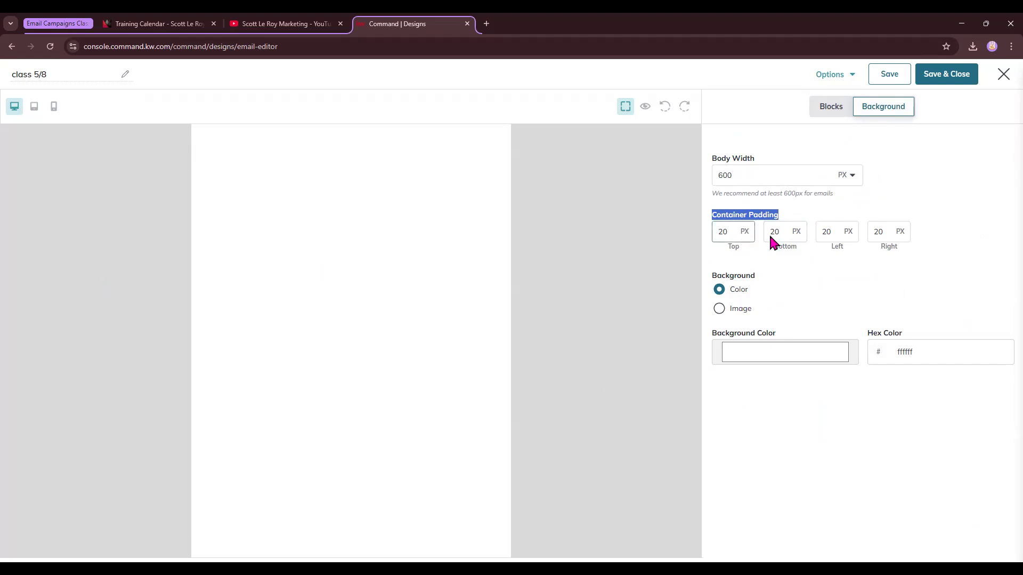
Try a pink body background colour and set it back to white ffffff.
left_click(758, 361)
left_click(730, 367)
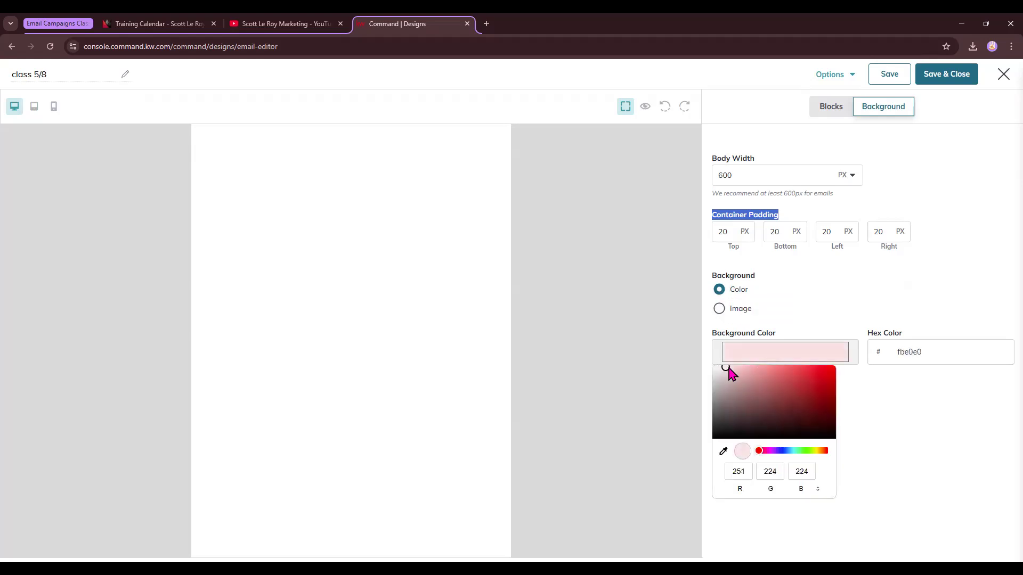
left_click(149, 197)
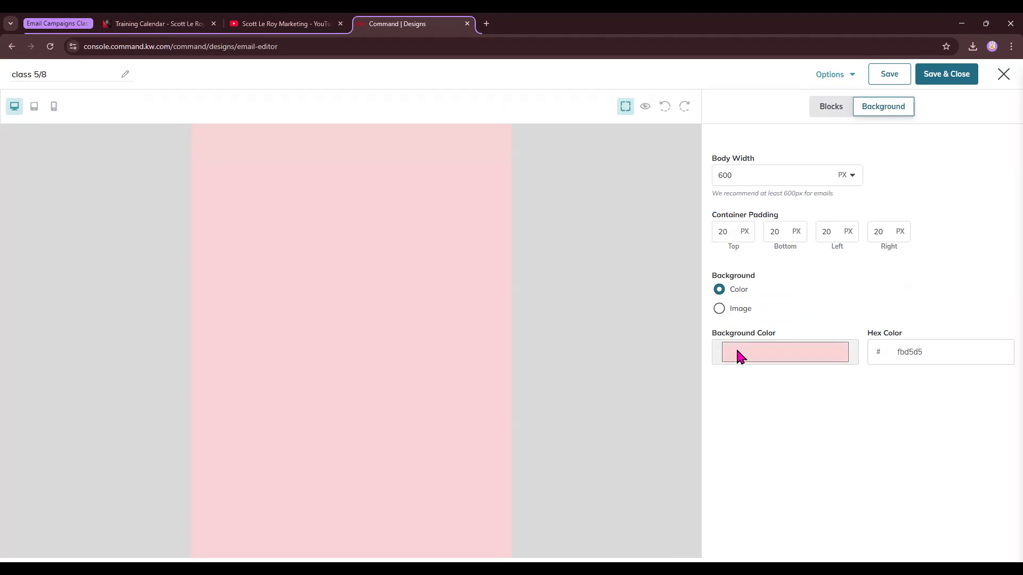
left_click(740, 366)
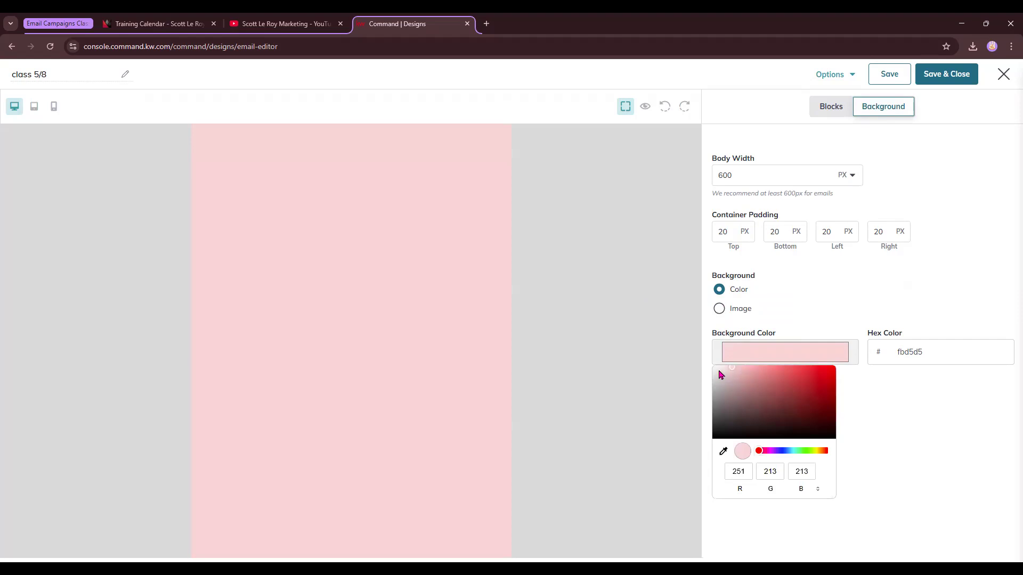
left_click(715, 369)
left_click_drag(714, 371, 708, 360)
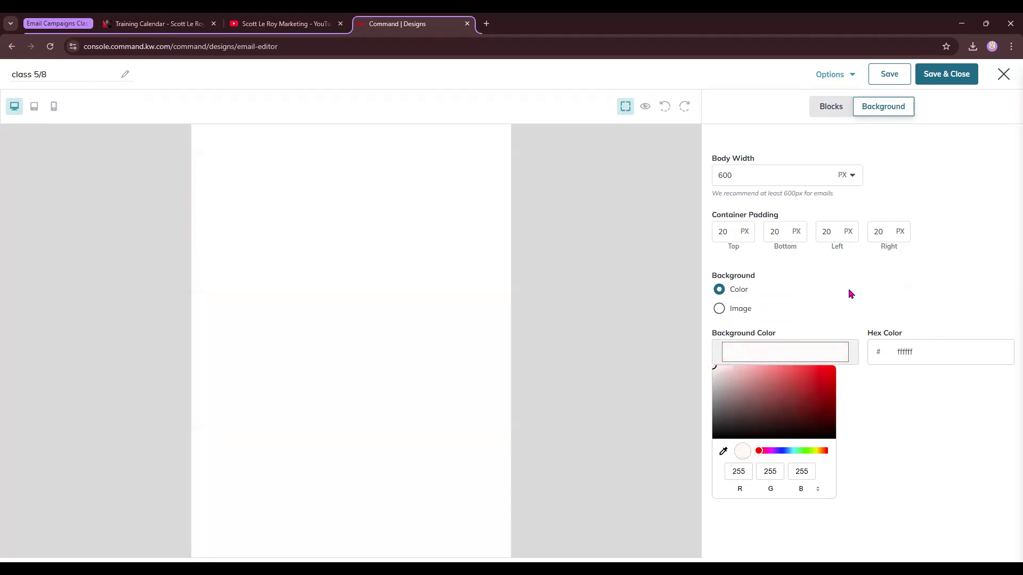
left_click(850, 294)
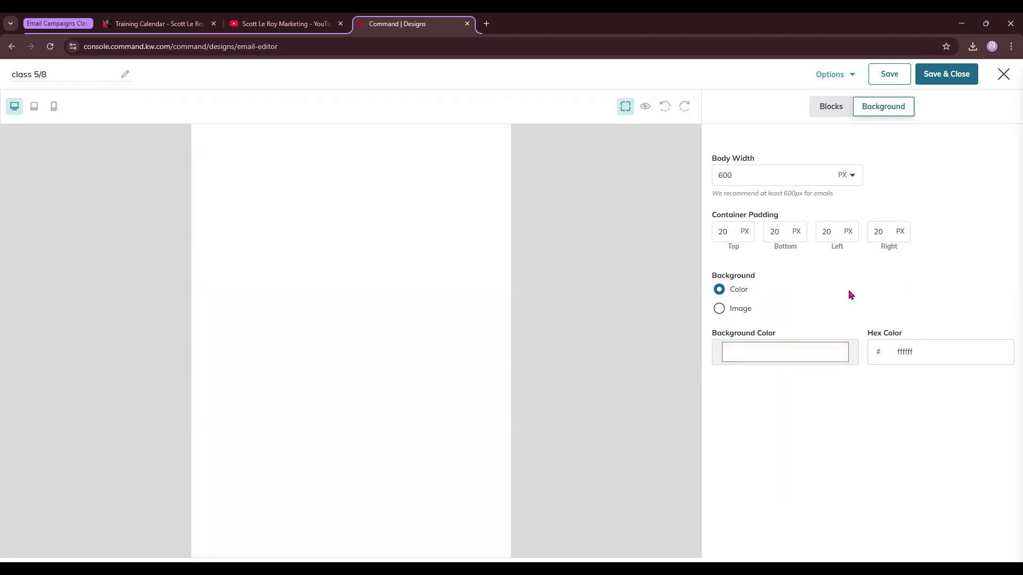
Try an image background, opening the Add Images upload, then cancel and return to a colour background.
left_click(719, 312)
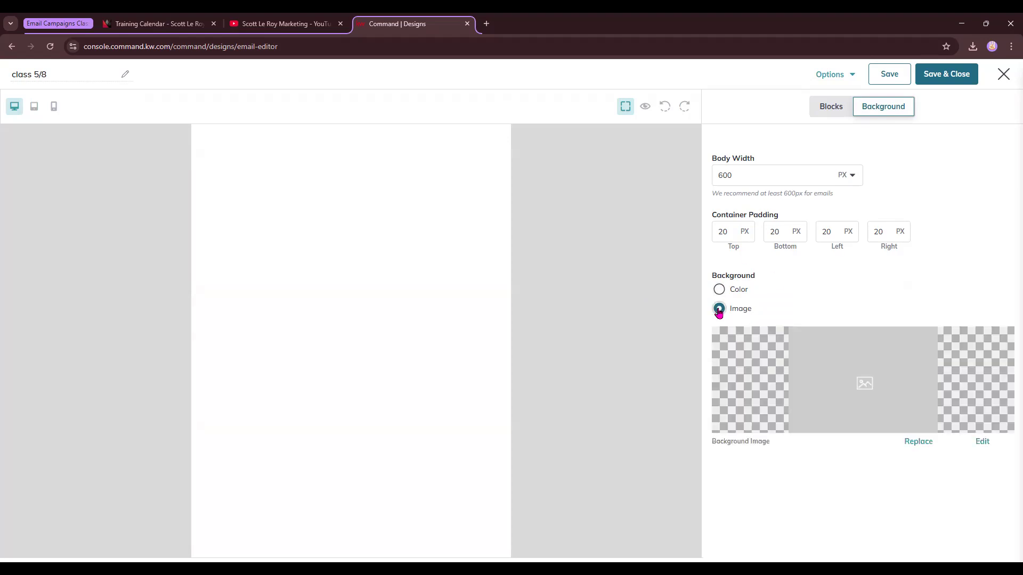
left_click(922, 444)
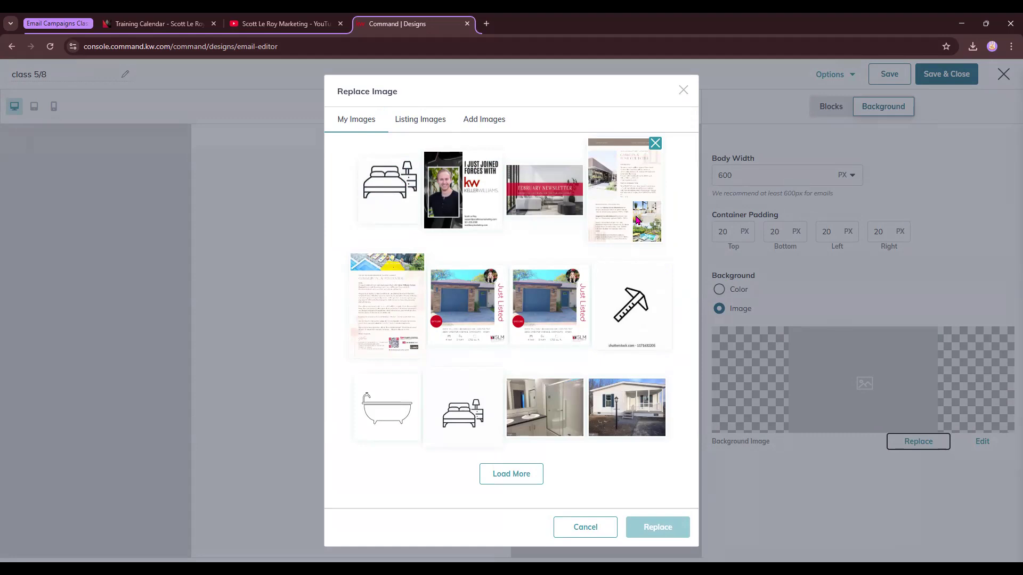
left_click(493, 120)
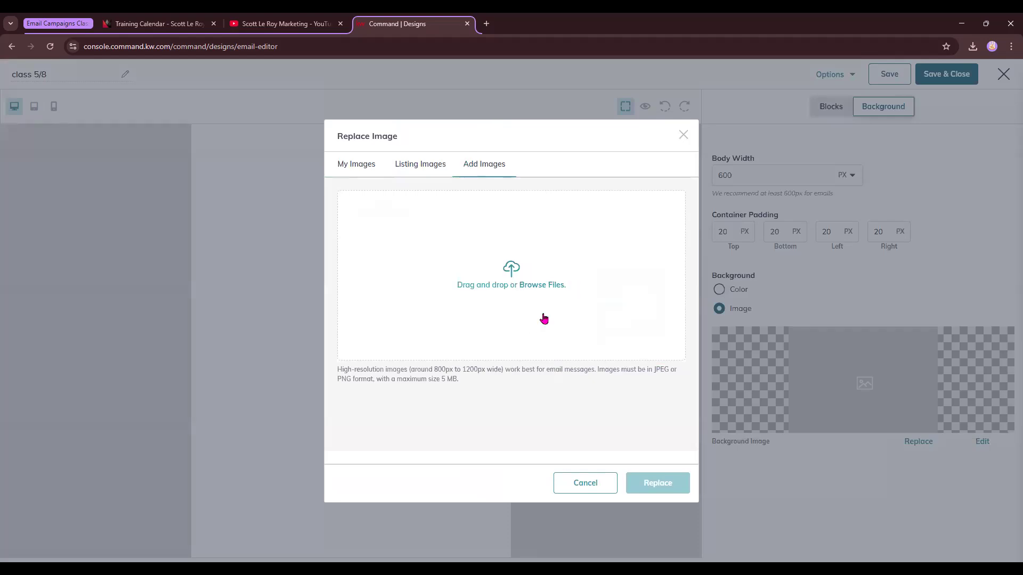
left_click(682, 136)
left_click(719, 289)
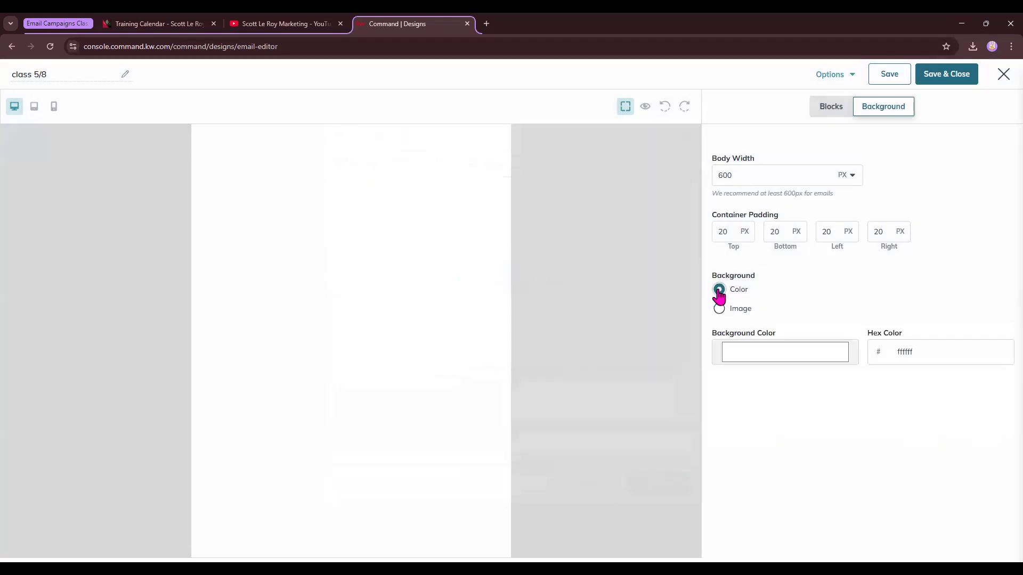
Add a 1 Column layout row to the empty email body.
left_click(829, 109)
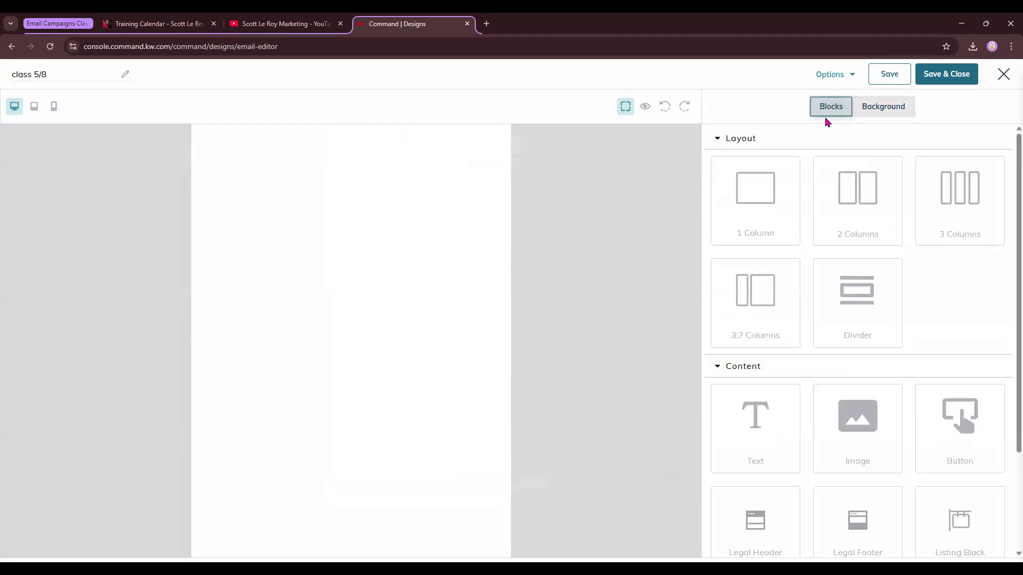
left_click(785, 185)
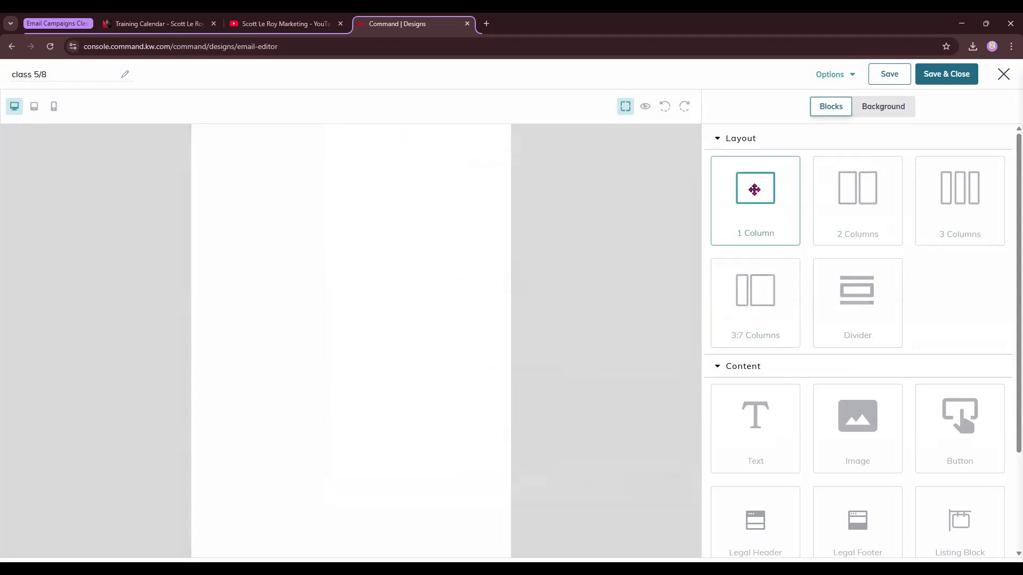
left_click_drag(754, 189, 388, 196)
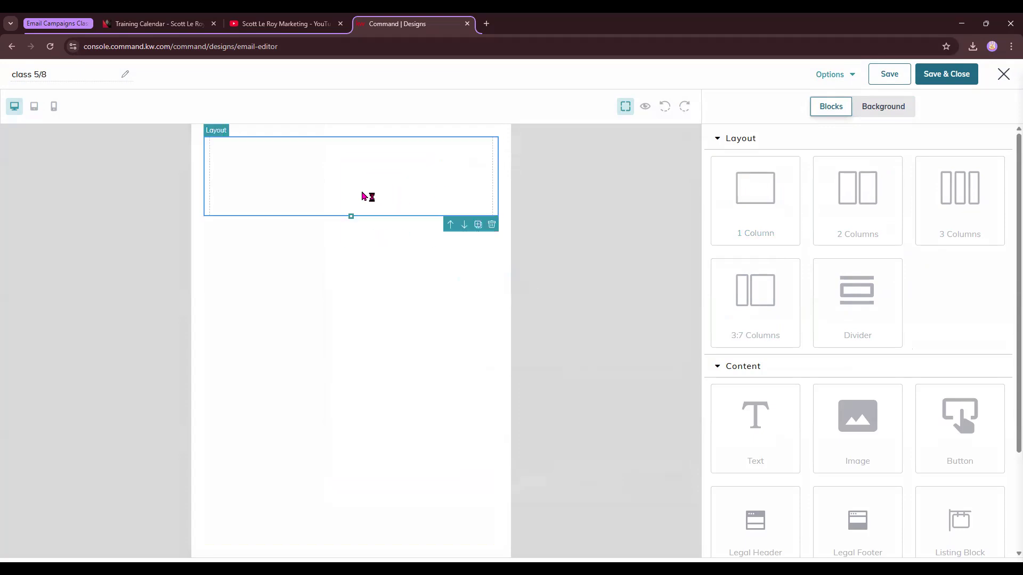
Add 2 Columns, 3 Columns and 3:7 Columns layout rows below the first row.
left_click_drag(856, 211, 419, 266)
left_click_drag(955, 200, 424, 347)
left_click_drag(762, 302, 410, 447)
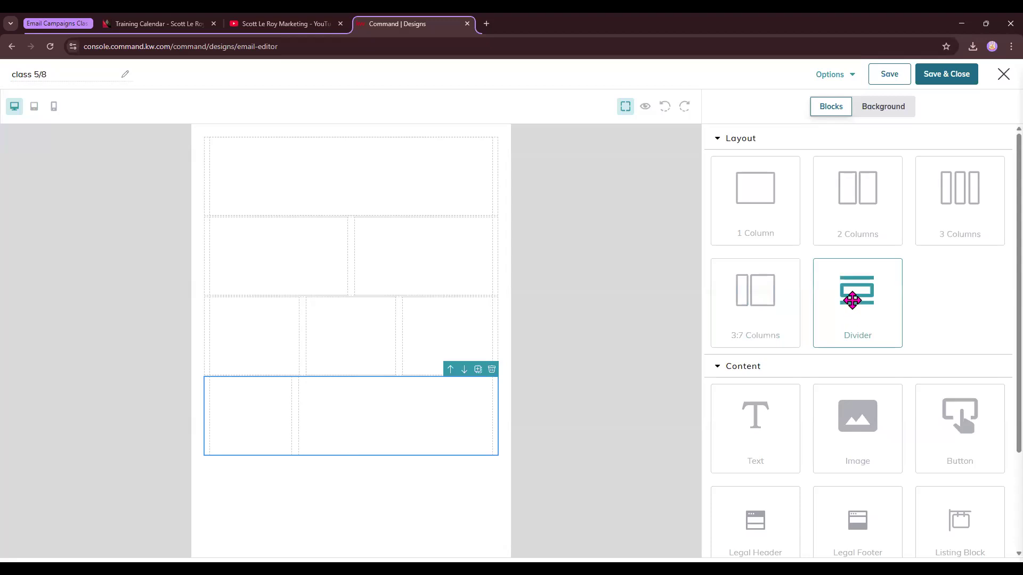
Place a Divider beneath the 1 Column row and select the divider, a column and a layout row to view their settings.
left_click_drag(852, 300, 462, 322)
left_click_drag(320, 235, 350, 235)
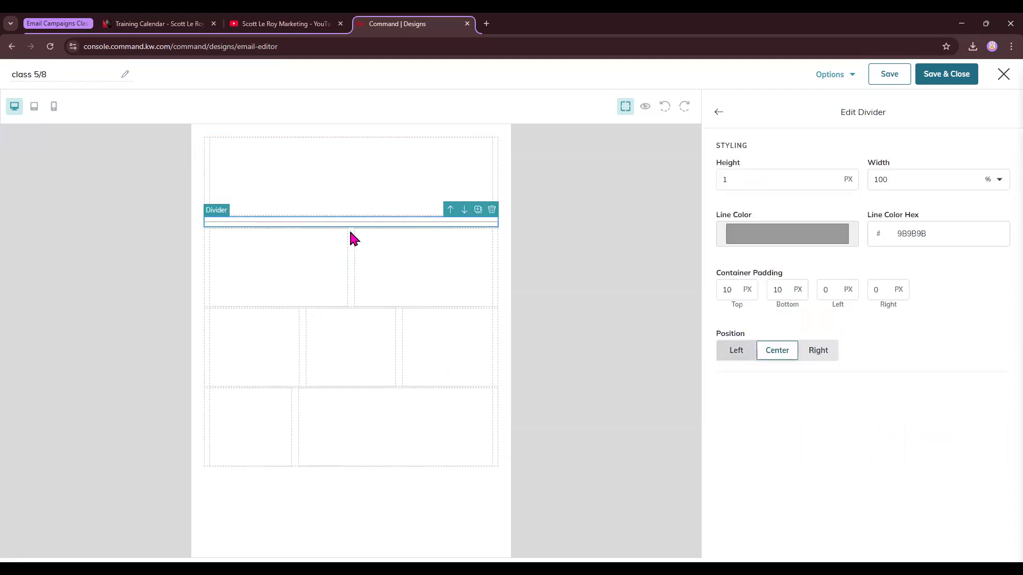
left_click_drag(415, 228, 353, 223)
left_click(351, 259)
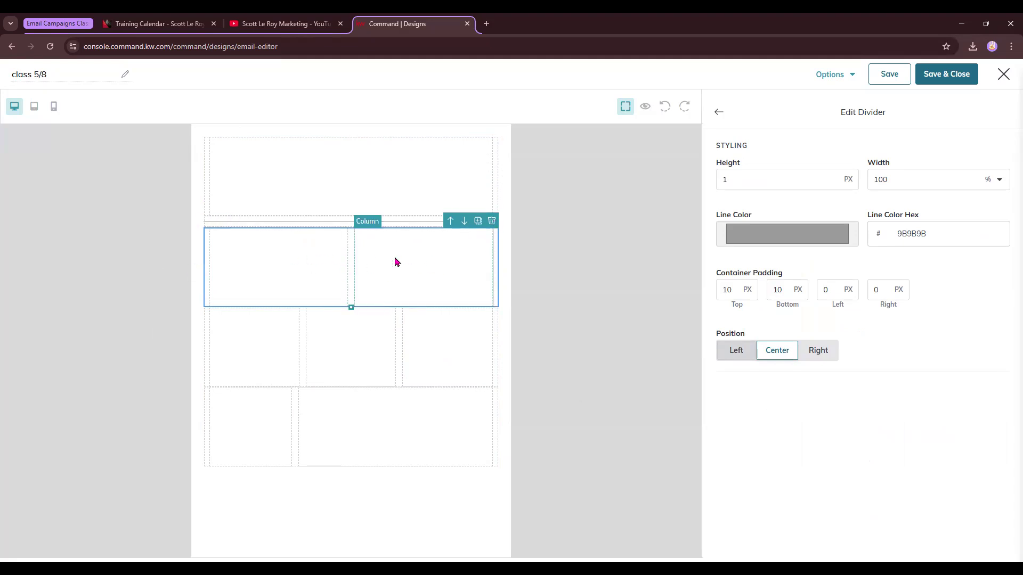
left_click(424, 283)
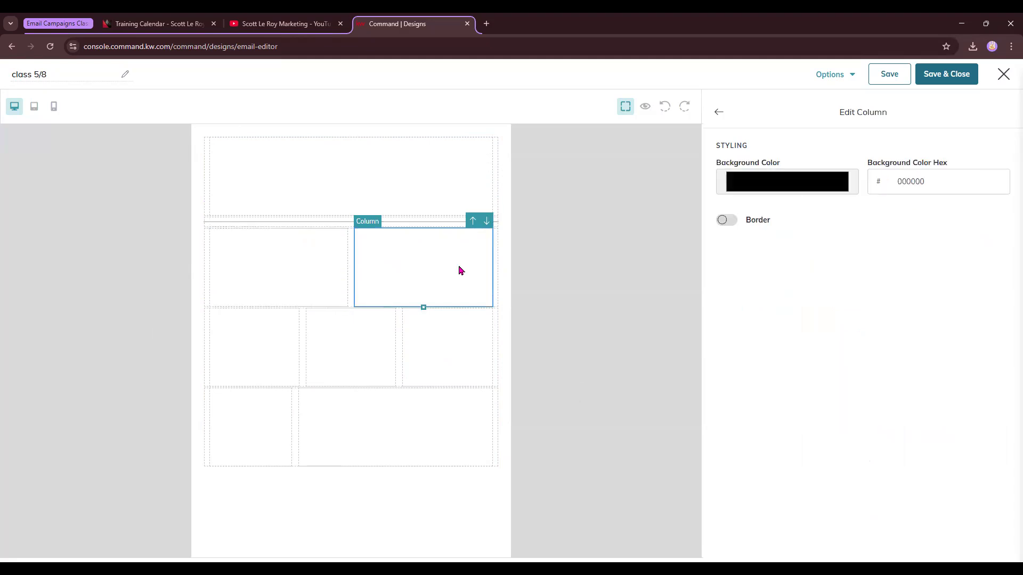
left_click(351, 259)
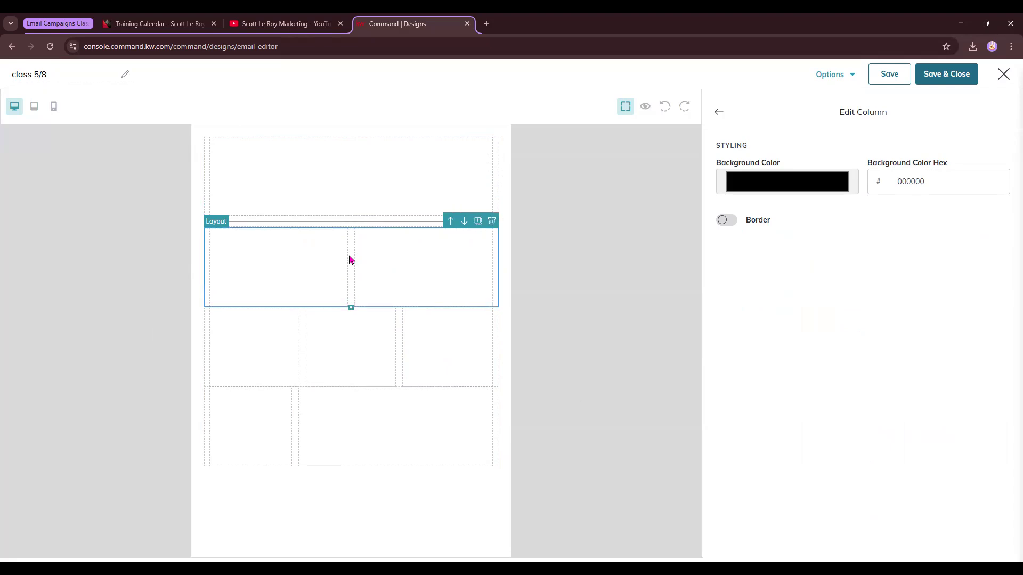
left_click(207, 352)
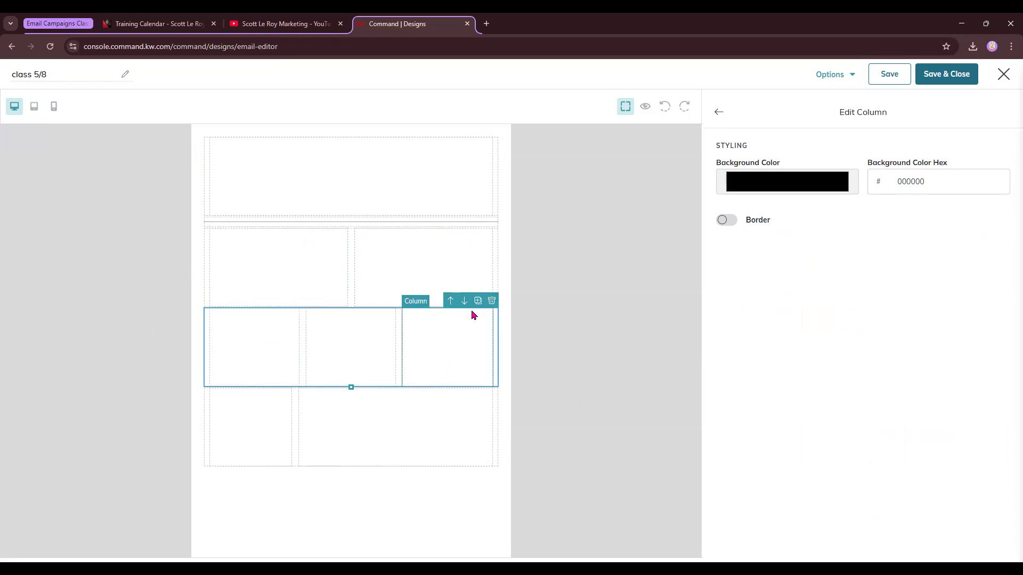
Delete the 3 Columns, 2 Columns and 3:7 Columns layout rows from the email.
left_click(491, 301)
left_click(497, 251)
left_click(492, 221)
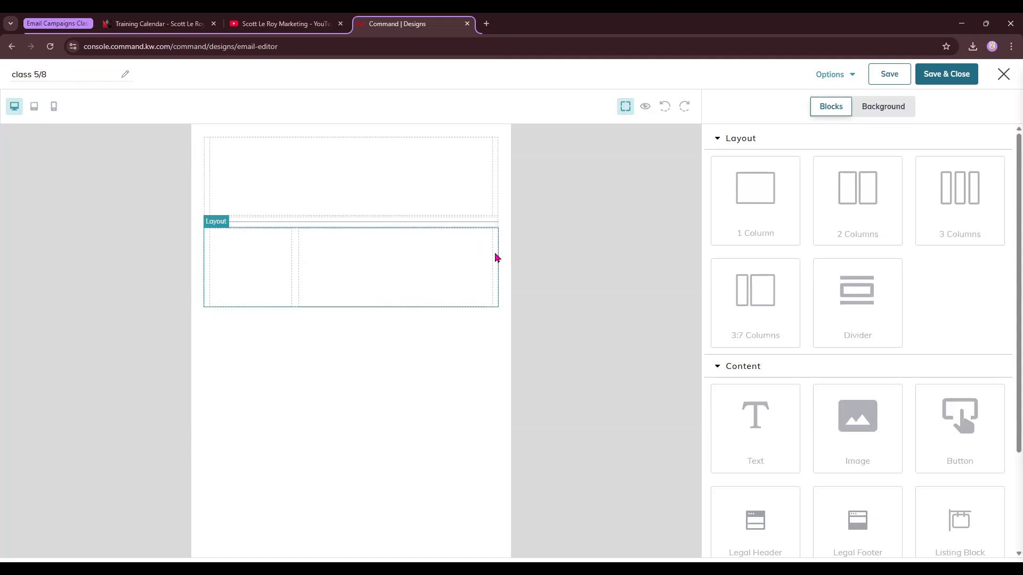
left_click(495, 257)
left_click(492, 221)
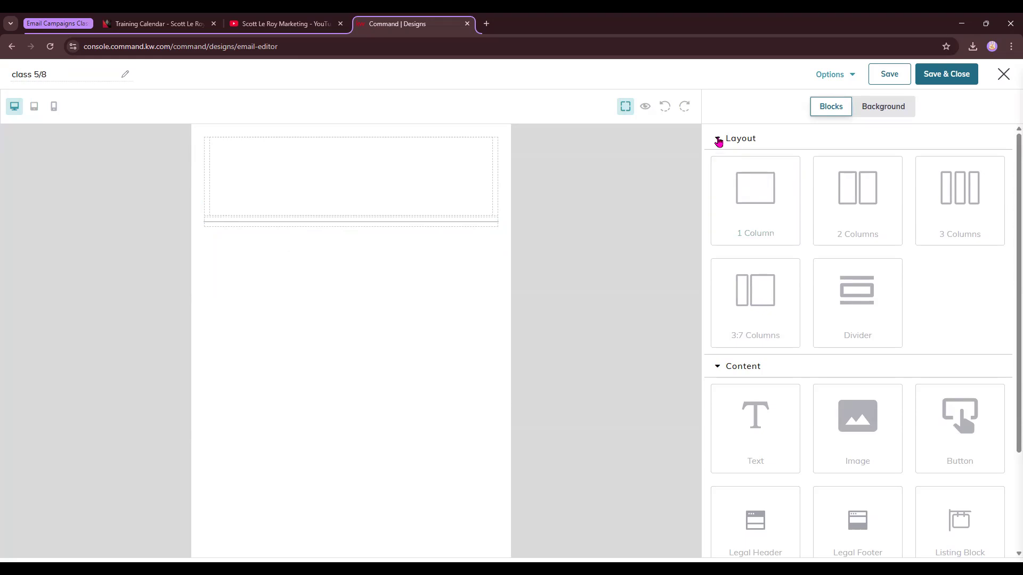
Collapse the Layout blocks and insert a Legal Header block at the top of the email.
left_click(718, 140)
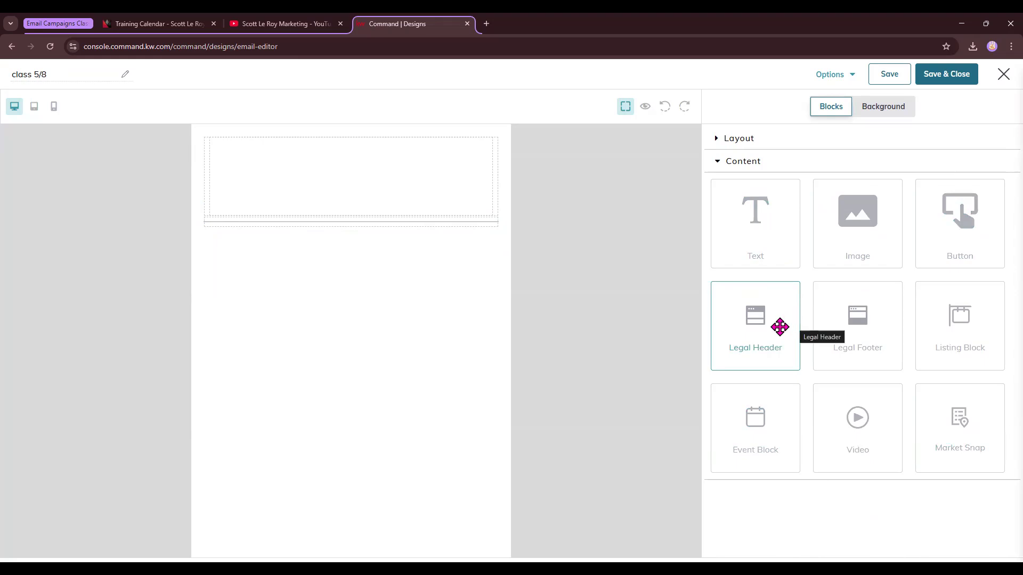
left_click_drag(776, 318, 457, 149)
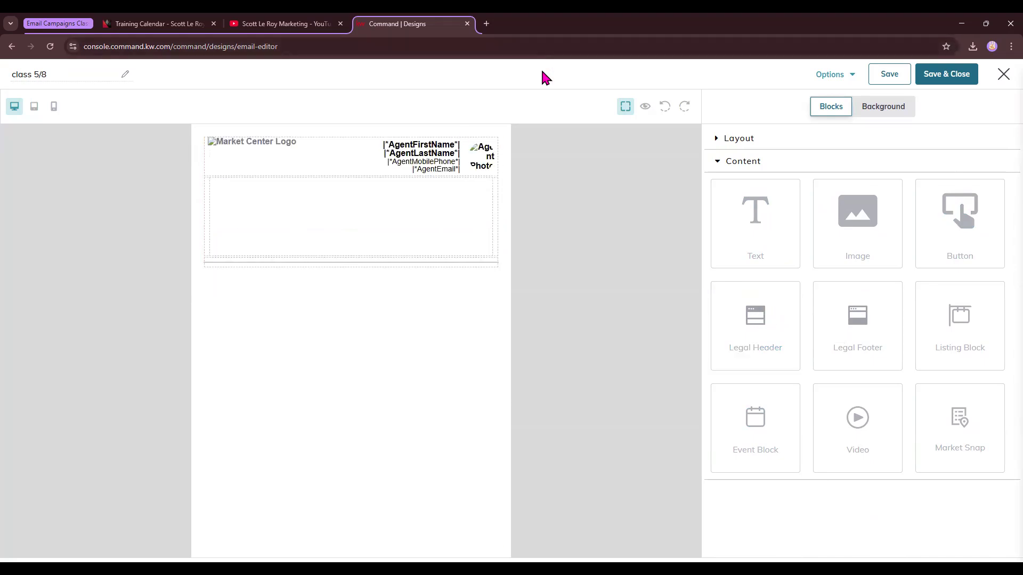
Add a Legal Footer block below the divider, select the header row, and preview the email.
left_click_drag(863, 329, 405, 421)
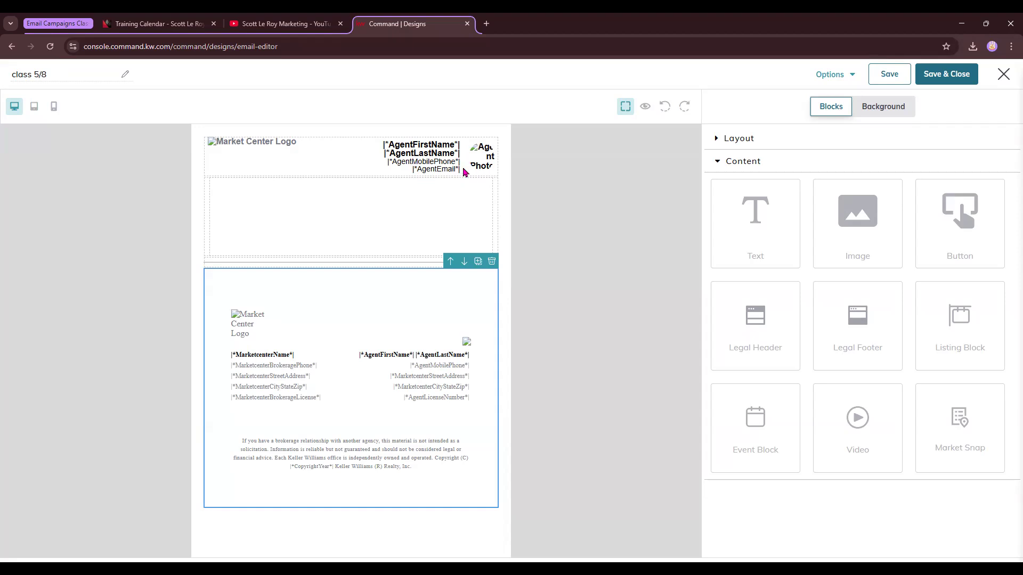
left_click(352, 166)
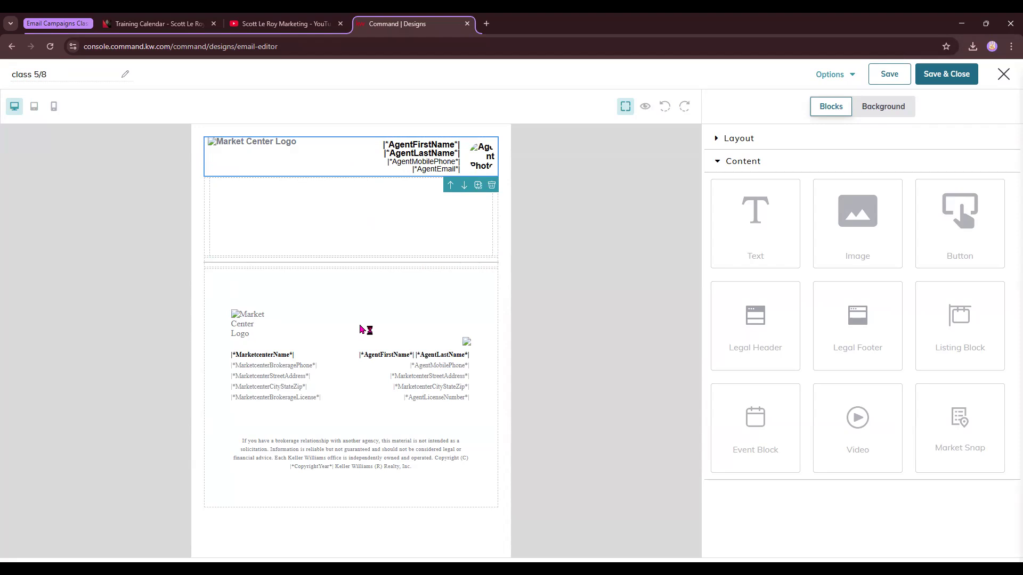
left_click(644, 108)
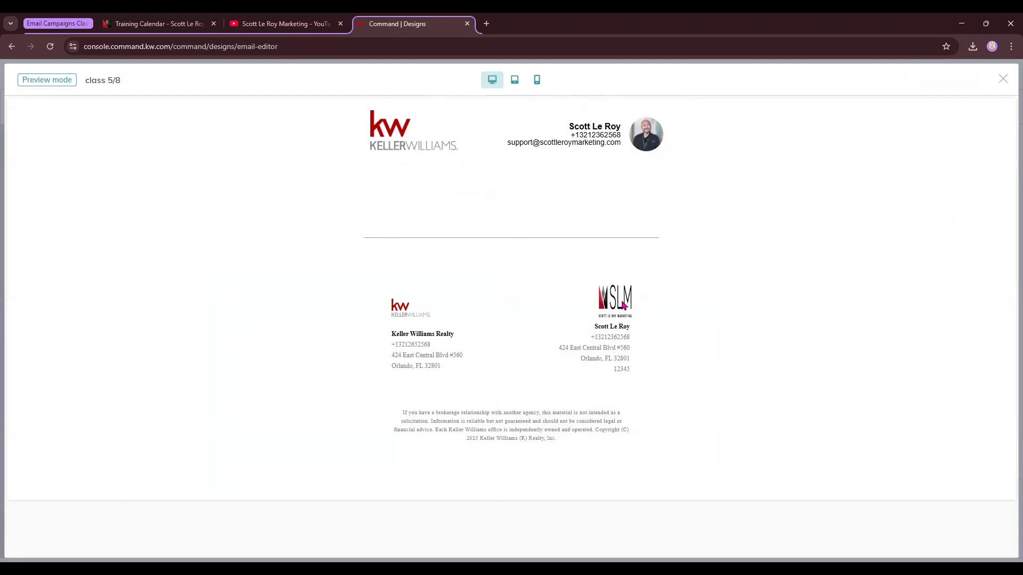
left_click(1002, 81)
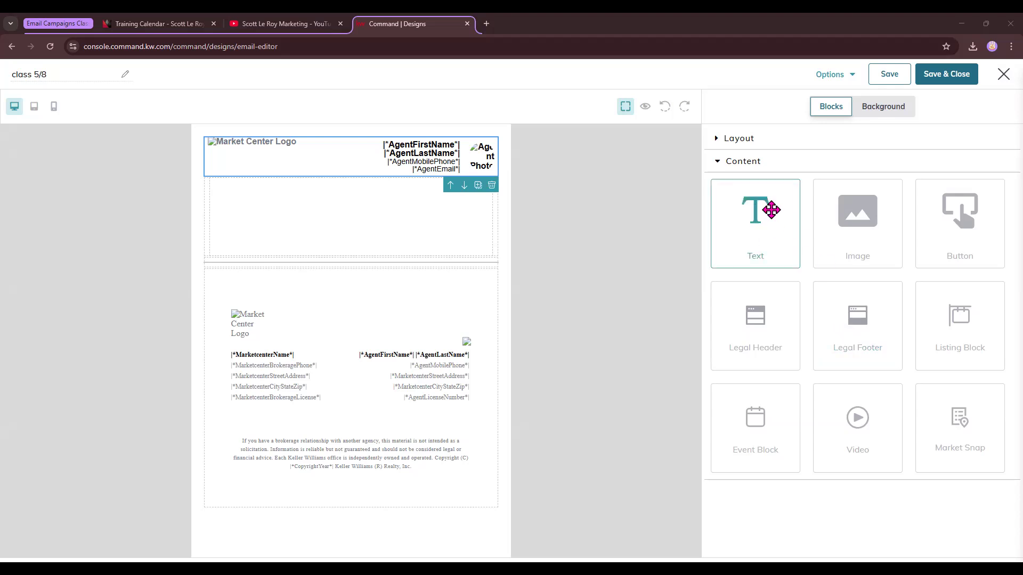
Insert a Text block into the empty column and set its text to Tahoma at 34px.
left_click_drag(770, 210, 355, 213)
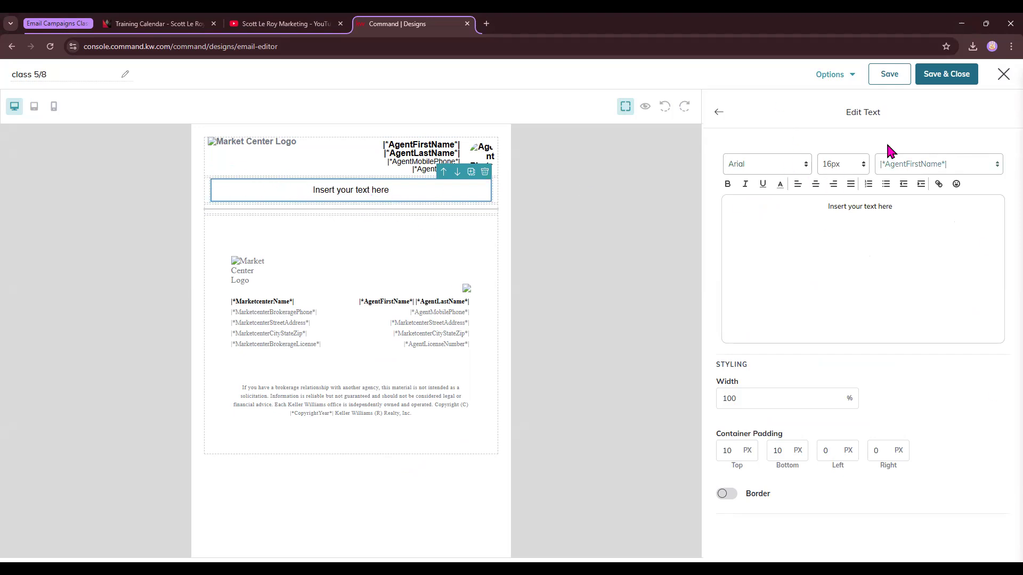
left_click_drag(908, 215, 790, 210)
left_click(793, 163)
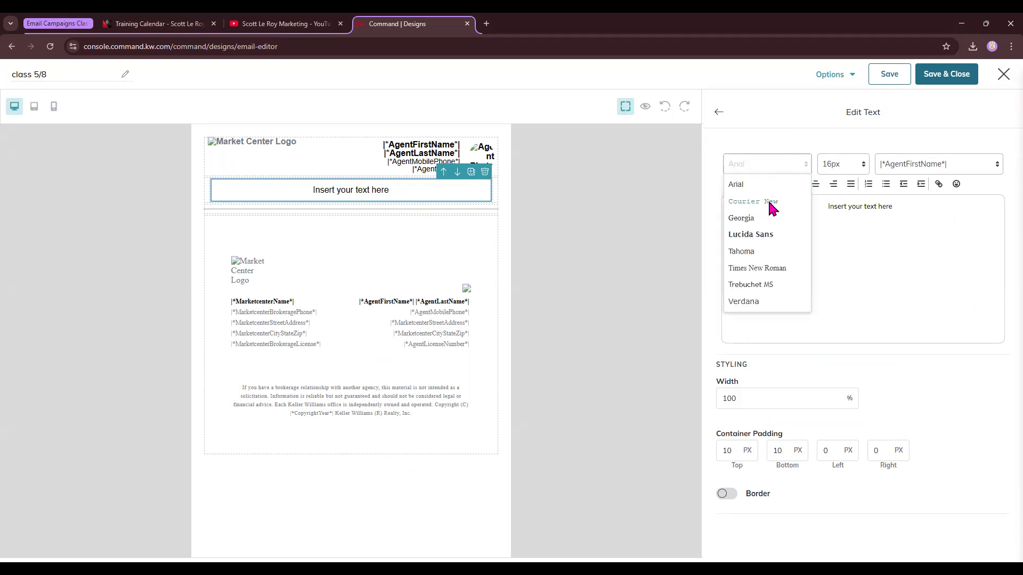
left_click(749, 250)
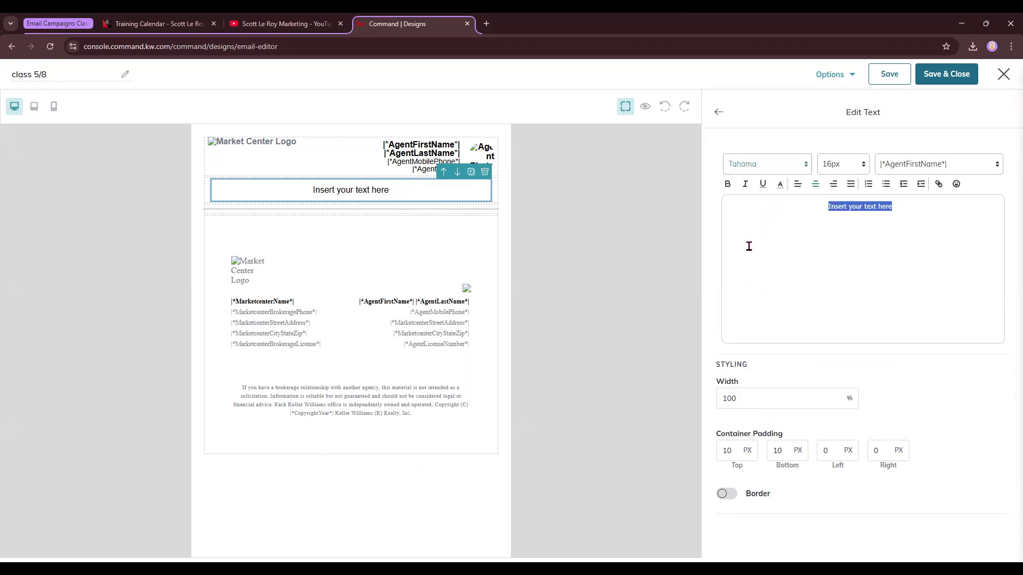
left_click(844, 169)
scroll(838, 274, "down", 2)
left_click(840, 269)
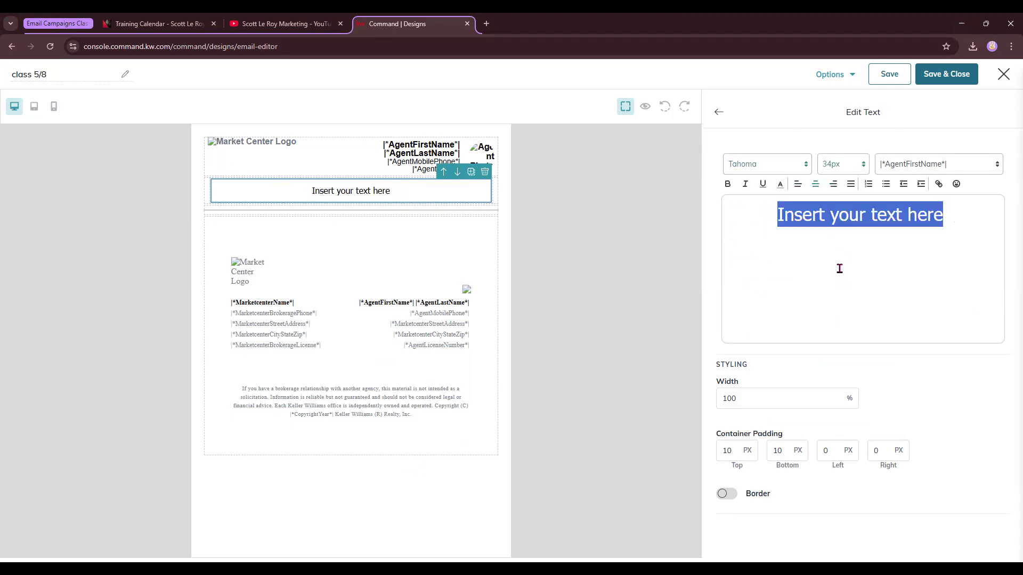
Make the heading bold, underlined and purple, and replace the placeholder with "May Newsletter".
left_click(727, 185)
left_click(761, 185)
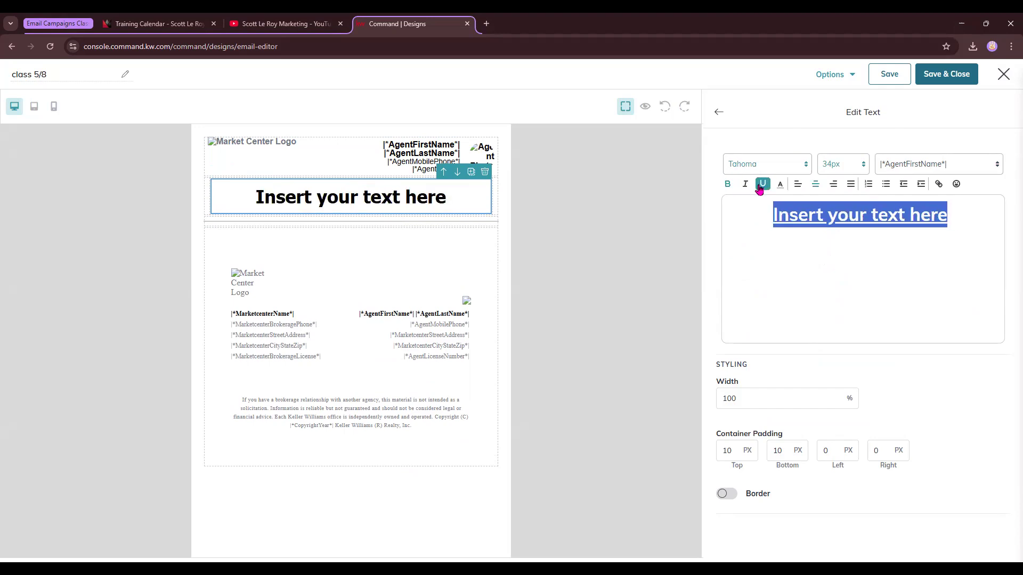
left_click(780, 184)
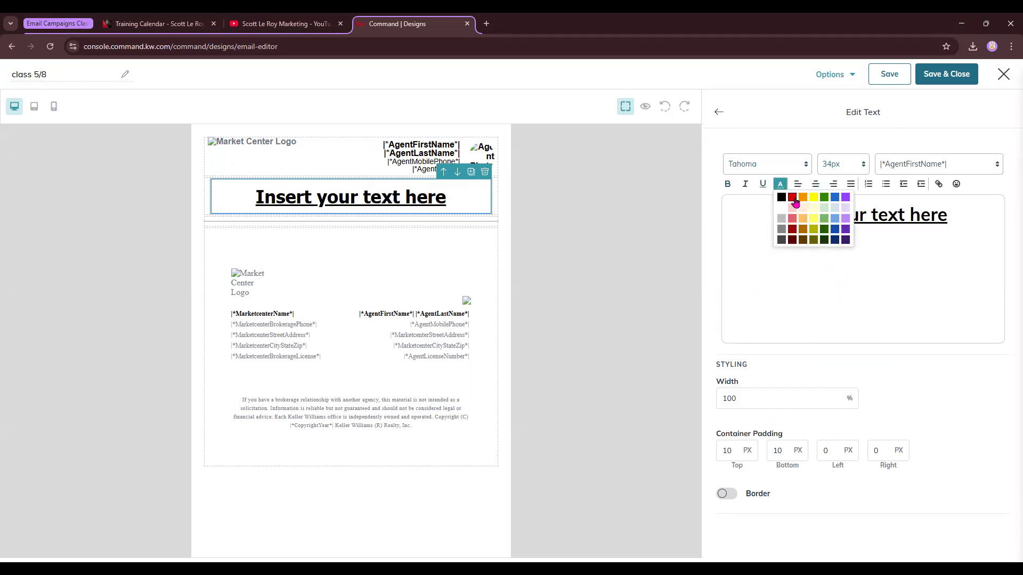
left_click(846, 197)
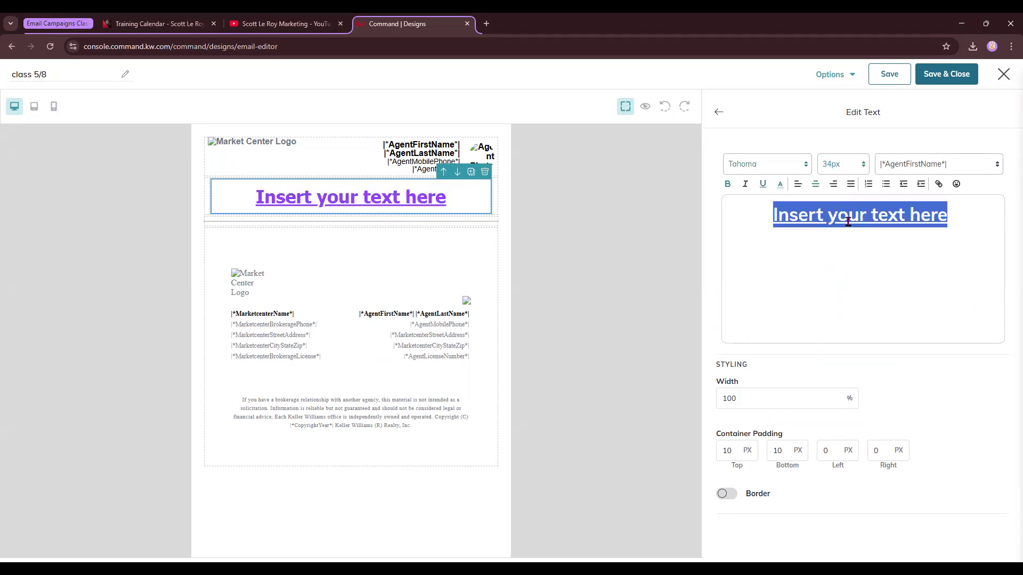
type("May N")
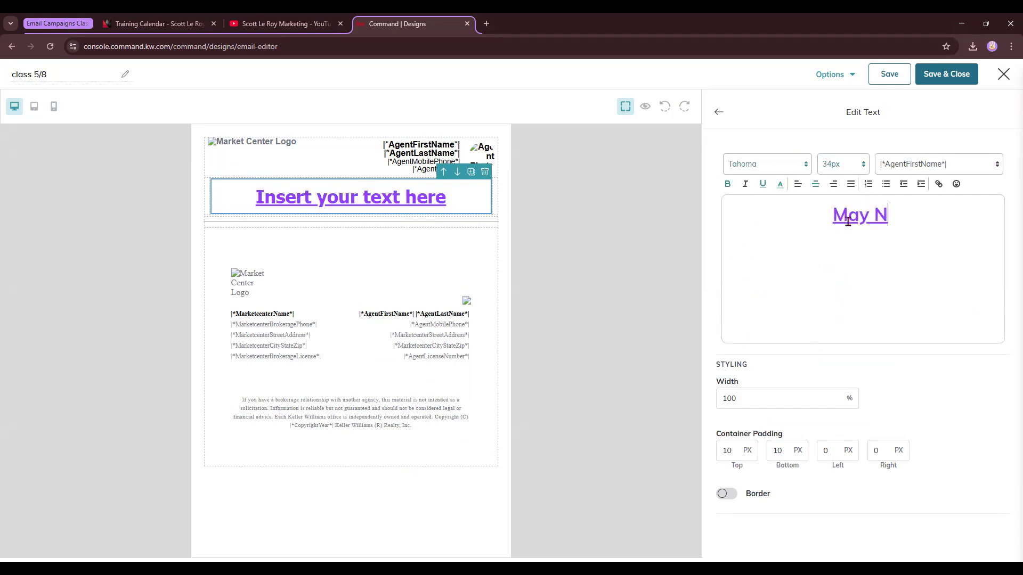
type("ewsletter")
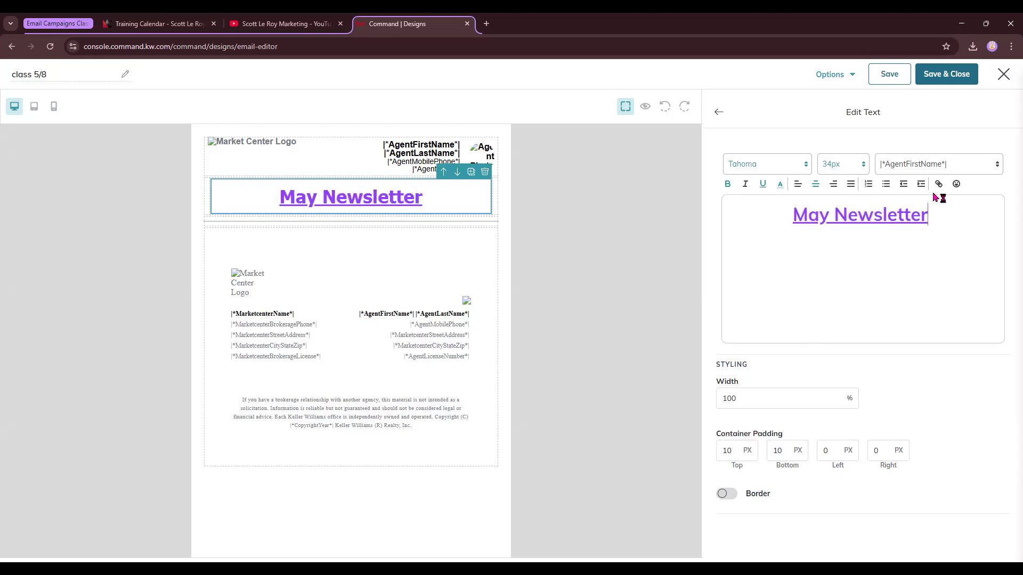
Try a 50% width for the text block and set it back to 100%.
left_click(725, 397)
left_click_drag(725, 364, 760, 367)
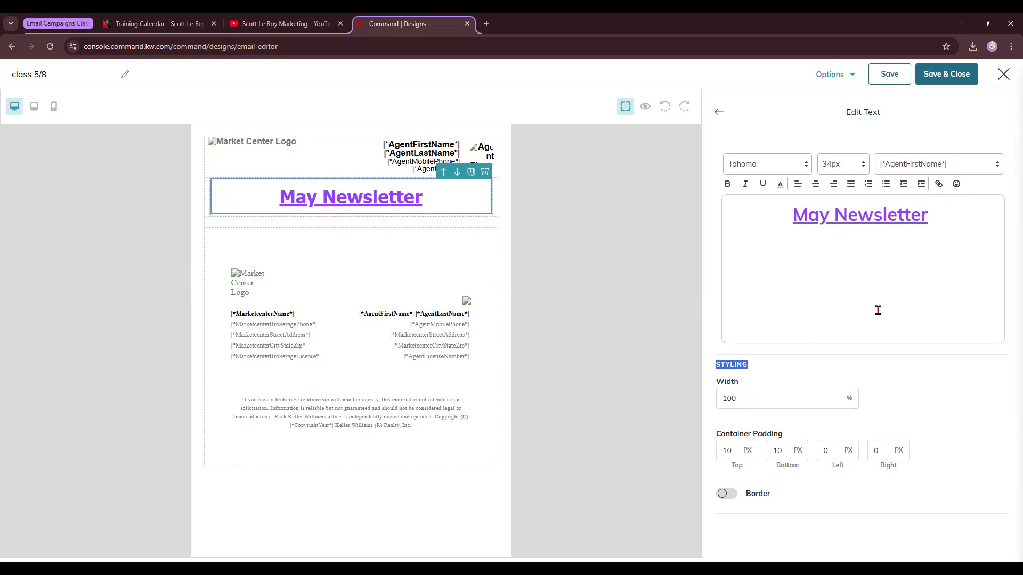
double_click(730, 398)
type("50")
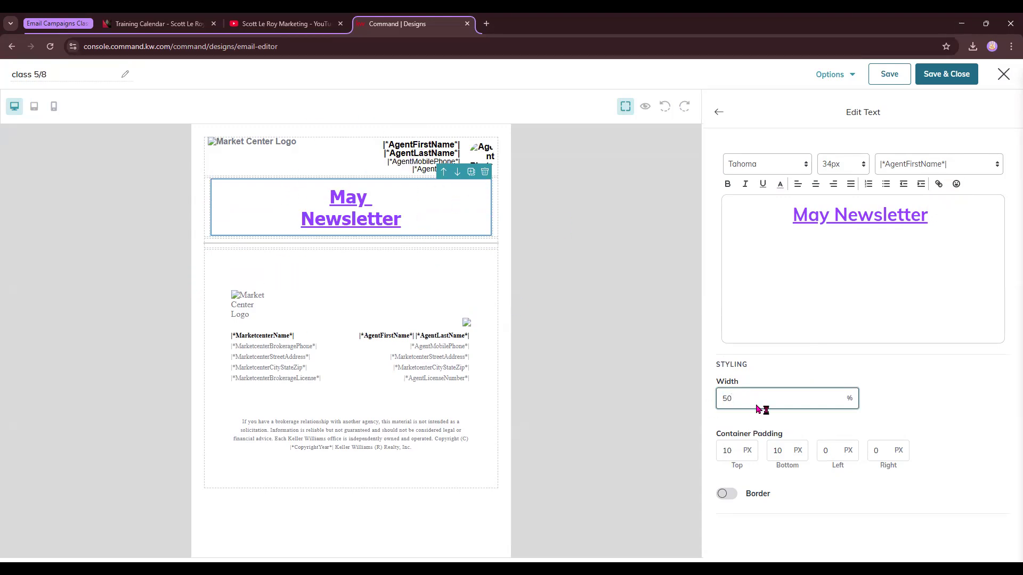
type("100")
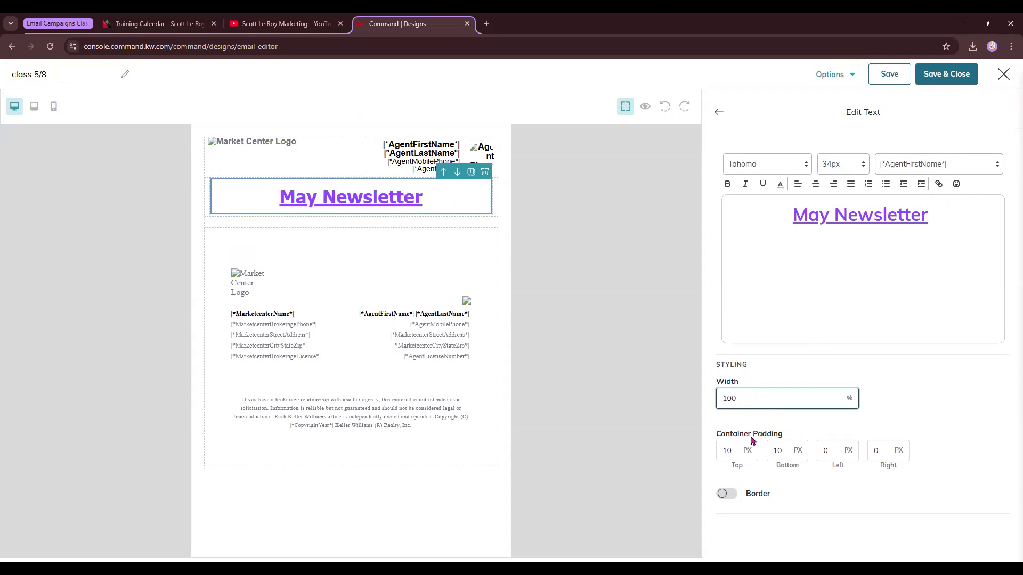
Set the text block's top and bottom container padding to 50 px.
double_click(734, 450)
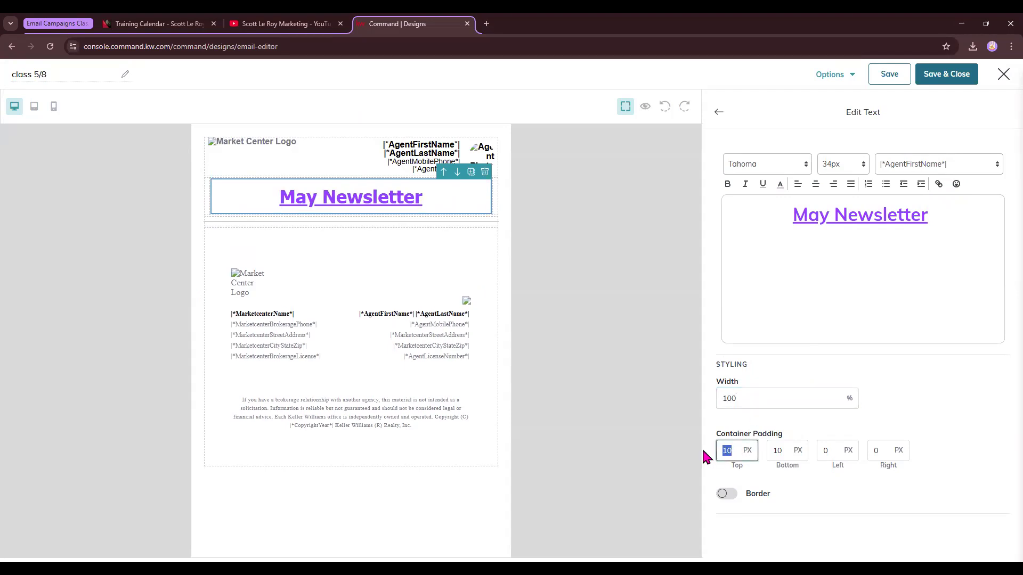
type("50")
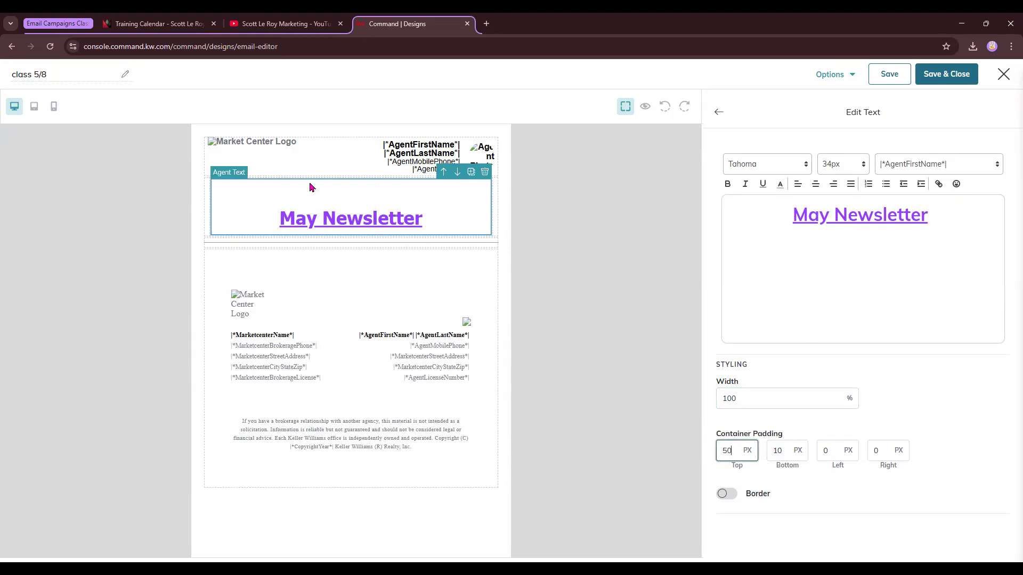
double_click(777, 451)
type("50")
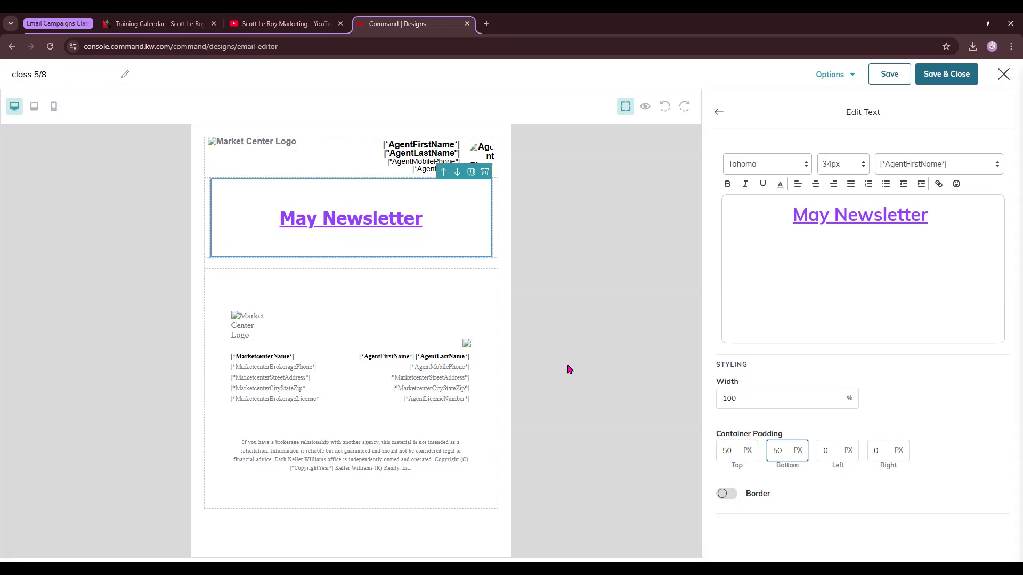
Try a border on the text block with 15 px width, 50 px radius and a dark colour, then switch it off.
left_click(726, 494)
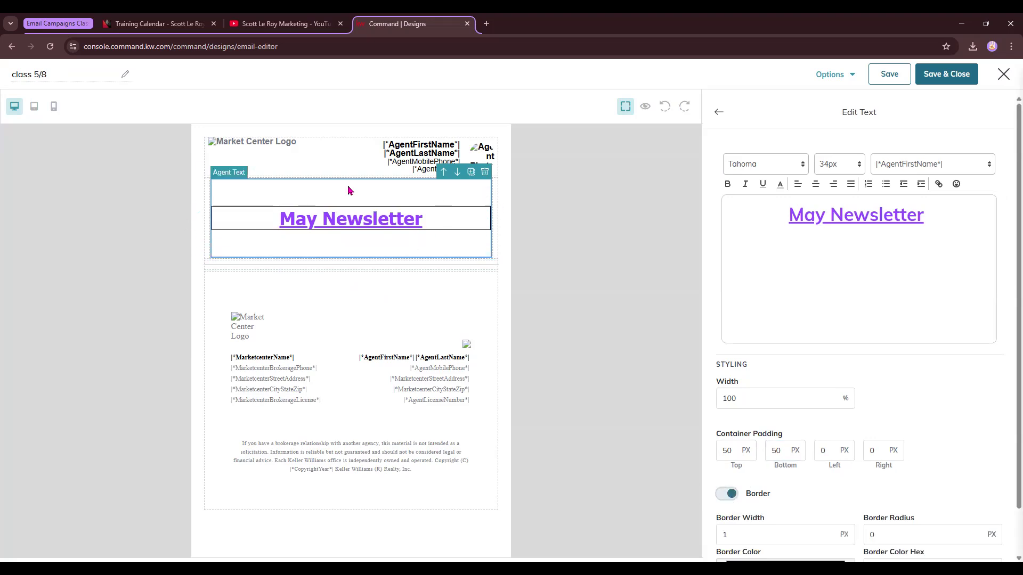
scroll(967, 314, "down", 1)
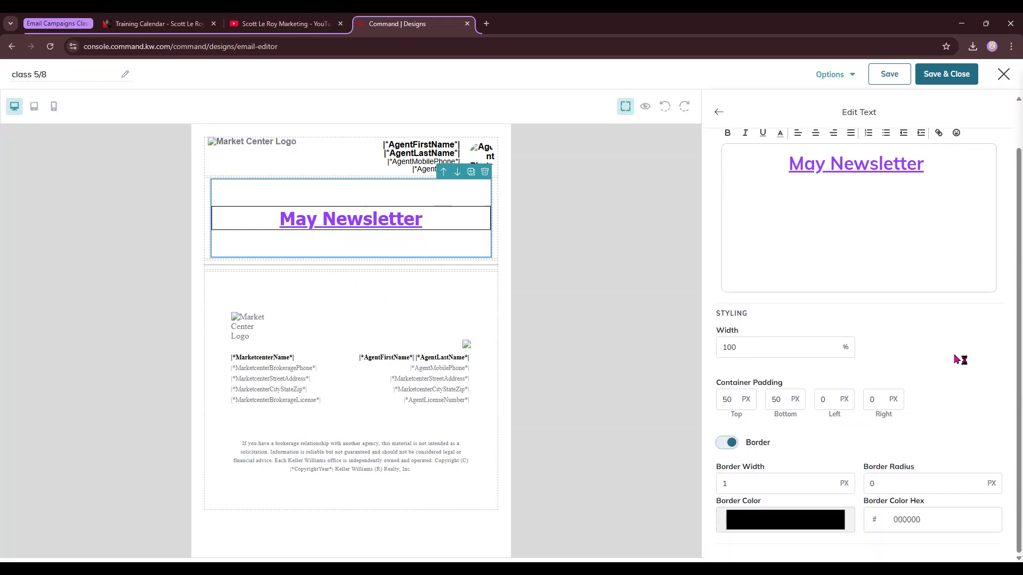
double_click(733, 481)
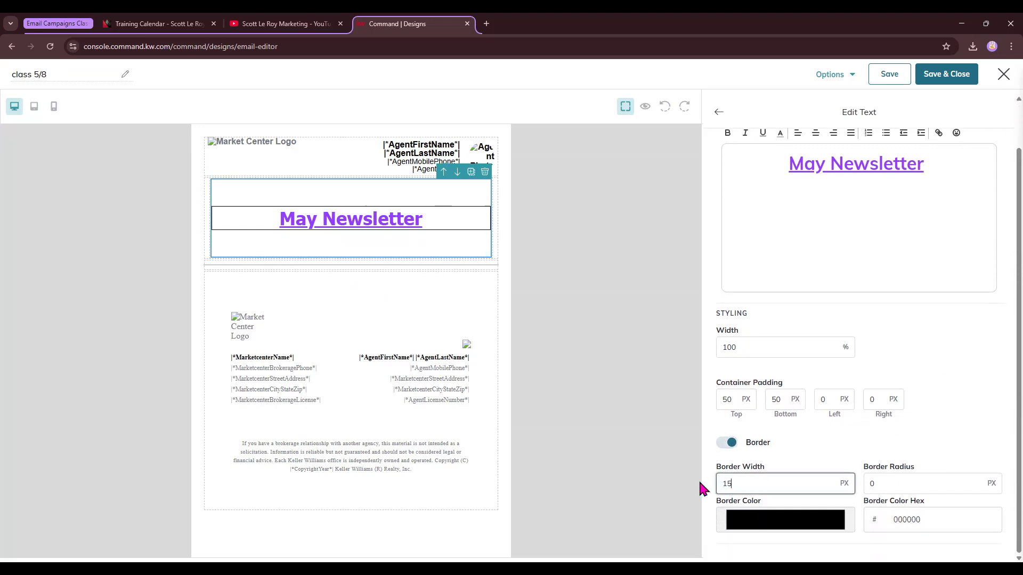
double_click(879, 482)
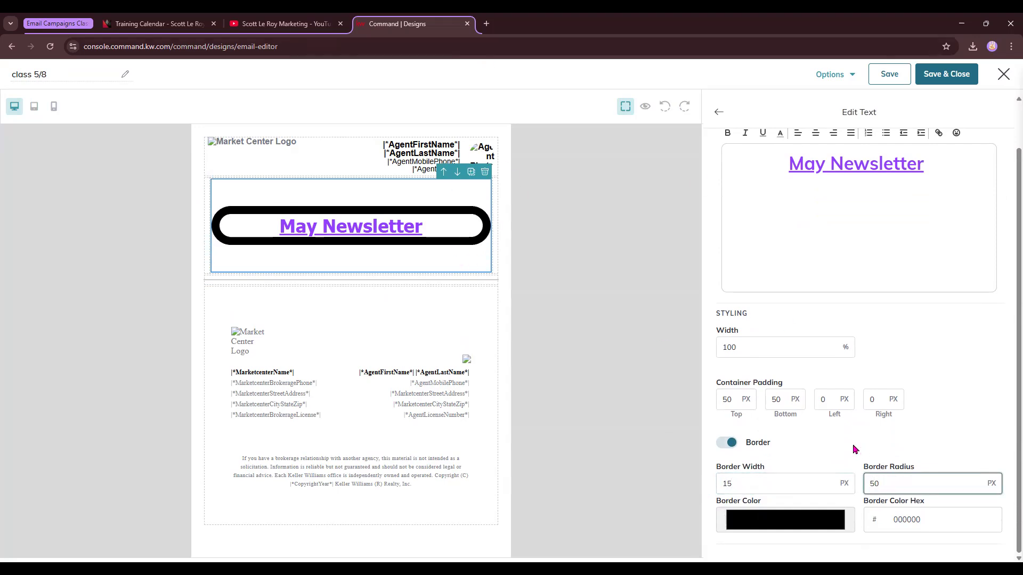
left_click(815, 520)
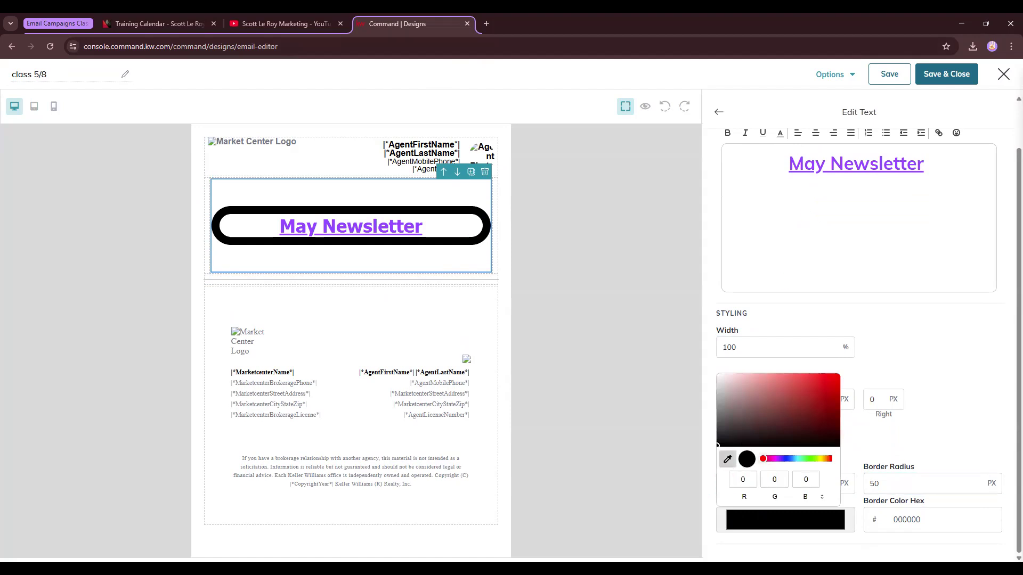
left_click(835, 165)
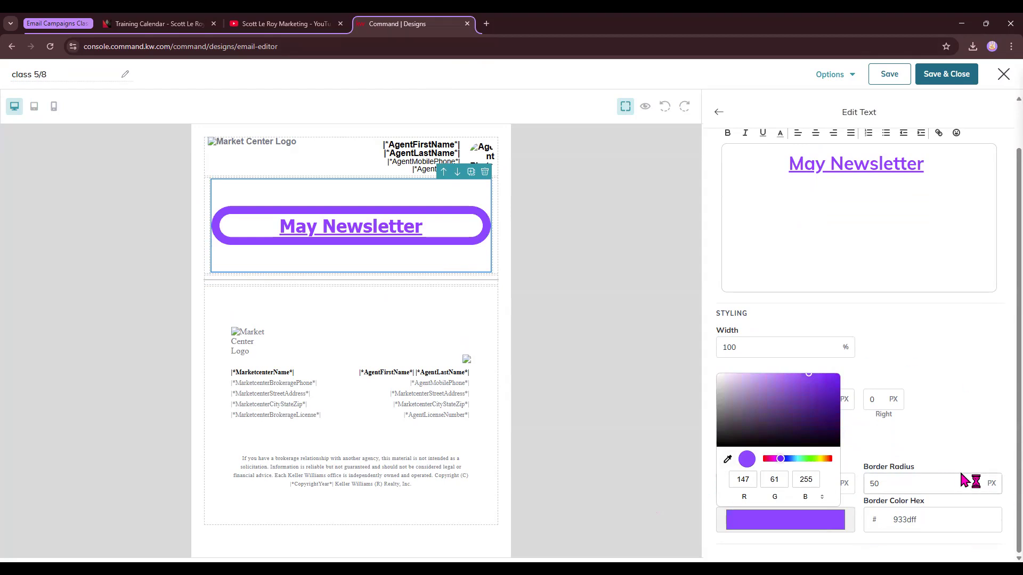
left_click(765, 425)
left_click(746, 431)
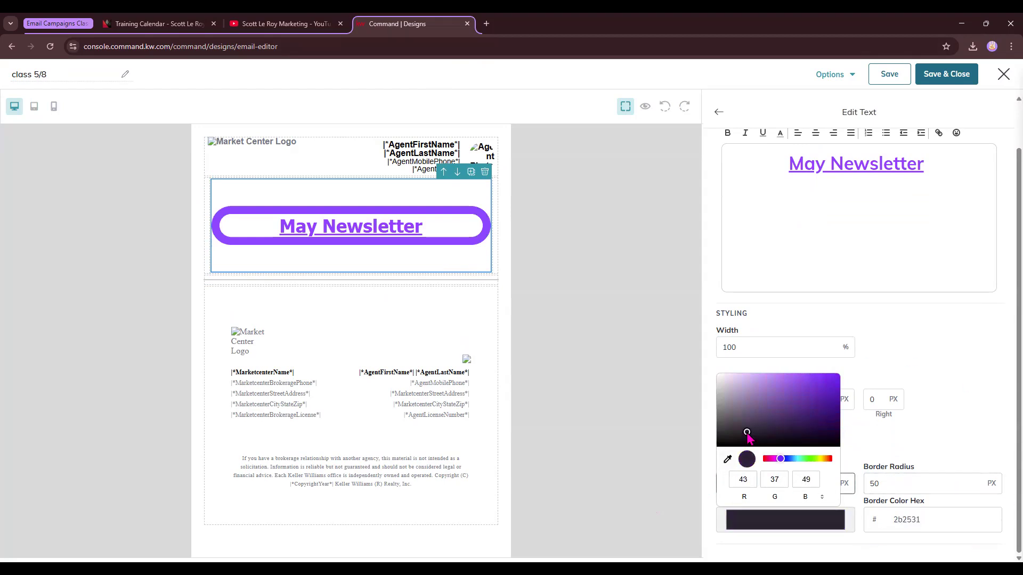
left_click(936, 372)
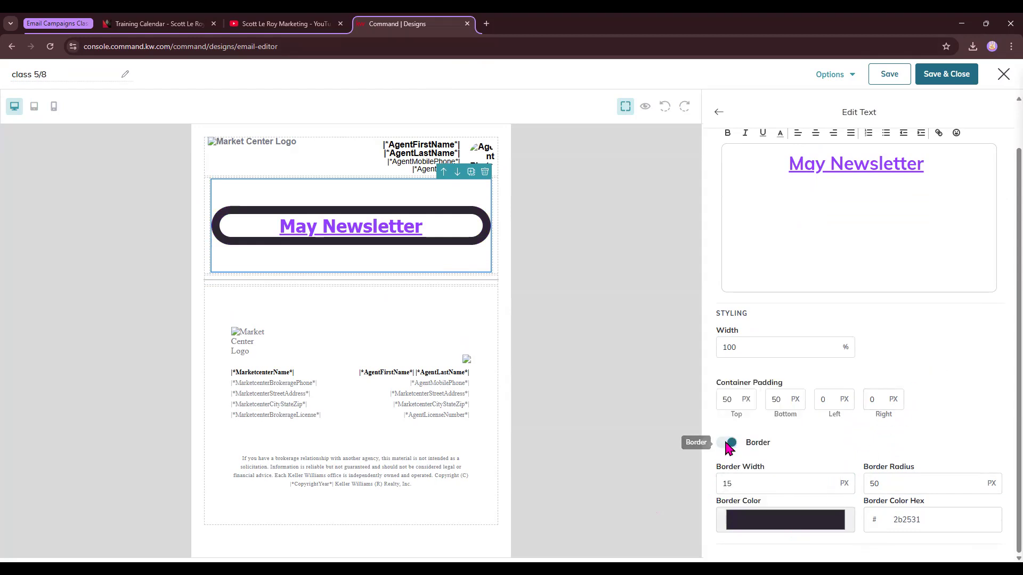
left_click(729, 443)
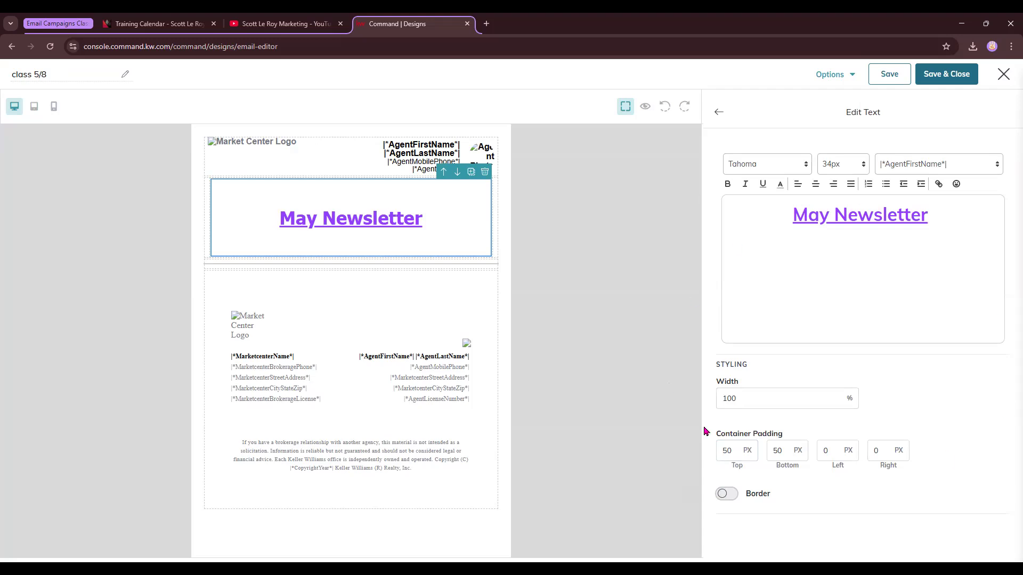
Open the divider's settings and set its height to 10 px and its line colour to #c240d4.
left_click(720, 113)
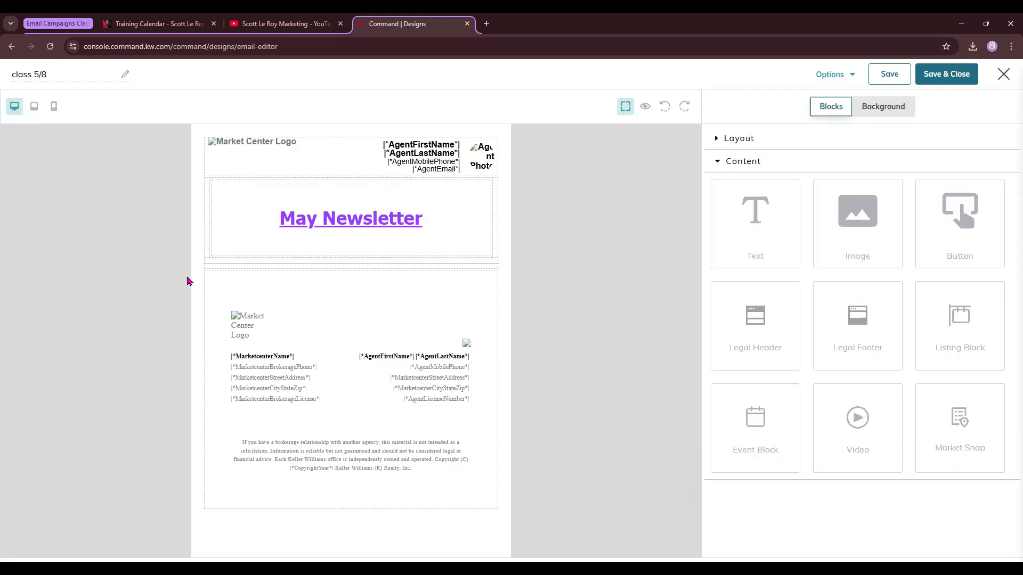
left_click(401, 264)
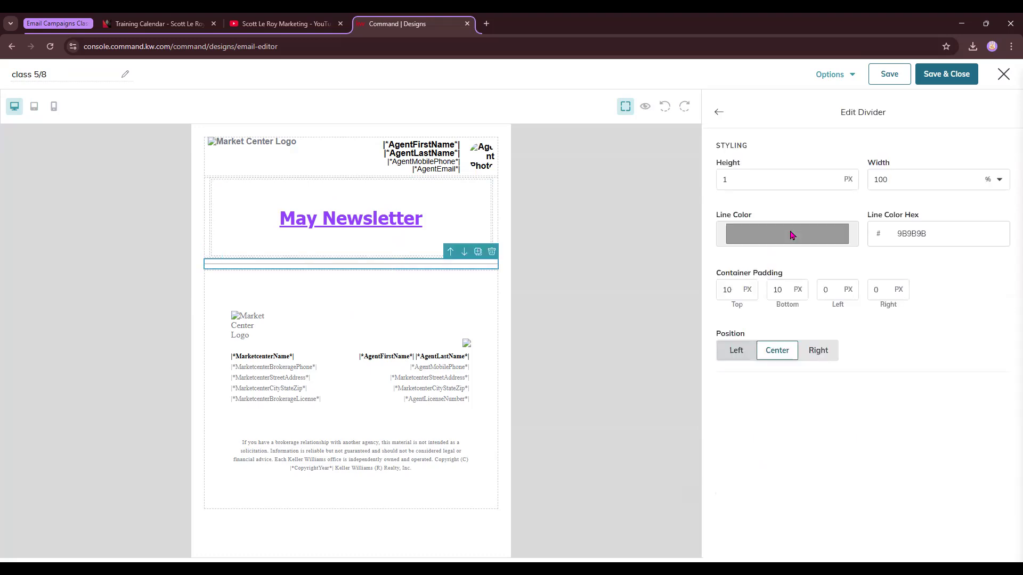
left_click(764, 175)
type("0")
left_click(826, 235)
left_click_drag(808, 278, 775, 332)
left_click(803, 260)
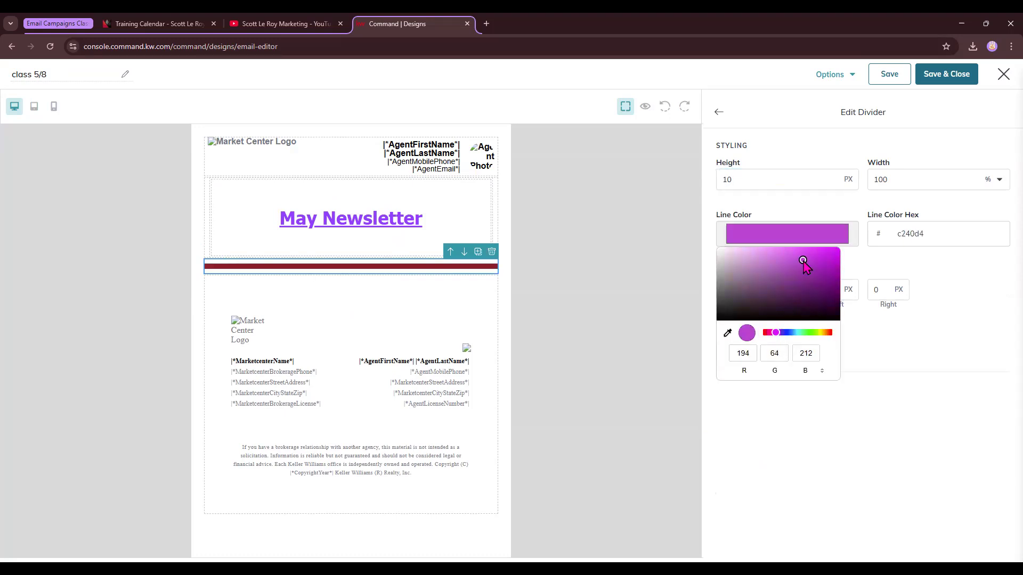
left_click(948, 289)
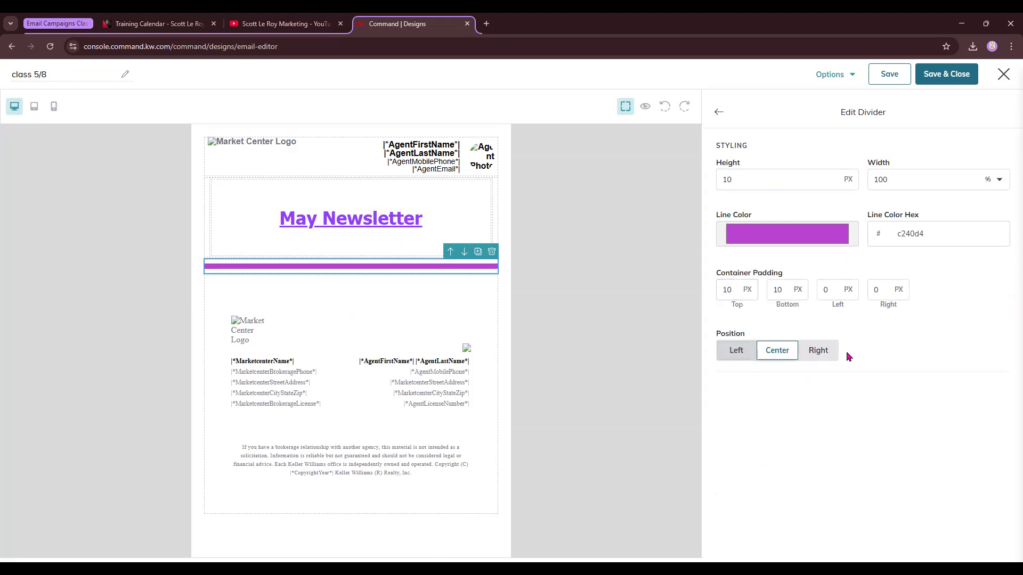
Change the divider's height to 5 px and return to the blocks list.
left_click(740, 179)
double_click(739, 179)
type("5")
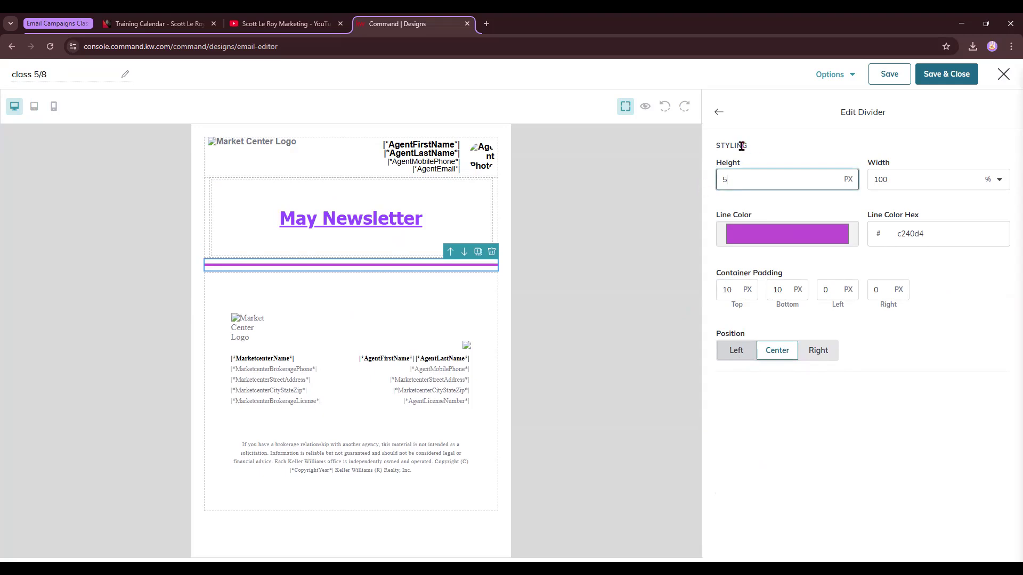
left_click(719, 109)
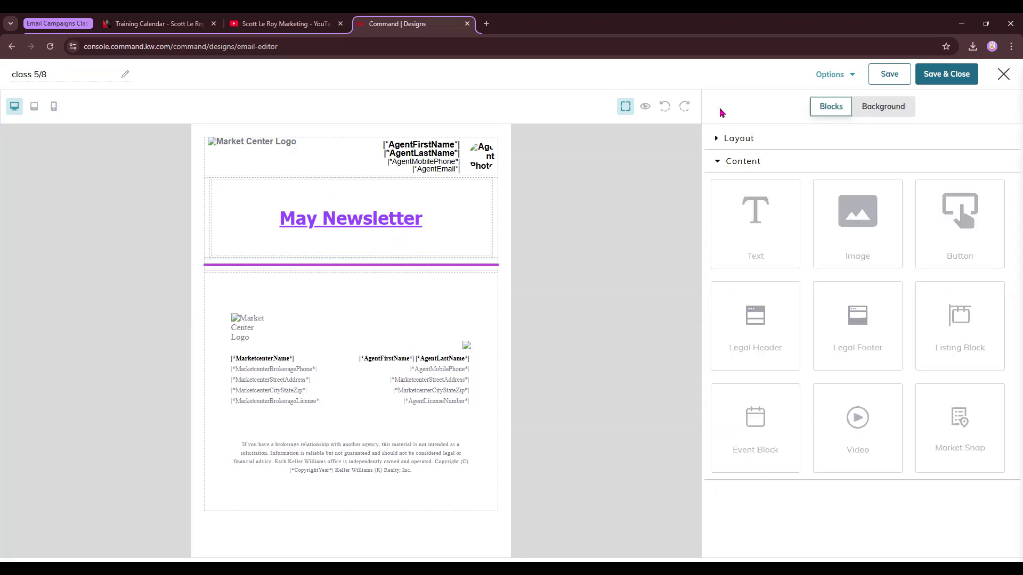
Add a Text block below the divider and replace its placeholder text with "Hello,".
left_click_drag(767, 221, 469, 283)
left_click_drag(893, 207, 785, 199)
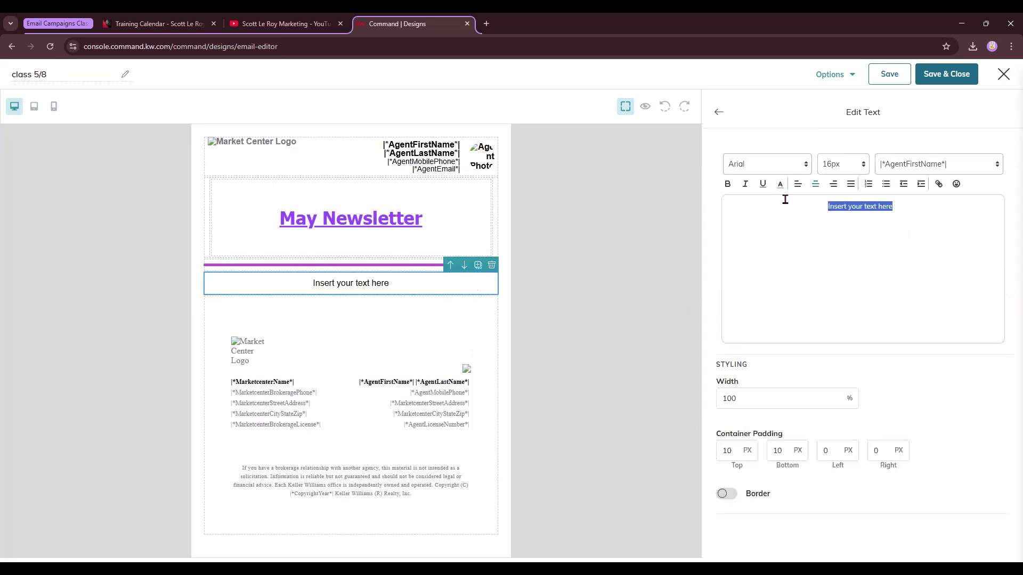
type("Hello")
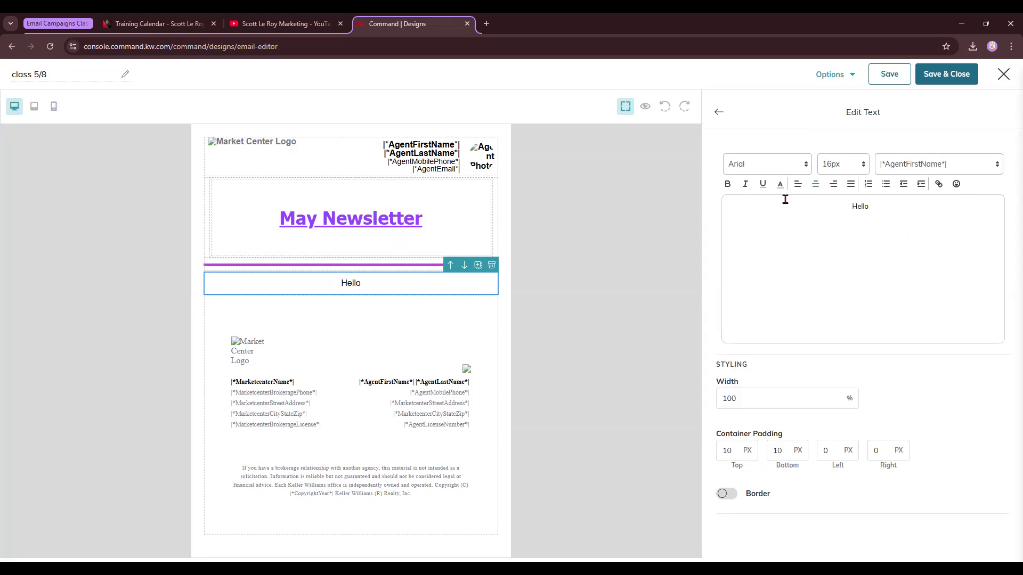
type(",")
Insert the |*ContactFirstName*| merge tag after "Hello," in the text block.
left_click(930, 172)
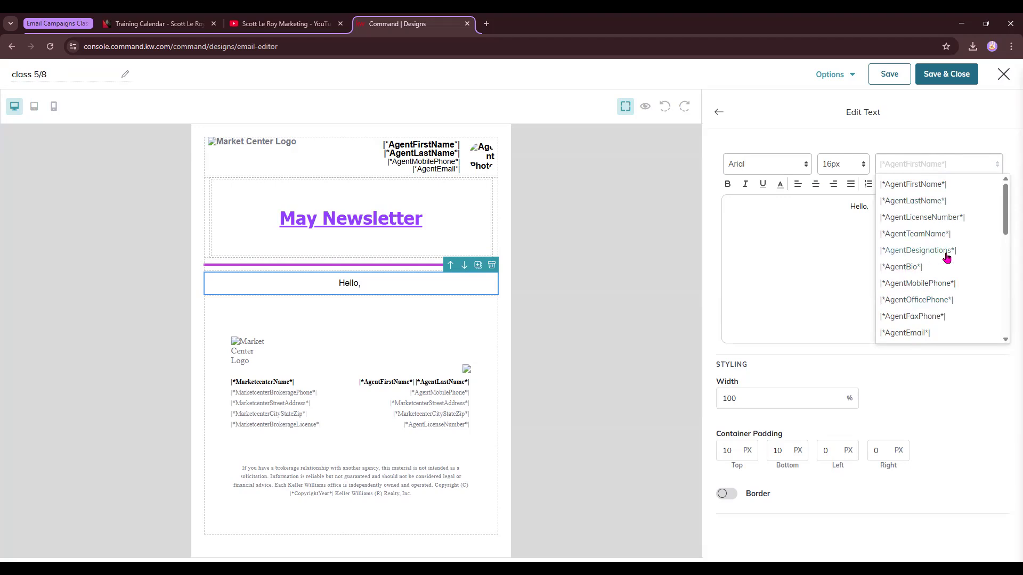
scroll(921, 304, "down", 1)
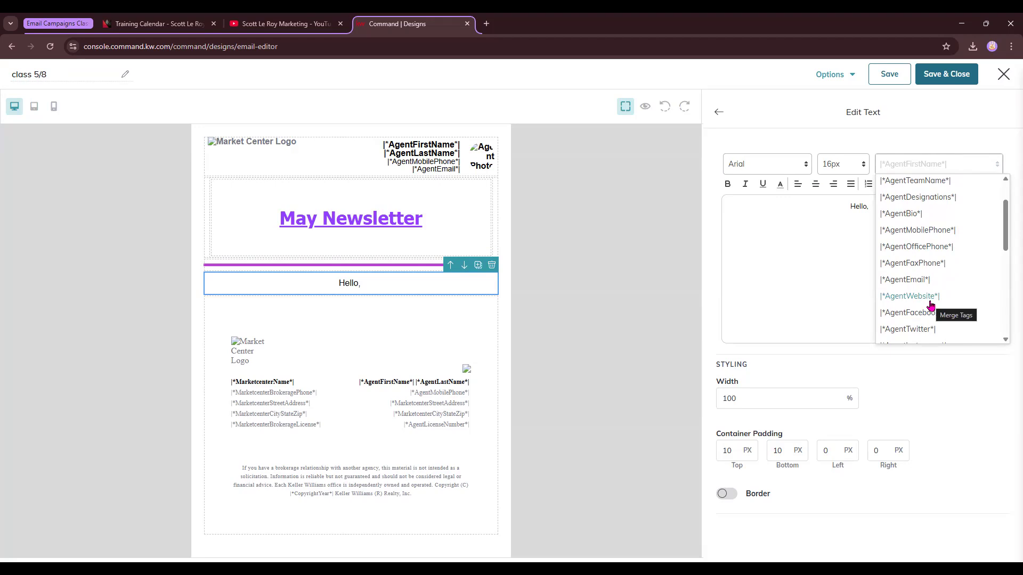
scroll(931, 306, "down", 1)
scroll(930, 305, "down", 1)
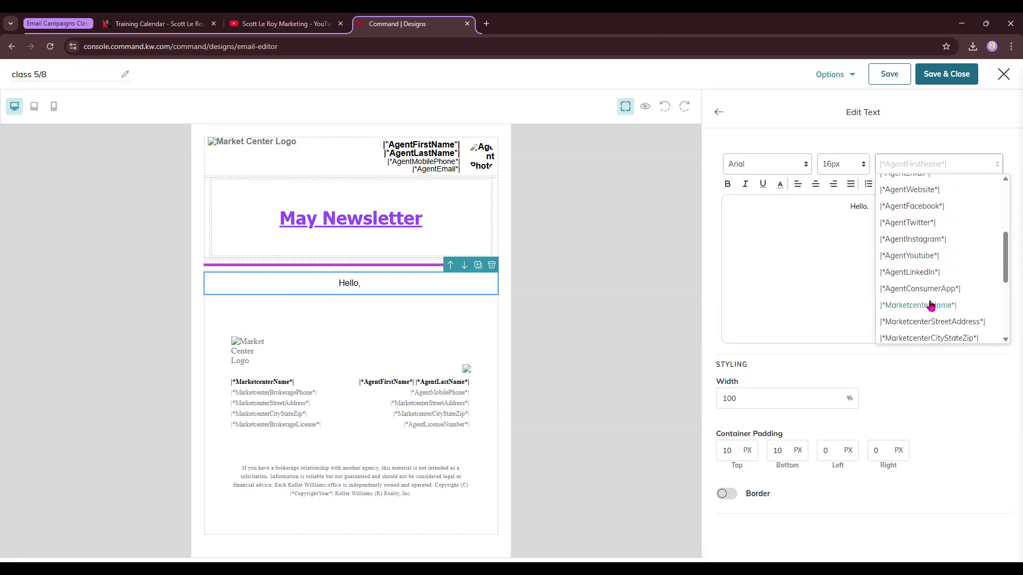
scroll(930, 306, "down", 1)
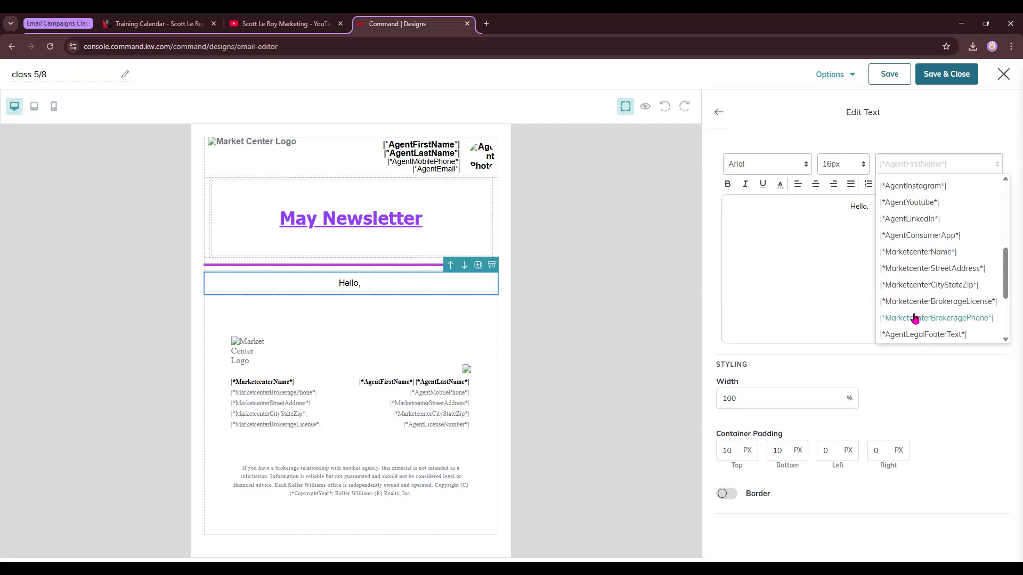
scroll(914, 318, "down", 1)
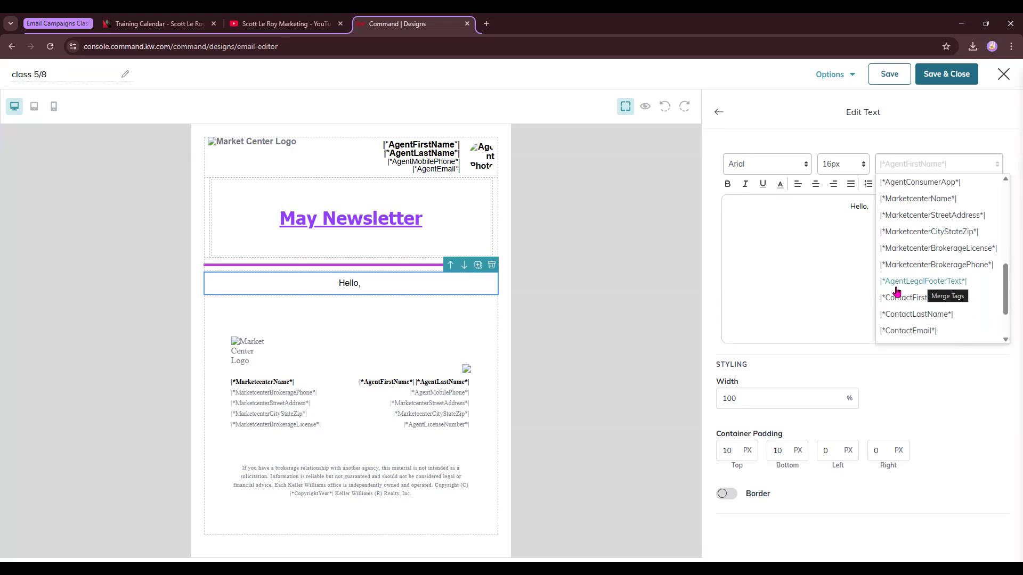
scroll(906, 275, "down", 1)
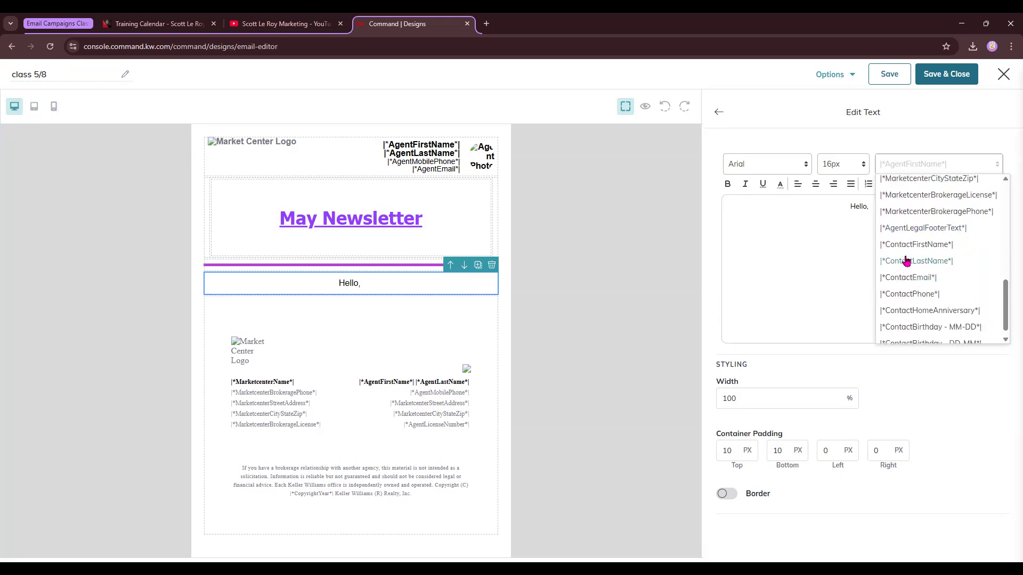
scroll(907, 256, "down", 1)
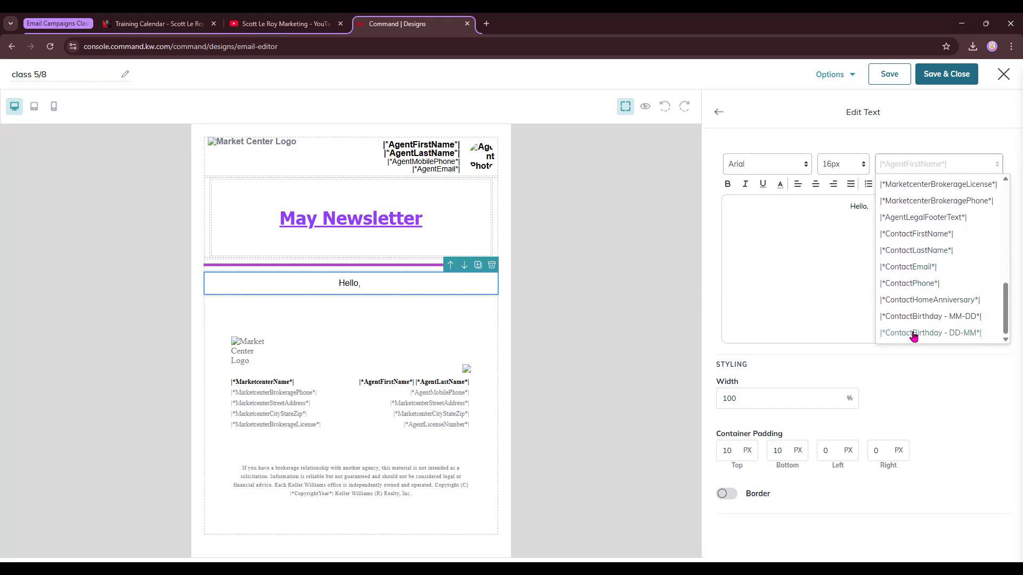
left_click(921, 242)
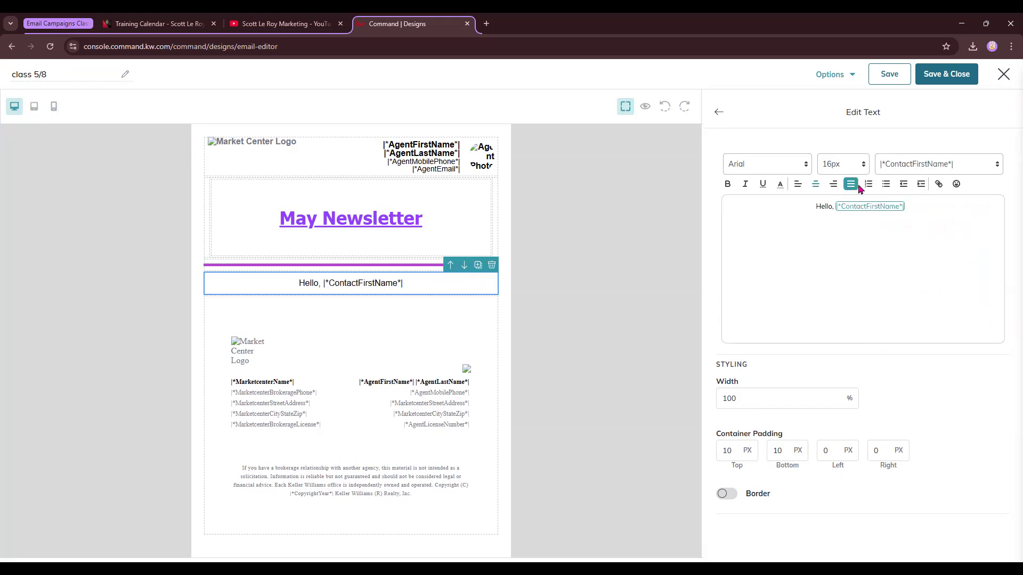
left_click(934, 166)
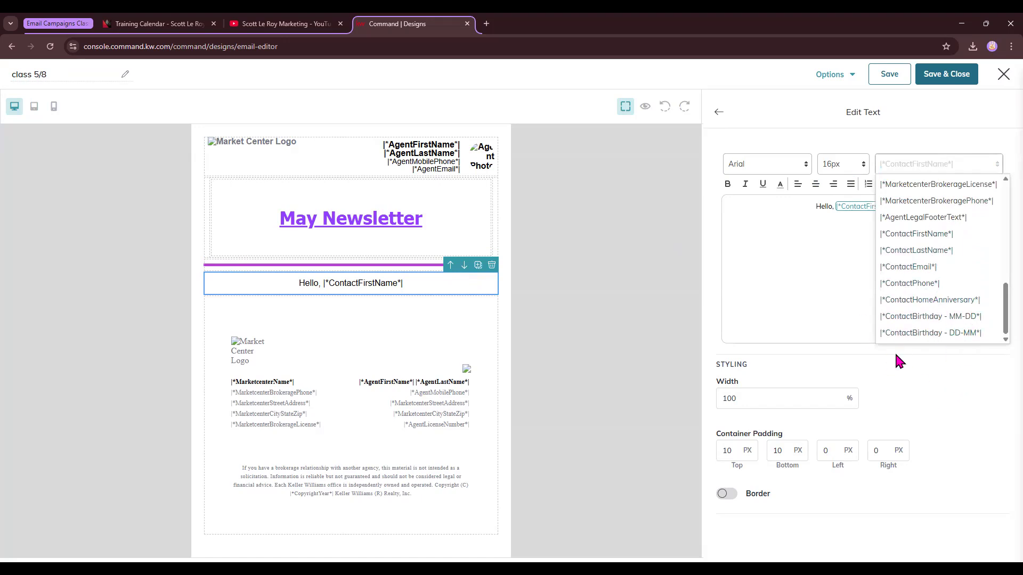
left_click(826, 290)
left_click(825, 206)
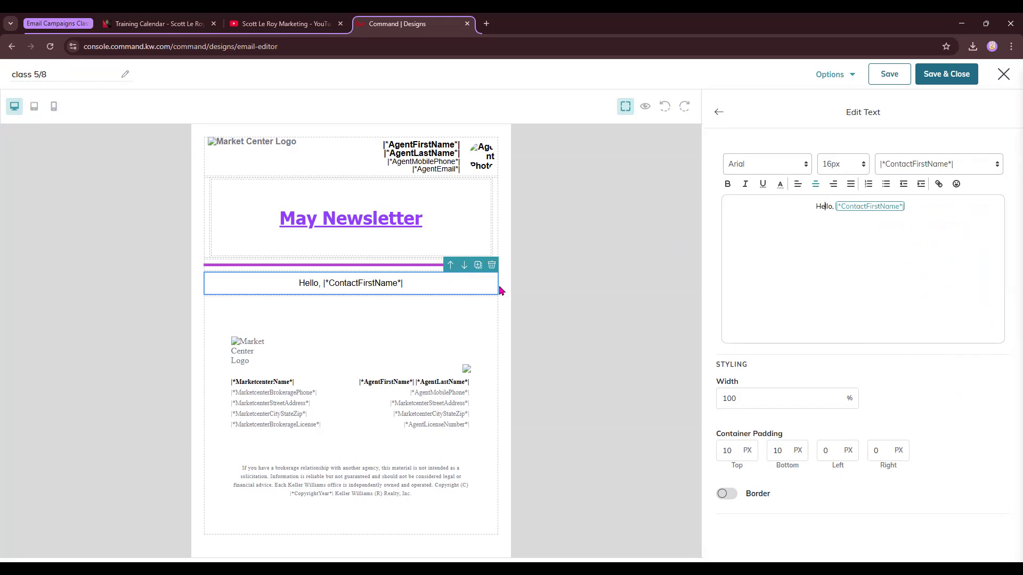
Preview the email, choosing two different contacts to check the personalized greeting, then close the preview.
left_click(844, 78)
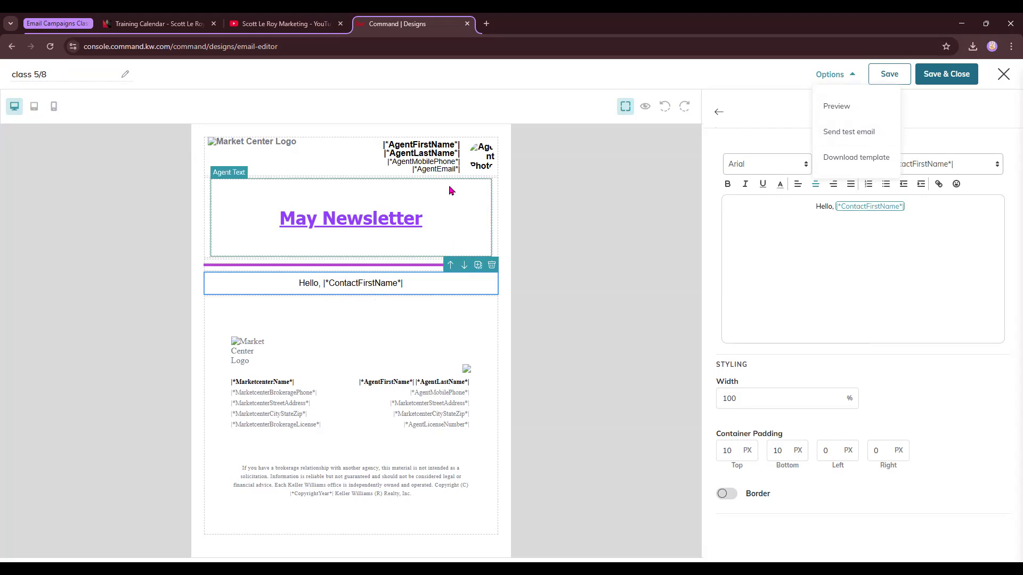
left_click(647, 106)
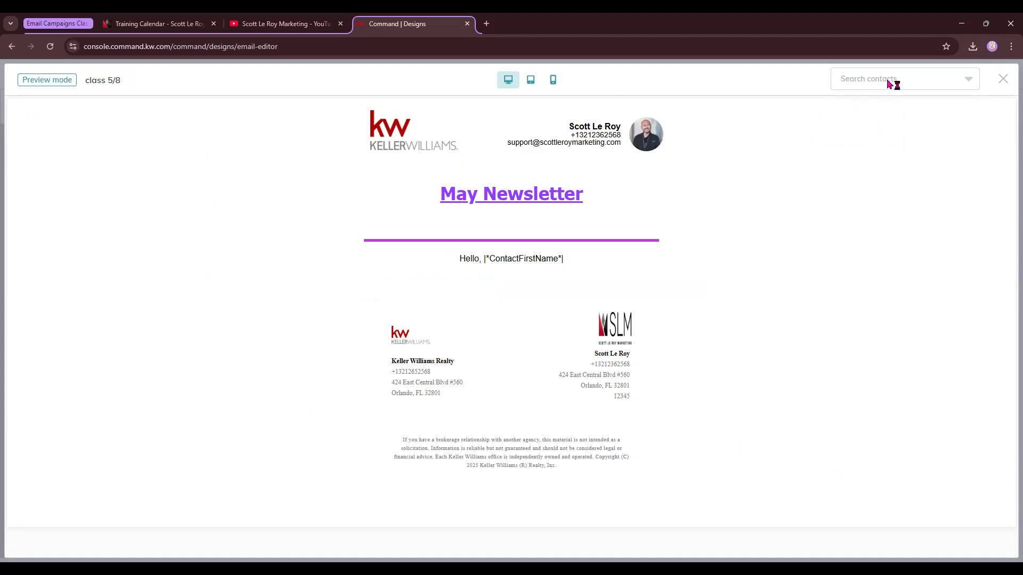
left_click(888, 84)
left_click(863, 106)
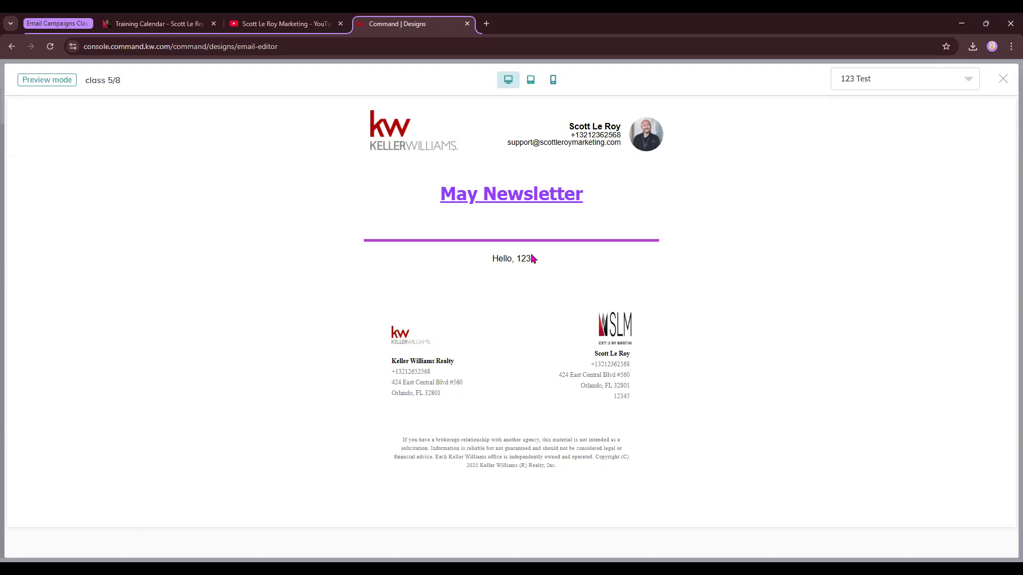
left_click(910, 86)
scroll(888, 205, "down", 5)
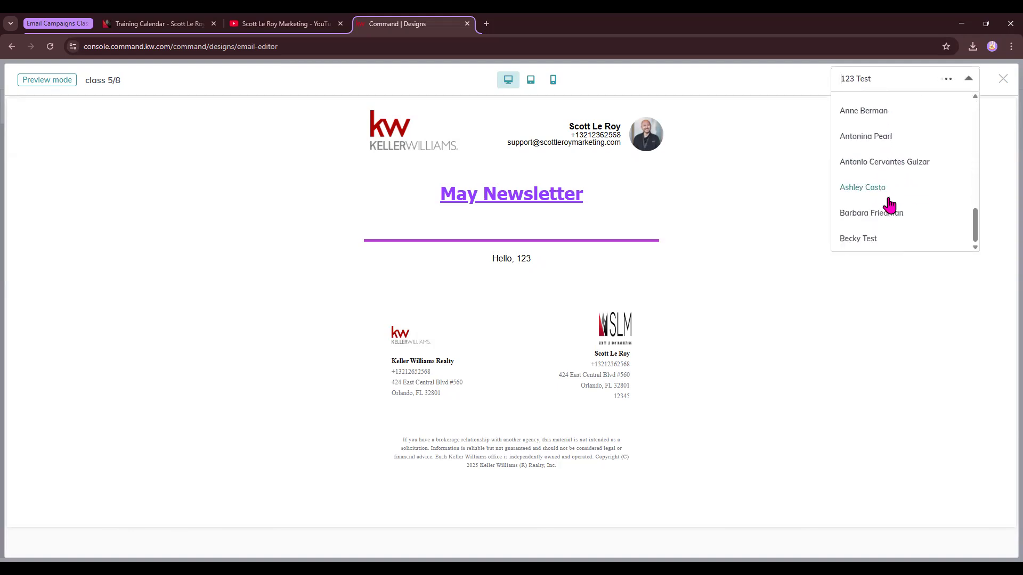
scroll(876, 165, "up", 1)
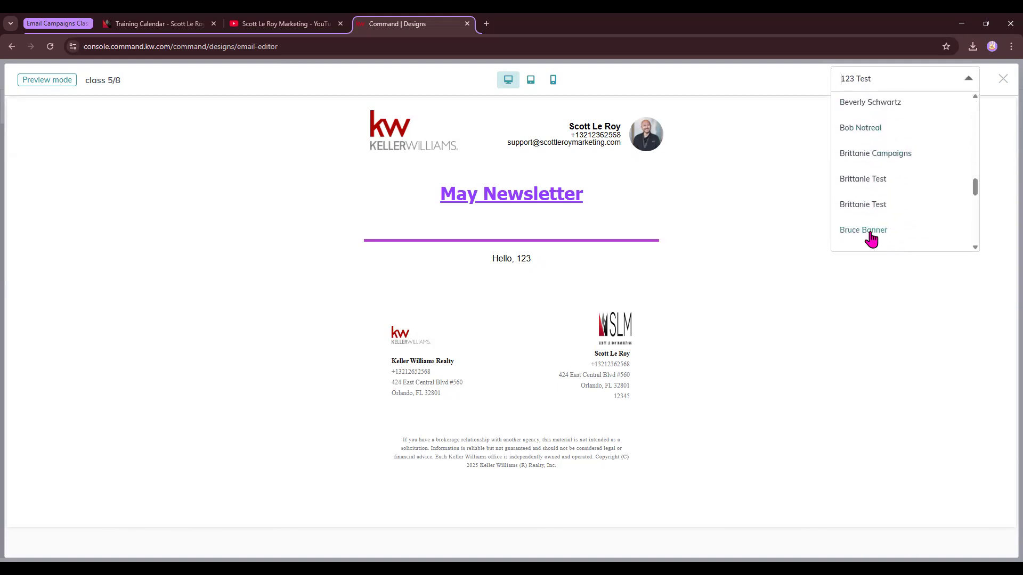
left_click(868, 211)
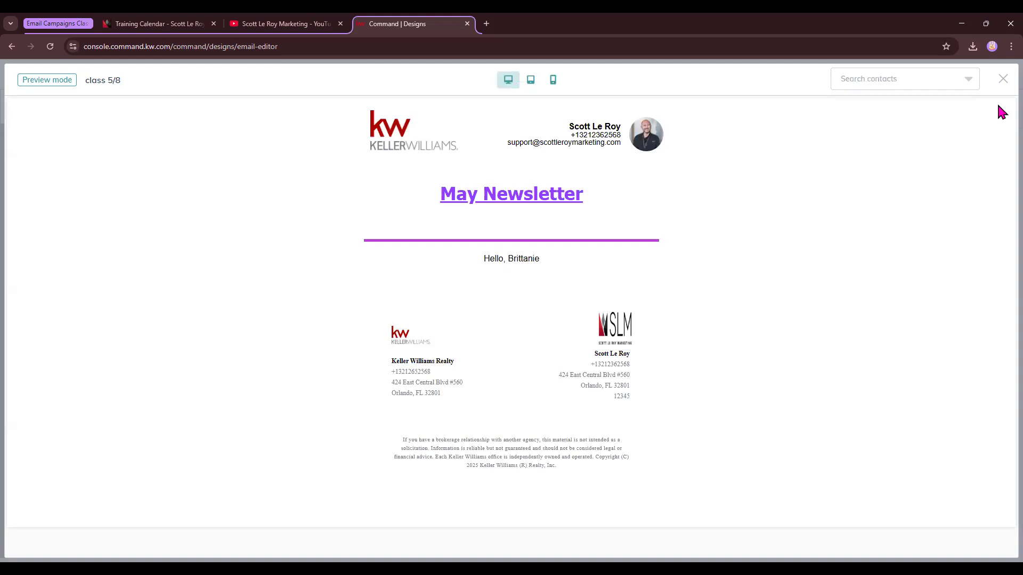
left_click(1004, 79)
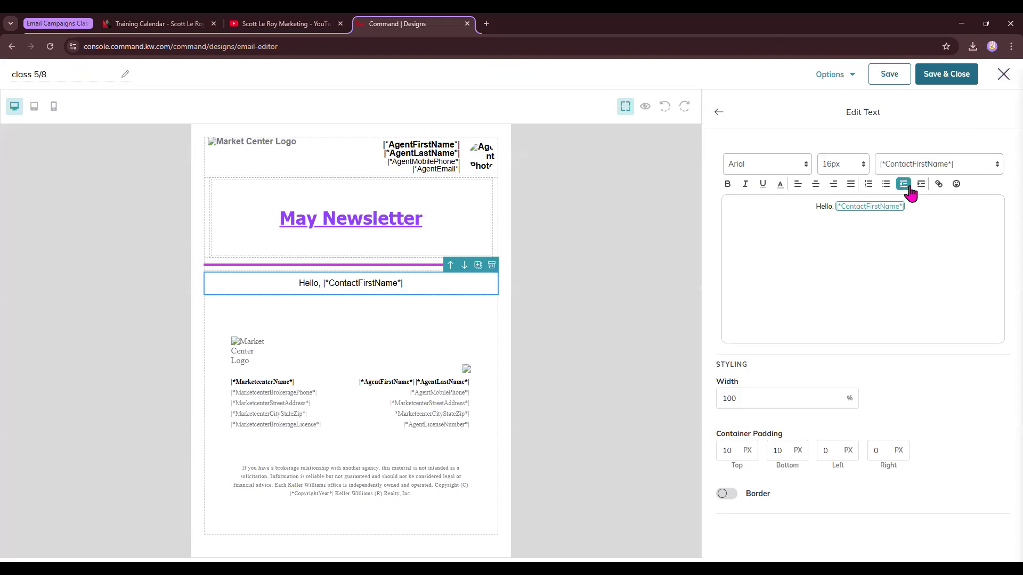
Delete the "May Newsletter" heading block and place an Image block in its spot above the divider.
left_click(717, 112)
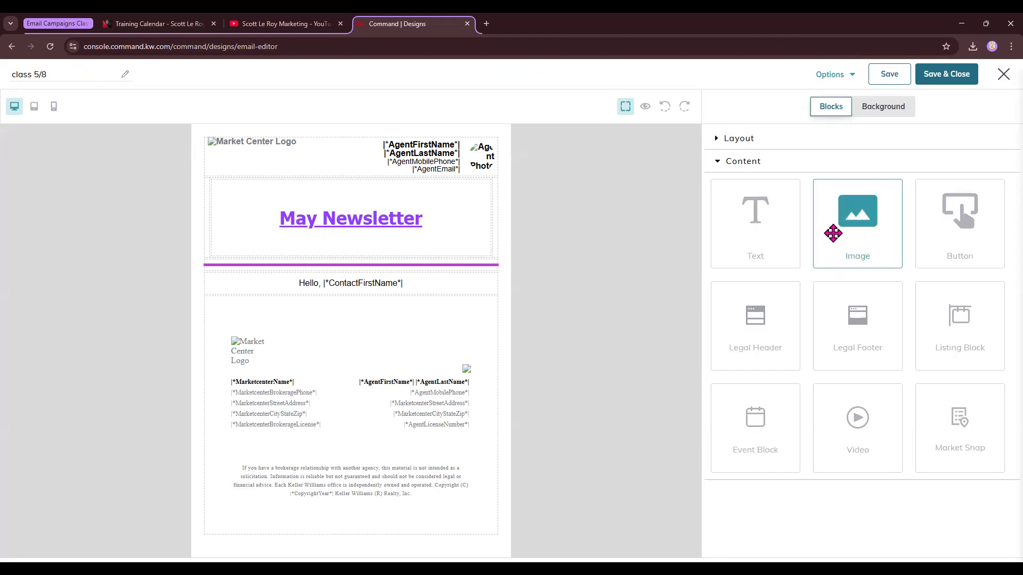
left_click_drag(857, 222, 344, 220)
left_click(343, 220)
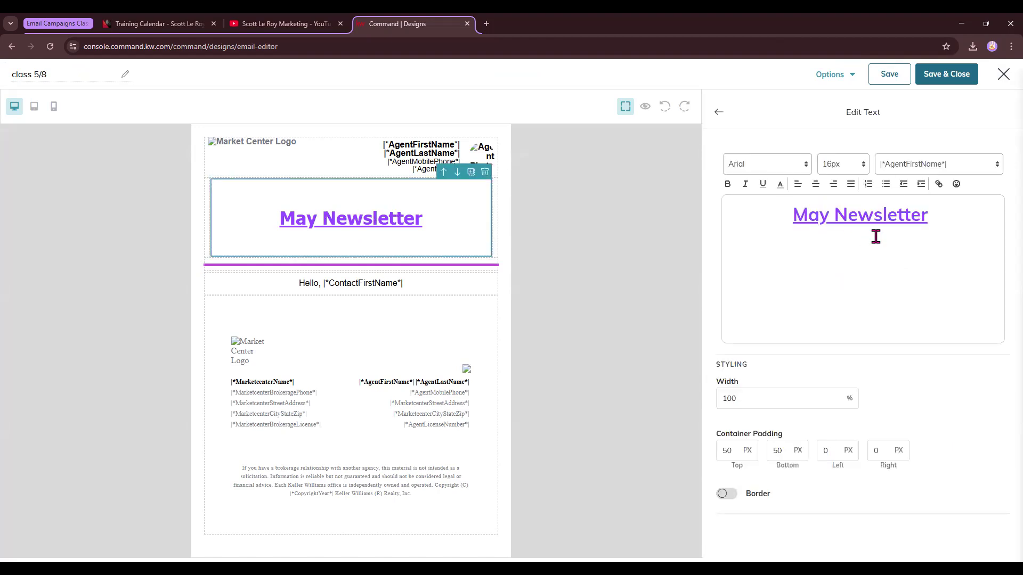
left_click(718, 113)
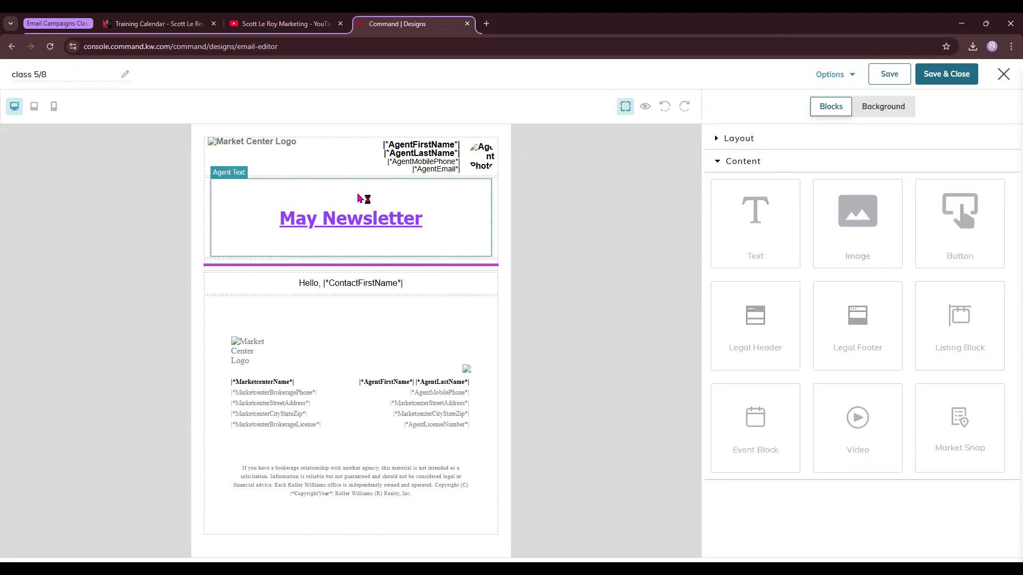
left_click(469, 195)
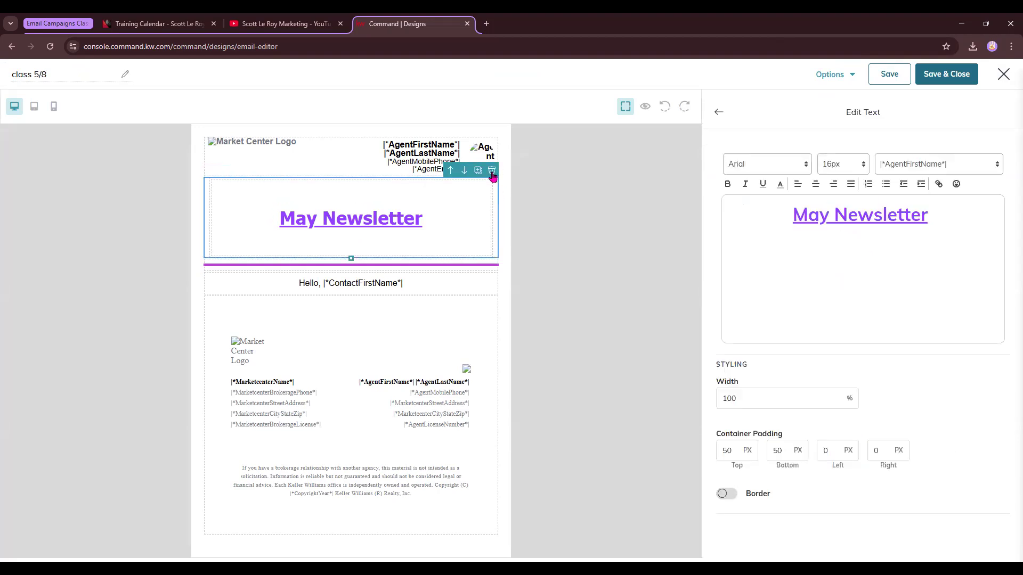
left_click(489, 171)
left_click_drag(866, 223, 450, 183)
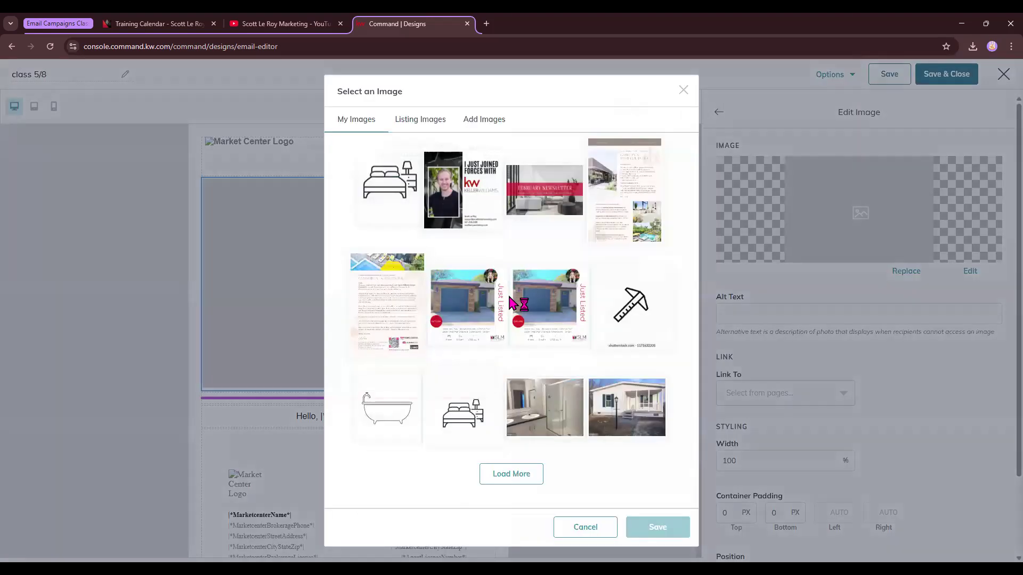
Open a new browser tab and search Google for "may newsletter".
left_click(486, 23)
type("may new")
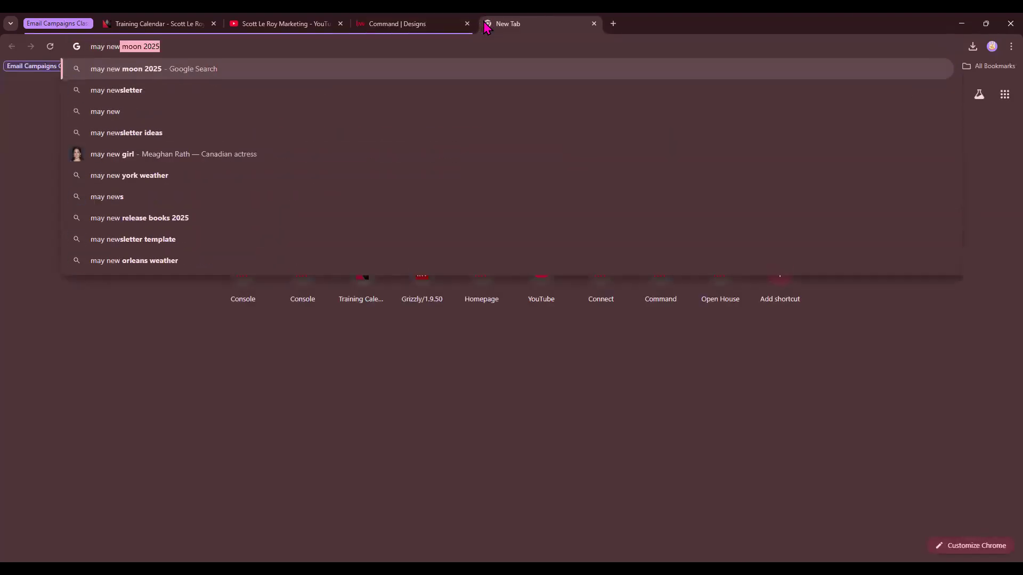
type("sletter")
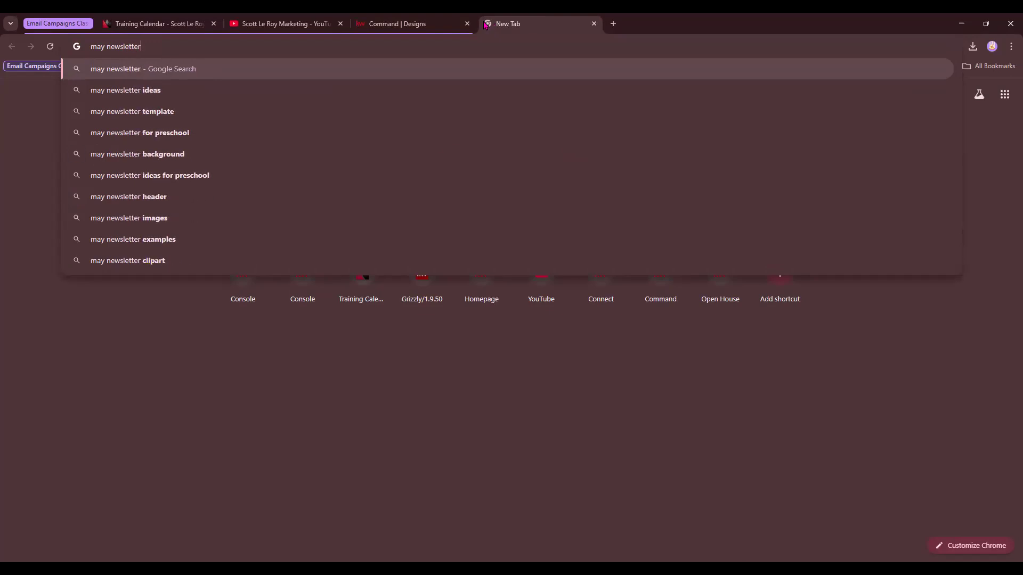
key("Return")
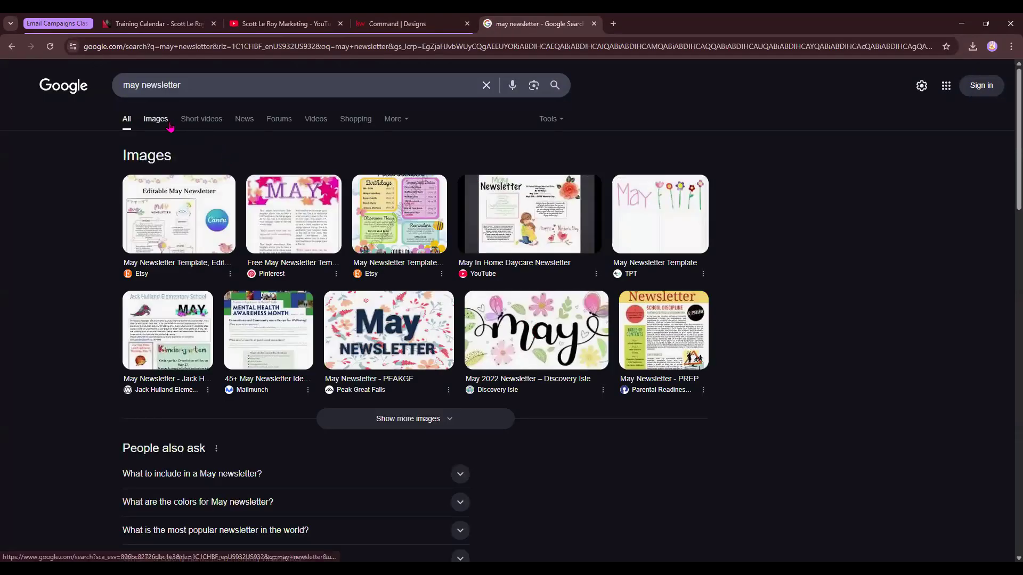
Open a May Newsletter picture in Google Images and save it to the Downloads folder as PNG.
left_click(166, 122)
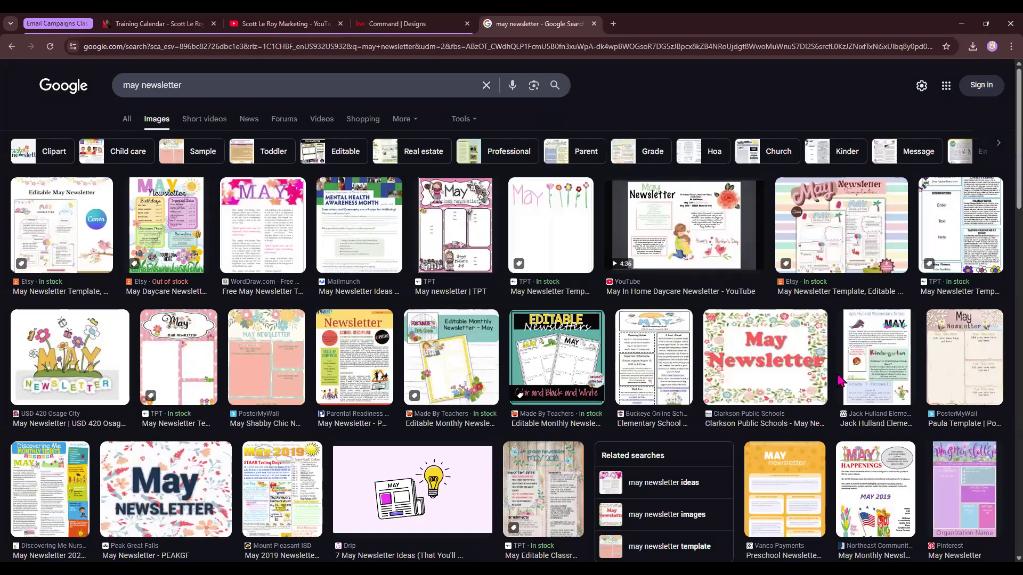
left_click(775, 369)
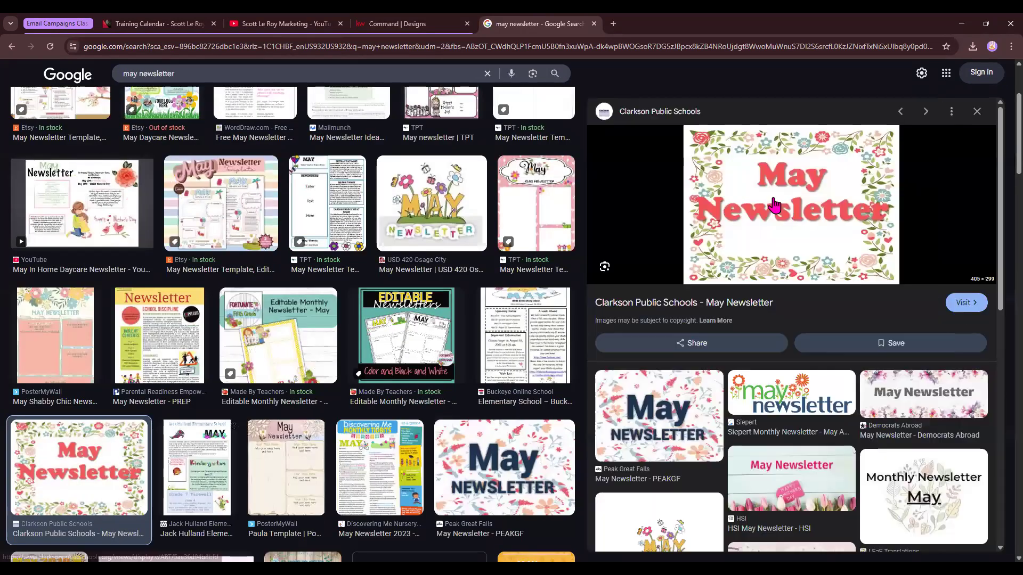
right_click(774, 205)
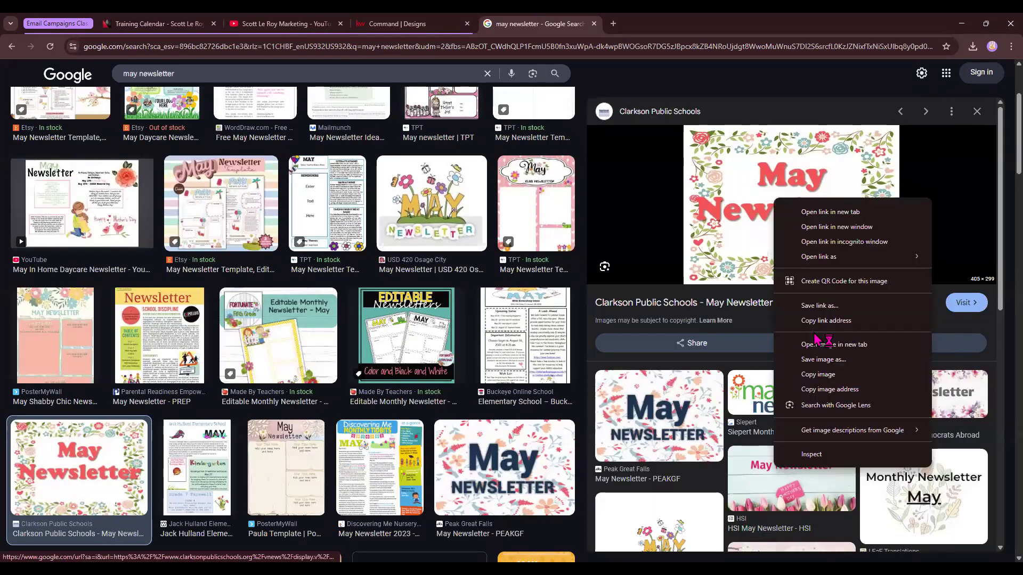
left_click(830, 366)
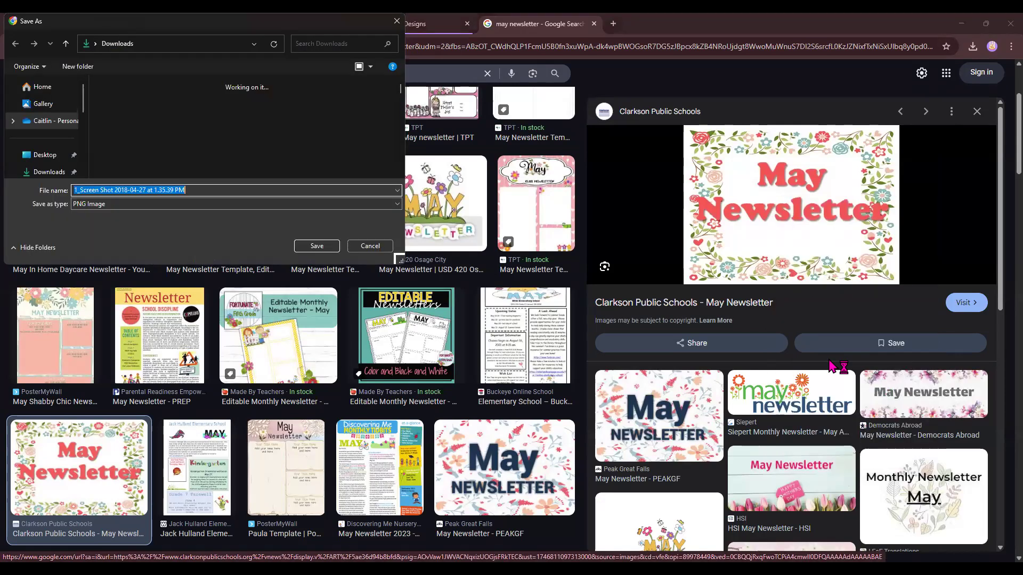
key("Return")
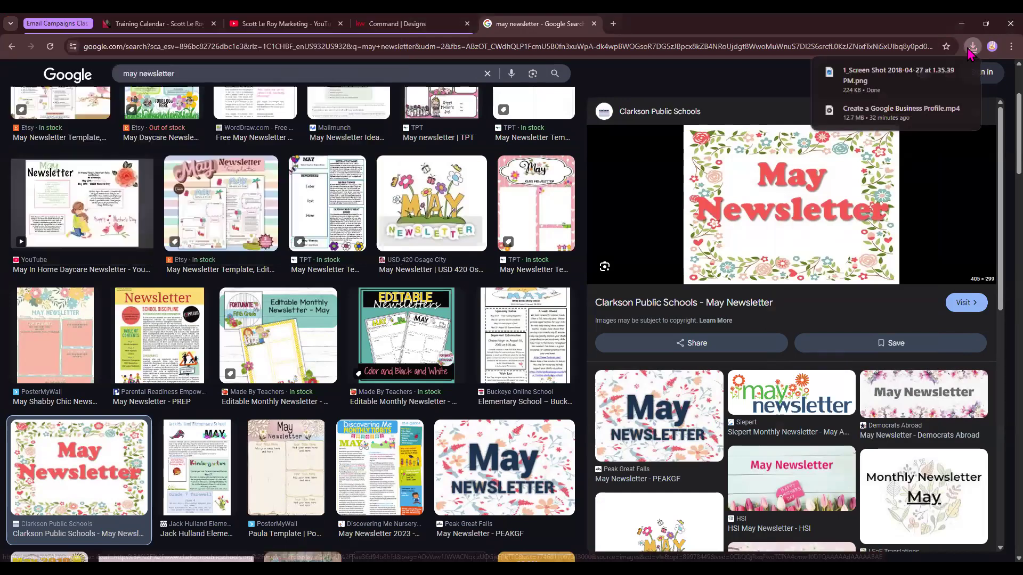
Upload the downloaded May Newsletter PNG and insert it into the empty Image block.
left_click(429, 27)
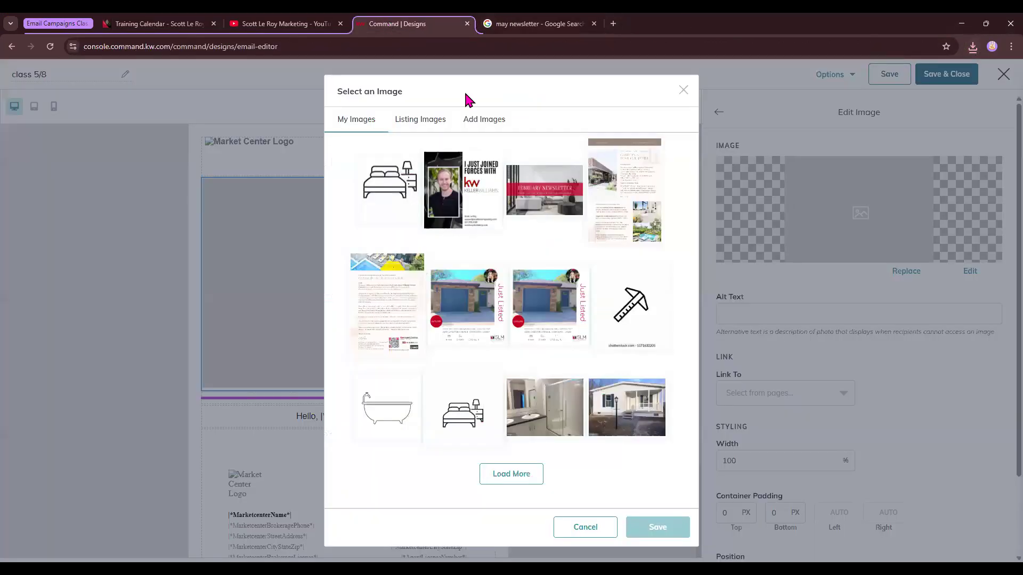
left_click(489, 121)
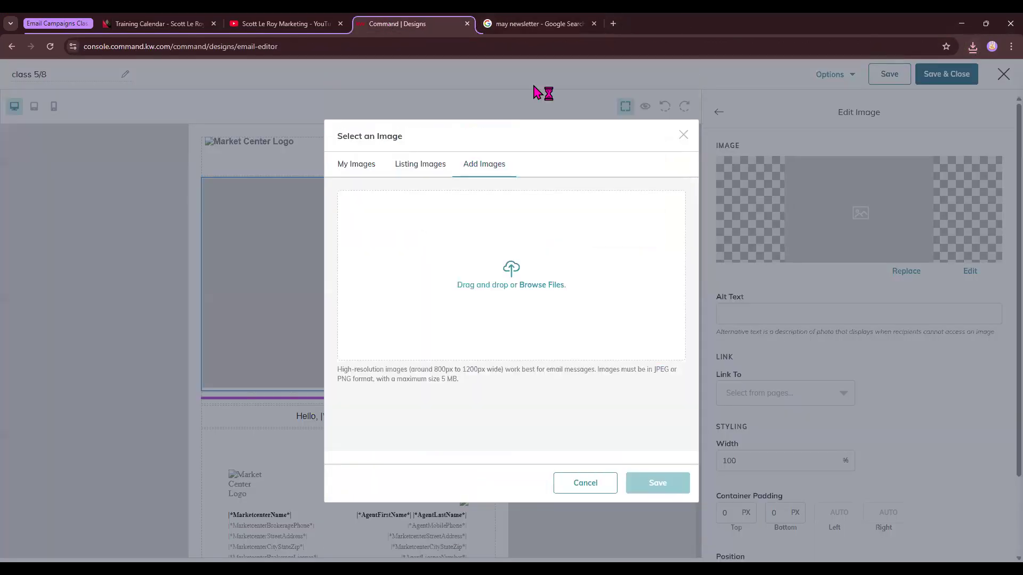
left_click(972, 47)
left_click_drag(887, 106, 598, 361)
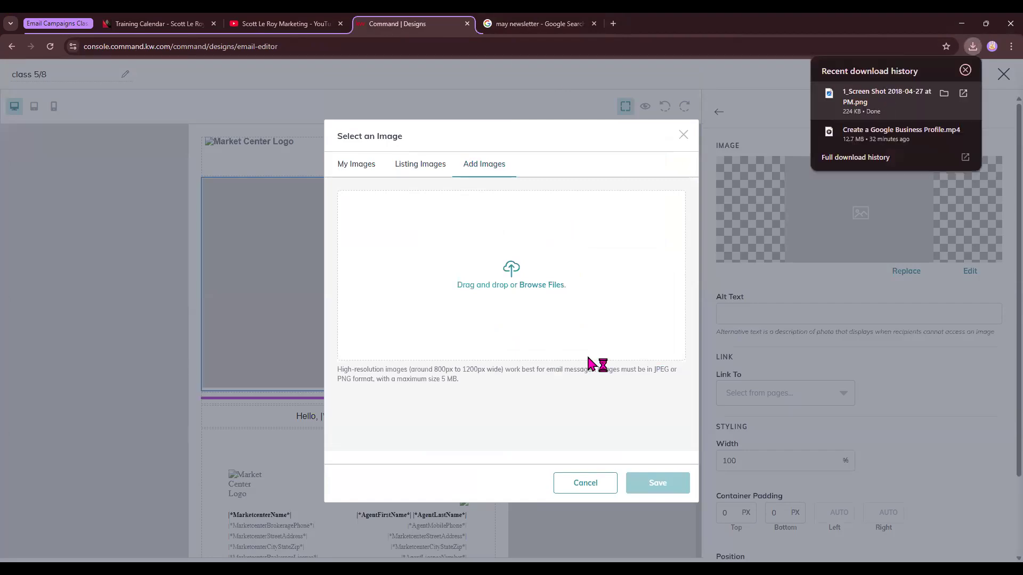
left_click(383, 423)
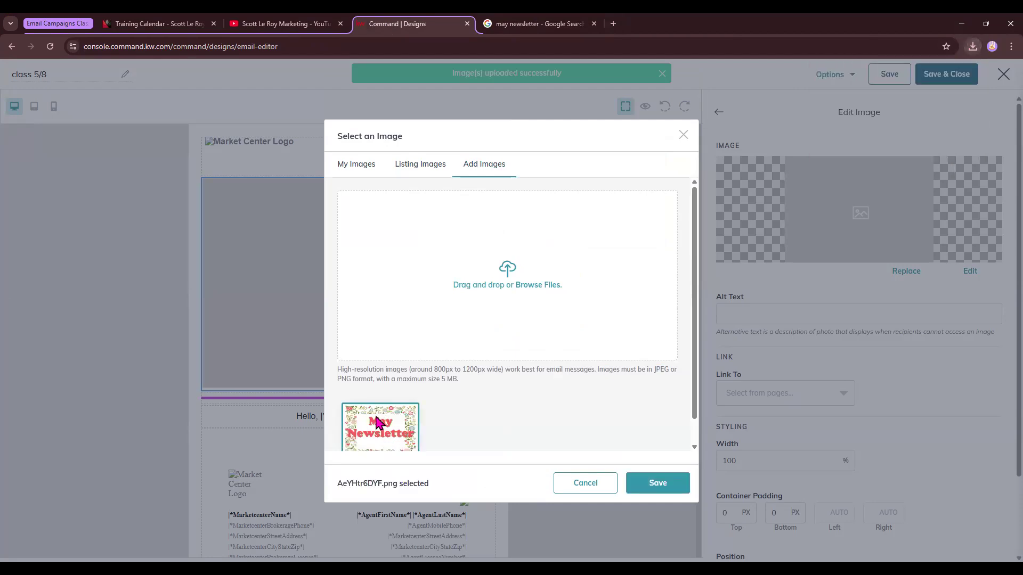
left_click(658, 485)
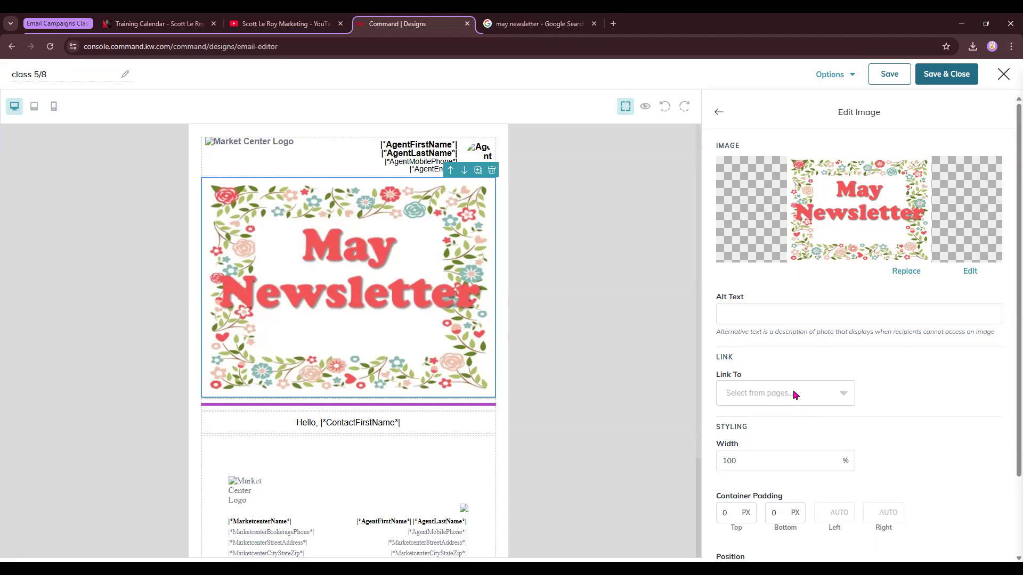
Open scottleroymarketing.kw.com in the other tab, copy its address, and return to the email editor.
left_click(570, 26)
left_click(558, 47)
type("scottleroymarketing.kw.com")
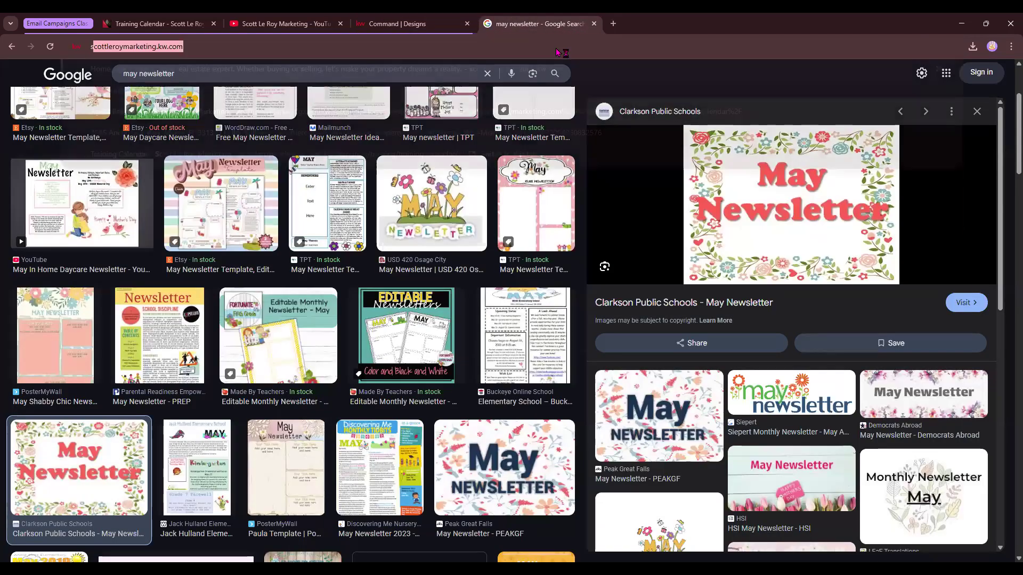
key("Return")
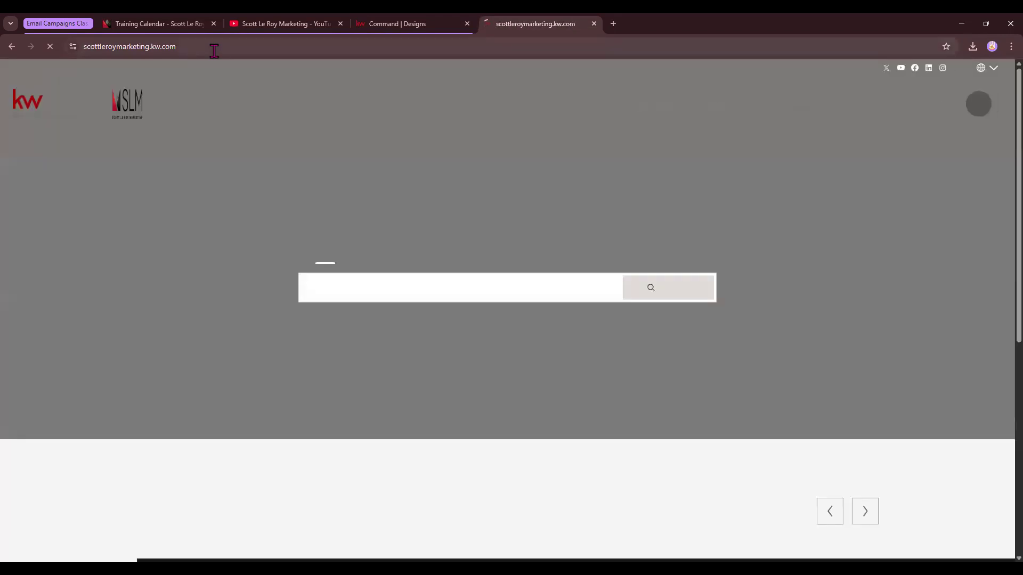
left_click(214, 48)
key("ctrl+c")
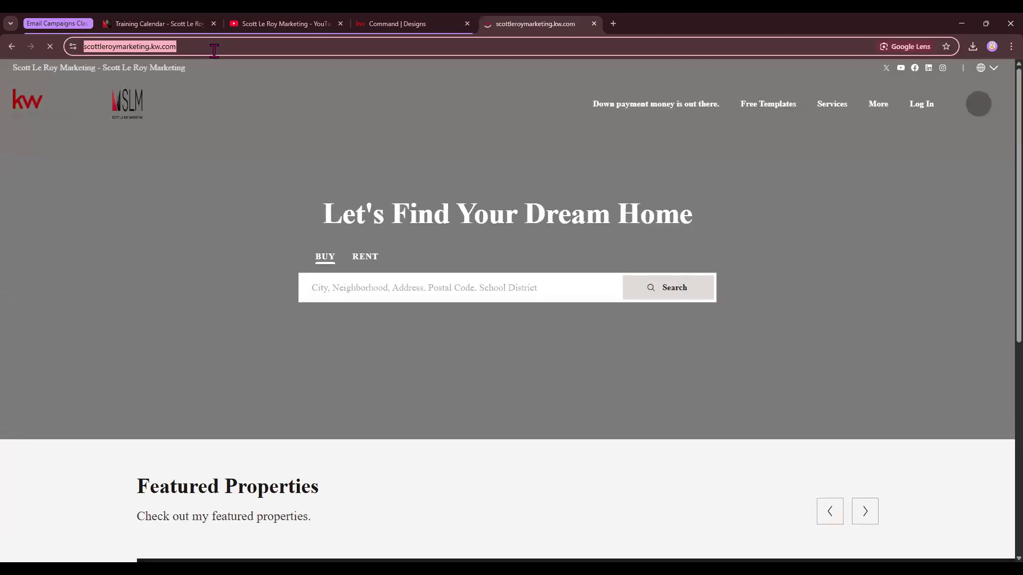
left_click(413, 24)
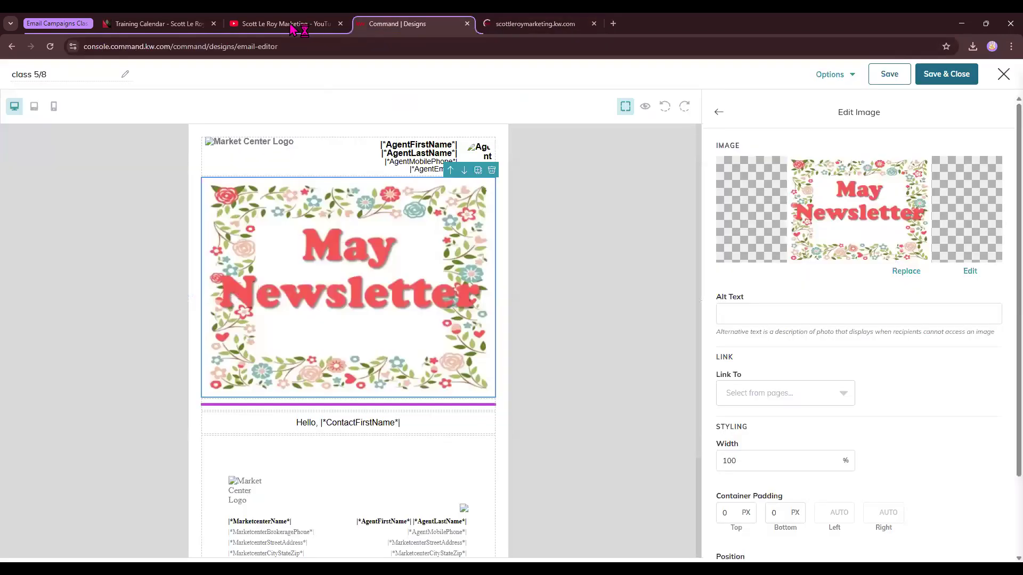
left_click(748, 393)
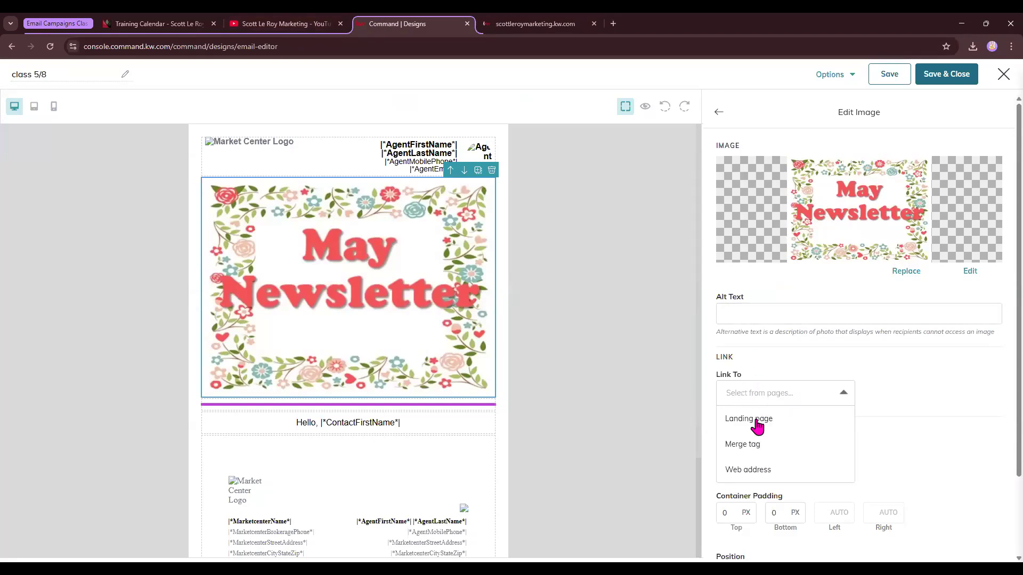
left_click(759, 471)
left_click(899, 395)
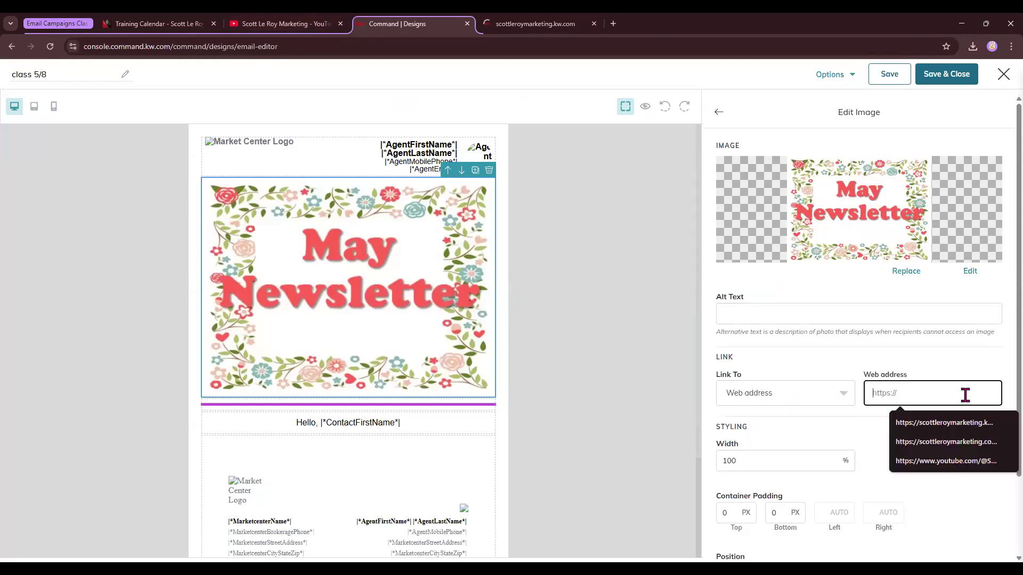
left_click(943, 423)
scroll(747, 353, "down", 2)
left_click_drag(722, 330, 751, 335)
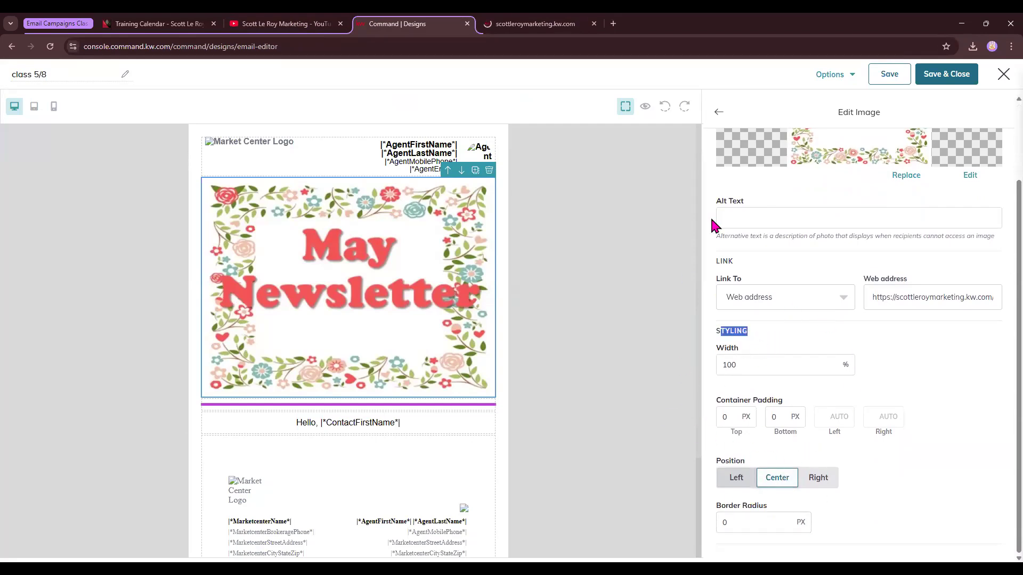
scroll(847, 394, "up", 3)
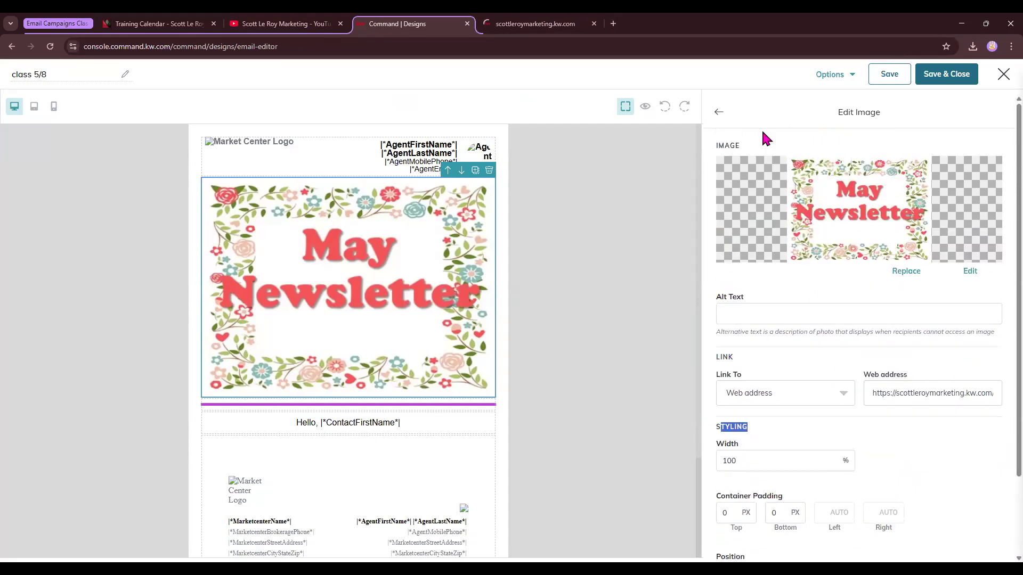
left_click(719, 111)
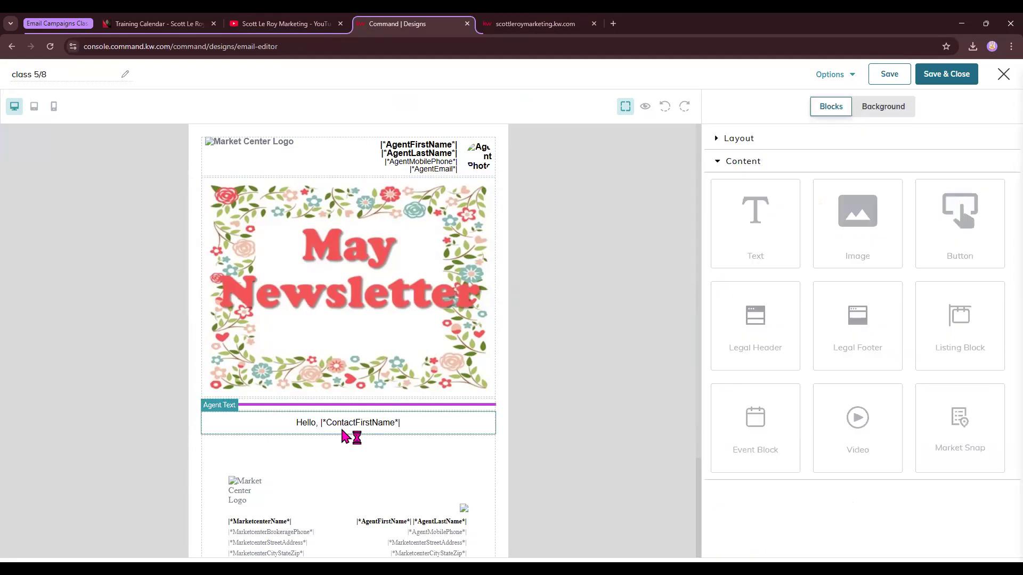
Add a Button block below the greeting and set its text to "Sign Up Here".
scroll(424, 350, "down", 3)
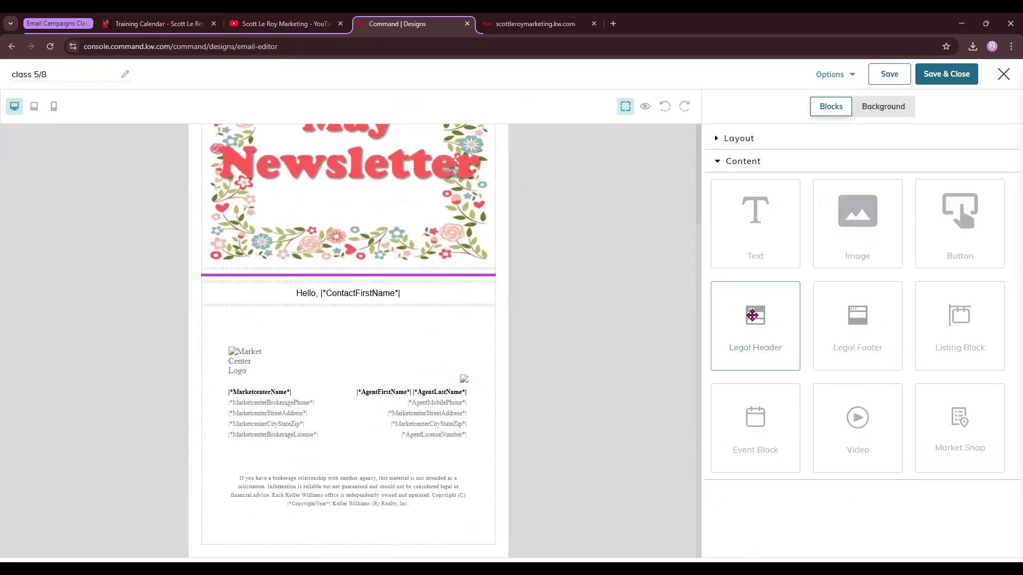
left_click_drag(975, 220, 286, 318)
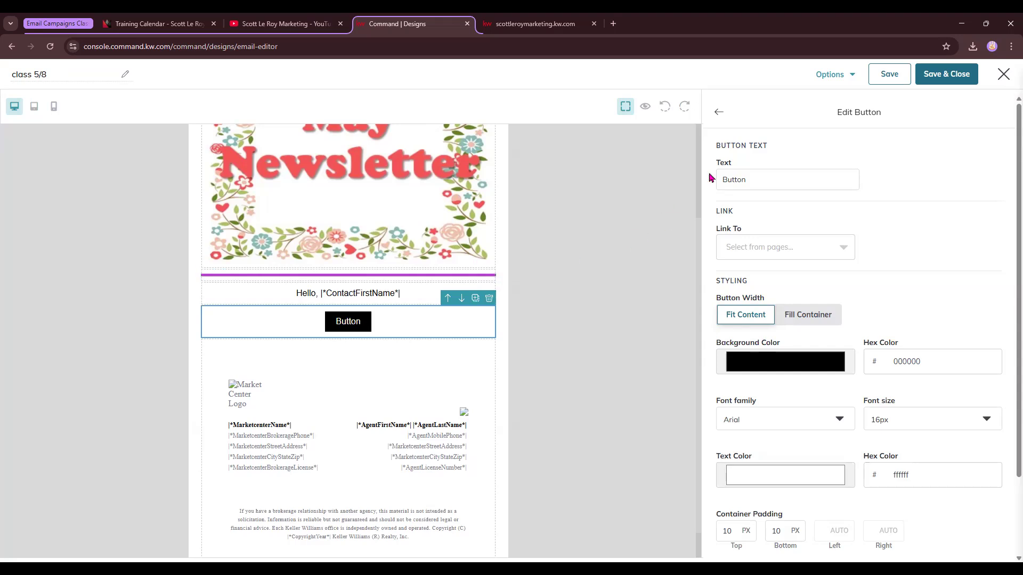
left_click_drag(762, 177, 695, 186)
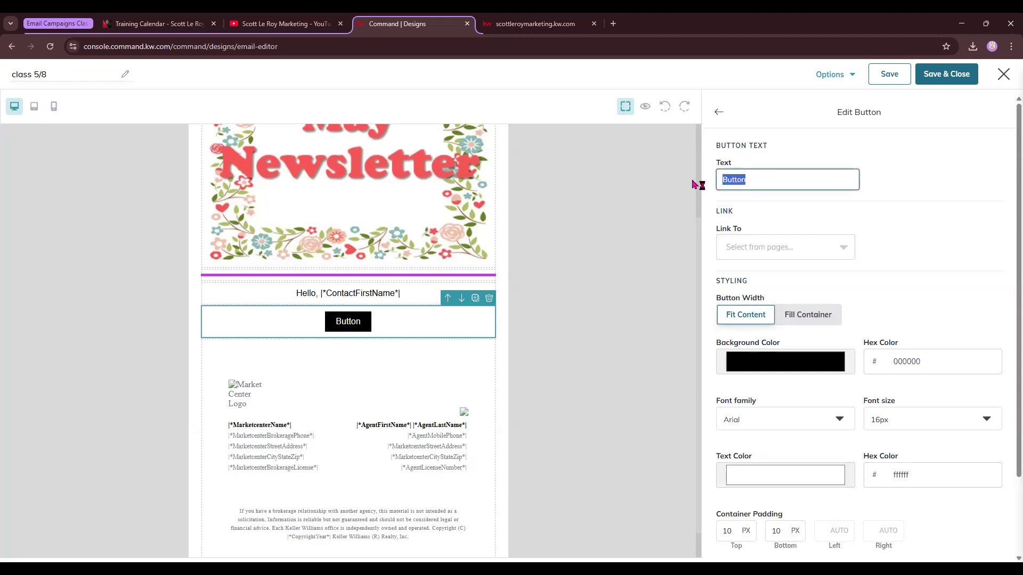
type("Sign Up Here")
Link the button to a web address by pasting the copied website URL.
left_click(759, 247)
left_click(759, 299)
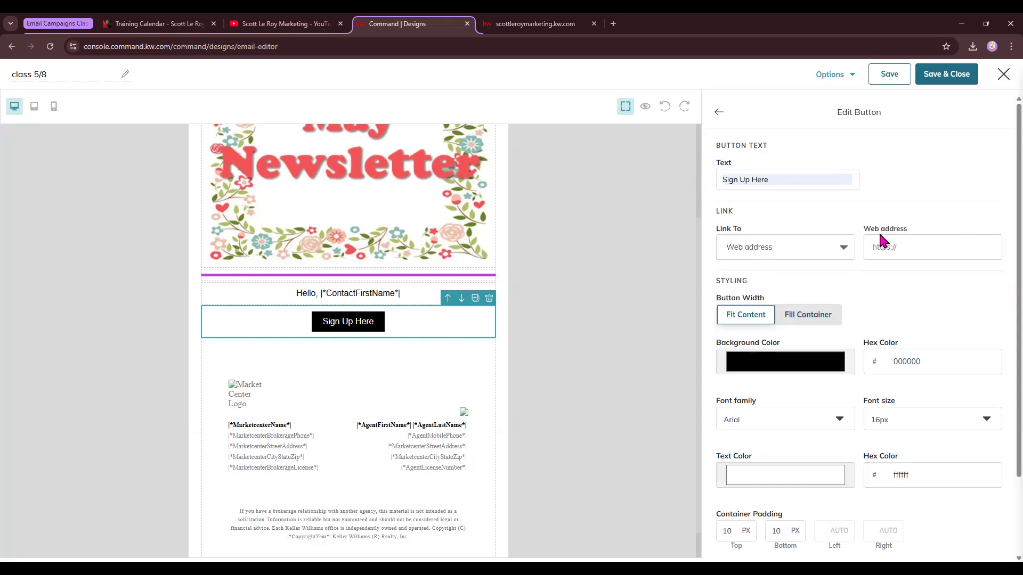
left_click(910, 246)
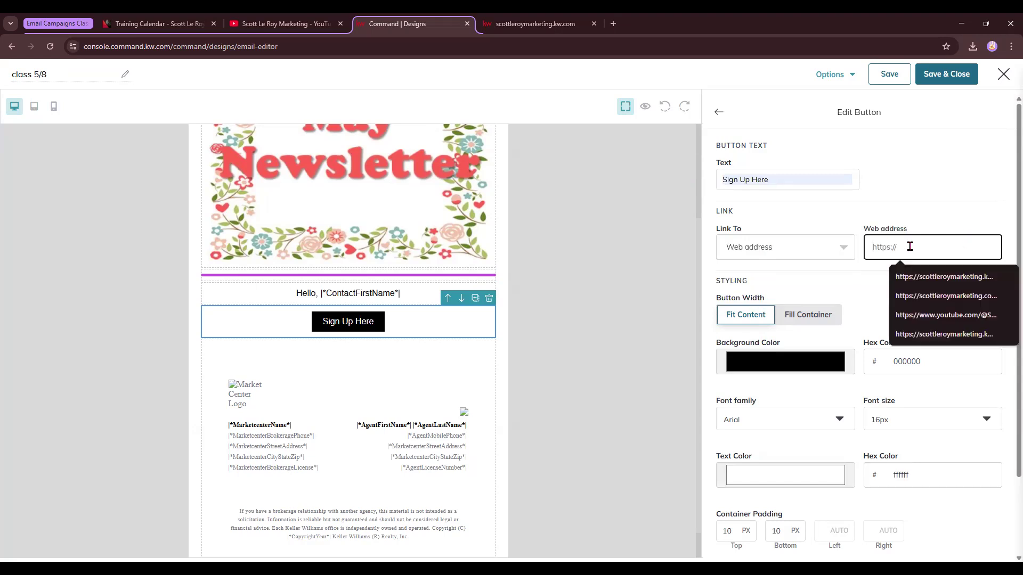
key("ctrl+v")
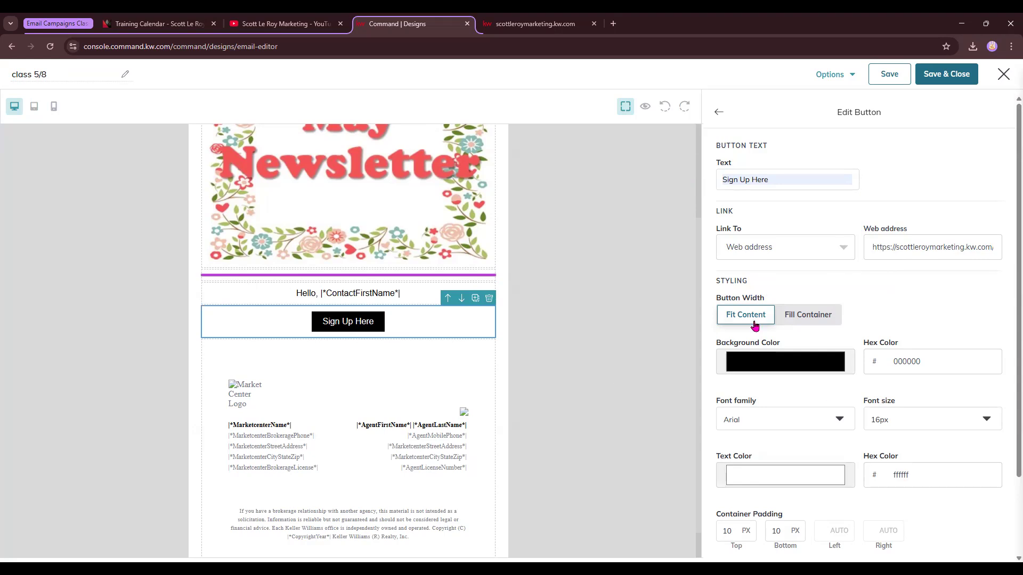
Set the button width to fill the container.
left_click_drag(717, 281, 749, 293)
left_click(743, 321)
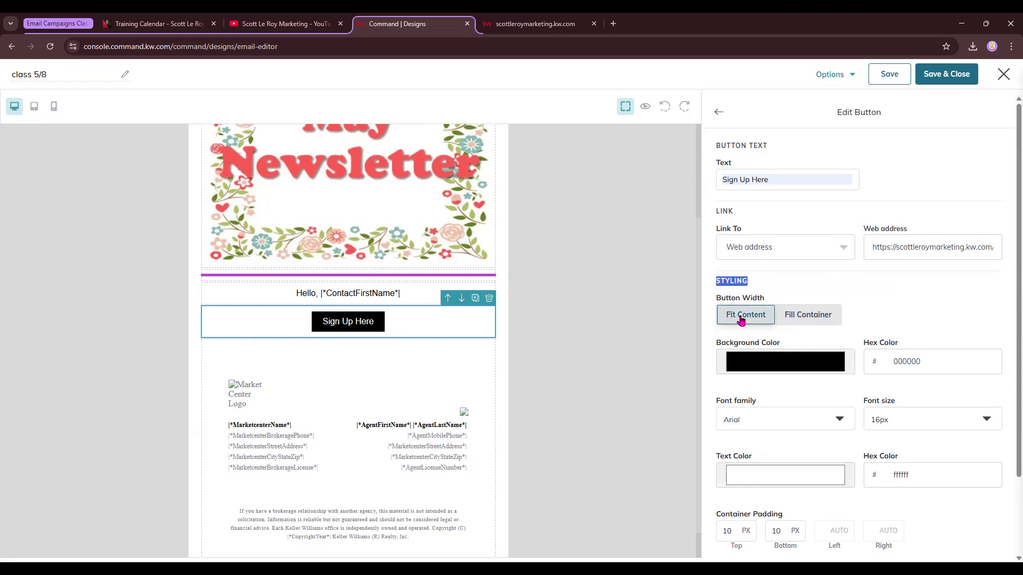
left_click(821, 320)
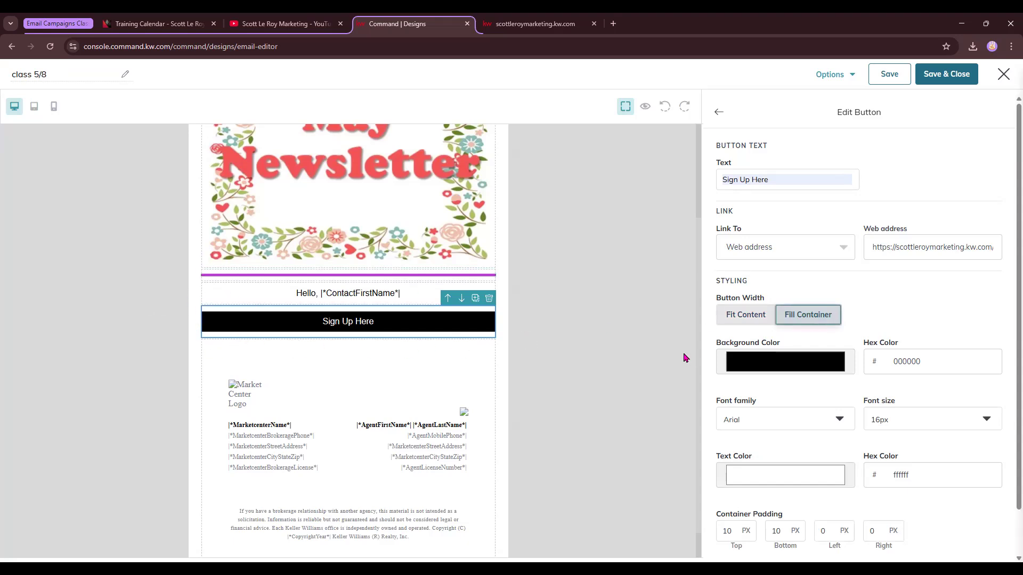
Set the button background color to f15455 by sampling the red from the newsletter image.
left_click(782, 362)
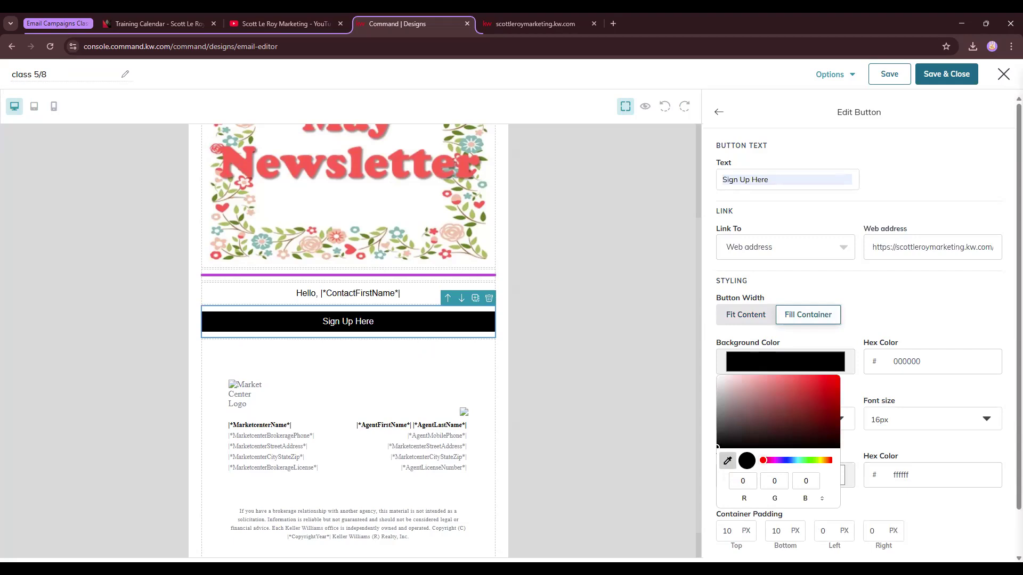
left_click(361, 168)
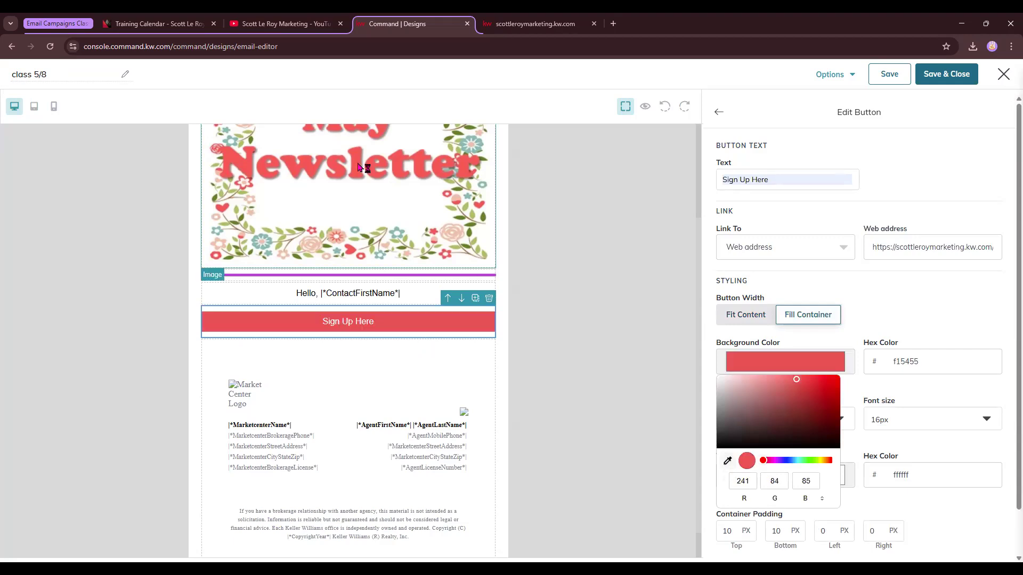
left_click(931, 325)
Set the button font family to Tahoma and the font size to 20px.
left_click(765, 420)
scroll(753, 442, "down", 2)
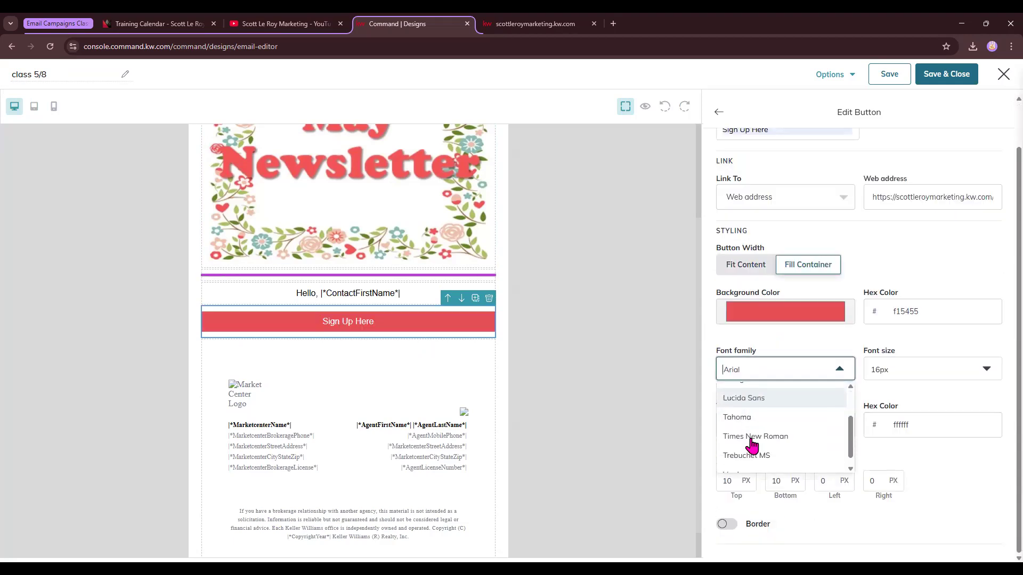
left_click(750, 418)
left_click(913, 370)
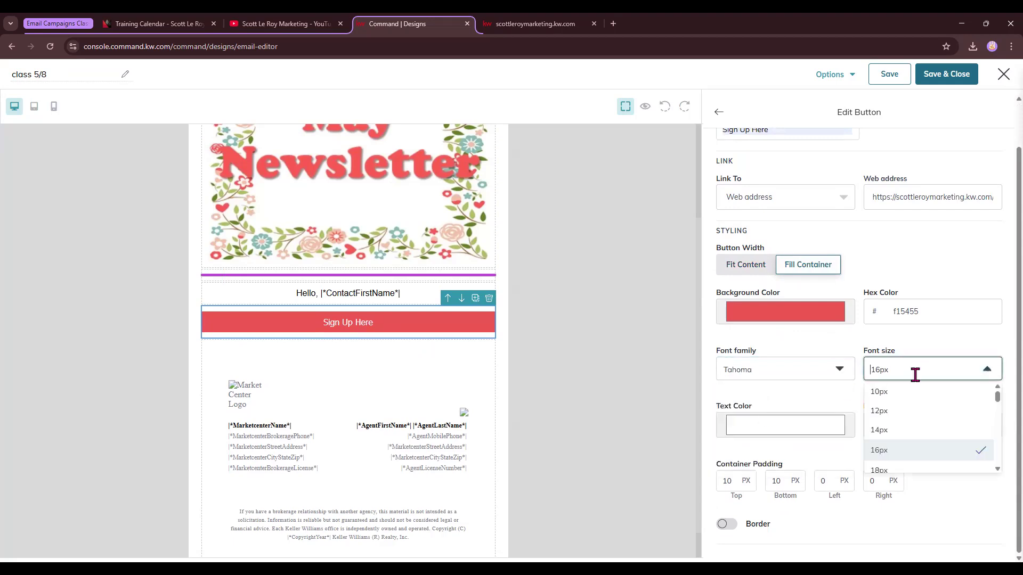
left_click(890, 444)
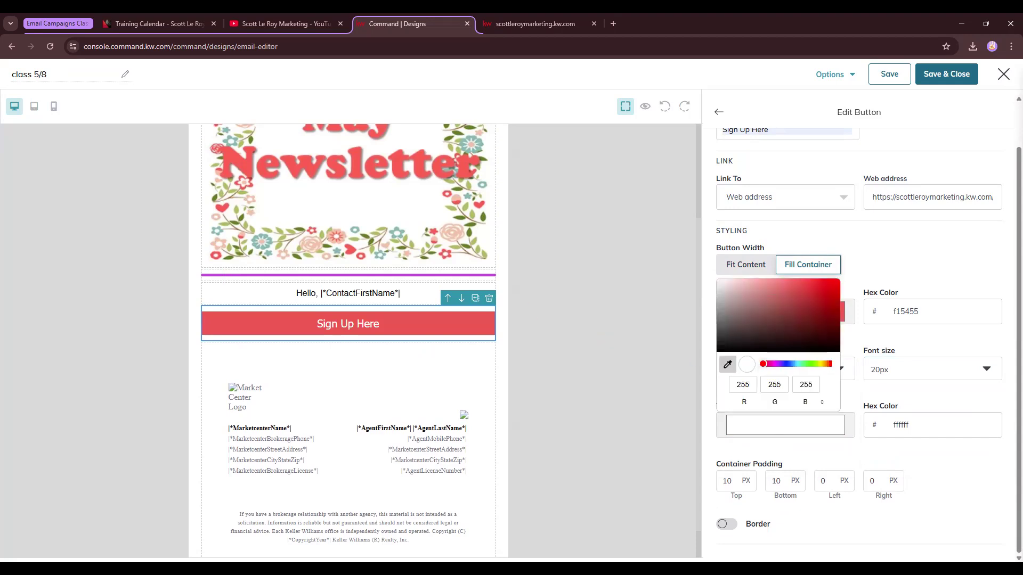
Set the button text color to 85b1a9 by sampling the green from the newsletter image.
left_click(397, 244)
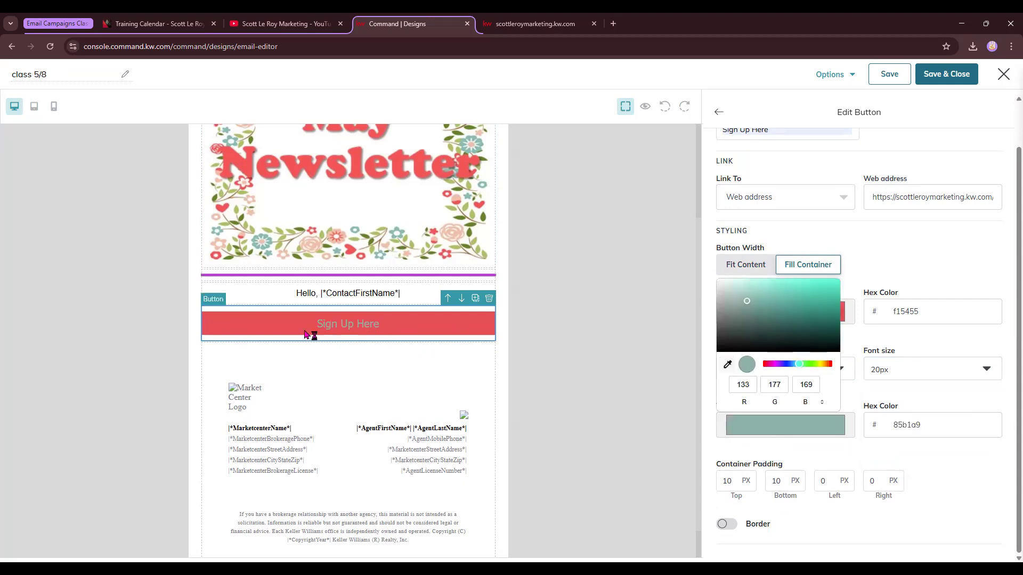
left_click(912, 297)
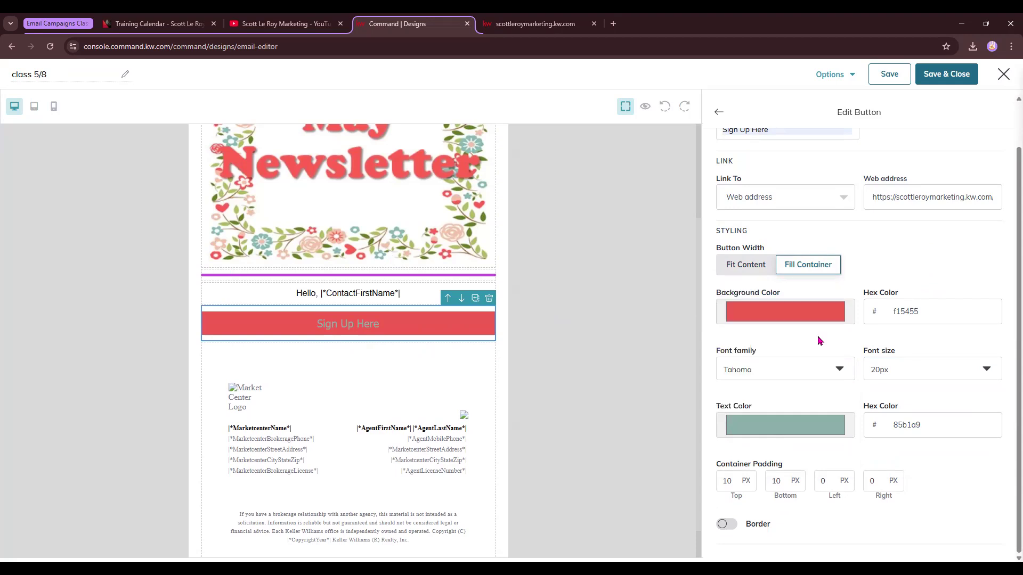
Set the button's top container padding to 0 px and close the button settings.
double_click(727, 481)
type("50")
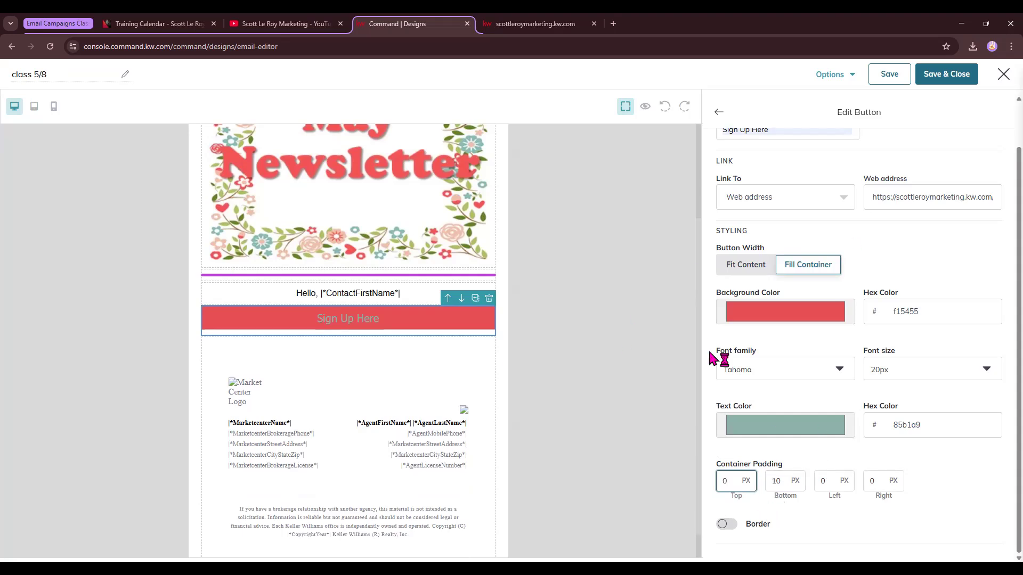
scroll(801, 224, "up", 2)
left_click(718, 112)
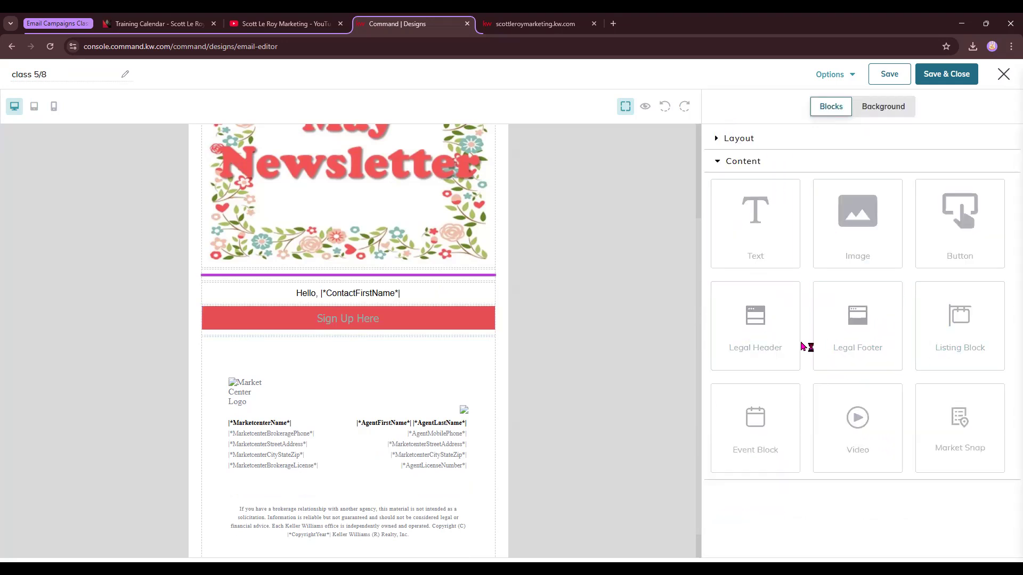
left_click_drag(999, 333, 439, 352)
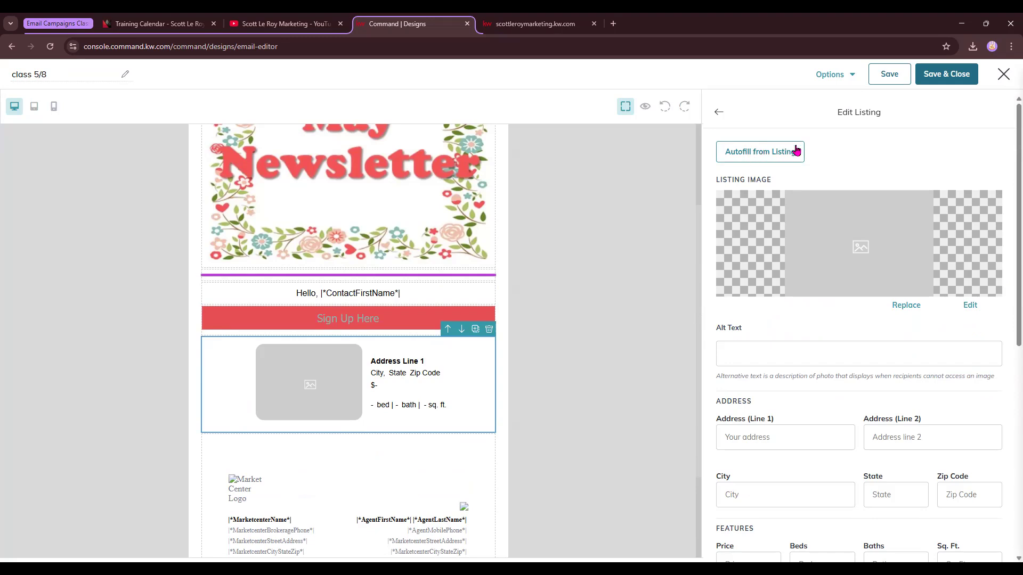
left_click(762, 153)
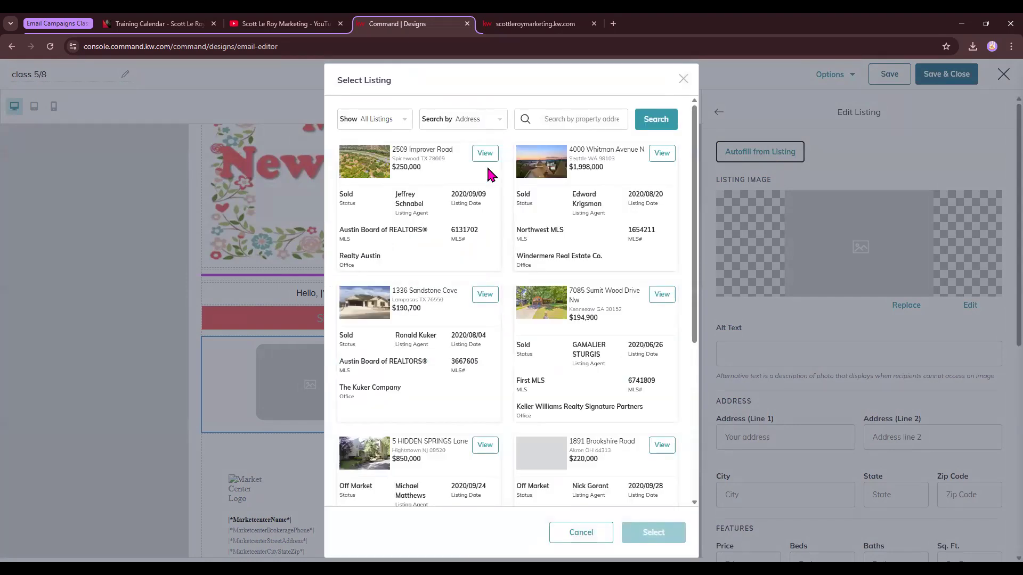
left_click(401, 121)
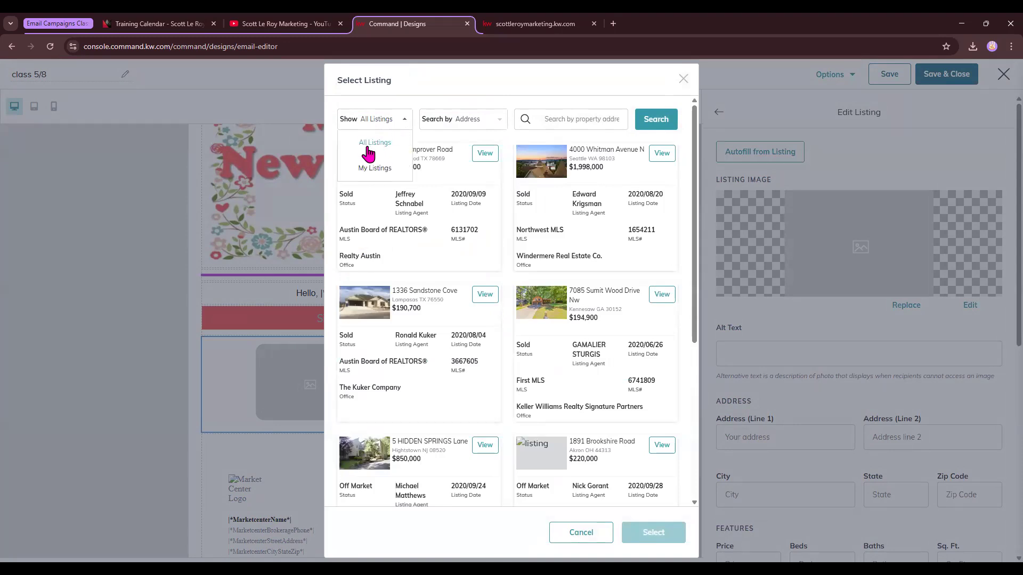
left_click(493, 122)
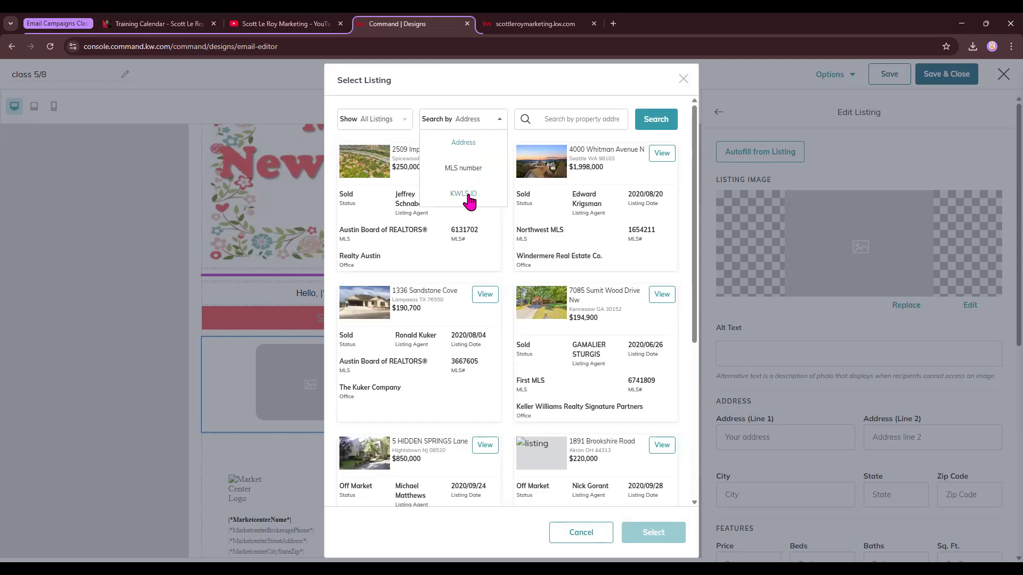
left_click(577, 119)
left_click(610, 147)
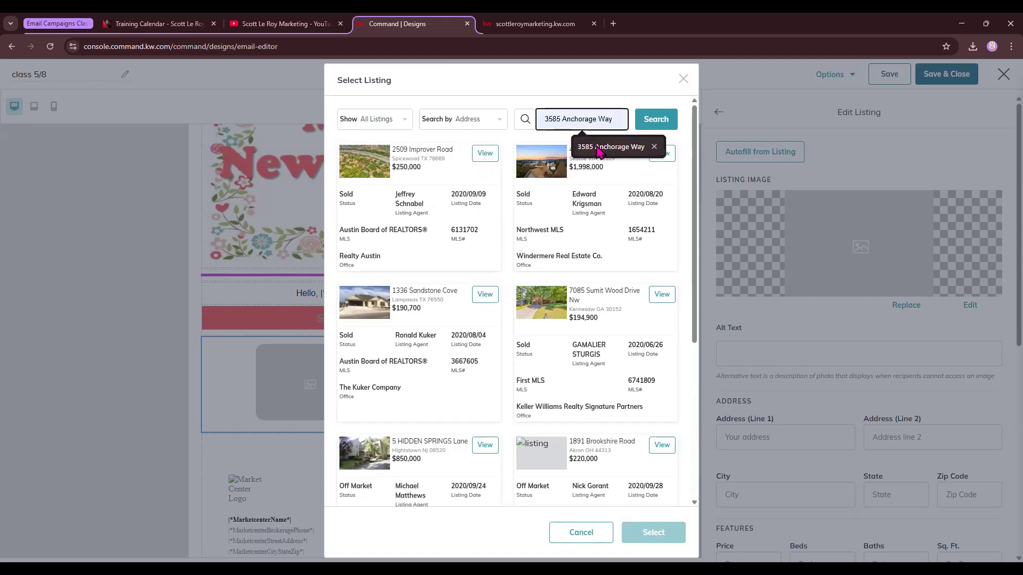
left_click(658, 121)
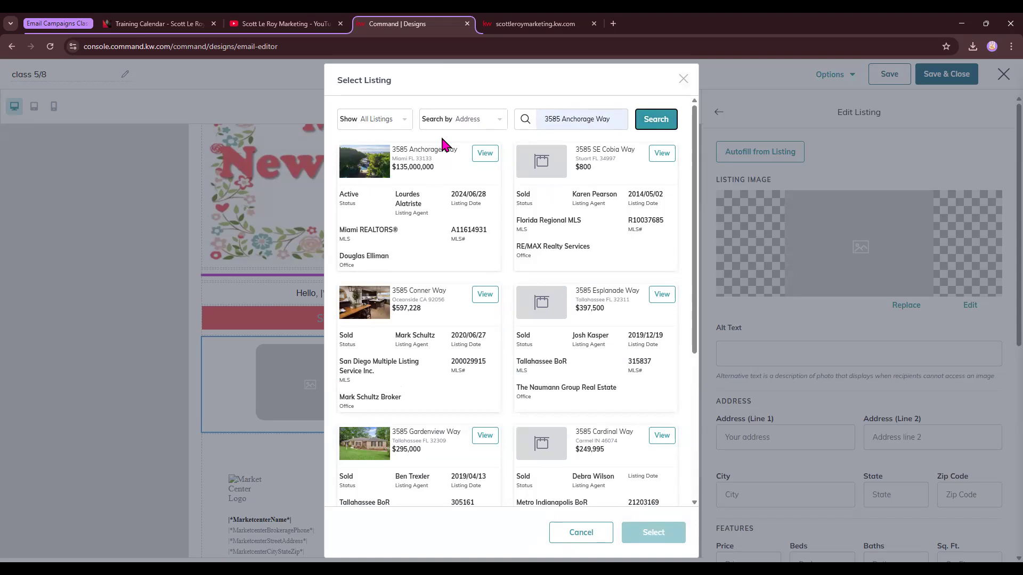
left_click(485, 153)
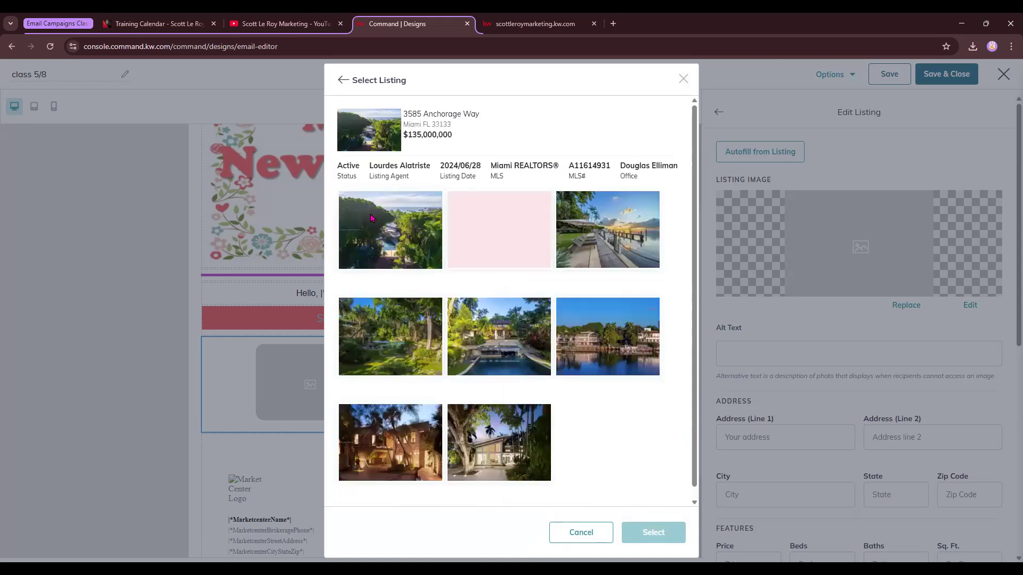
left_click(635, 223)
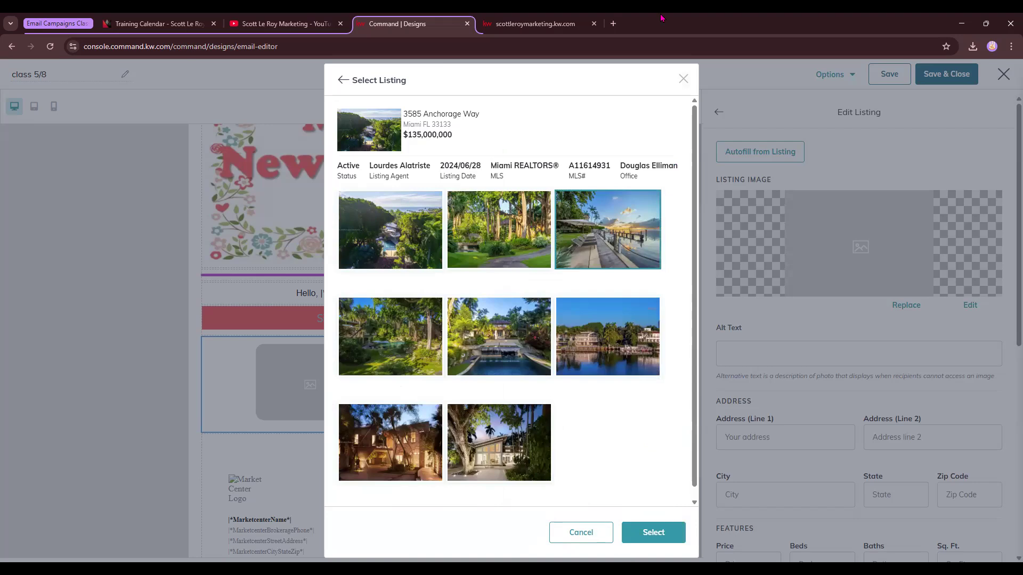
left_click(652, 538)
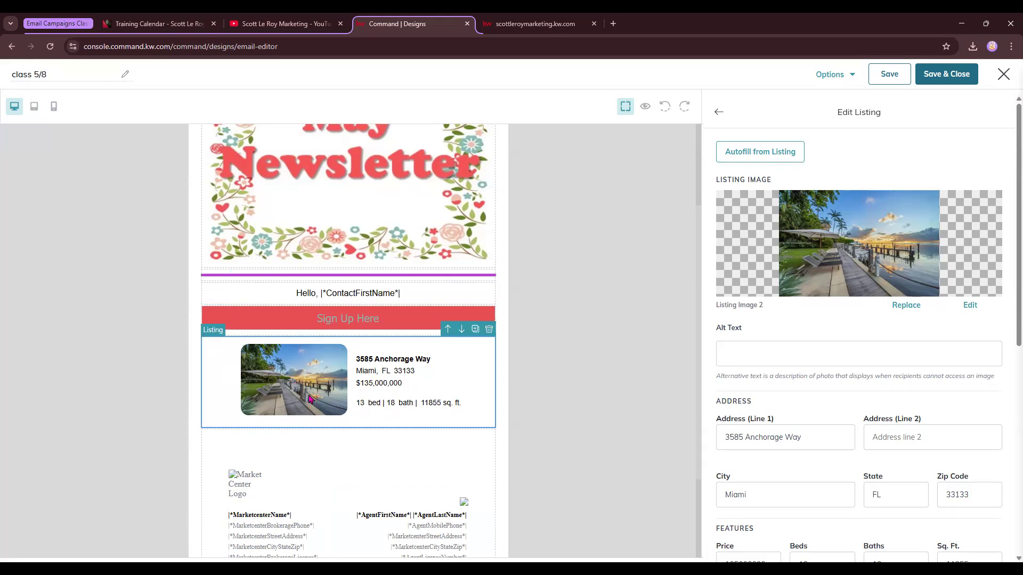
Copy the listing's address line and switch to the scottleroymarketing.kw.com site tab.
scroll(804, 384, "down", 2)
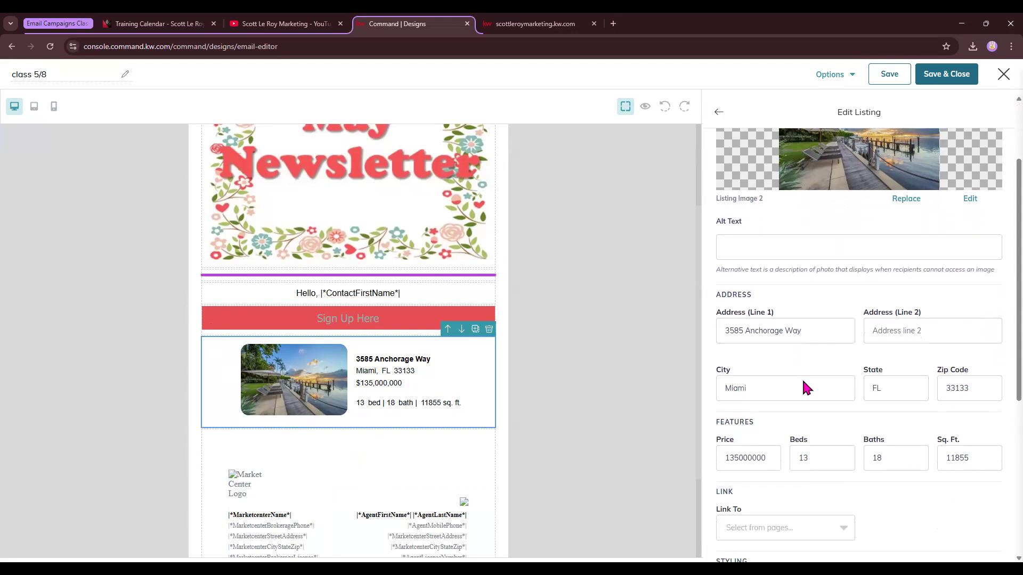
scroll(925, 438, "down", 2)
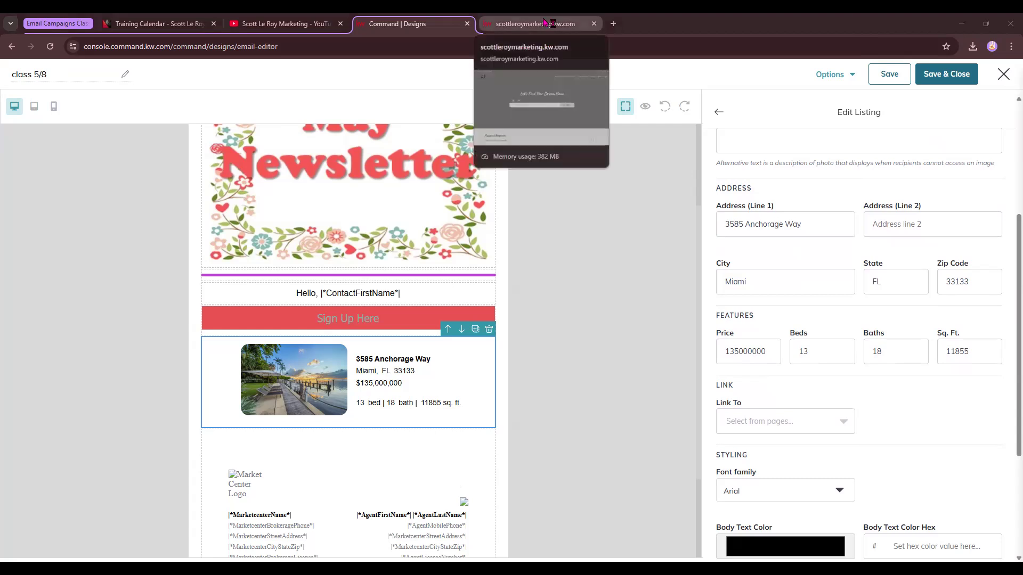
left_click_drag(821, 229, 716, 241)
key("ctrl+c")
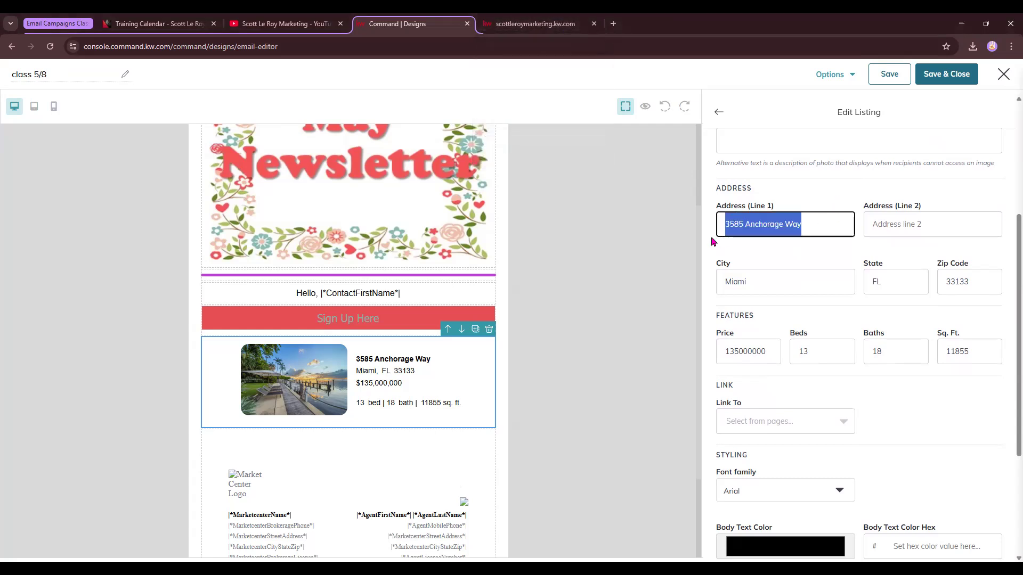
key("ctrl+Tab")
left_click(452, 289)
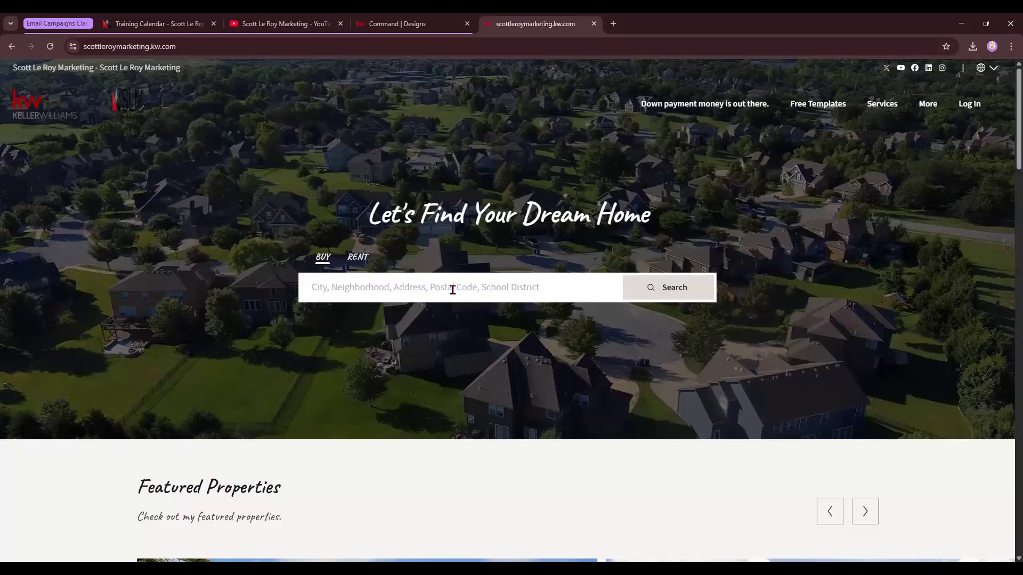
key("ctrl+v")
left_click(365, 337)
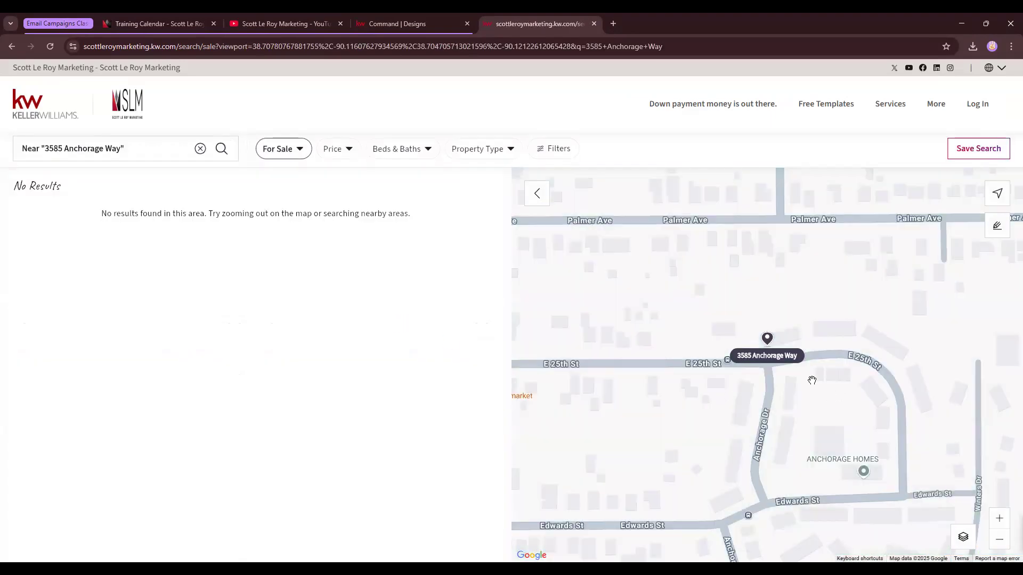
scroll(812, 380, "up", 3)
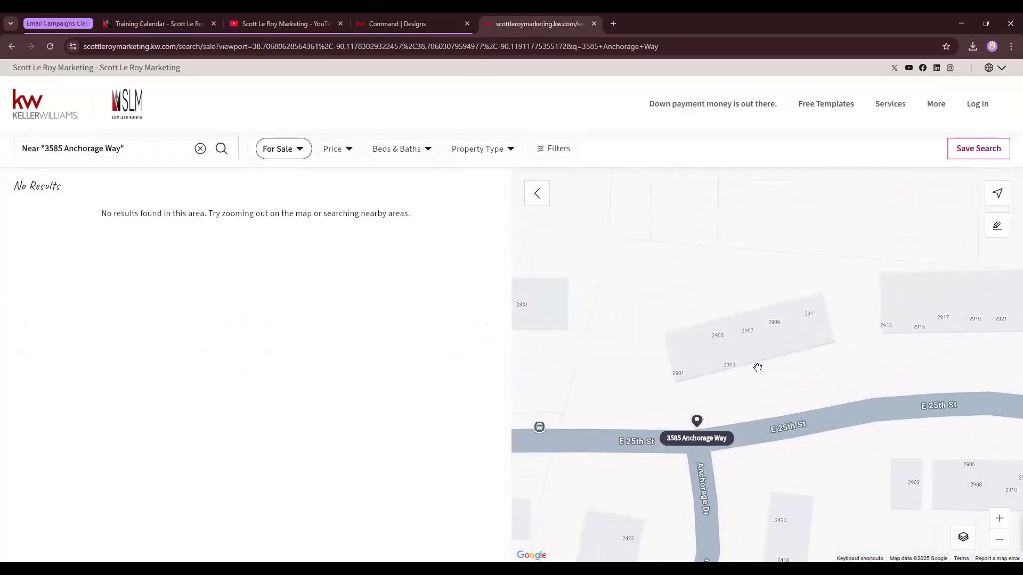
left_click(12, 47)
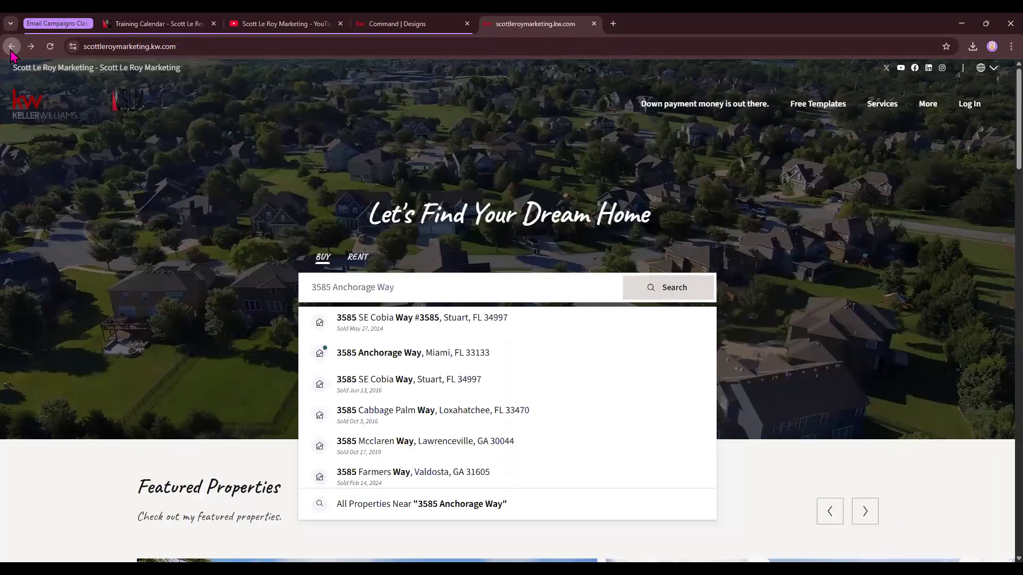
left_click(406, 358)
left_click(356, 357)
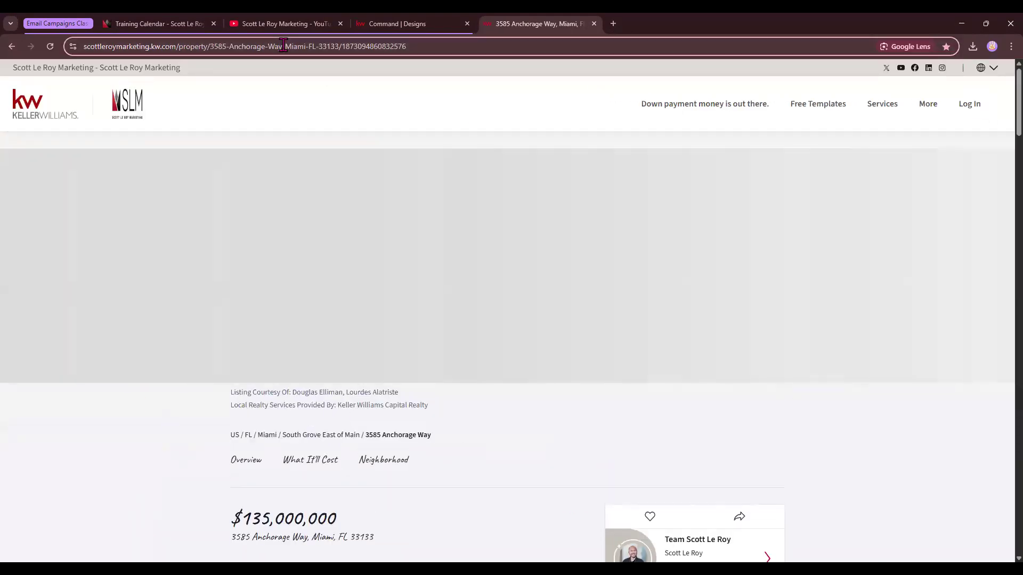
left_click(283, 47)
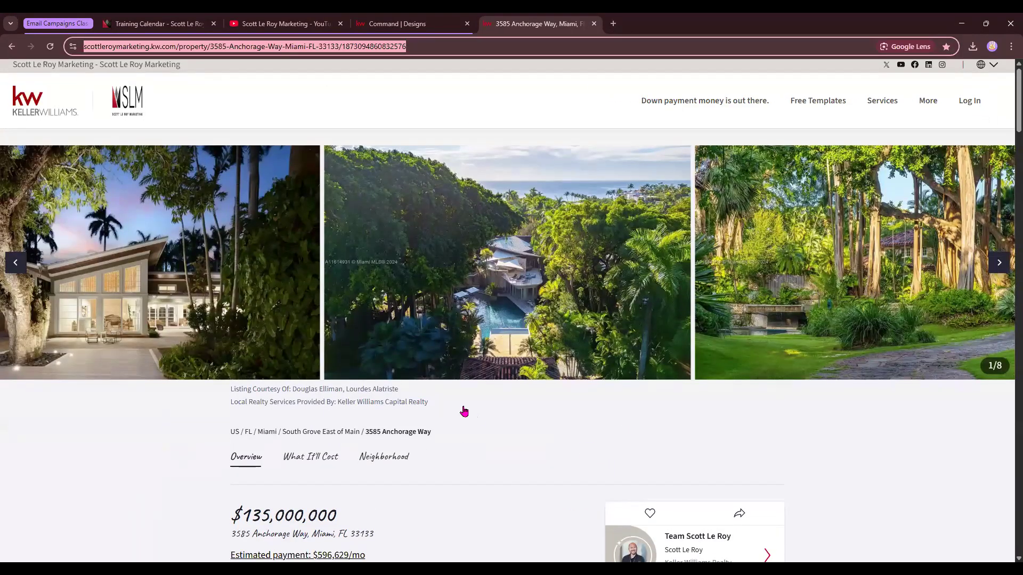
scroll(463, 411, "down", 7)
Link the listing to a web address, pasting the copied property page URL.
left_click(395, 27)
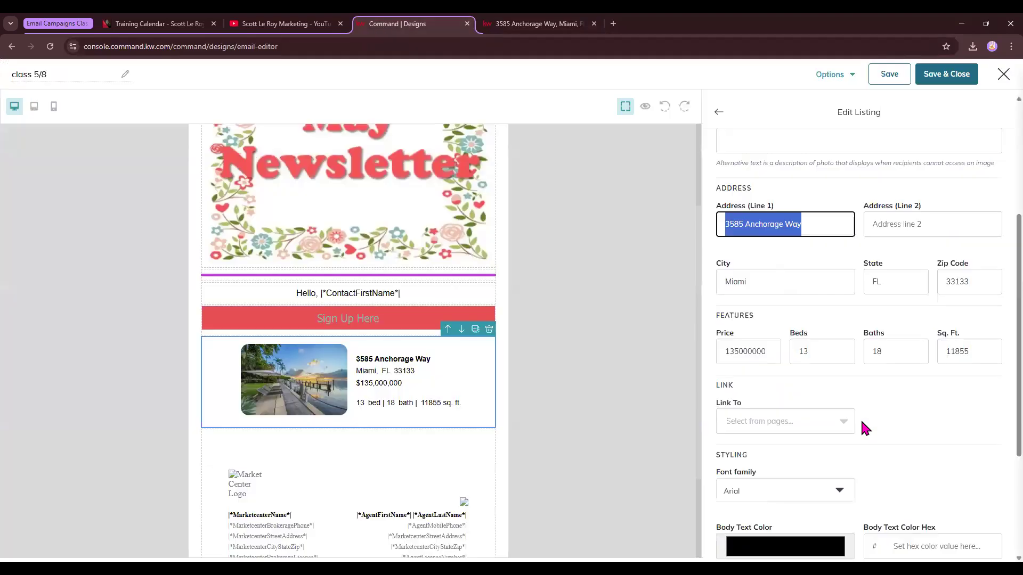
left_click(755, 413)
left_click(748, 497)
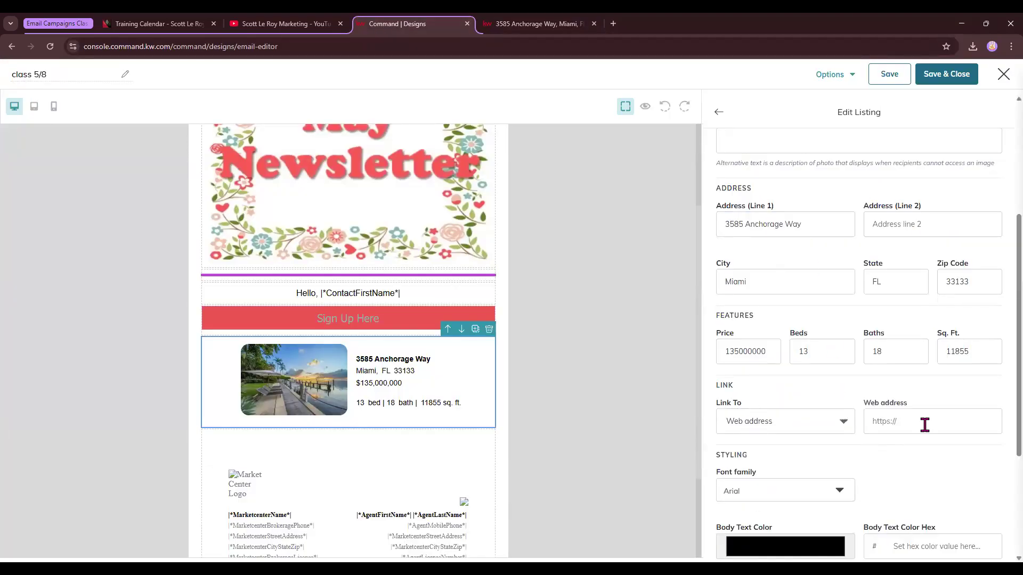
left_click(924, 422)
key("ctrl+v")
left_click(897, 456)
Set the listing's font family to Tahoma.
scroll(773, 427, "down", 2)
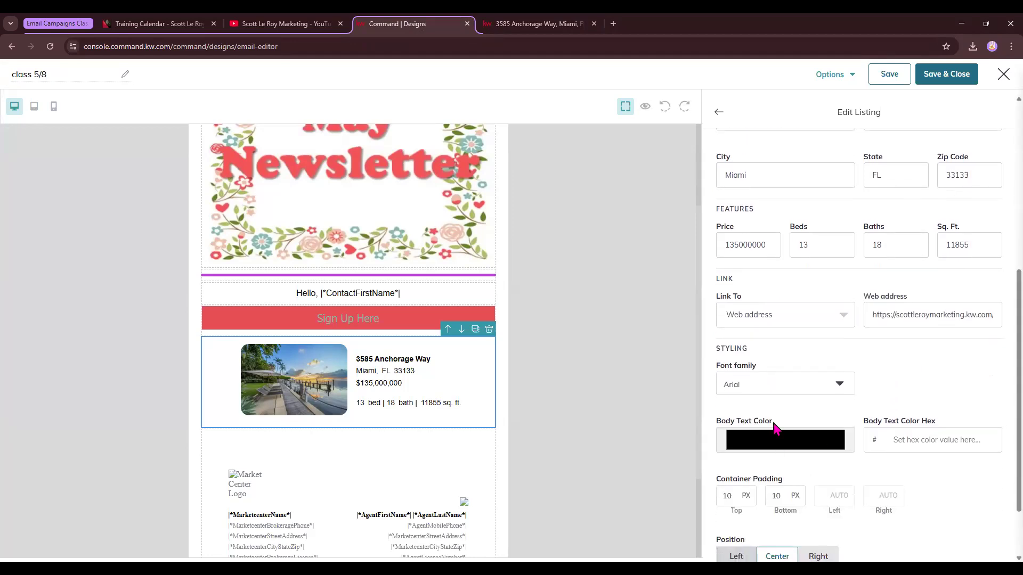
left_click(738, 387)
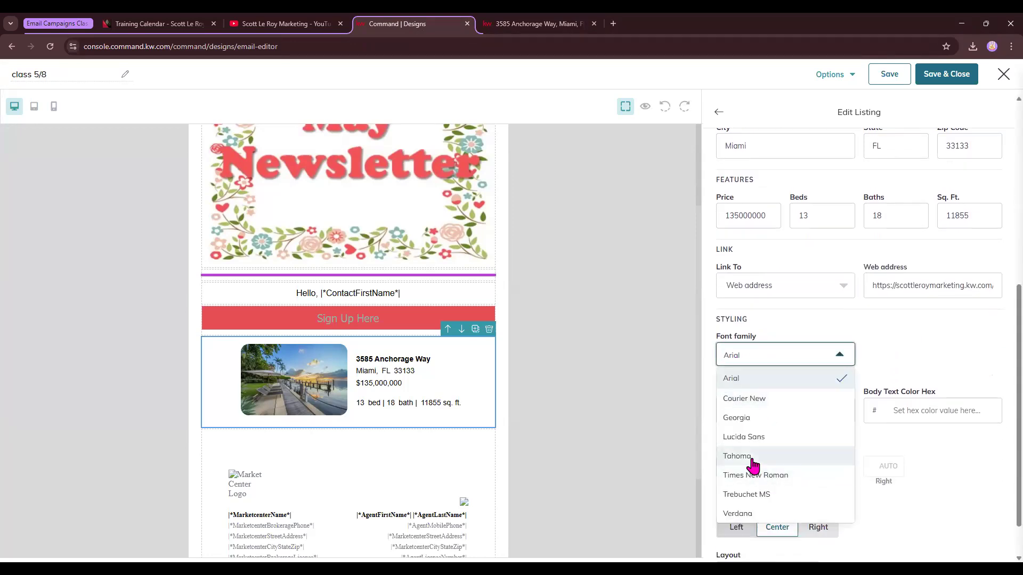
left_click(752, 457)
Set the listing body text color to f35358 by sampling the red from the newsletter image.
scroll(775, 407, "down", 1)
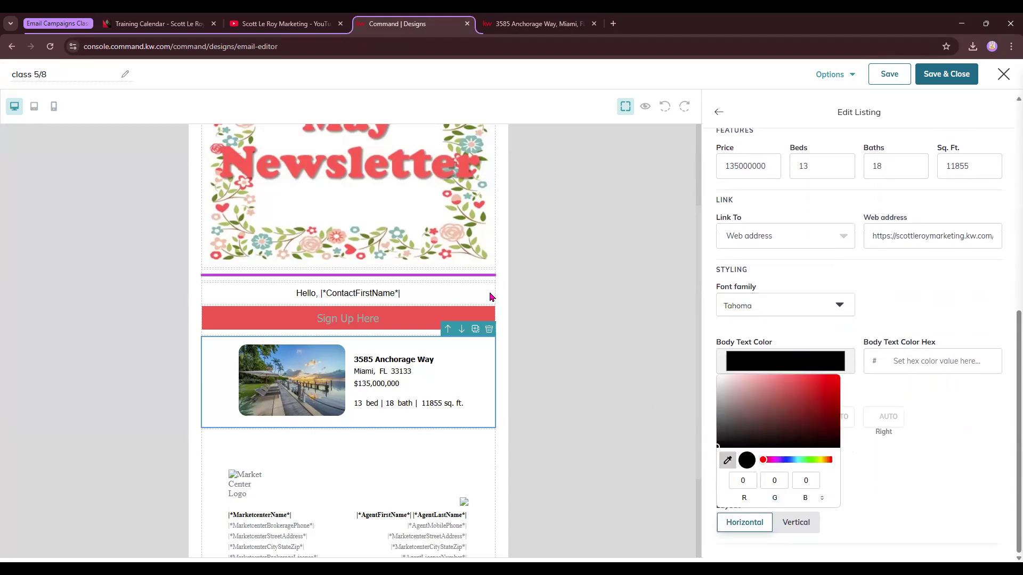
left_click(396, 166)
left_click(976, 430)
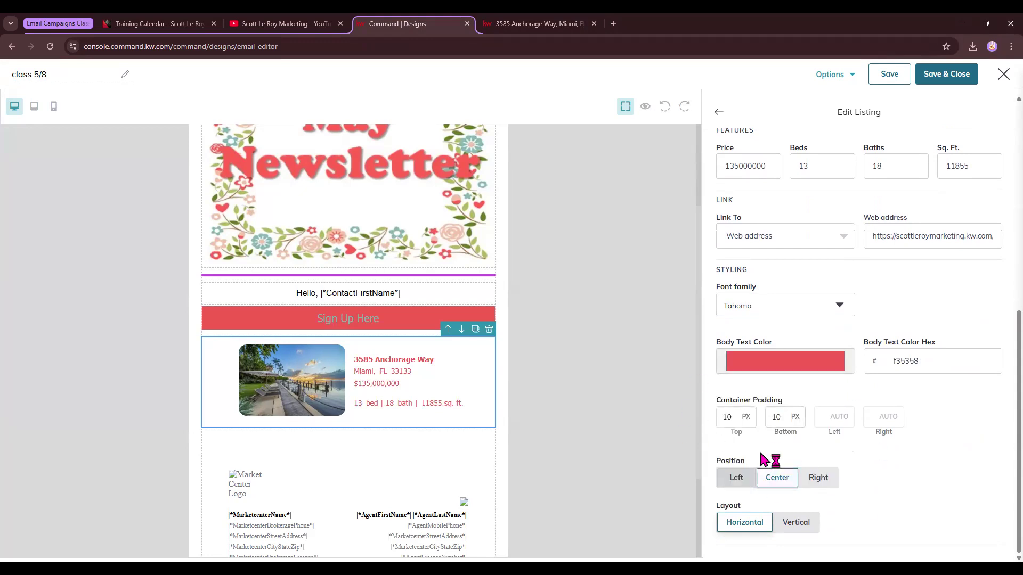
Compare the listing's vertical and horizontal layouts in mobile, tablet and desktop previews, keeping Horizontal.
left_click_drag(718, 509, 748, 509)
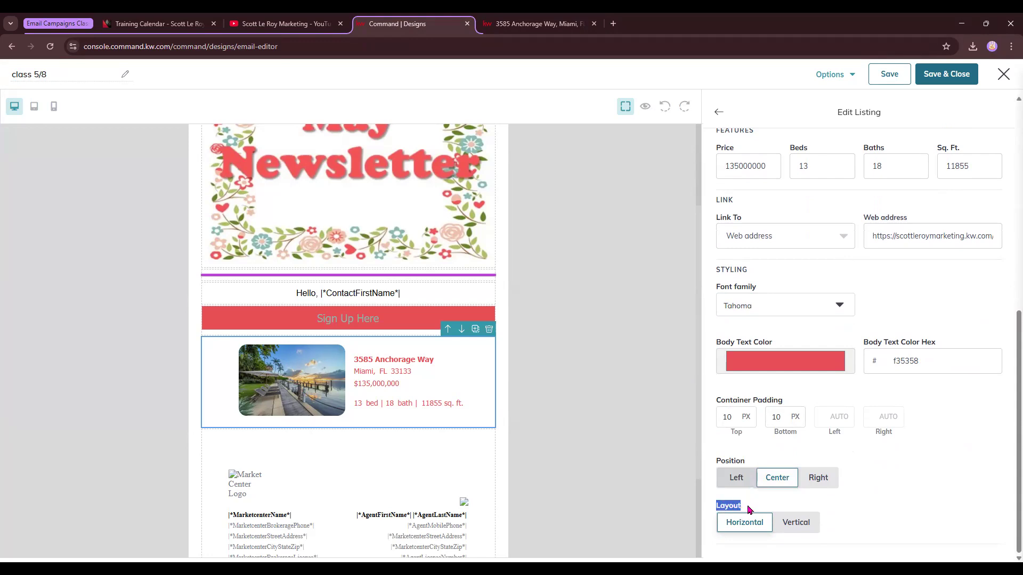
left_click(804, 527)
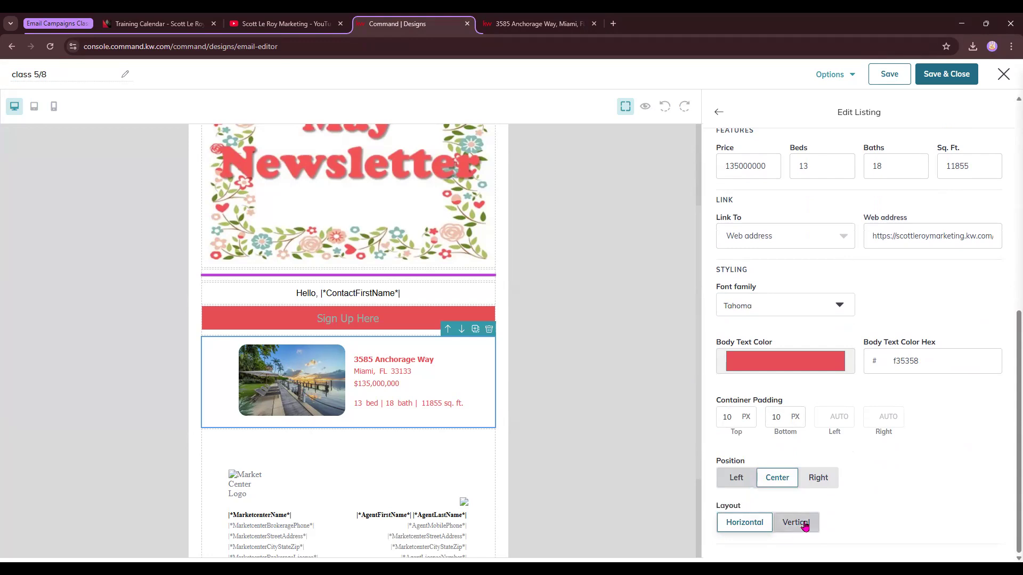
left_click(756, 524)
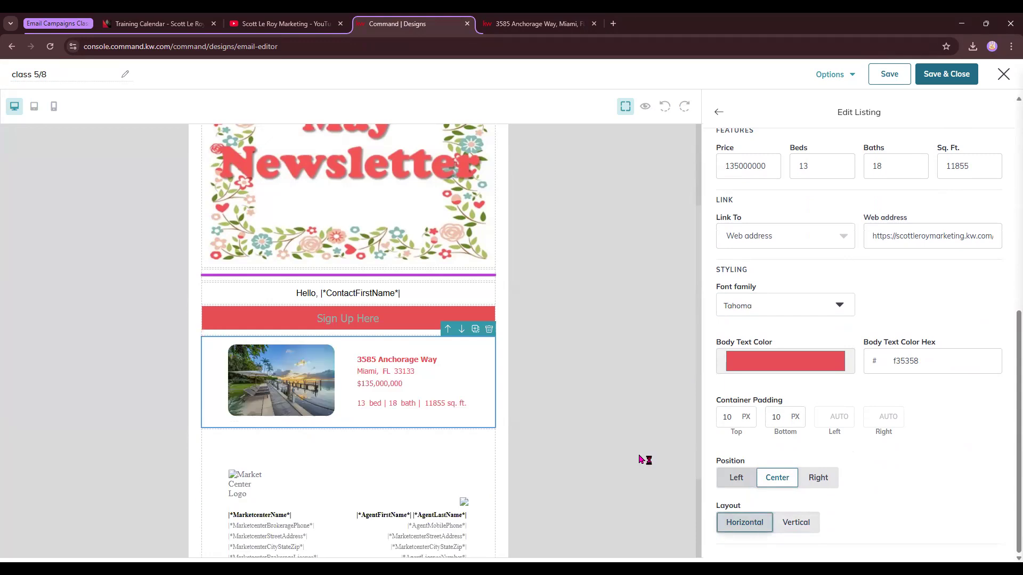
left_click(53, 108)
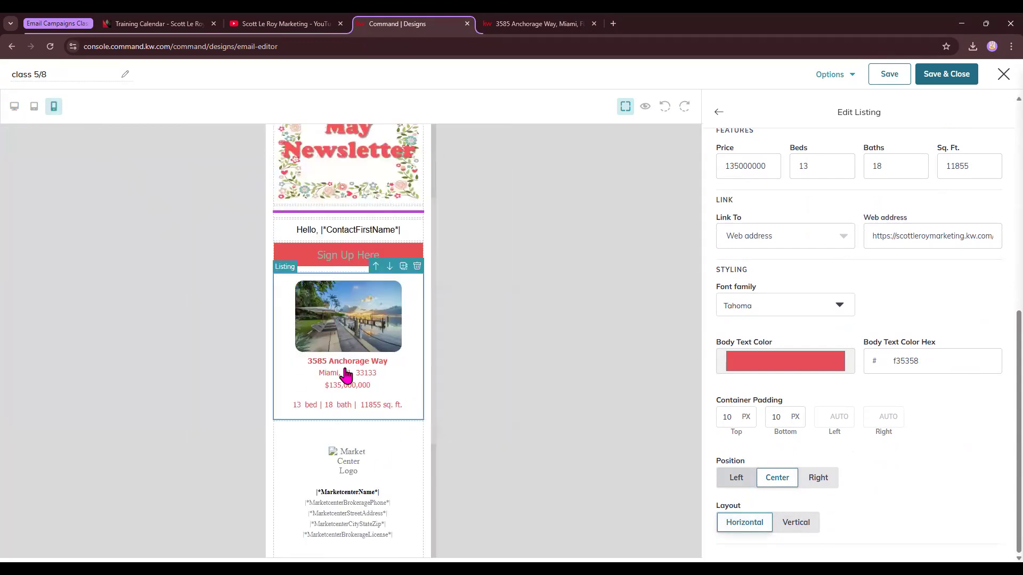
left_click(805, 523)
left_click(748, 523)
left_click(795, 520)
left_click(744, 521)
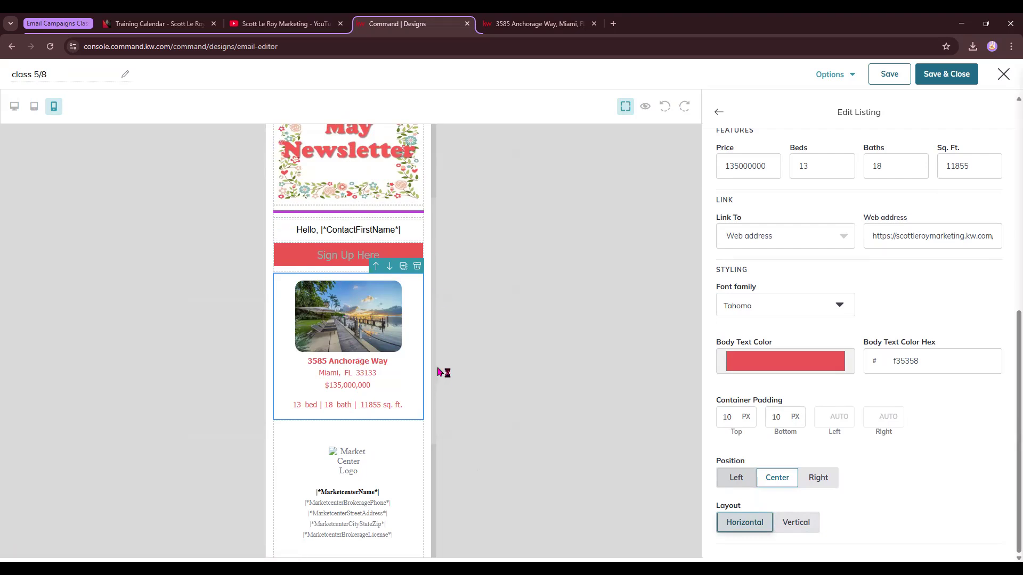
left_click(34, 106)
left_click(15, 108)
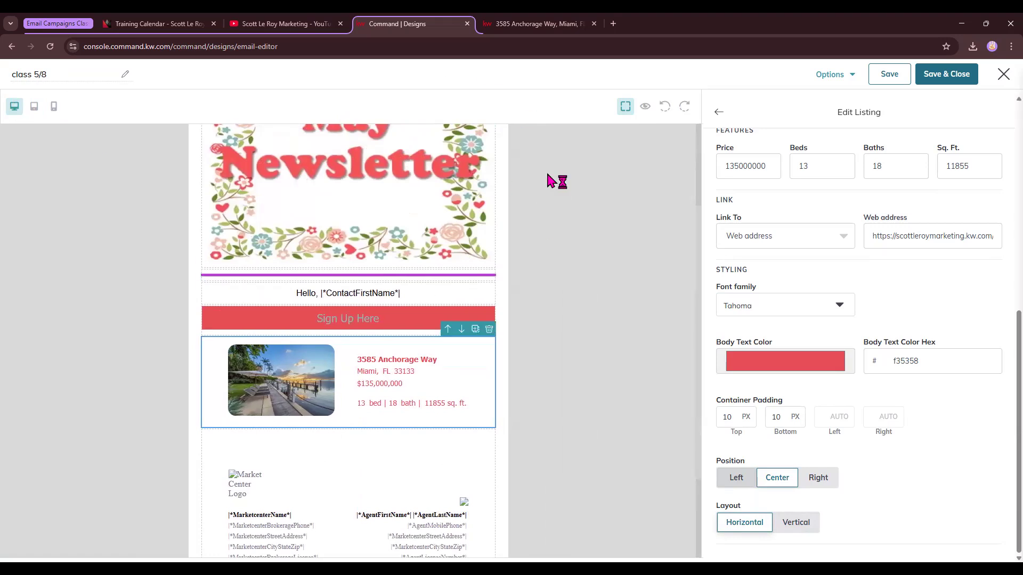
left_click(718, 112)
left_click_drag(955, 344, 415, 469)
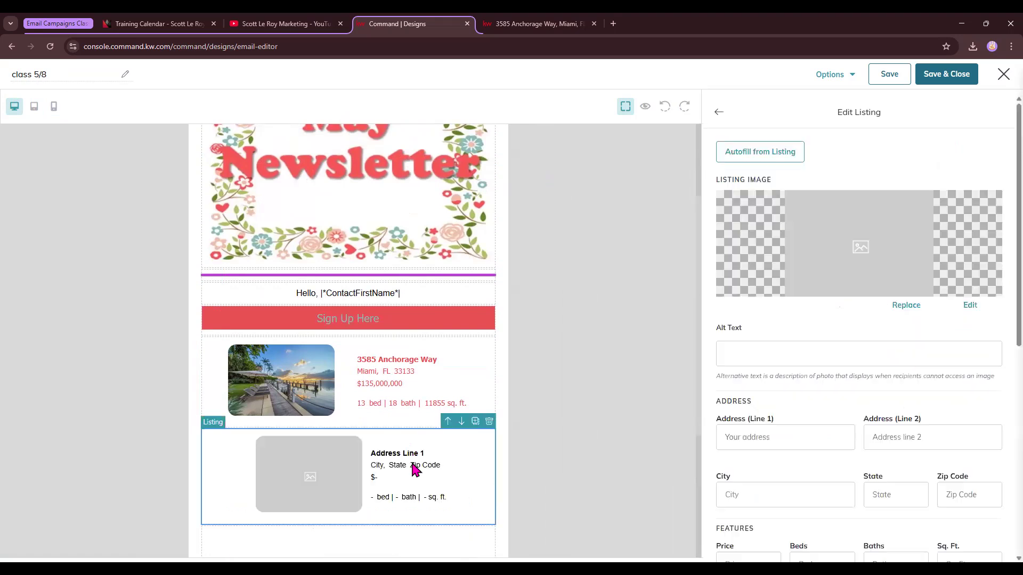
left_click(774, 152)
left_click(597, 118)
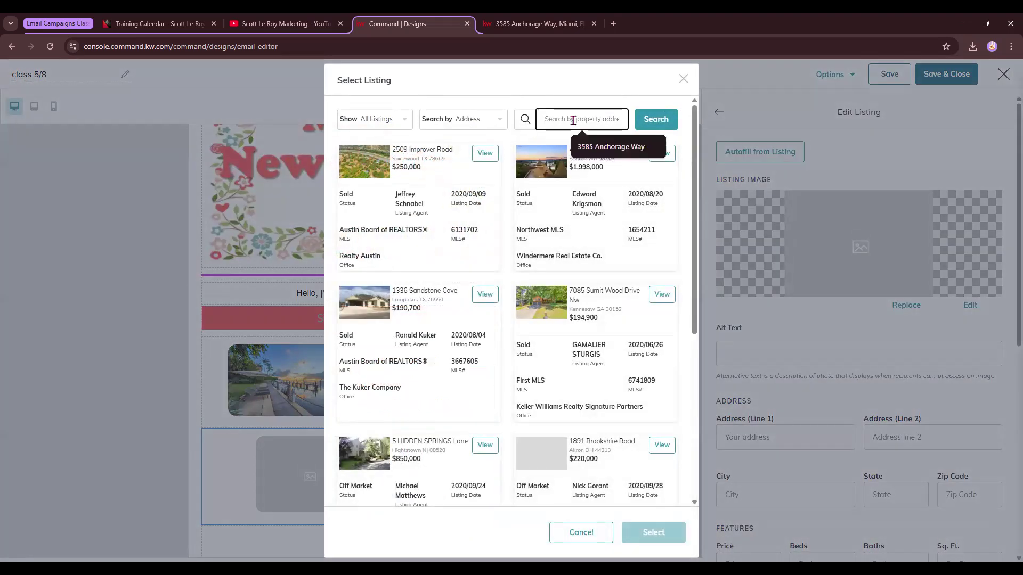
left_click(618, 145)
left_click(655, 120)
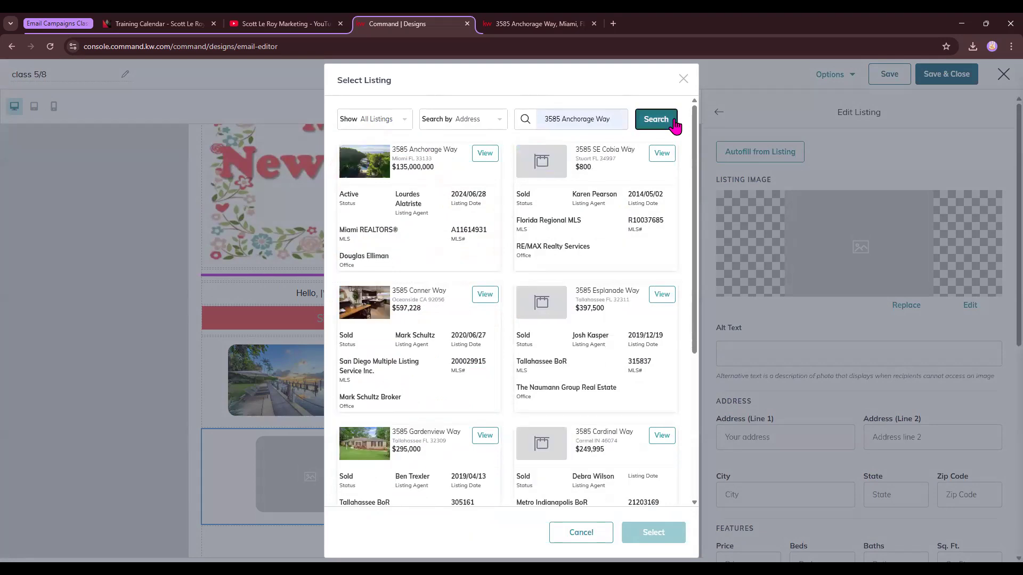
left_click(484, 294)
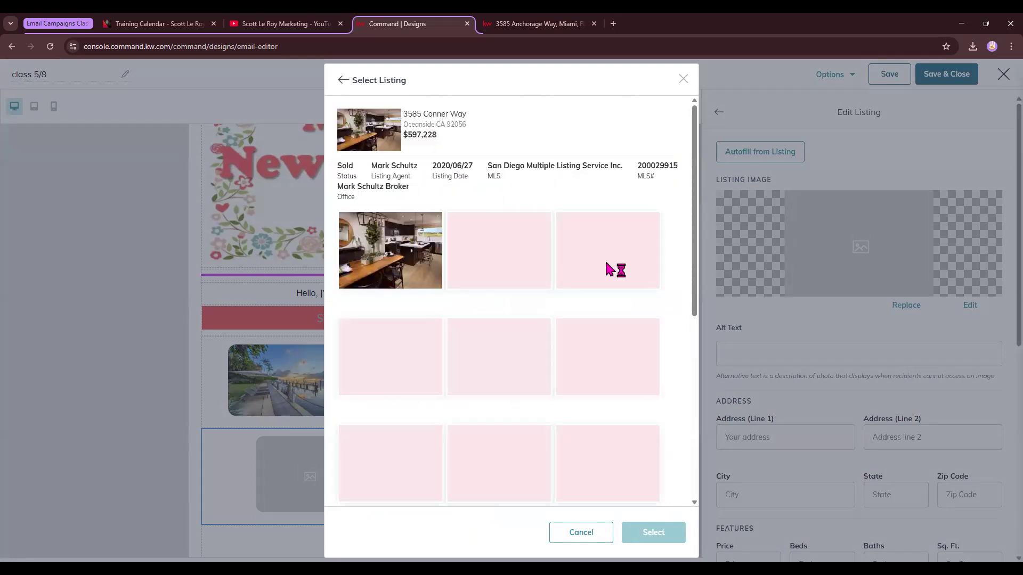
left_click(435, 358)
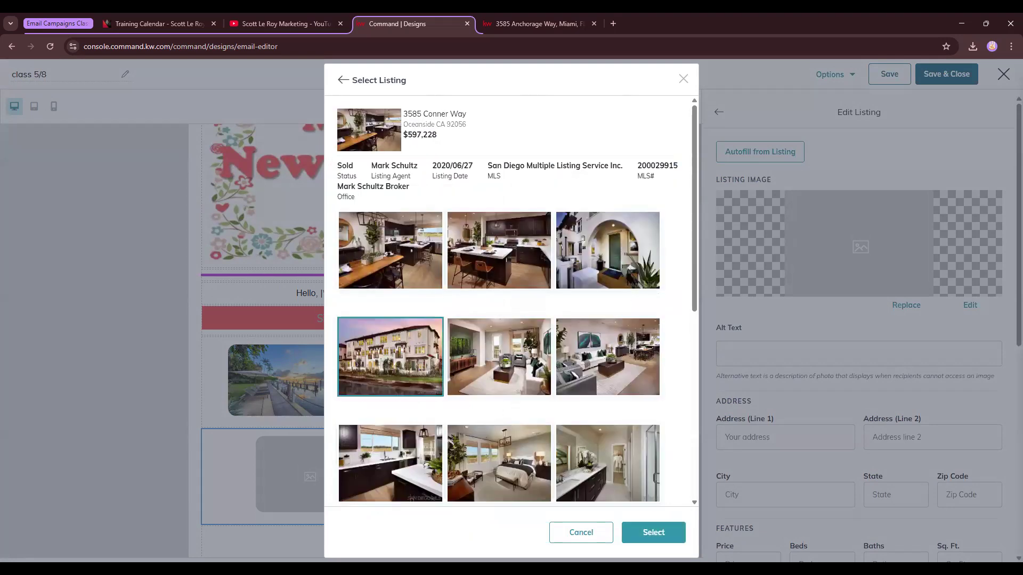
left_click(668, 534)
Style the second listing with body text color e64e55 sampled from the Sign Up button and Tahoma font.
scroll(586, 445, "down", 2)
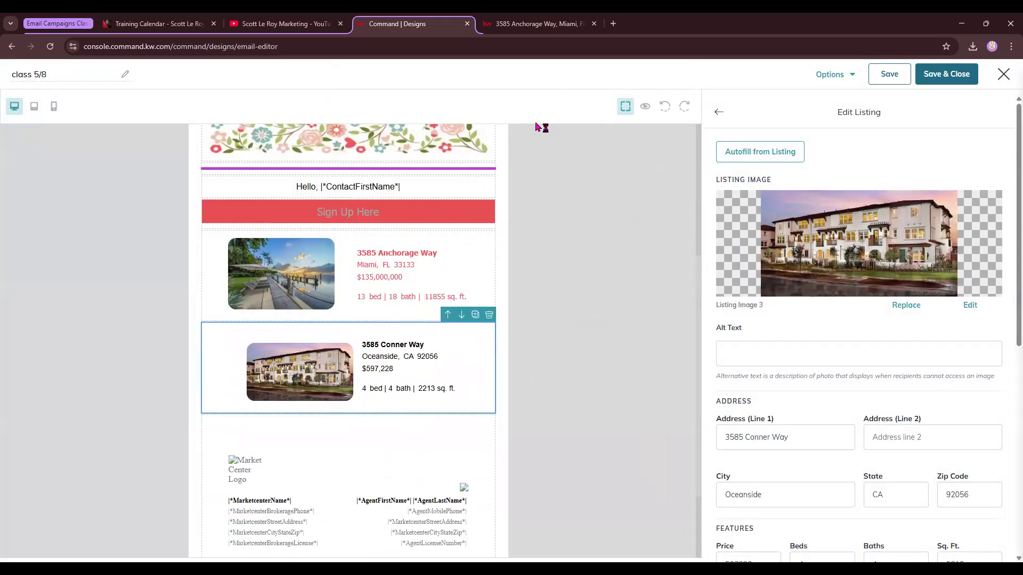
scroll(854, 464, "down", 4)
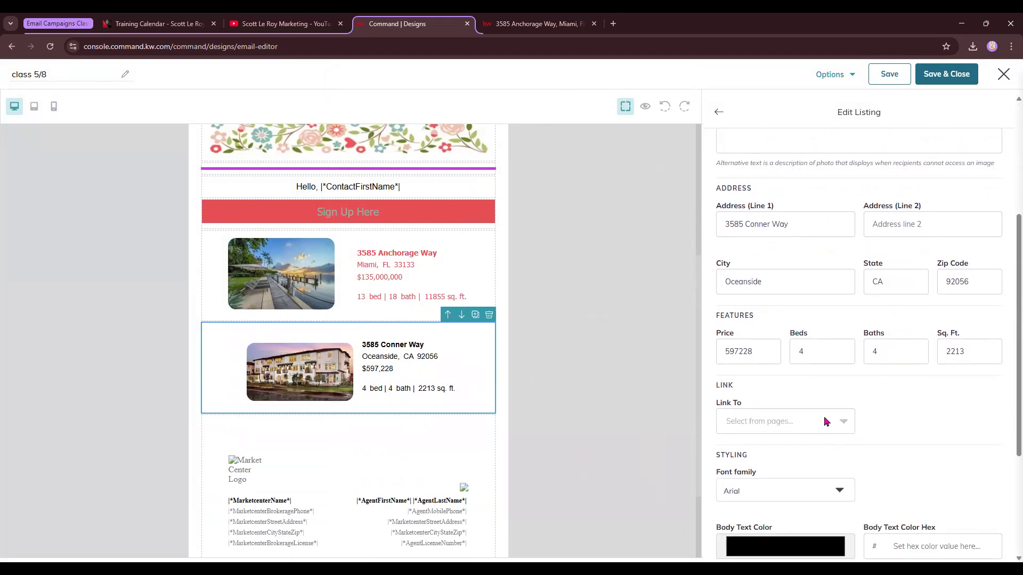
scroll(826, 453, "down", 1)
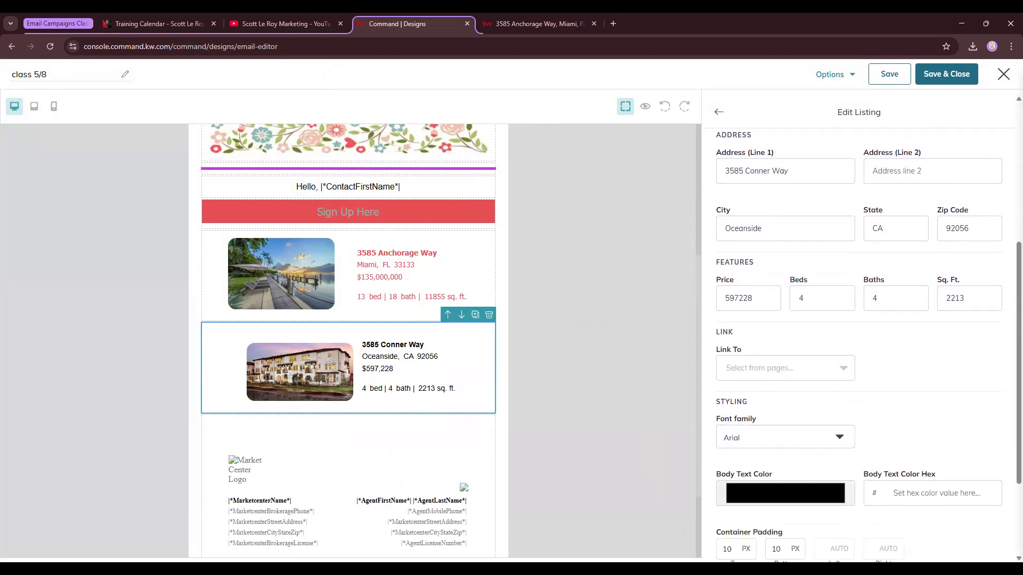
left_click(454, 217)
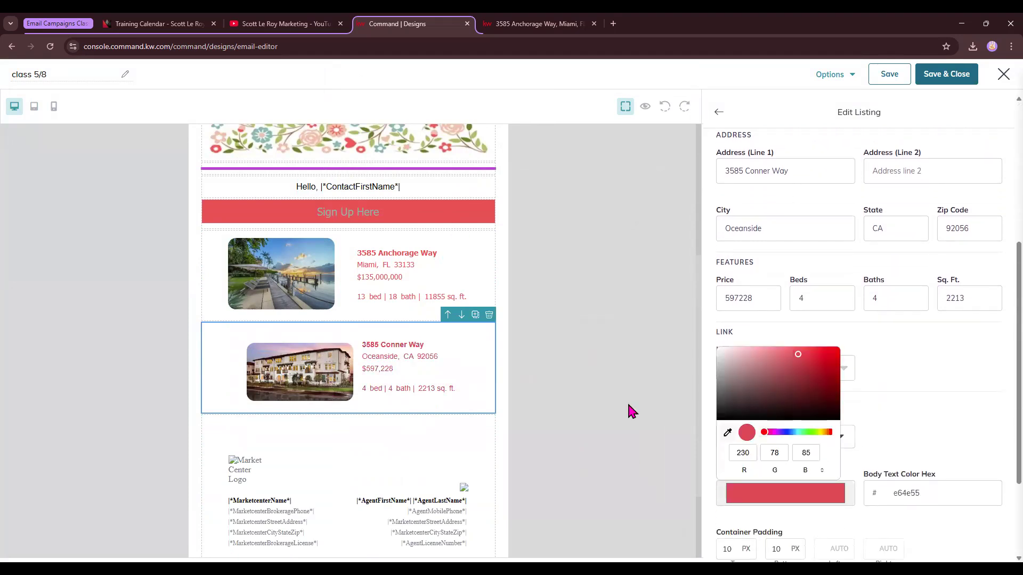
left_click(838, 453)
left_click(763, 438)
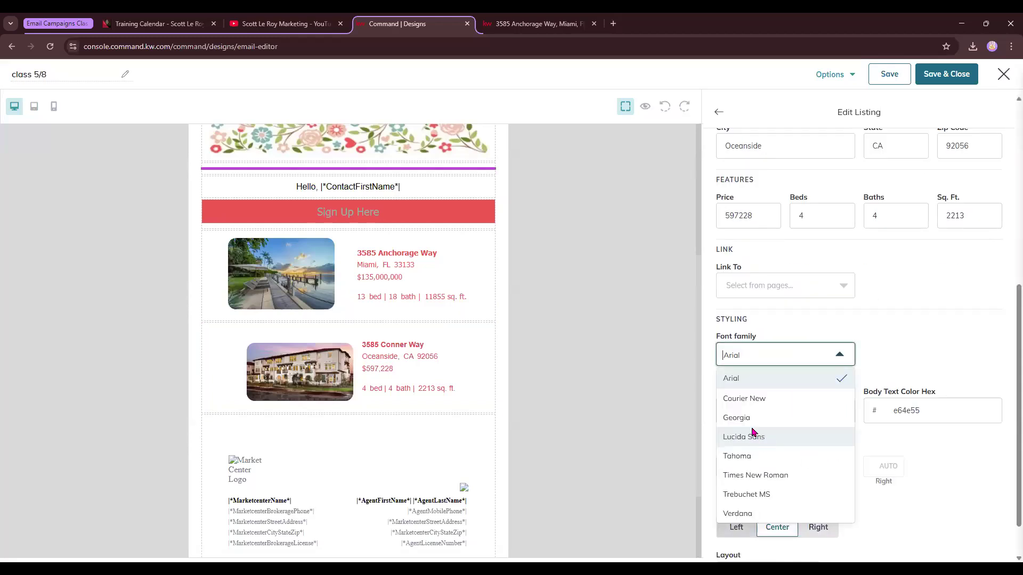
left_click(752, 464)
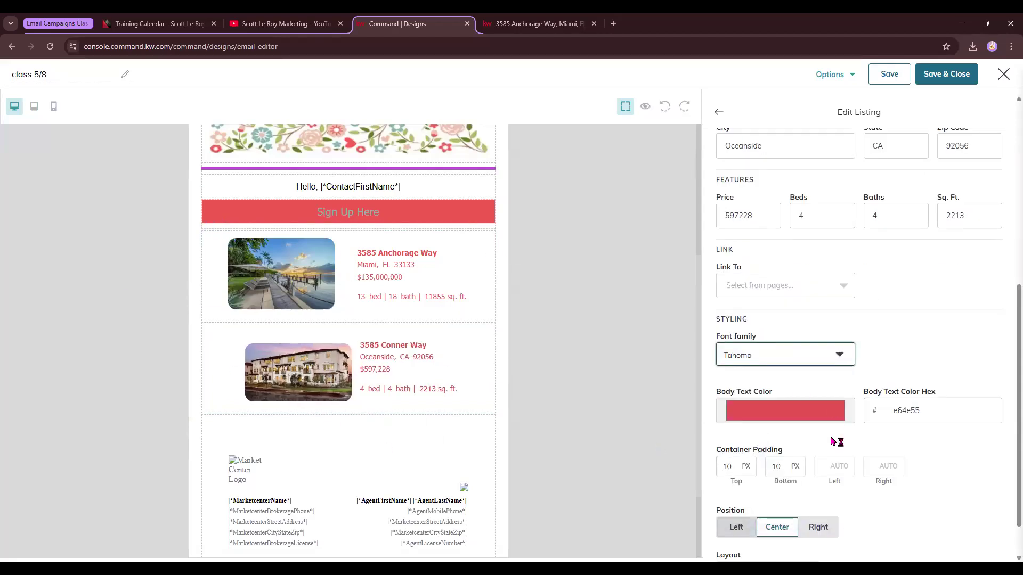
Switch both listing blocks to the Vertical layout.
scroll(805, 511, "down", 1)
left_click(796, 522)
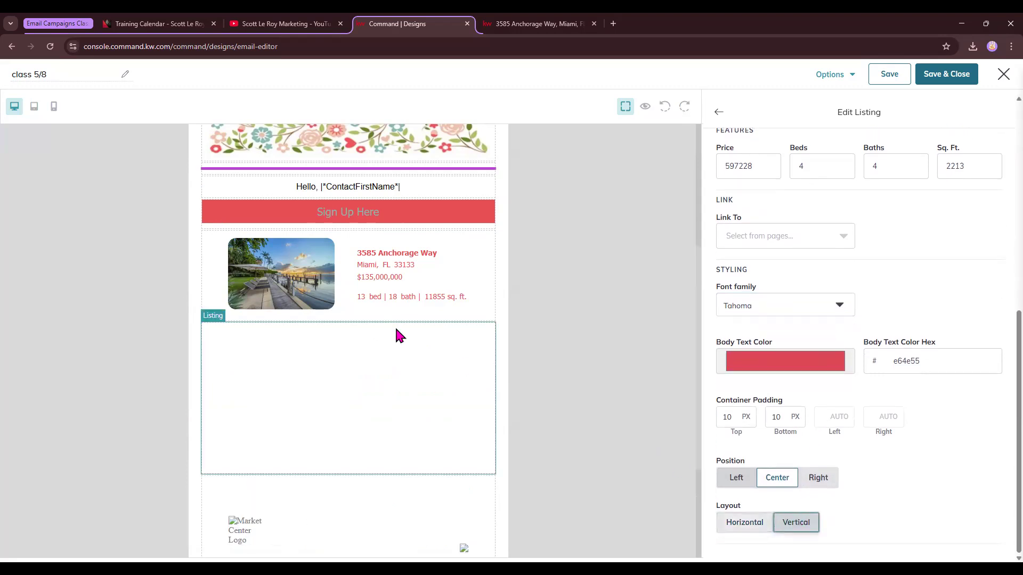
left_click(338, 285)
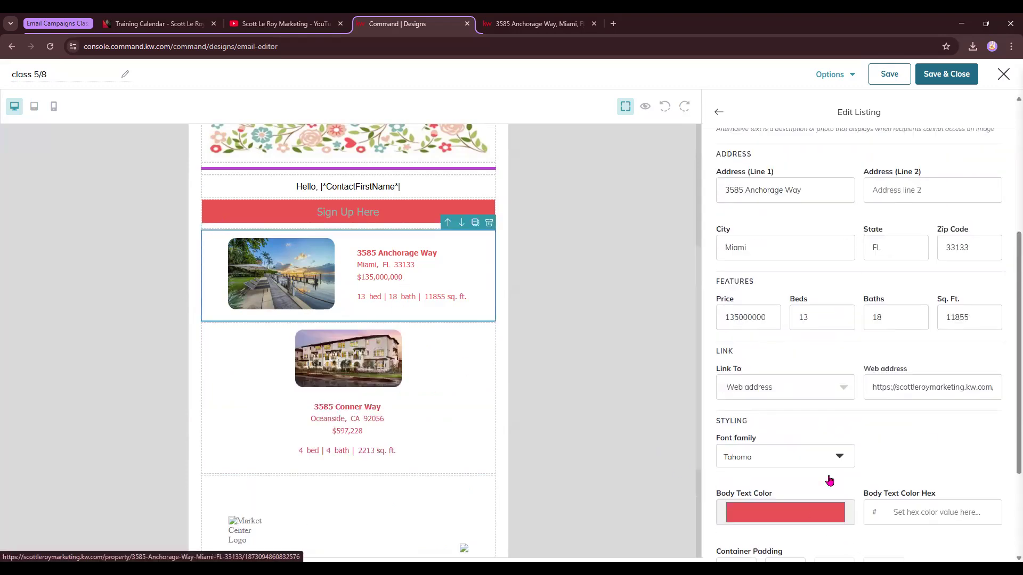
scroll(807, 519, "down", 3)
left_click(796, 522)
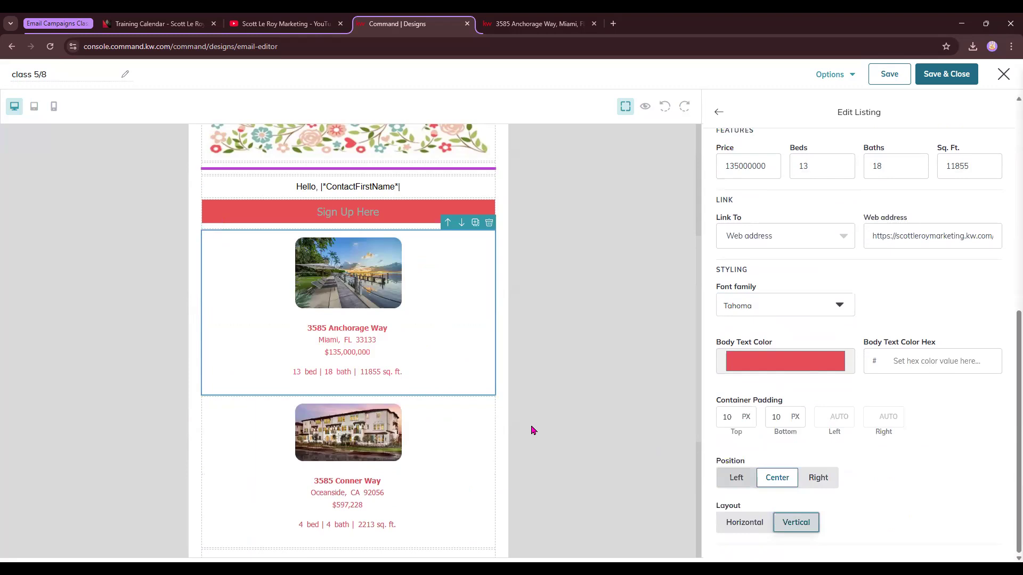
Add an Event Block below the second listing.
left_click(720, 113)
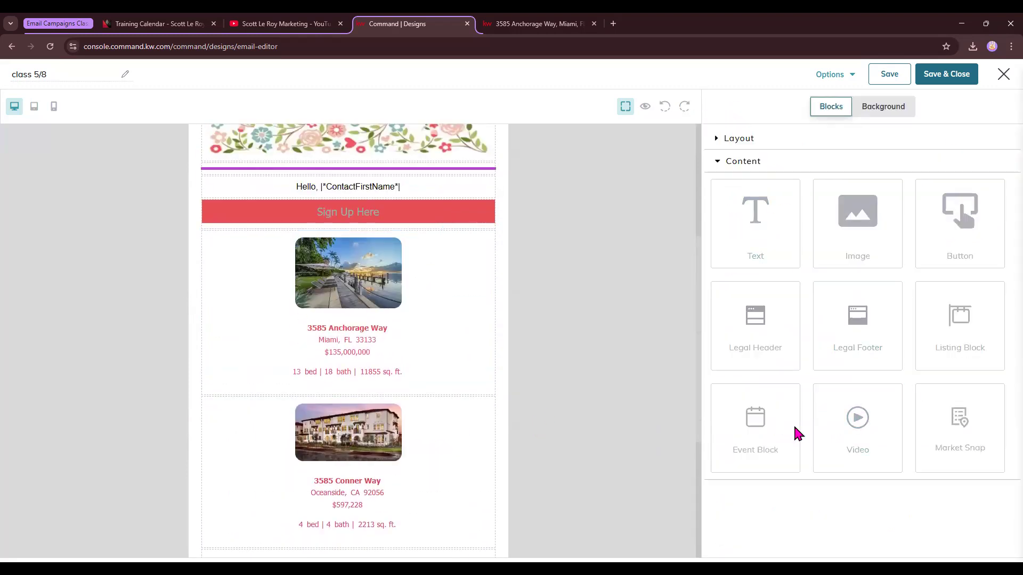
scroll(440, 436, "down", 3)
left_click_drag(743, 449, 448, 411)
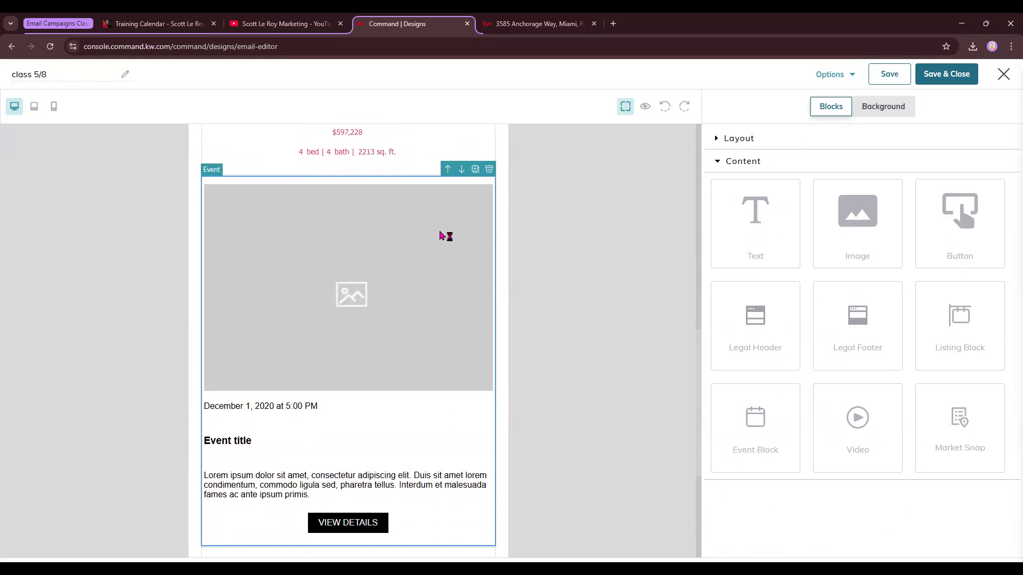
Replace the event block's placeholder image with the Open House flyer from My Images.
left_click(403, 242)
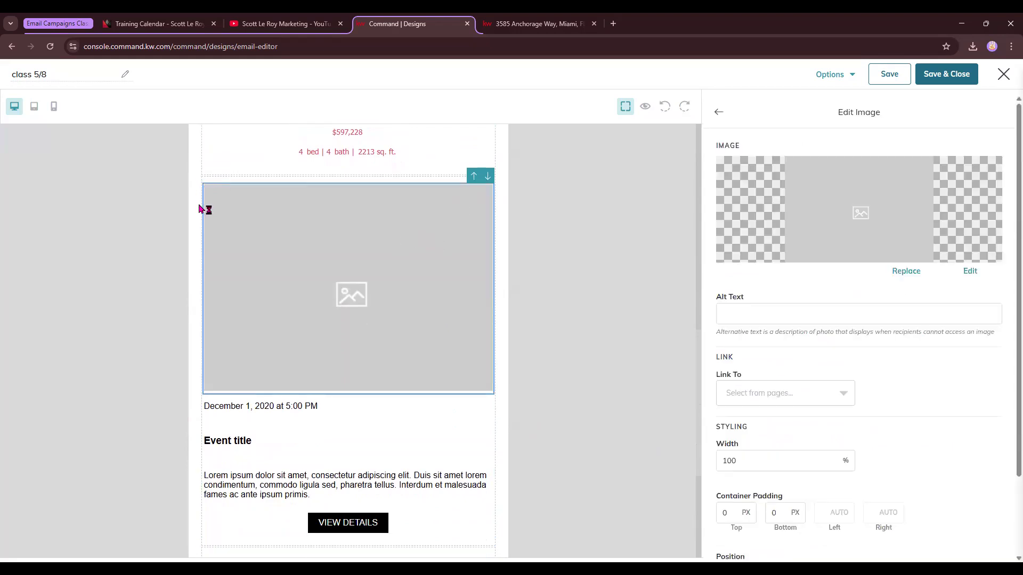
scroll(418, 411, "down", 2)
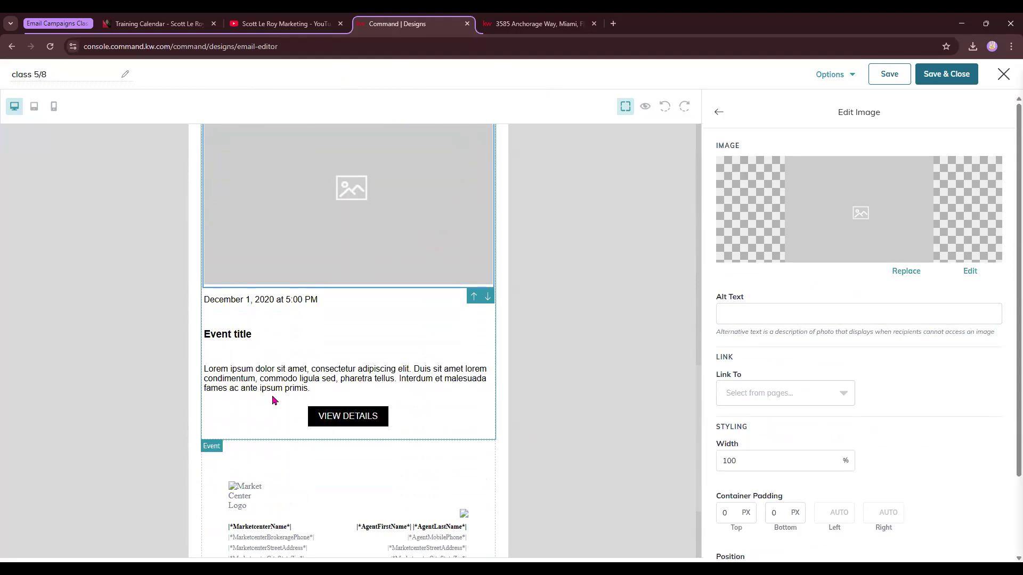
scroll(349, 419, "up", 10)
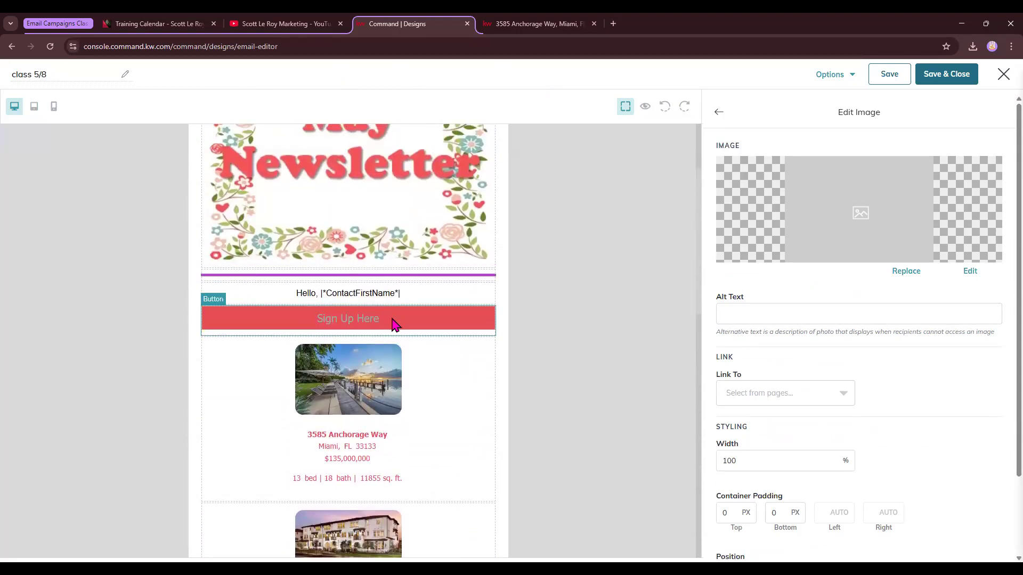
scroll(394, 325, "down", 10)
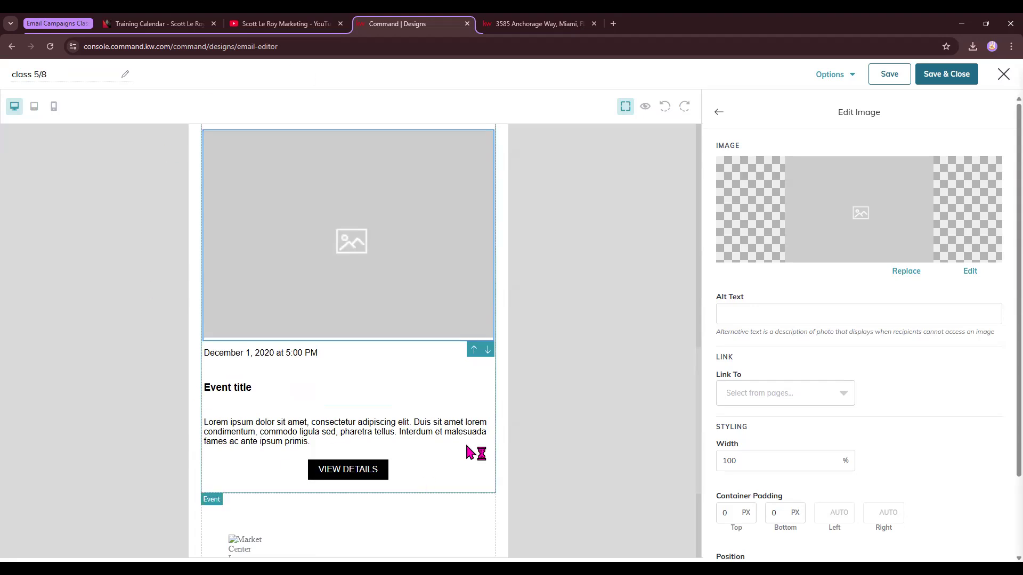
left_click(905, 271)
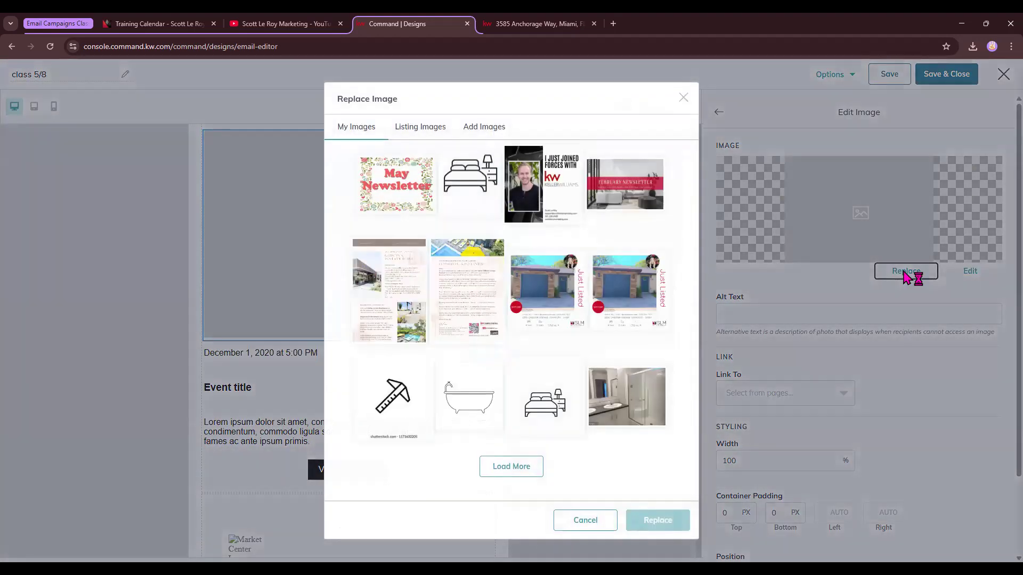
left_click(536, 464)
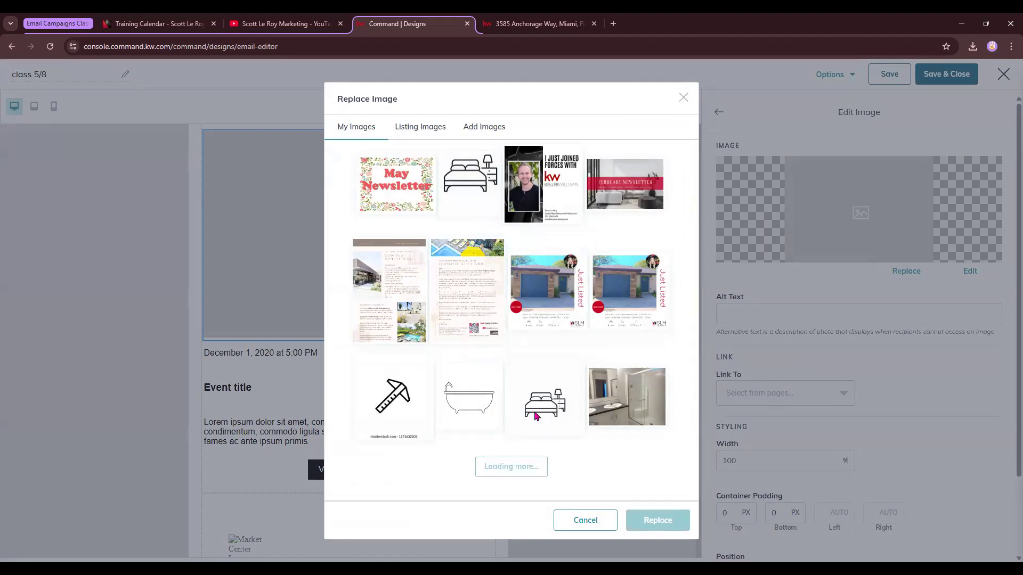
scroll(539, 349, "down", 5)
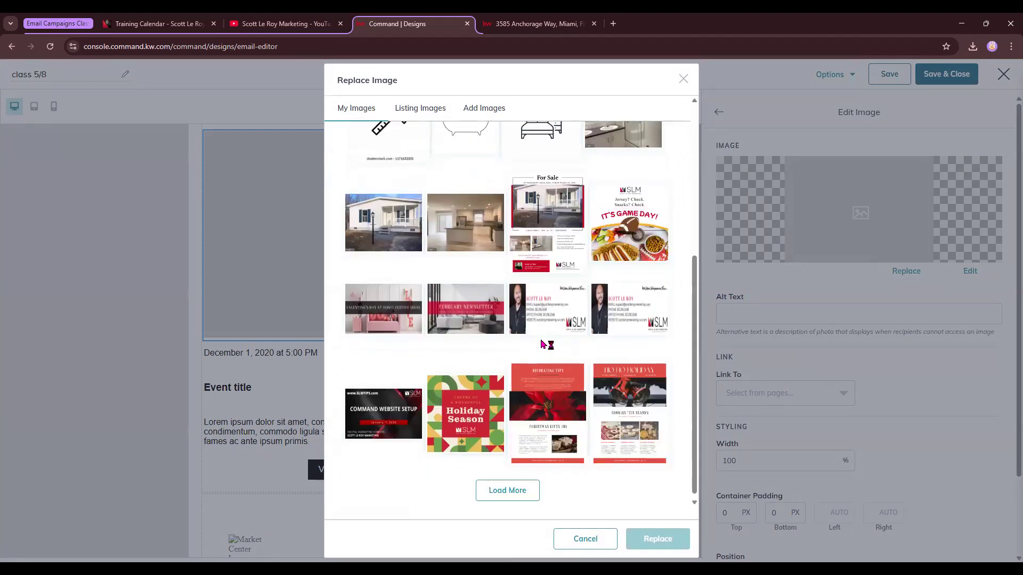
scroll(548, 497, "down", 1)
left_click(509, 486)
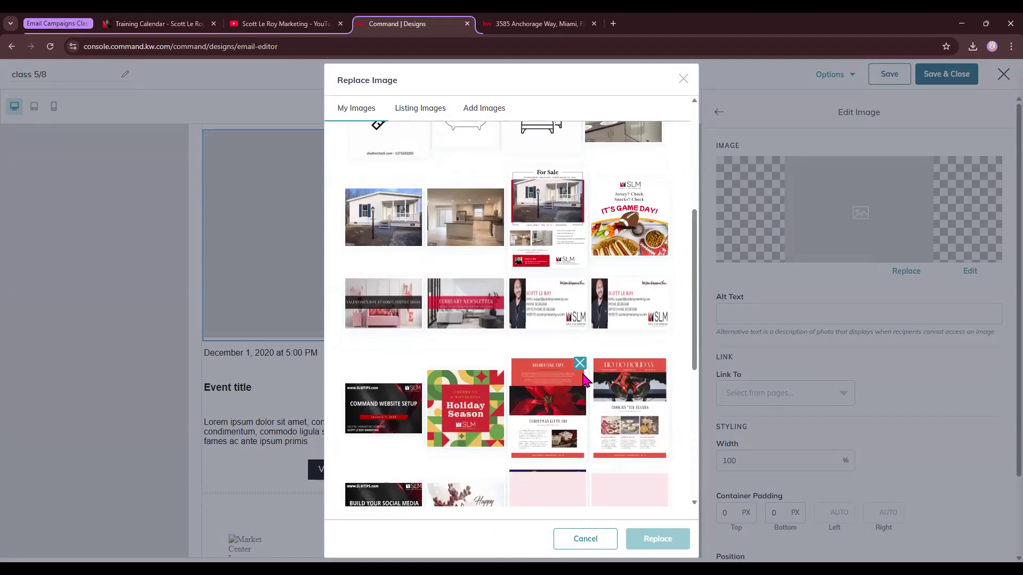
scroll(580, 373, "down", 3)
scroll(585, 379, "down", 3)
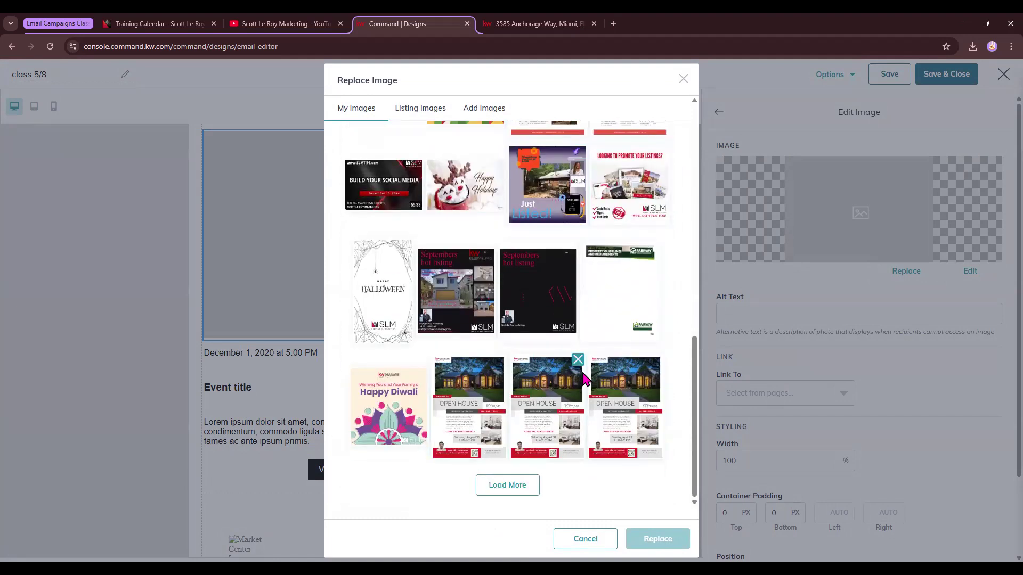
left_click(476, 406)
left_click(657, 539)
scroll(400, 383, "up", 3)
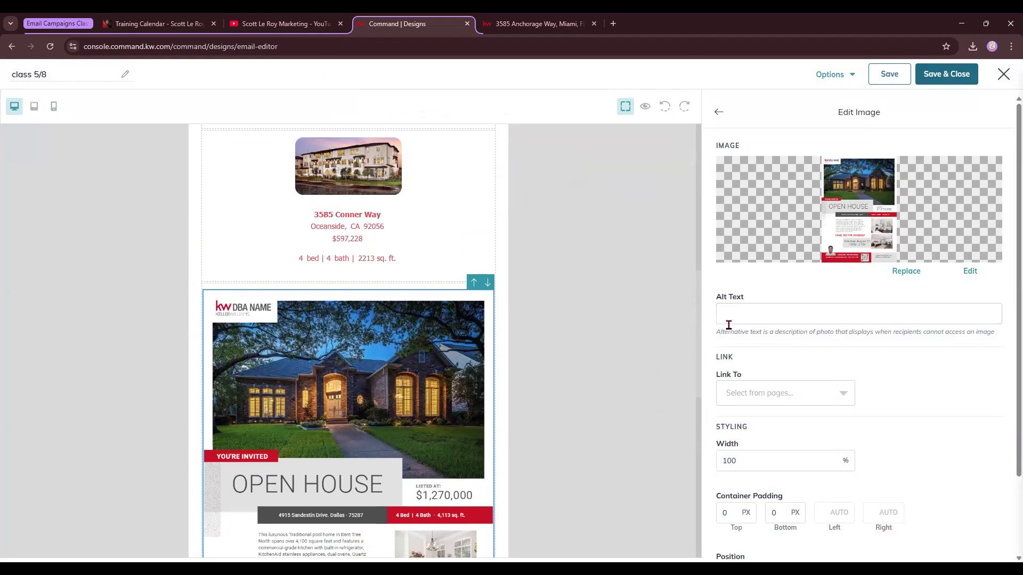
Change the event date line to "May 10th 1-3 PM".
scroll(767, 454, "down", 2)
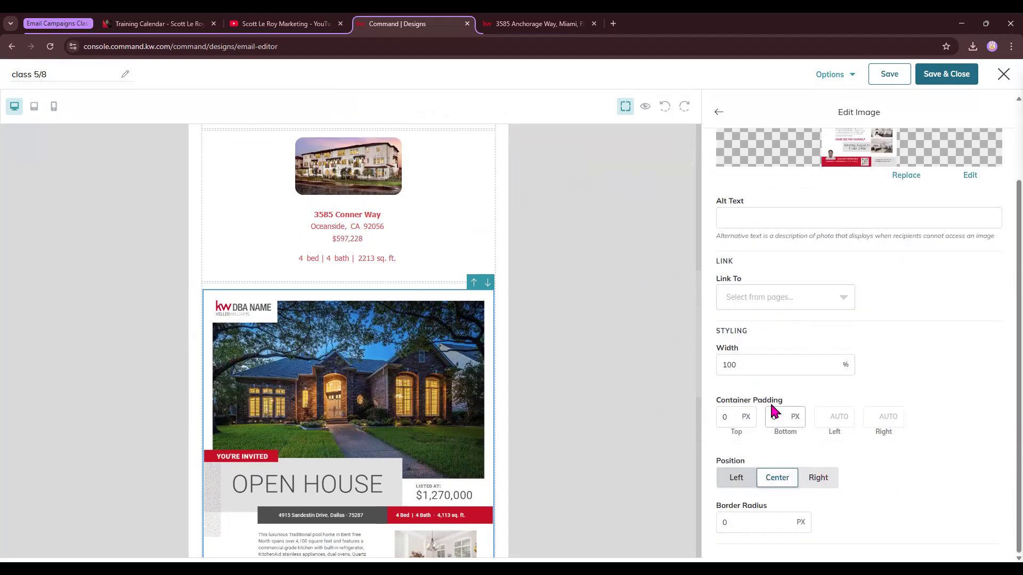
scroll(371, 409, "down", 9)
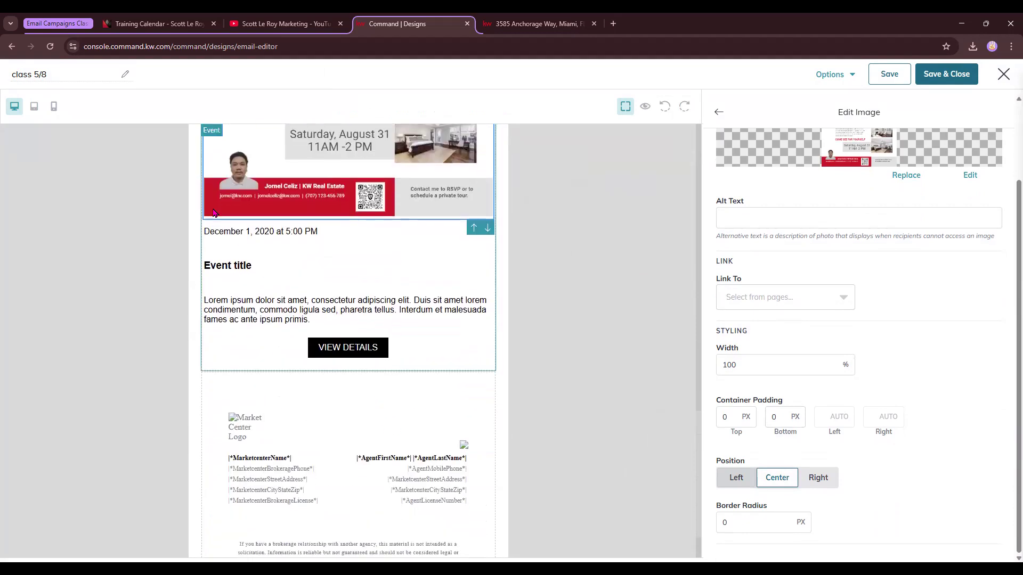
scroll(474, 156, "down", 1)
left_click(309, 191)
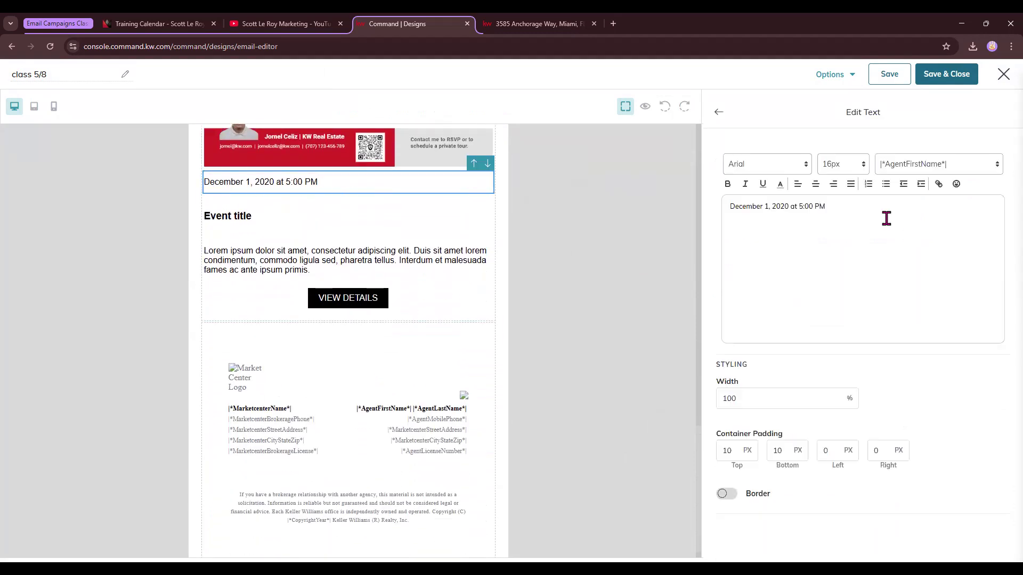
left_click_drag(886, 217, 685, 221)
type("Mo")
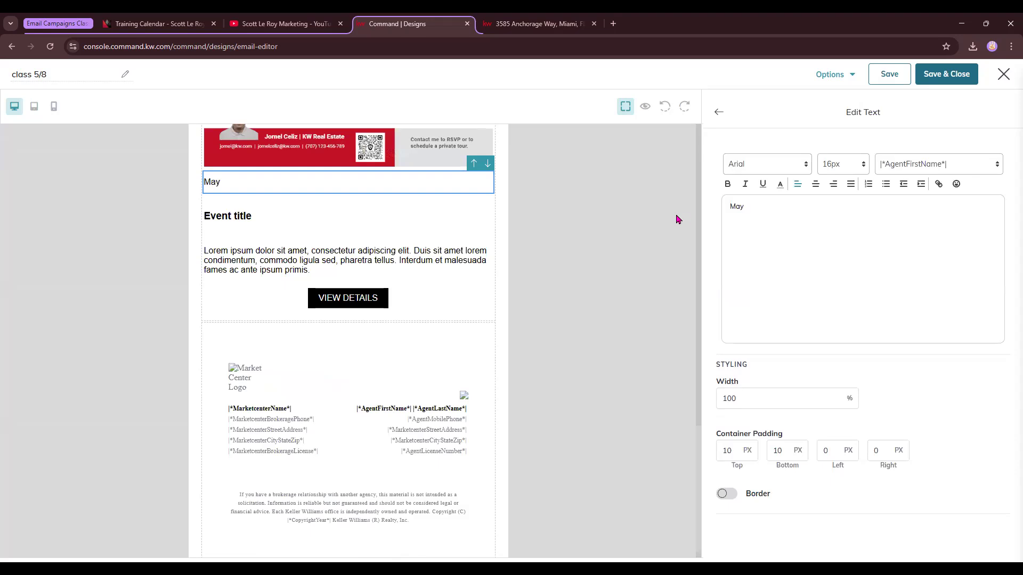
type("y 10th")
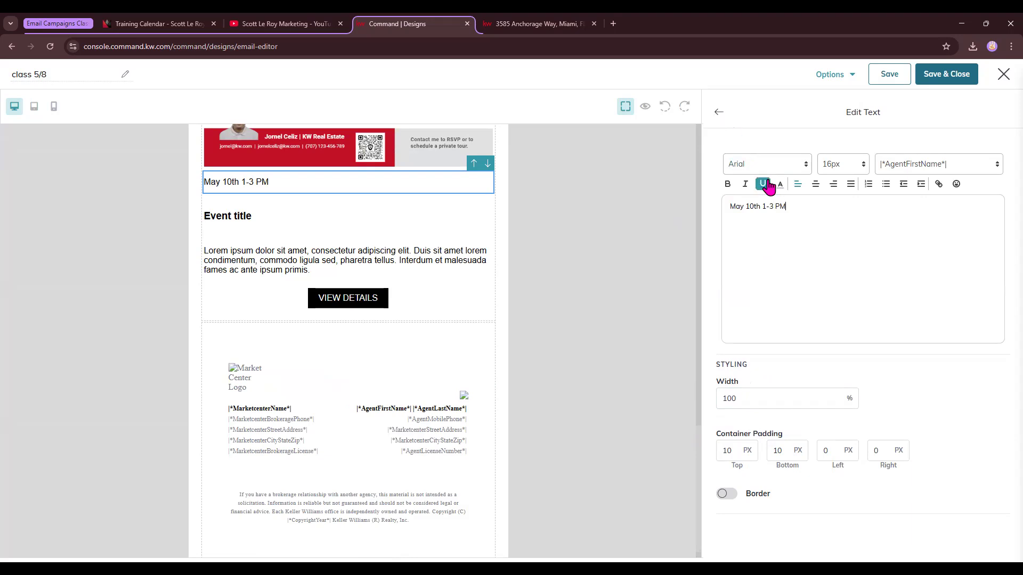
left_click(718, 113)
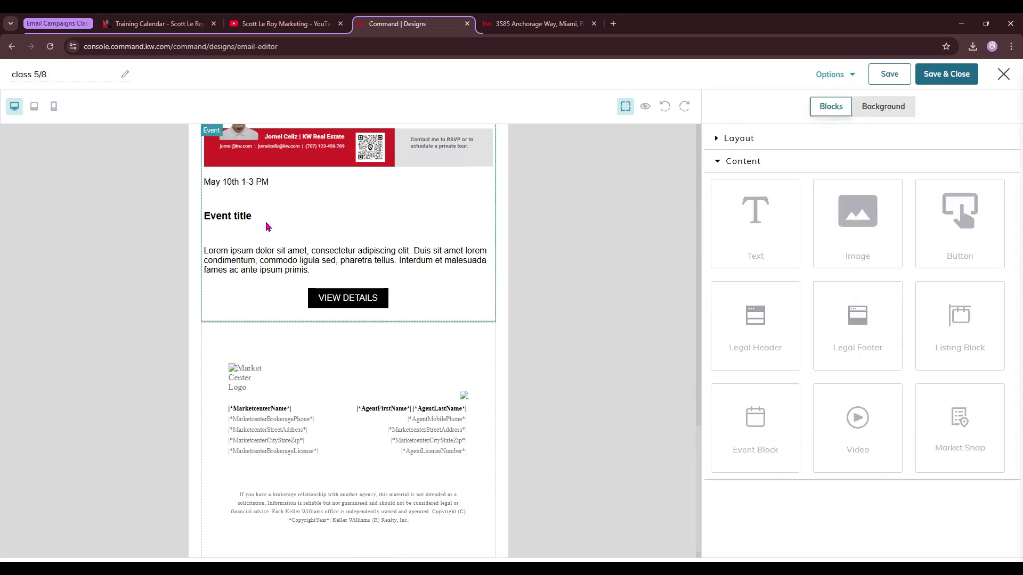
Rename the event title to "Open House".
left_click(234, 221)
left_click_drag(769, 207, 707, 210)
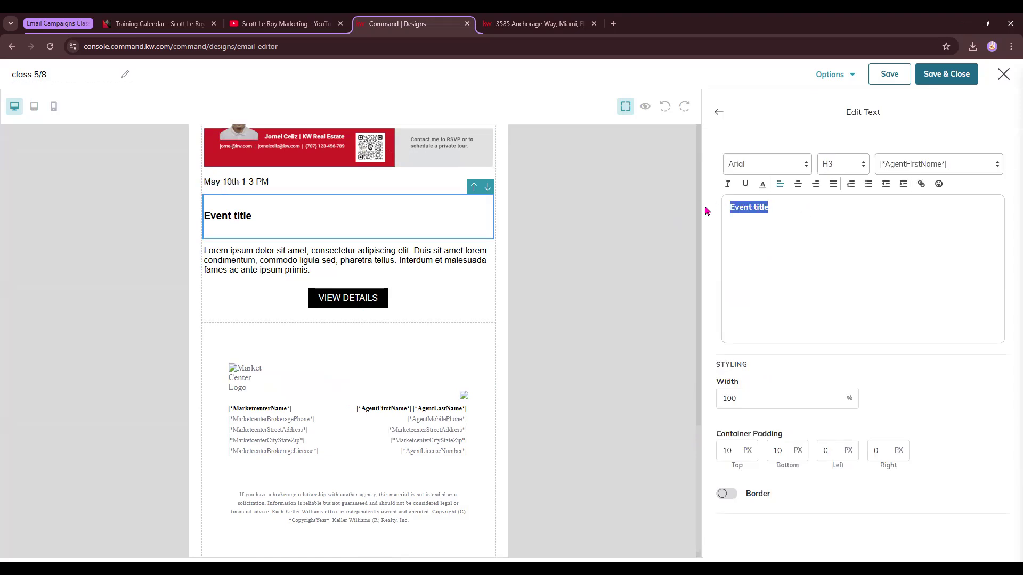
type("Open House")
scroll(352, 233, "down", 1)
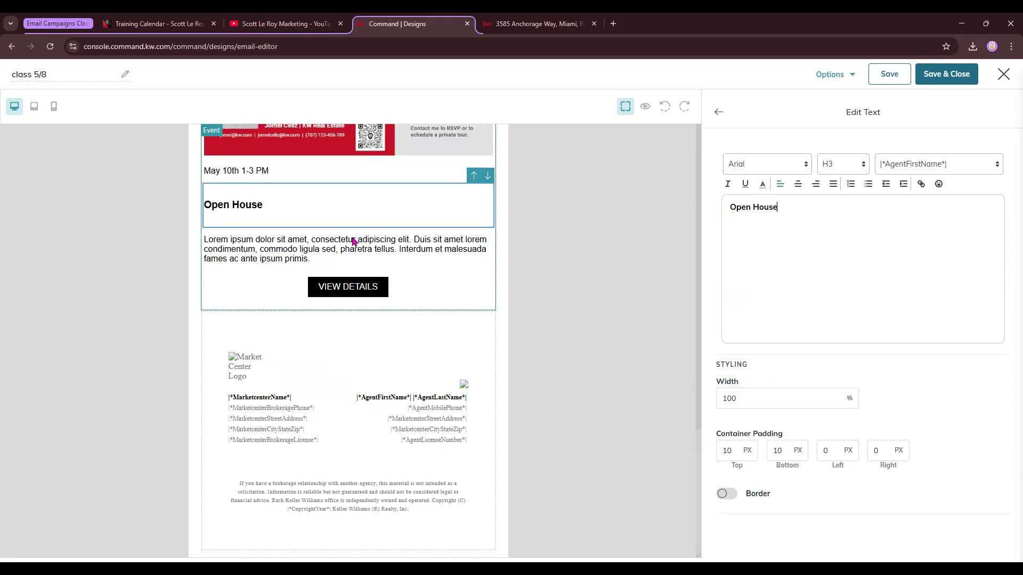
left_click(287, 249)
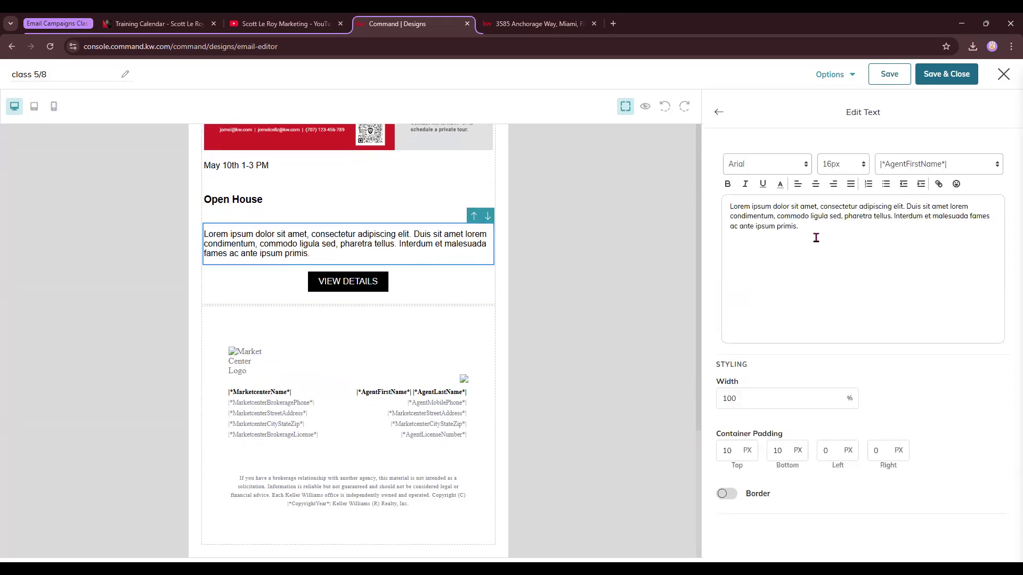
left_click_drag(811, 238, 721, 172)
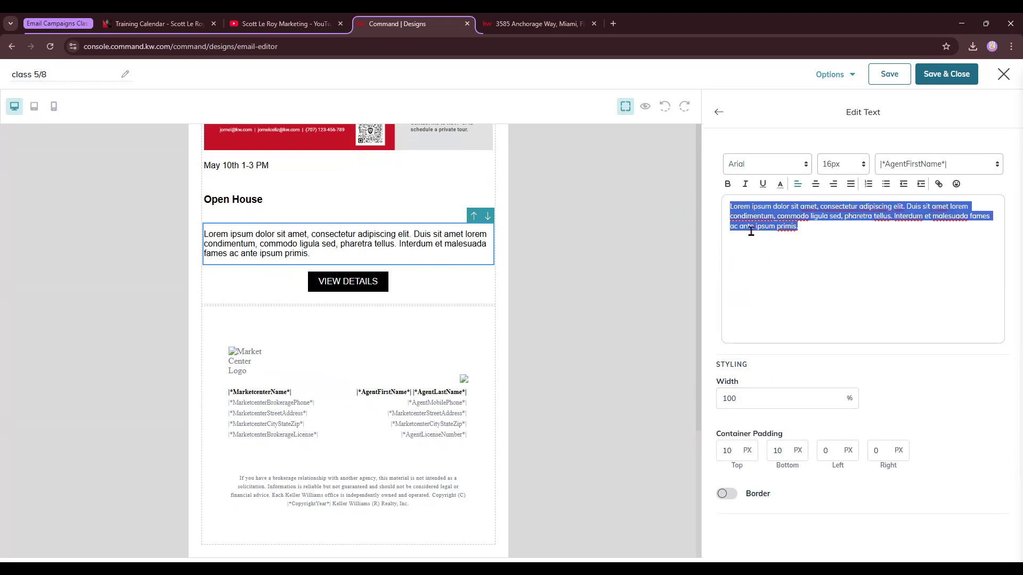
left_click(718, 114)
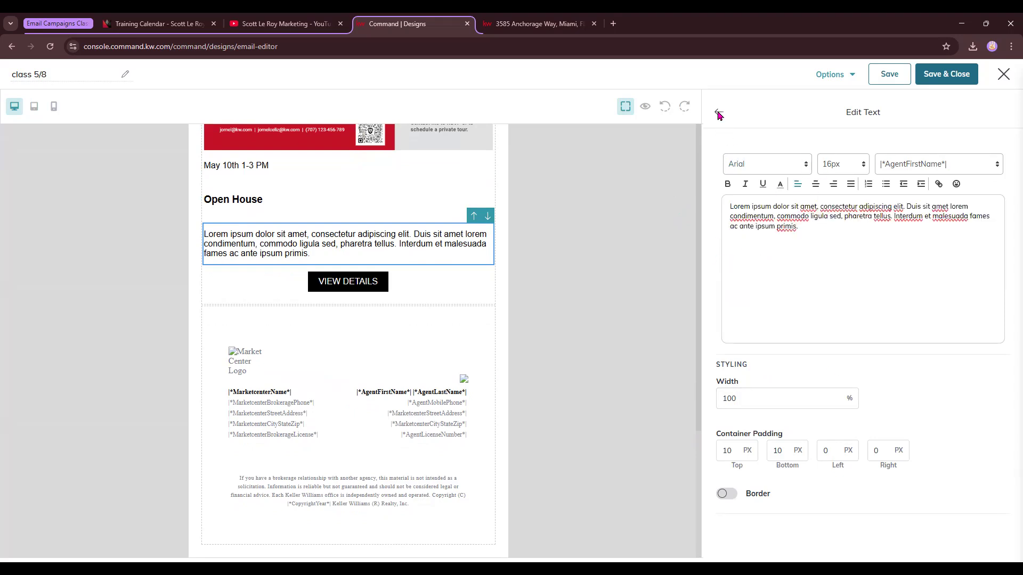
Change the event block's button text to "Learn More".
left_click(341, 281)
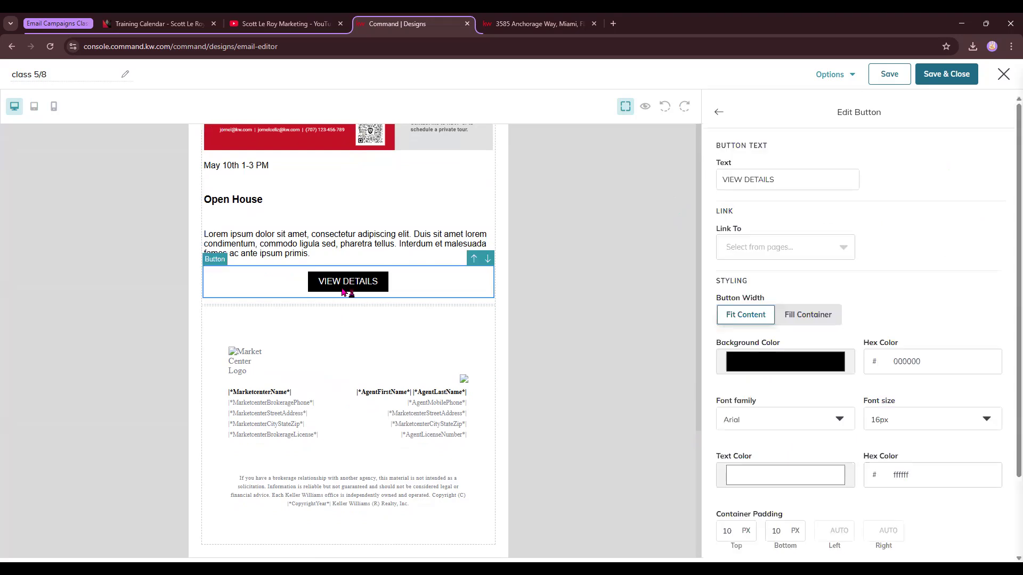
left_click(792, 177)
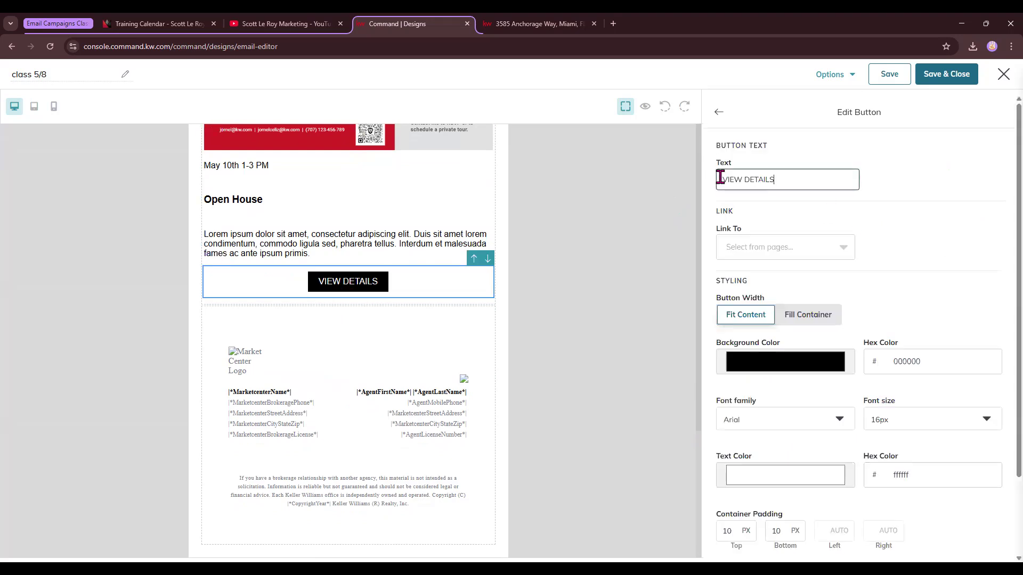
left_click_drag(720, 178, 854, 229)
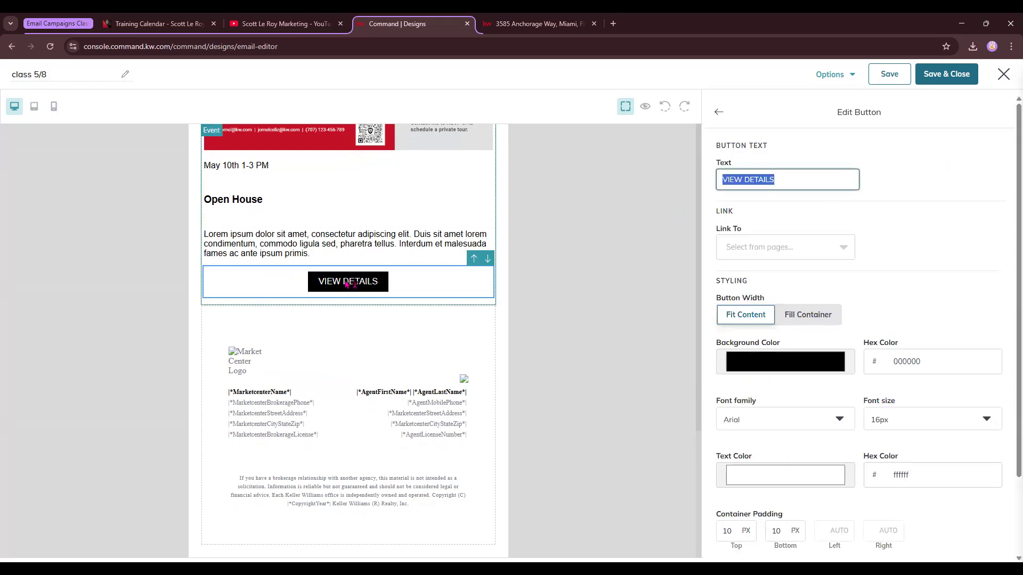
type("L")
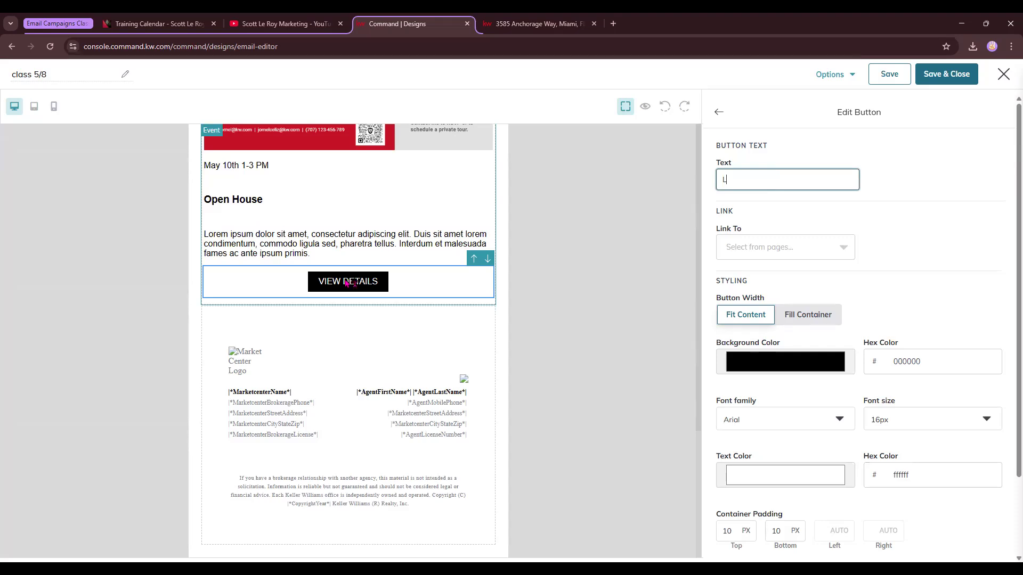
type("earn More")
left_click(743, 248)
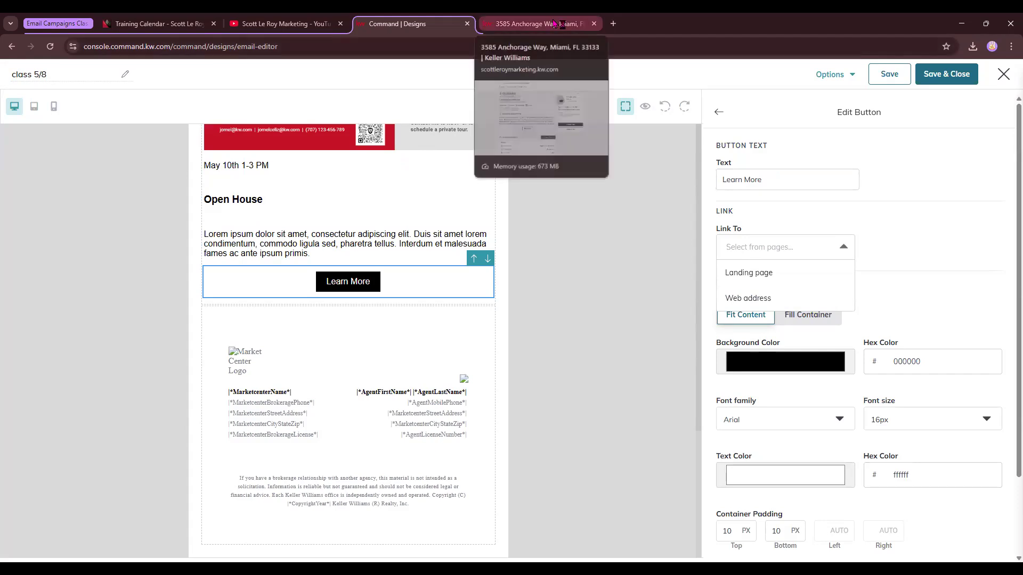
left_click(623, 403)
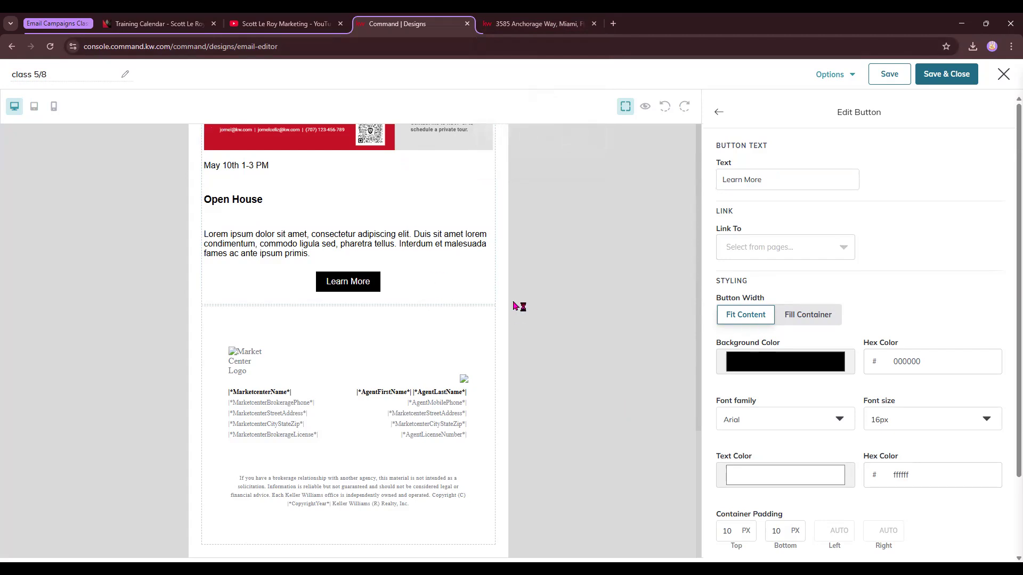
left_click(768, 357)
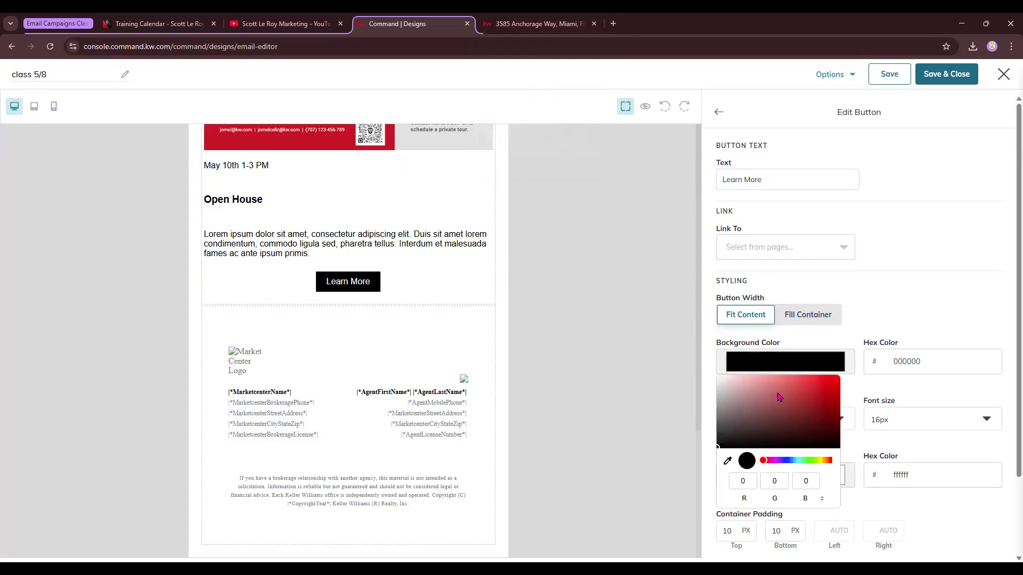
left_click(945, 235)
scroll(926, 411, "down", 2)
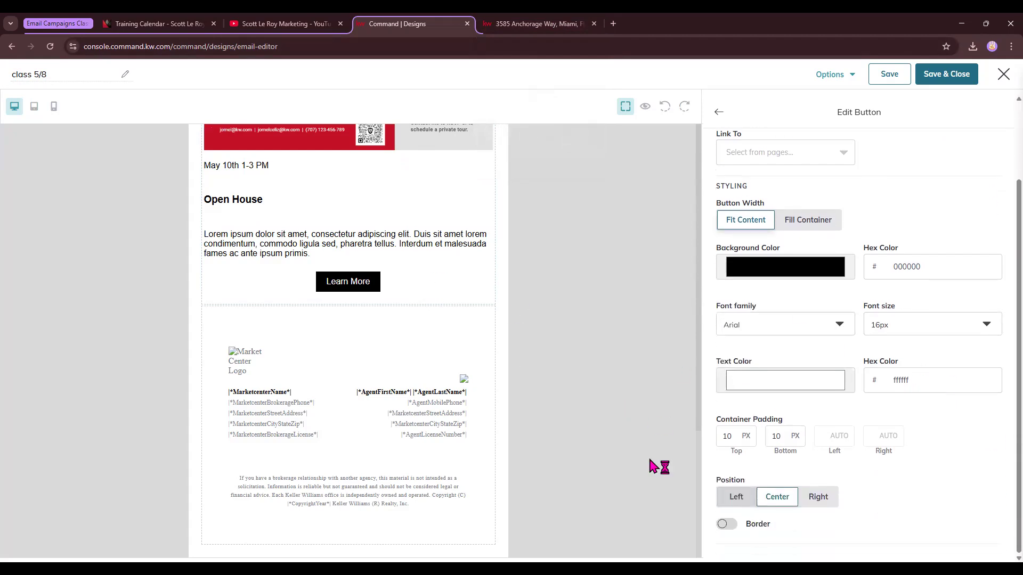
Add a Video block below the event block.
left_click(720, 114)
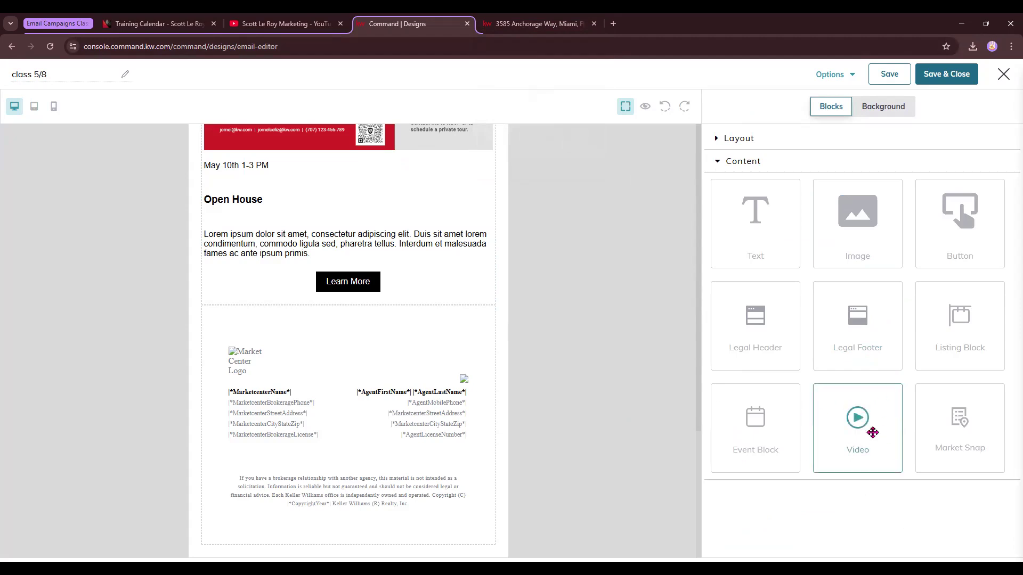
left_click_drag(866, 419, 408, 316)
scroll(438, 354, "down", 3)
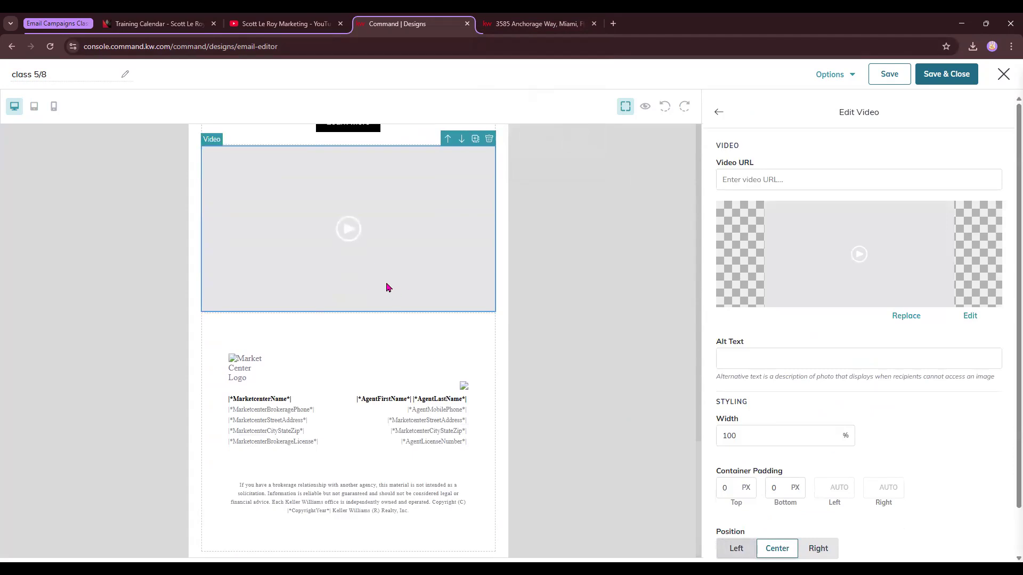
Open the "Database Overview 5/7" video on the YouTube channel and copy its web address.
left_click(282, 23)
scroll(274, 235, "down", 1)
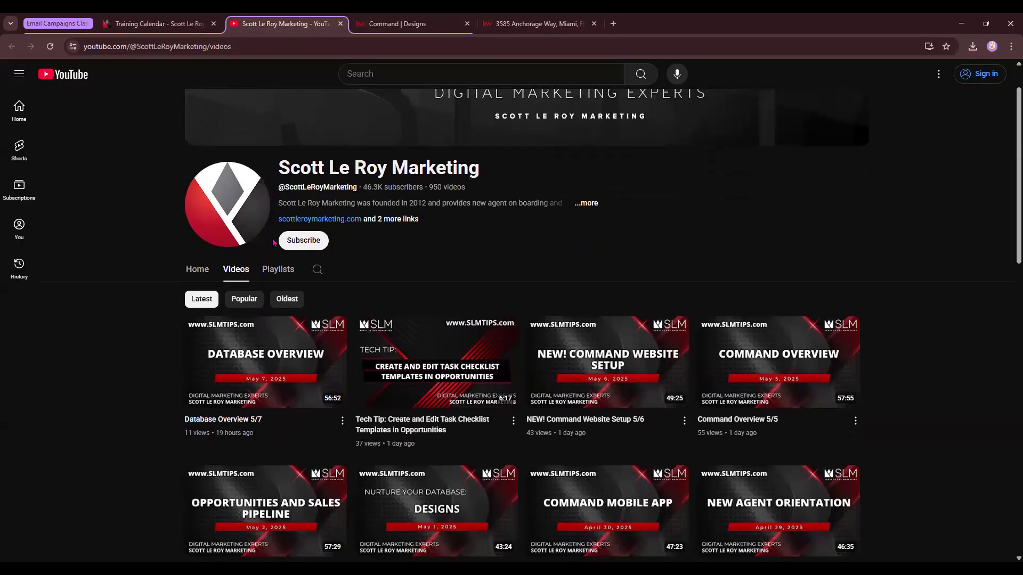
left_click(265, 362)
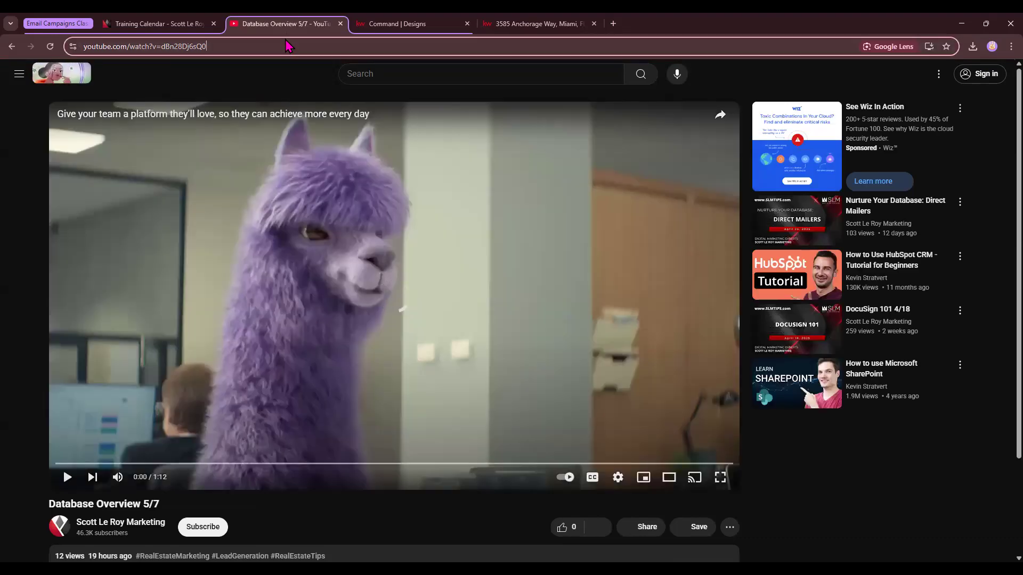
left_click(288, 46)
key("ctrl+c")
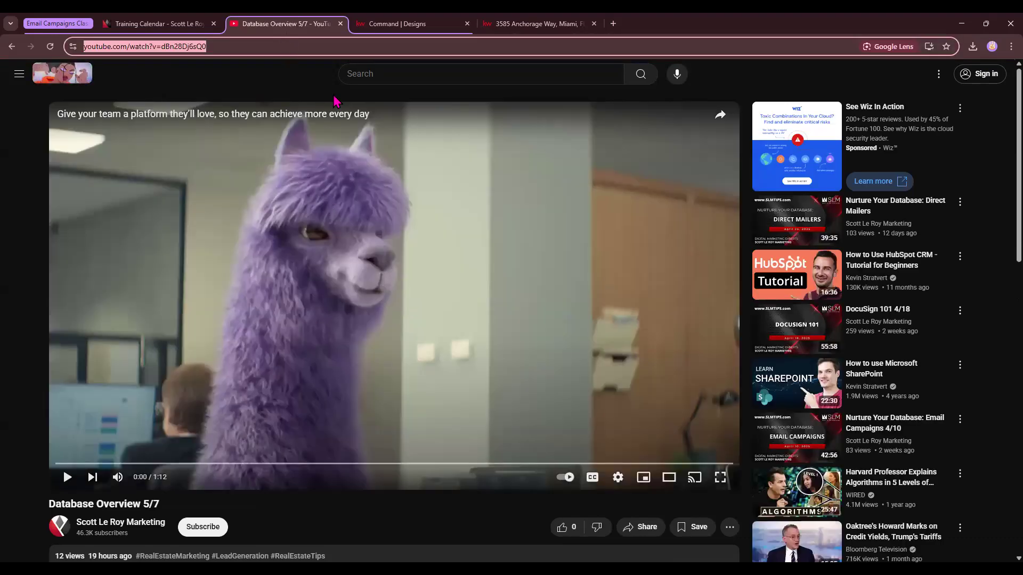
left_click(157, 23)
Paste the copied YouTube address into the video block's Video URL.
left_click(453, 23)
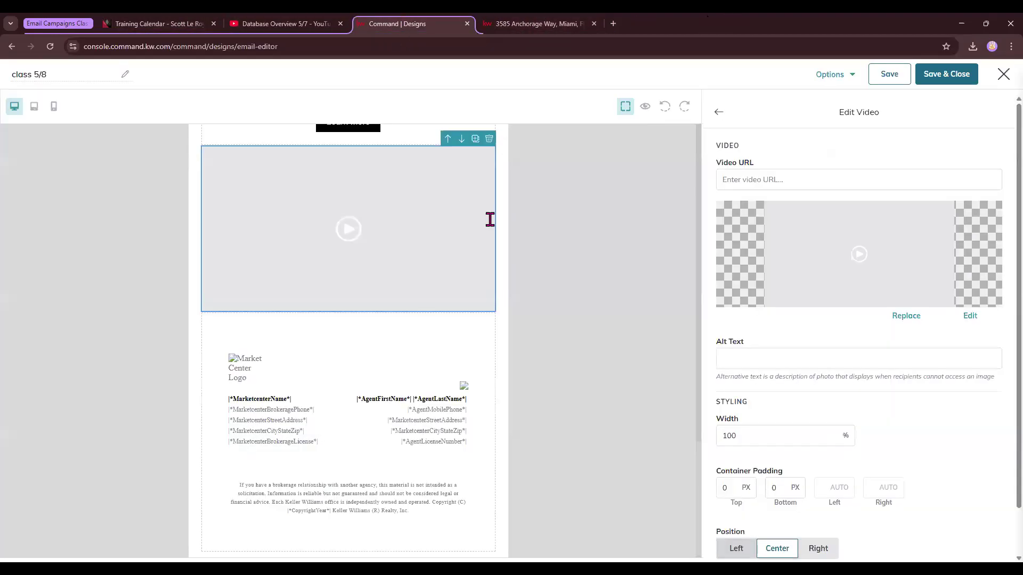
left_click_drag(719, 164, 755, 160)
left_click(760, 181)
key("ctrl+v")
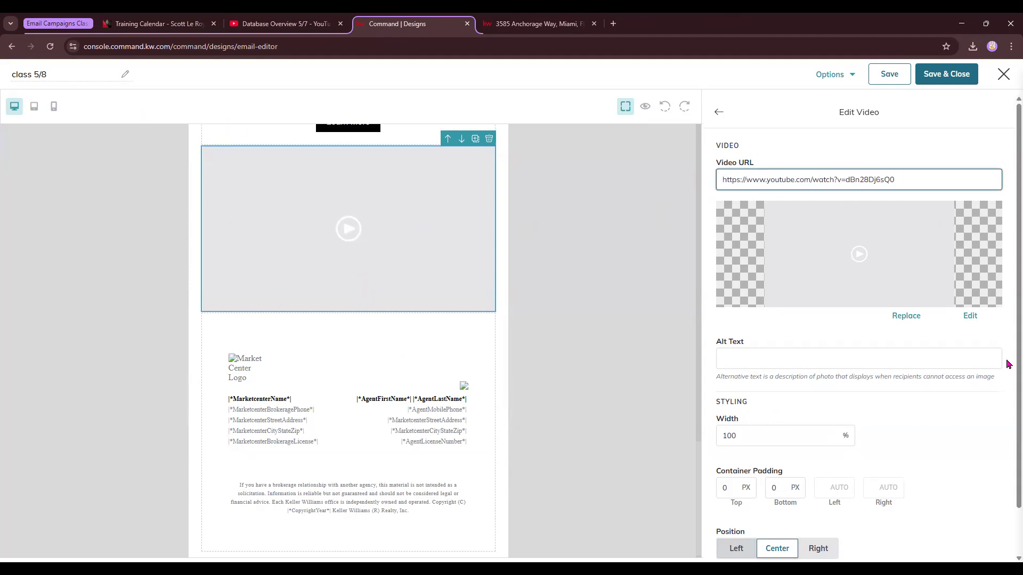
Replace the video thumbnail with the "Command Website Setup" image from My Images.
left_click(908, 316)
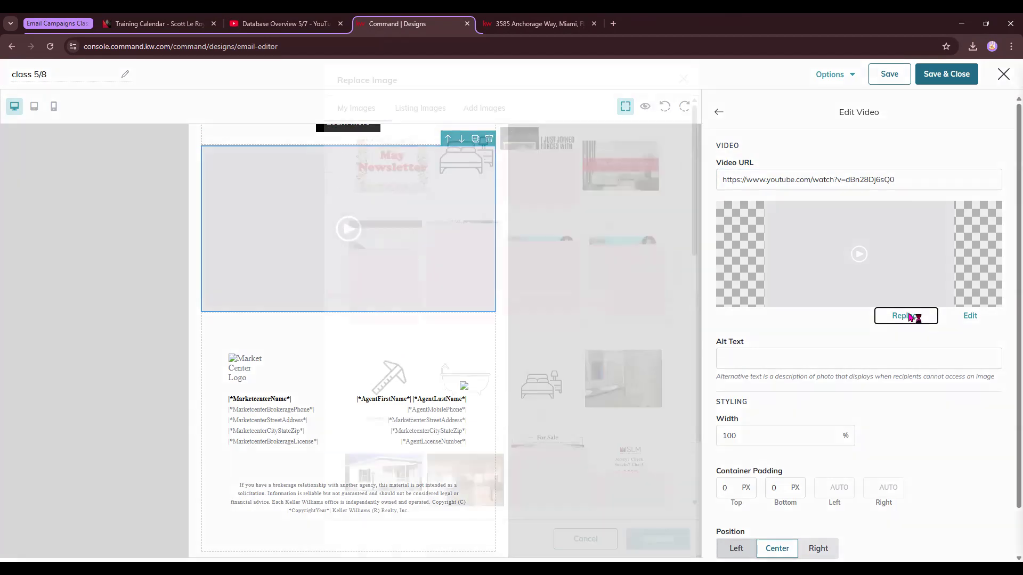
scroll(501, 323, "down", 4)
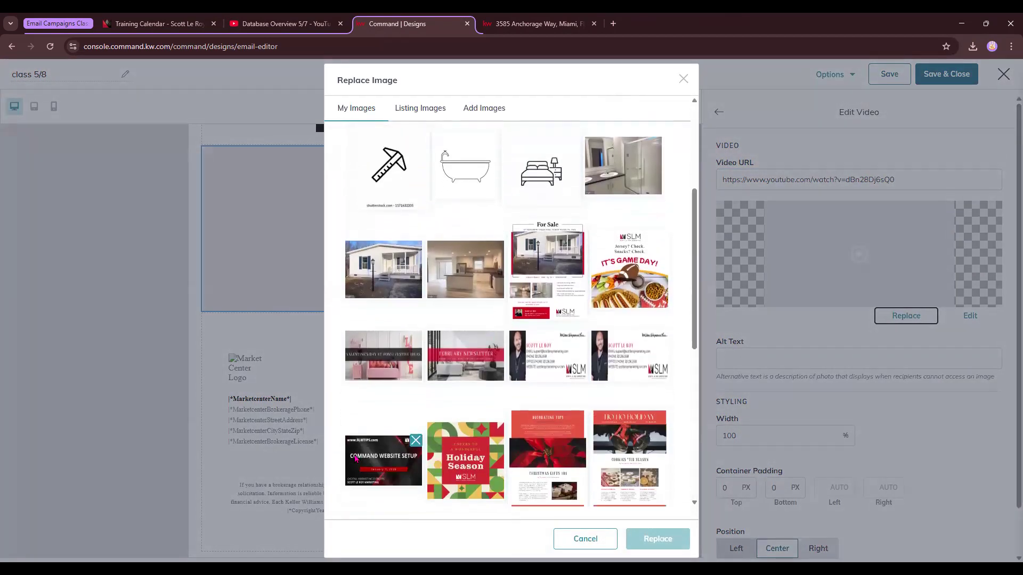
left_click(368, 482)
left_click(657, 538)
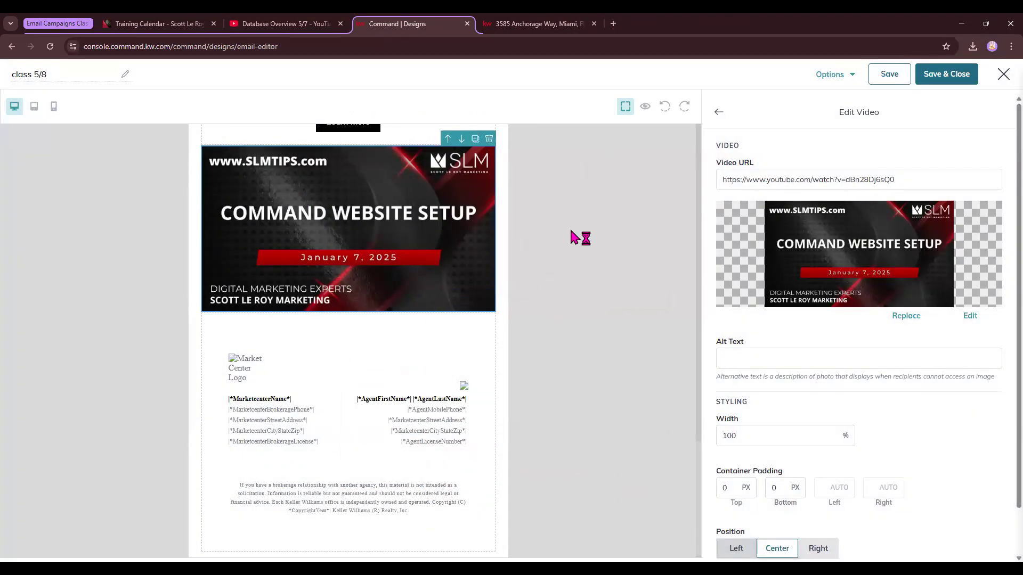
scroll(819, 341, "down", 1)
left_click(723, 386)
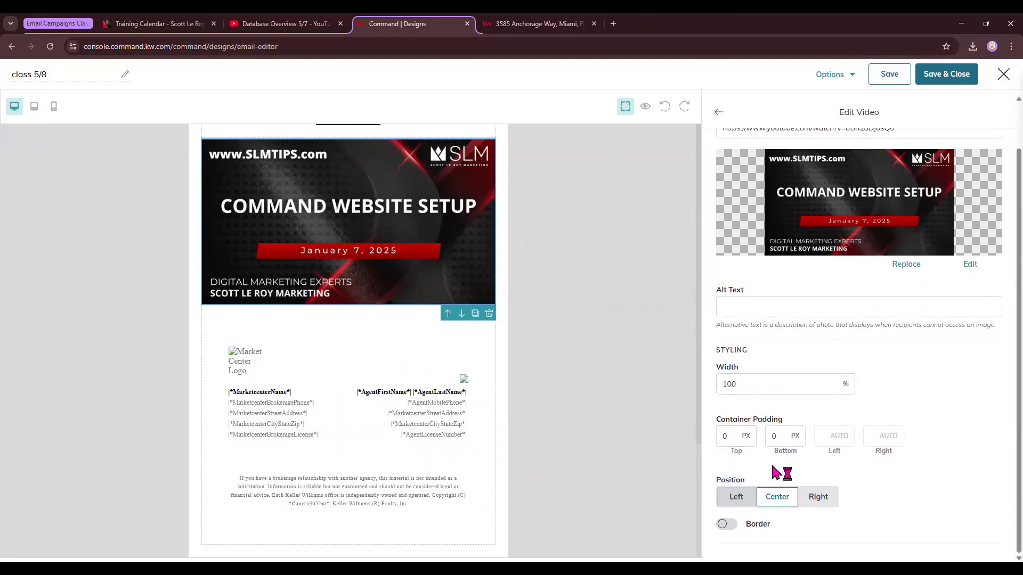
scroll(753, 256, "up", 1)
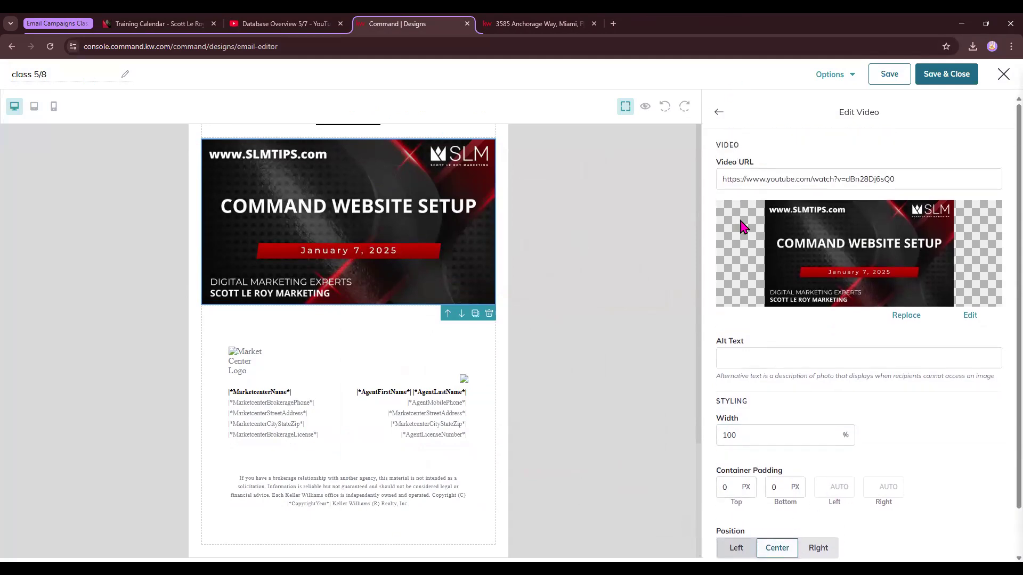
Add a Market Snap block below the video block.
left_click(718, 114)
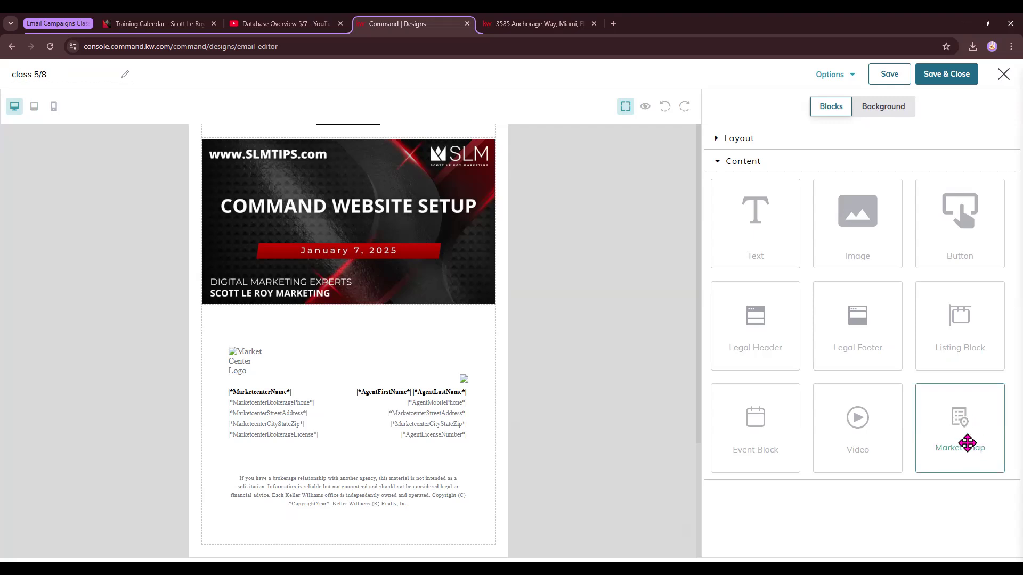
left_click_drag(968, 429, 451, 307)
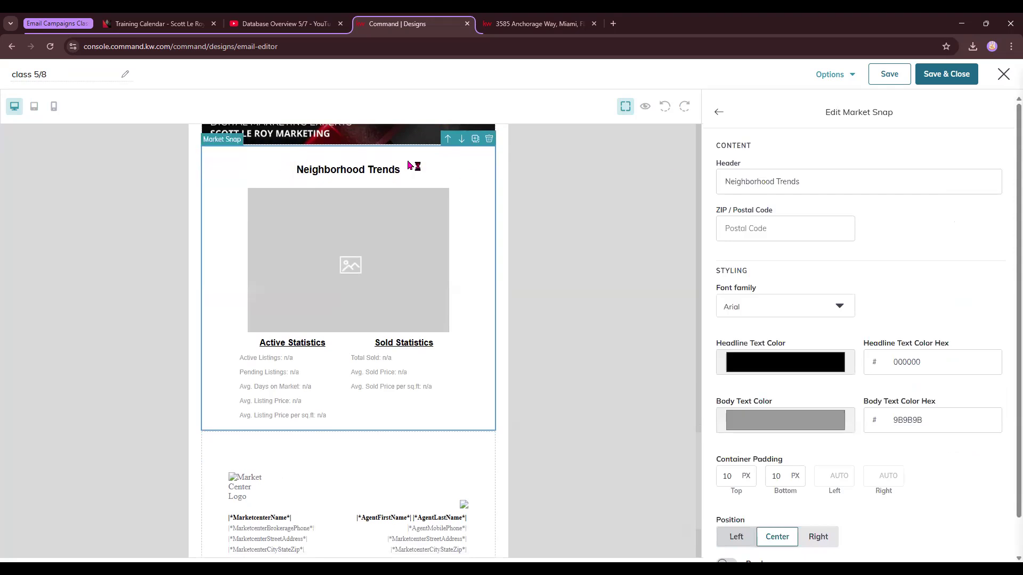
Set the Market Snap ZIP code to 32801 and the neighborhood to Lake Cherokee.
left_click(748, 232)
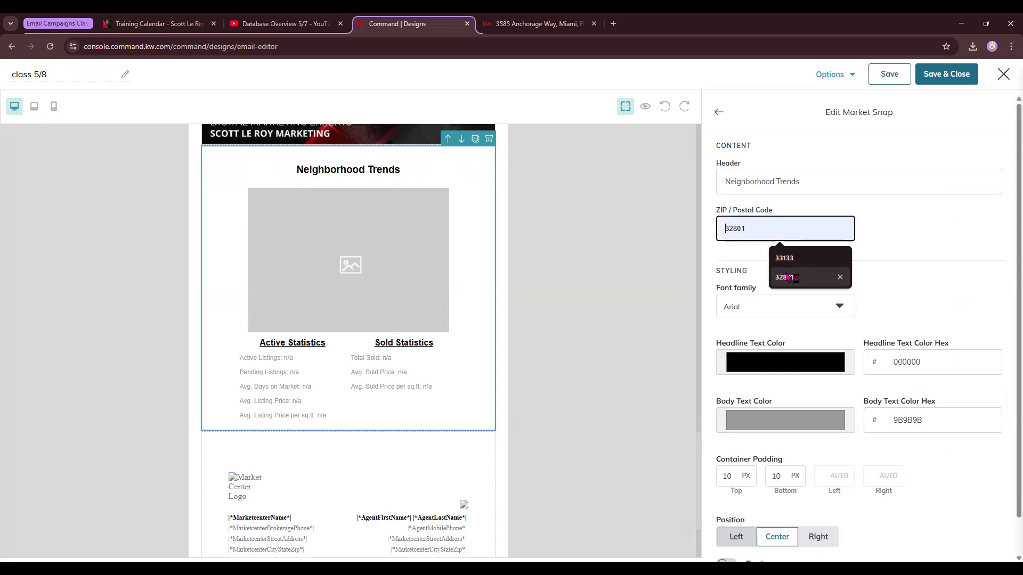
key("Return")
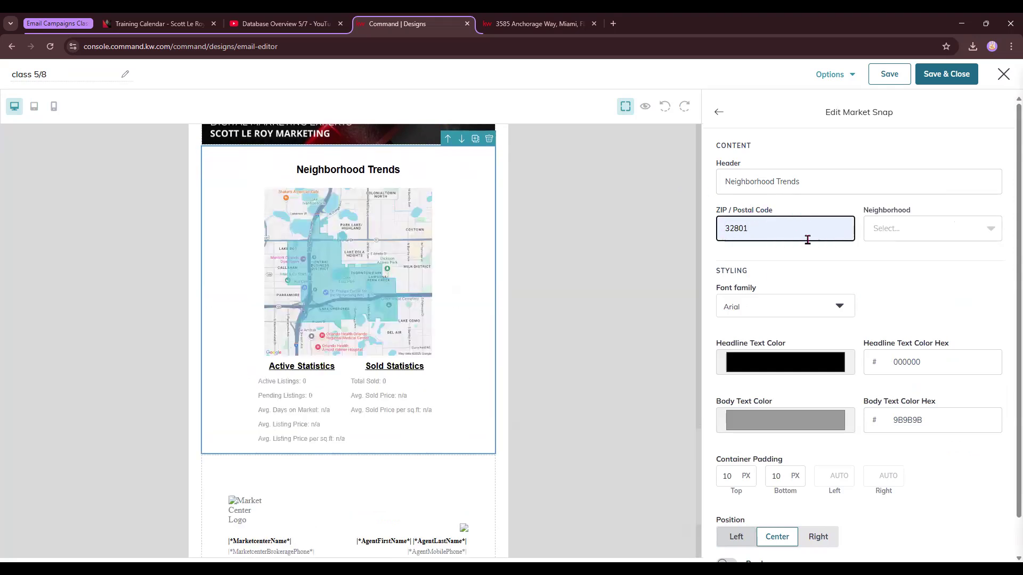
left_click(905, 229)
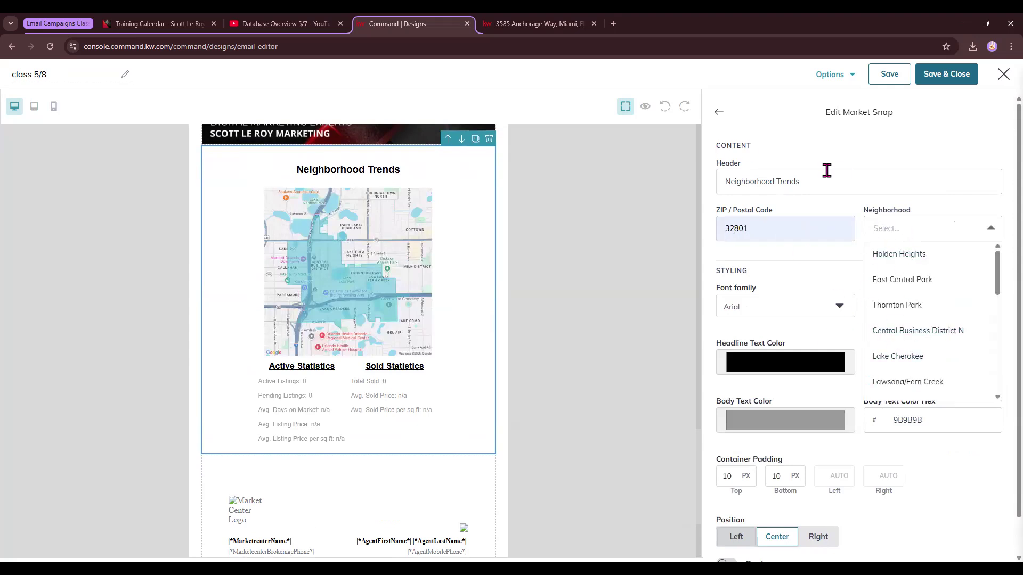
left_click(909, 356)
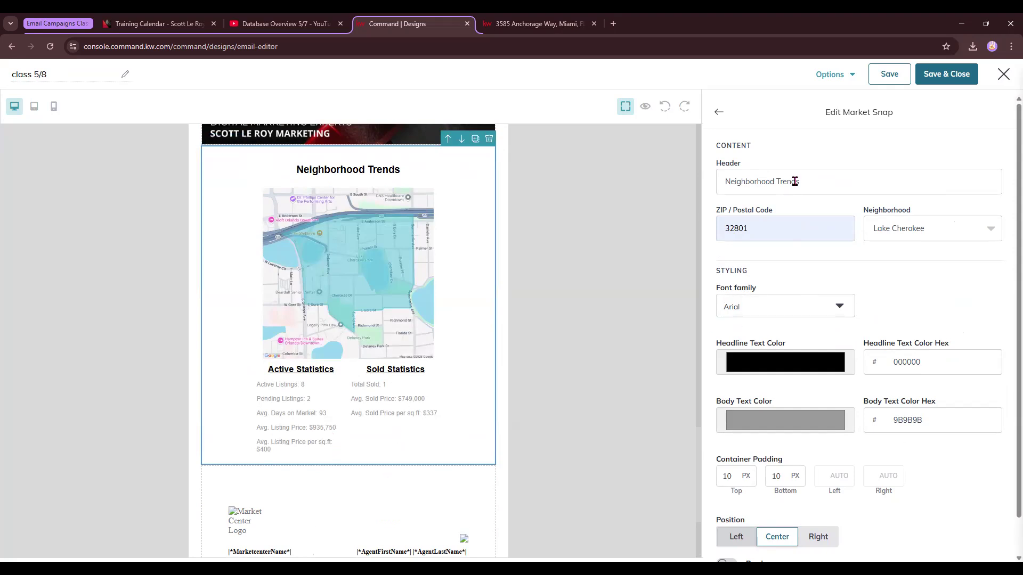
Change the Market Snap header to "Lake Cherokee" and its font family to Tahoma.
left_click_drag(811, 178, 644, 183)
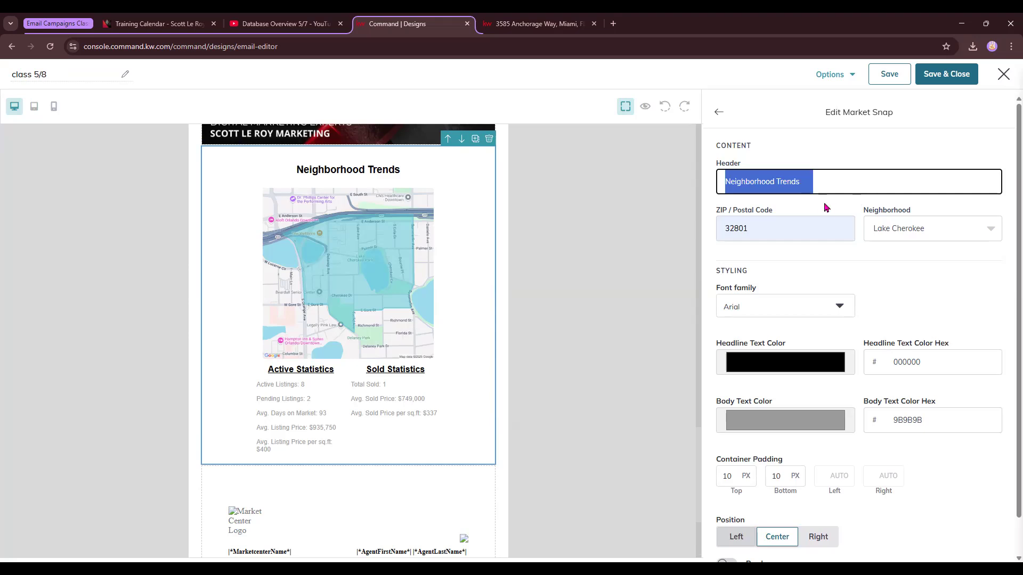
type("Lake Cherokee")
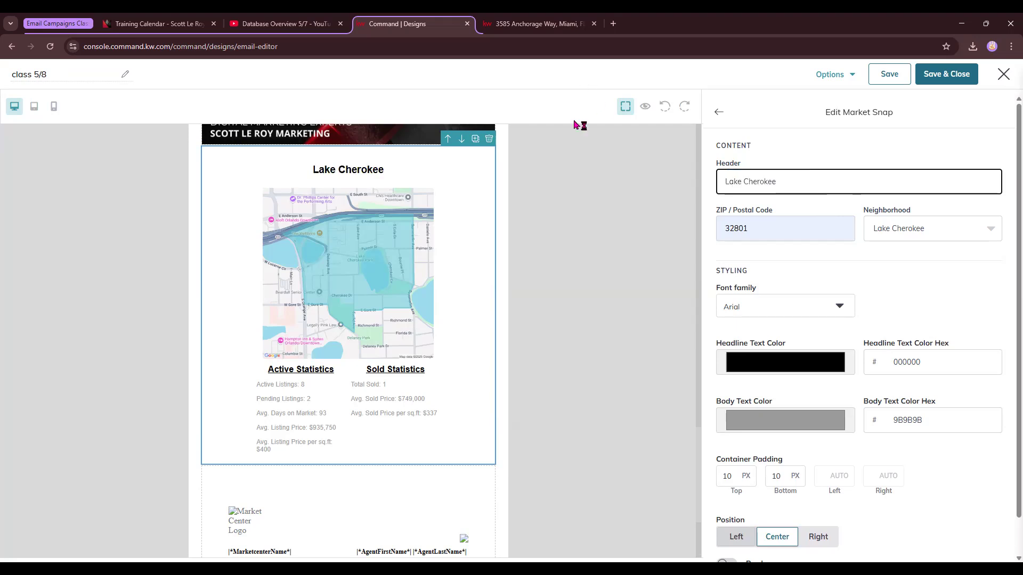
left_click(804, 307)
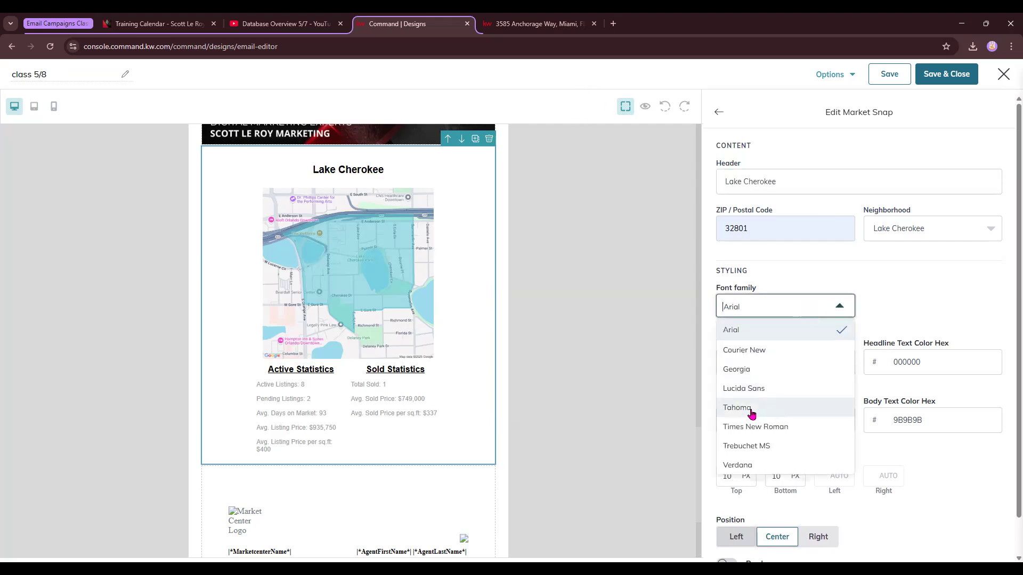
left_click(772, 410)
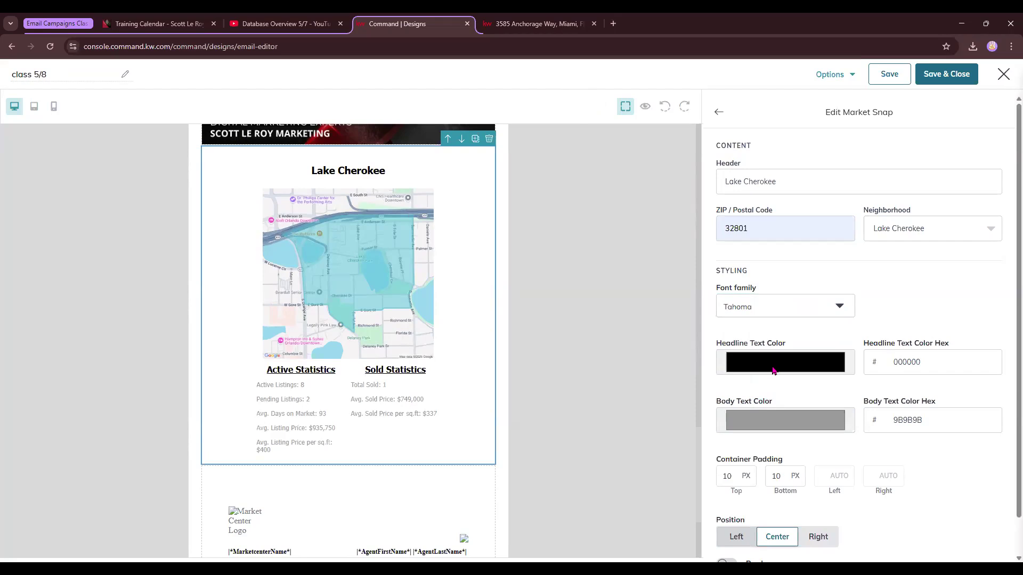
Set the Market Snap headline text color to the Sign Up button's red (e64e55) with the eyedropper.
left_click(774, 369)
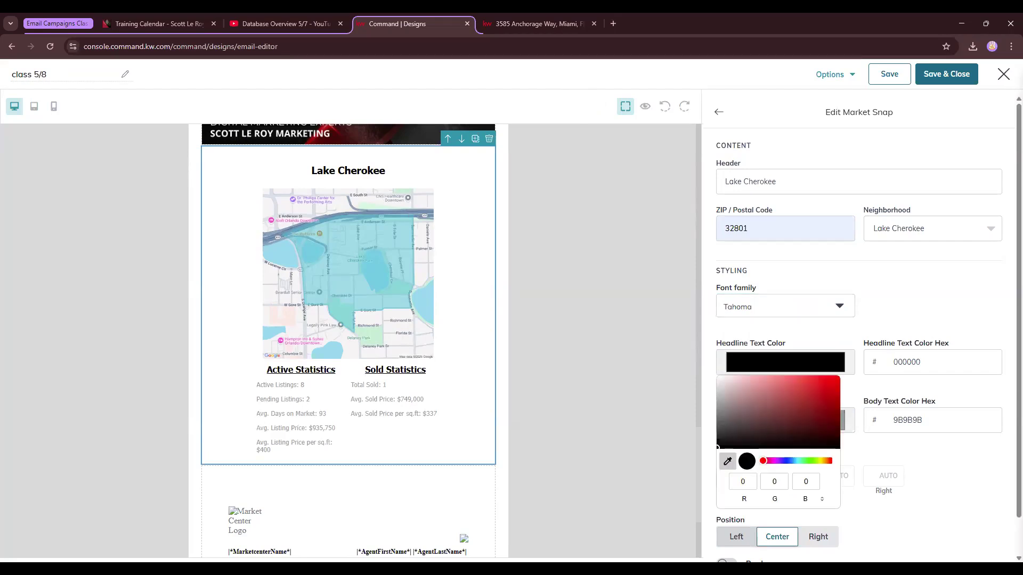
scroll(517, 241, "up", 20)
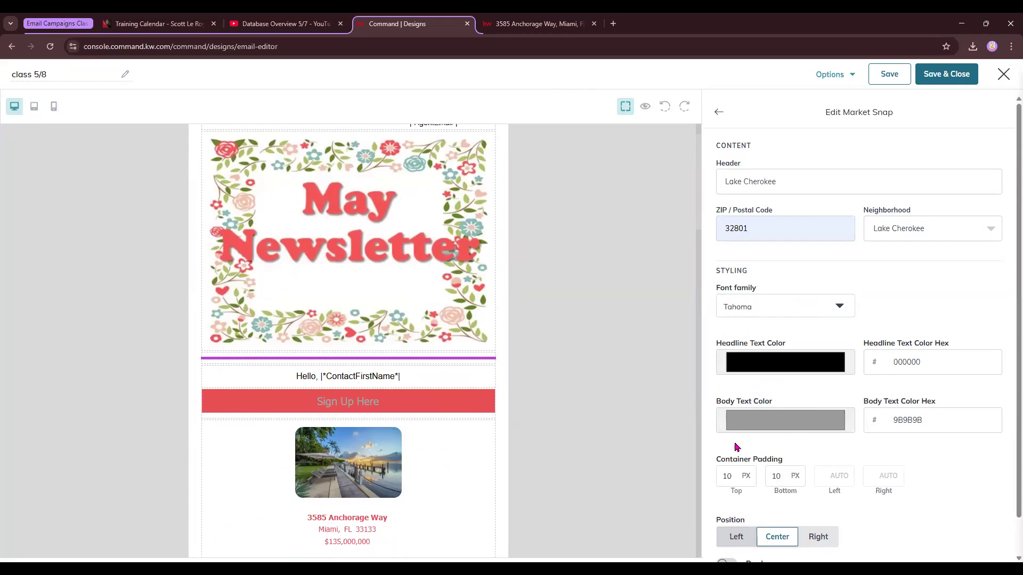
left_click(728, 460)
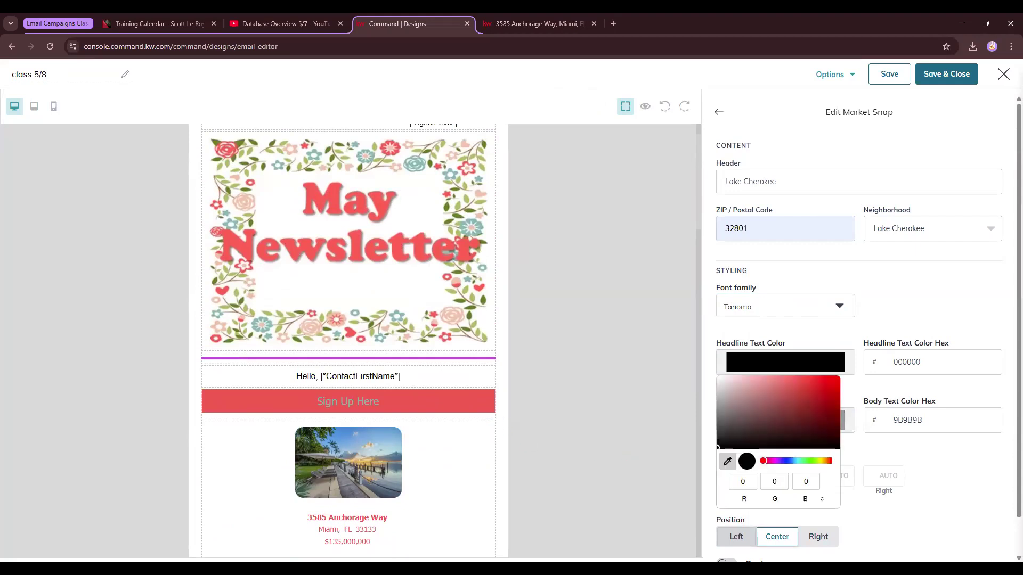
left_click(480, 416)
scroll(532, 409, "down", 20)
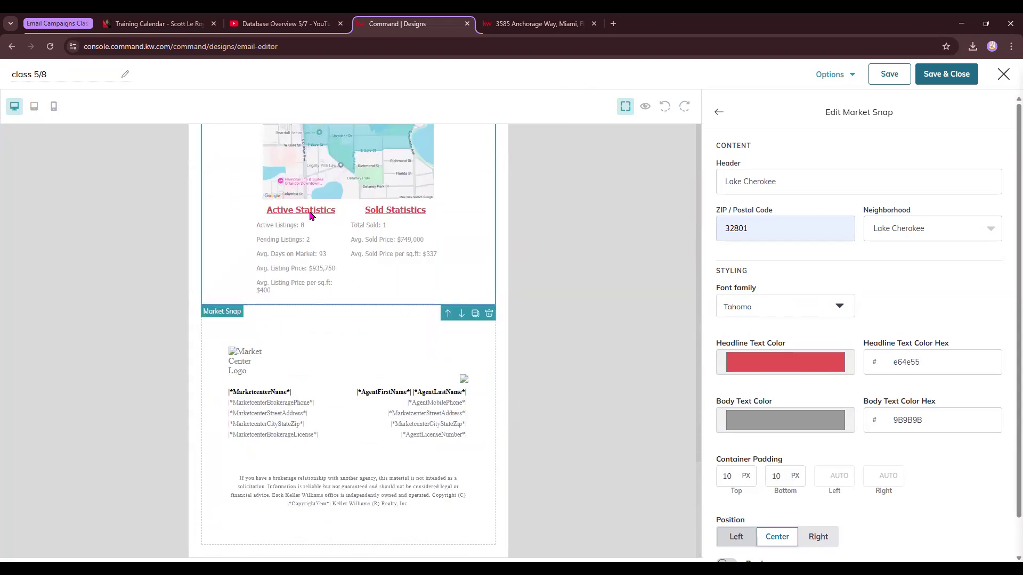
Set the Market Snap body text color to near-black 030303.
left_click(781, 420)
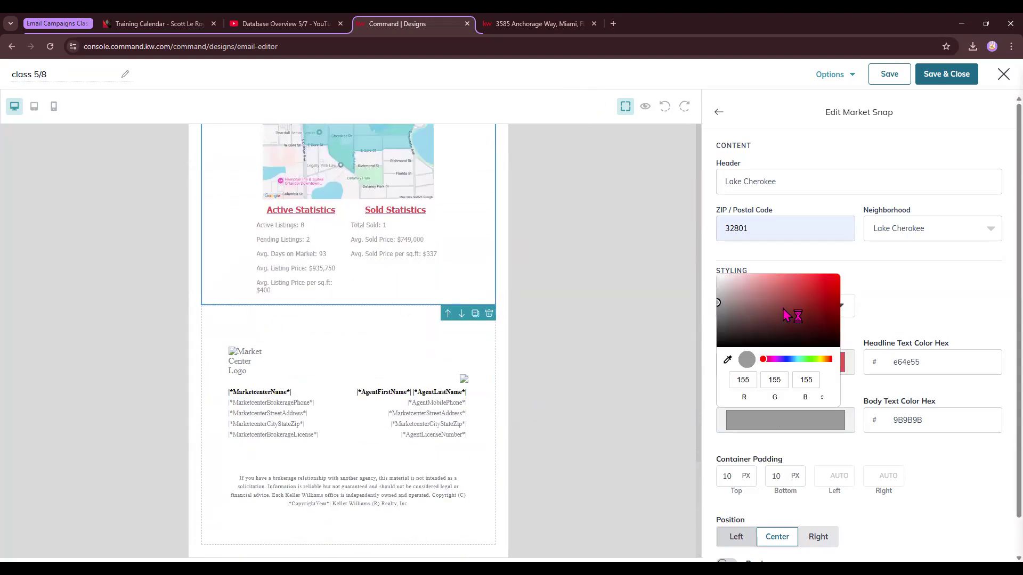
left_click(719, 311)
left_click_drag(722, 333, 719, 346)
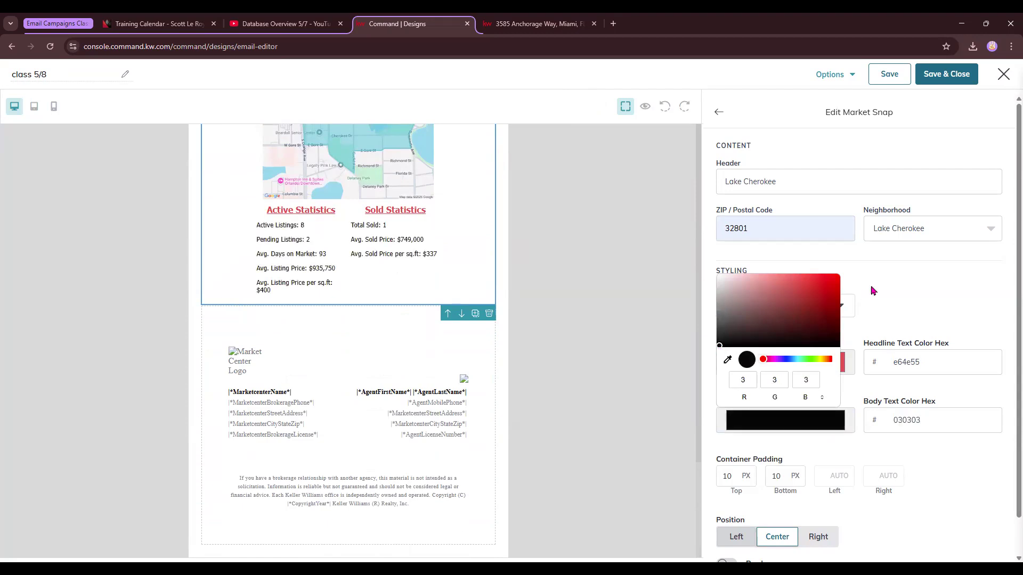
left_click(894, 282)
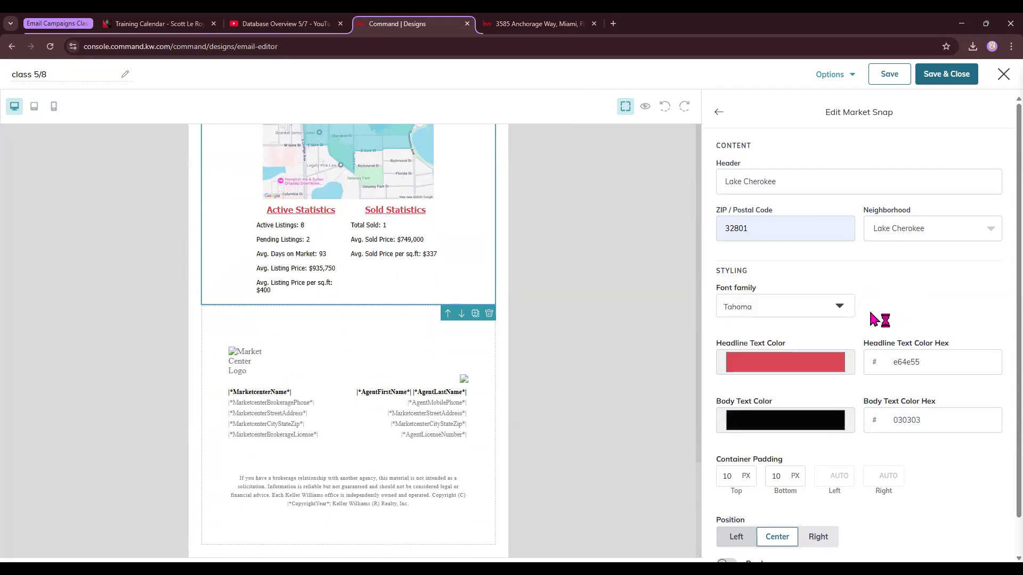
scroll(810, 436, "down", 1)
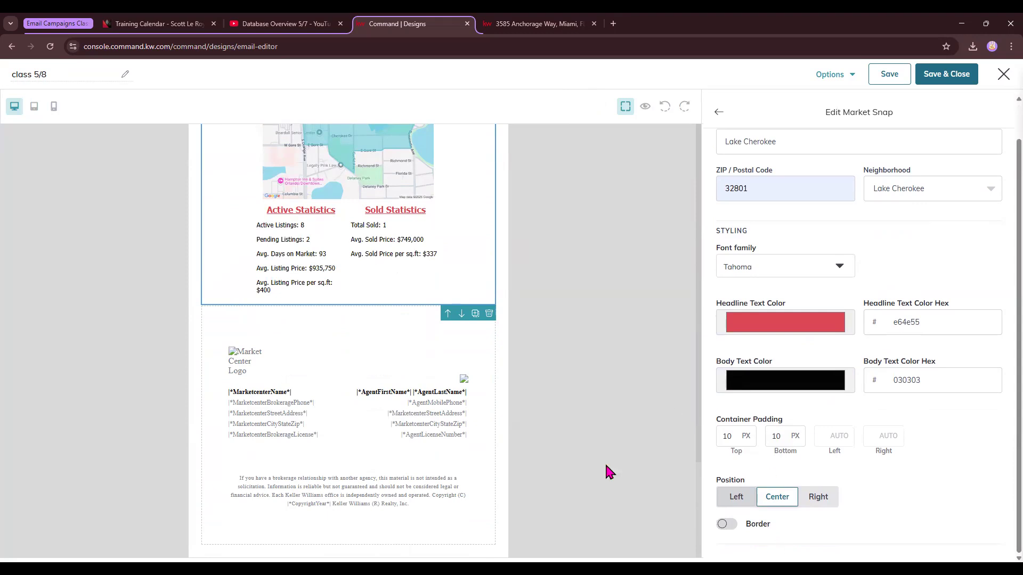
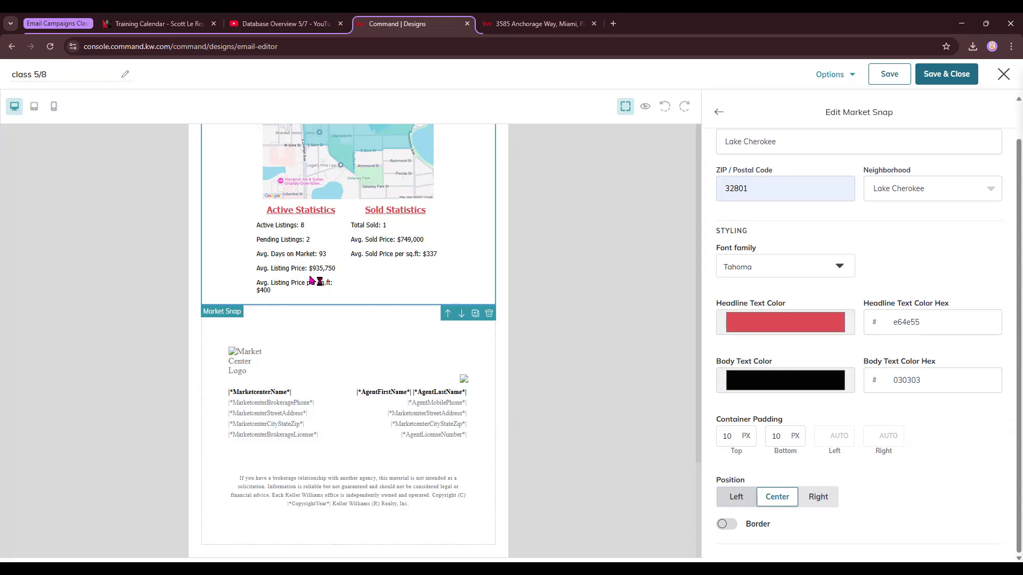
scroll(368, 248, "up", 2)
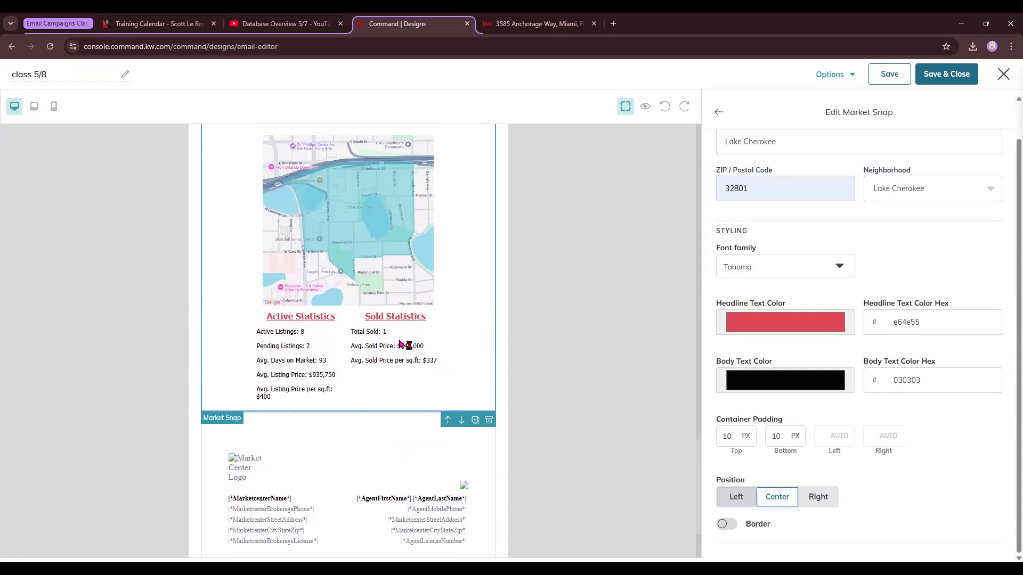
scroll(401, 345, "up", 10)
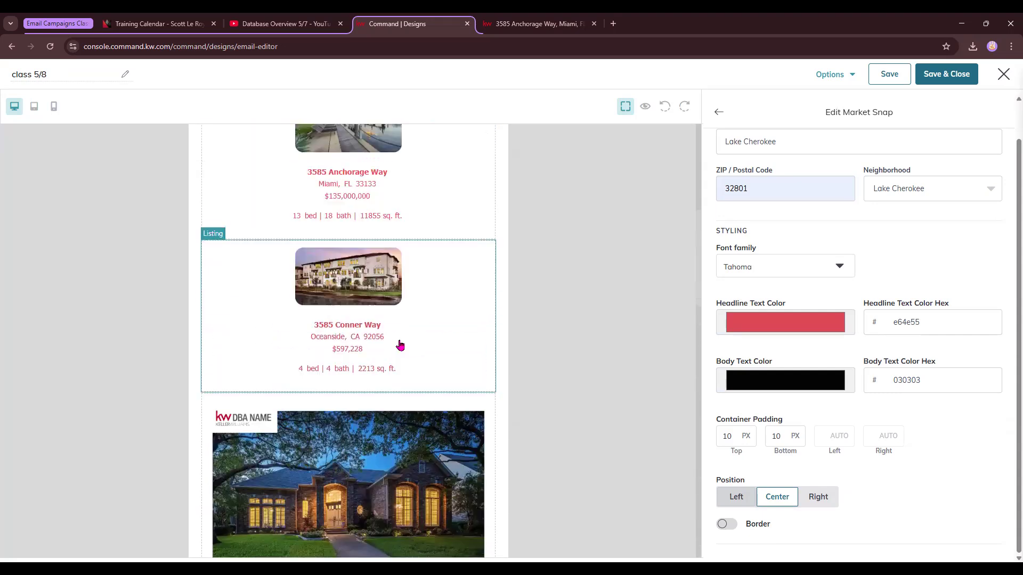
scroll(400, 345, "up", 10)
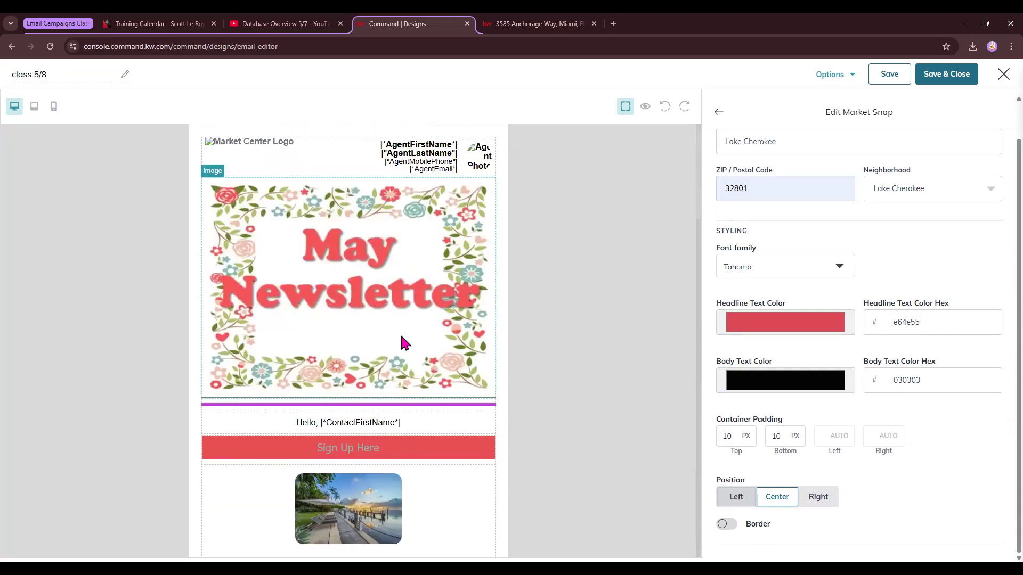
left_click(1003, 75)
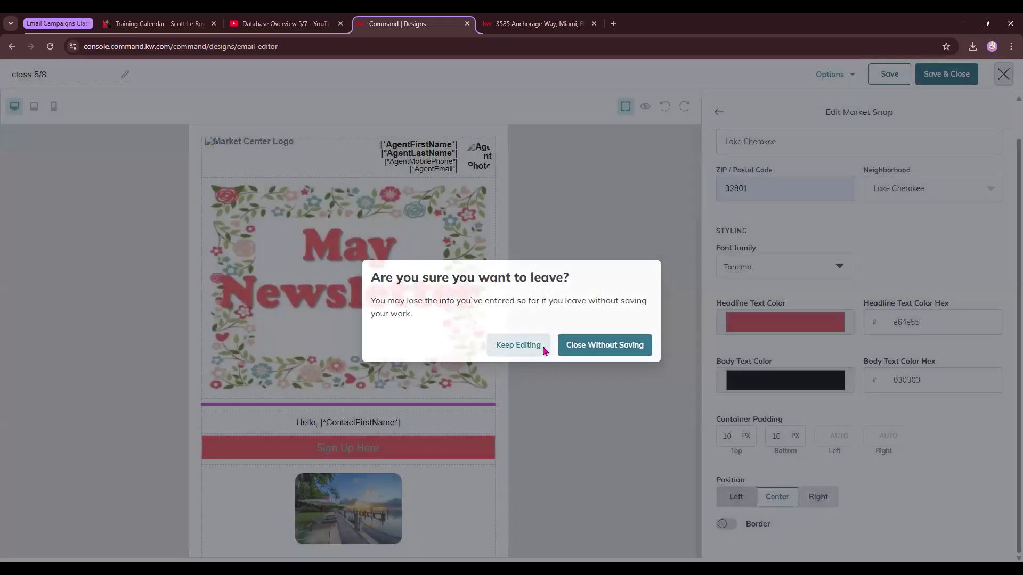
left_click(544, 350)
Preview the email design as contact 123 Test and scroll through it down to the legal footer.
left_click(719, 113)
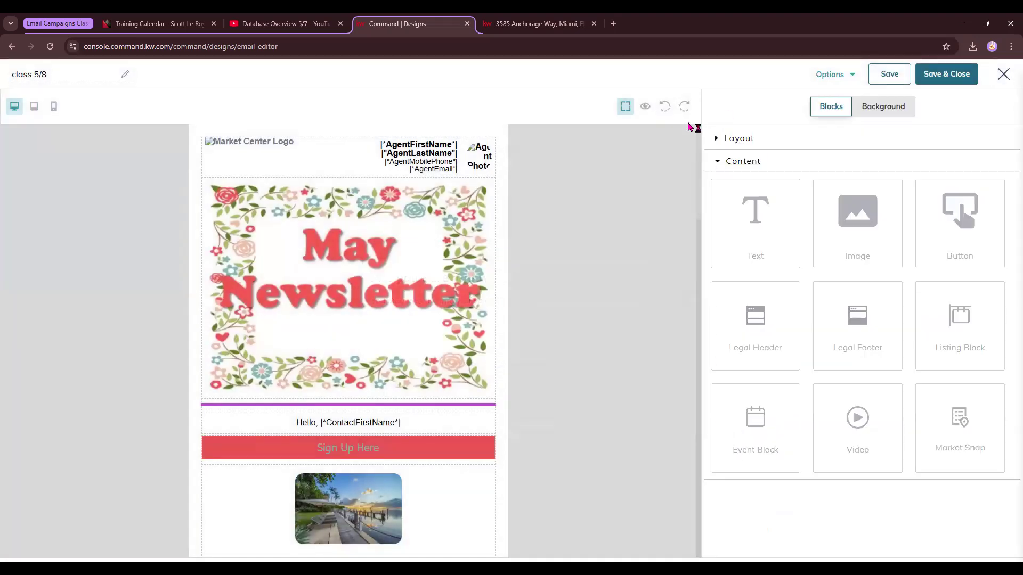
left_click(645, 107)
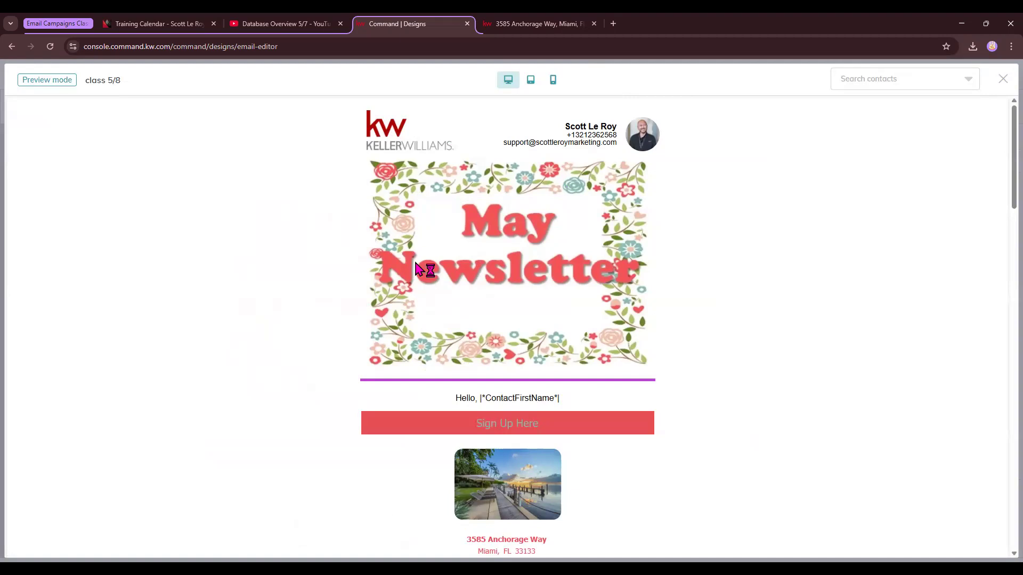
left_click(934, 89)
left_click(892, 106)
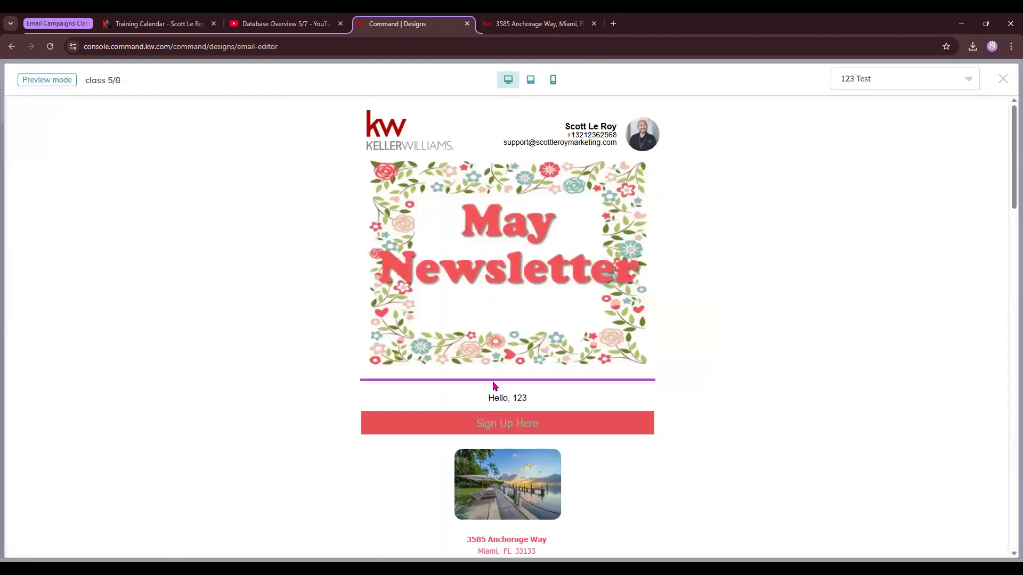
scroll(532, 346, "down", 5)
scroll(521, 318, "down", 10)
scroll(521, 318, "down", 15)
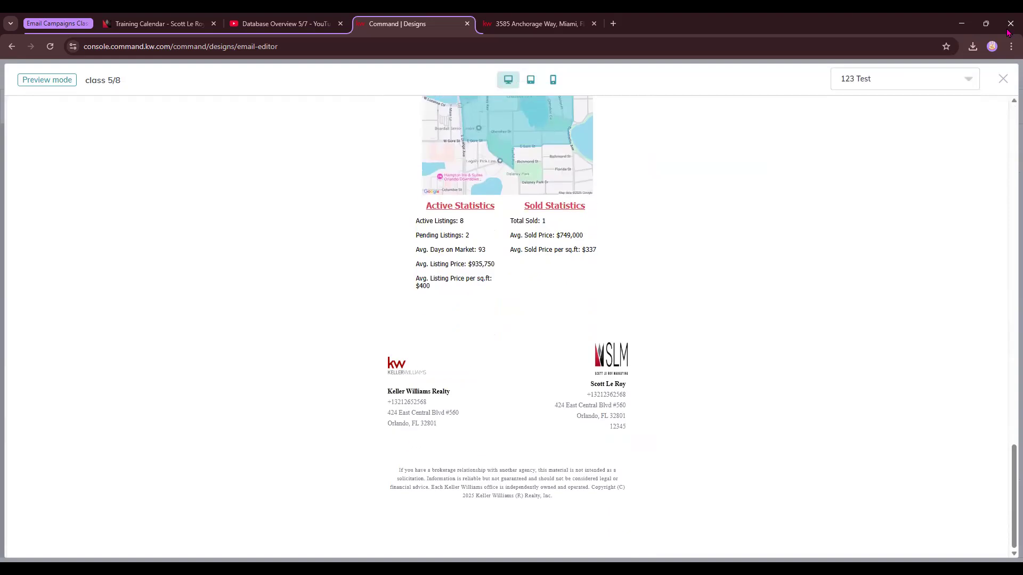
left_click(1003, 83)
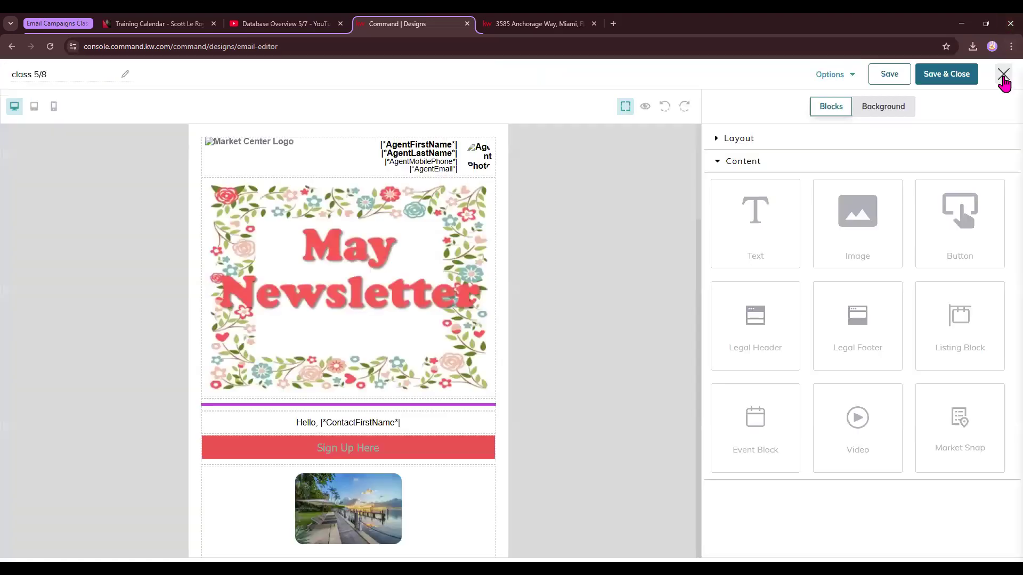
left_click(832, 76)
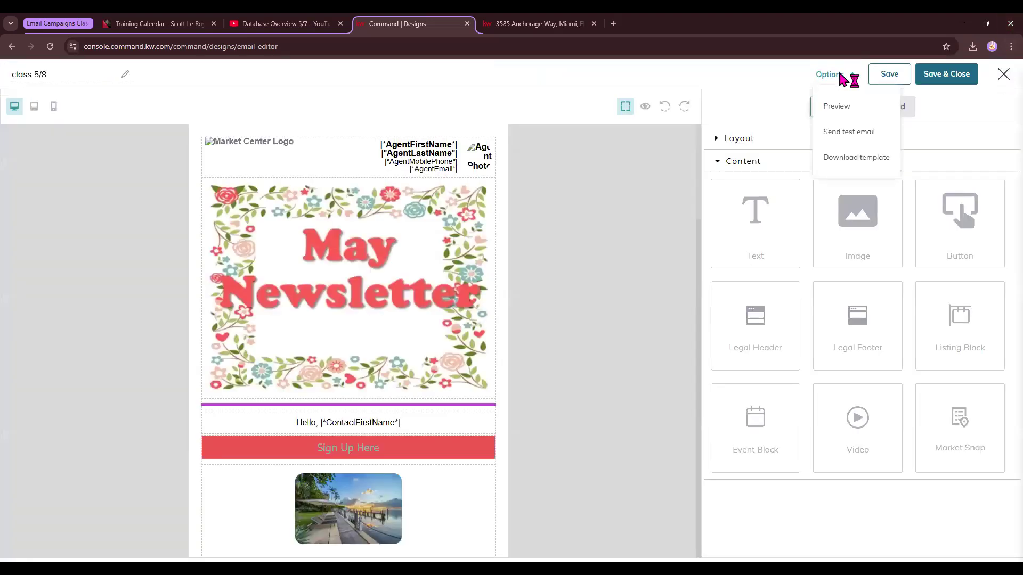
left_click(846, 132)
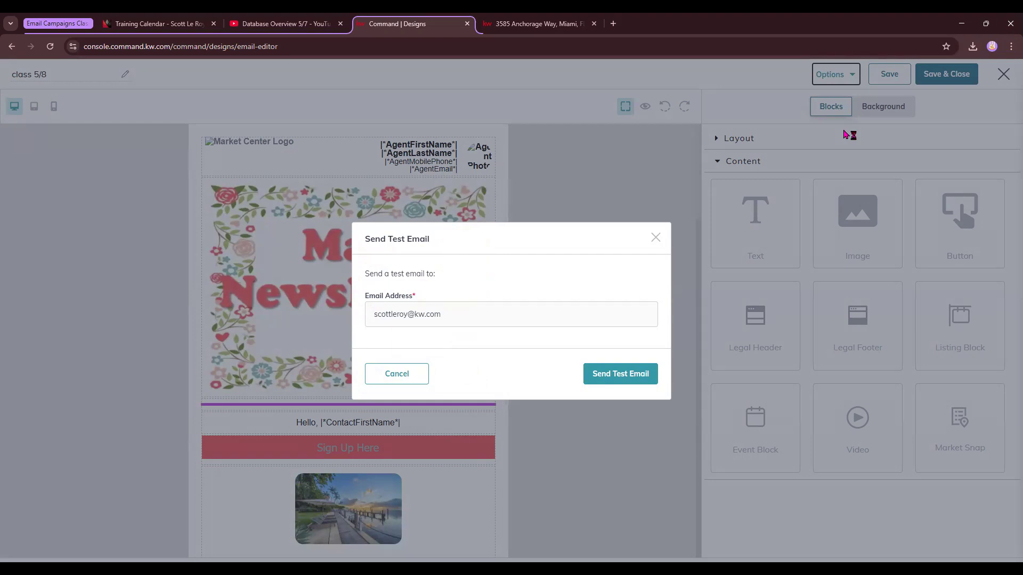
left_click(448, 312)
left_click(660, 244)
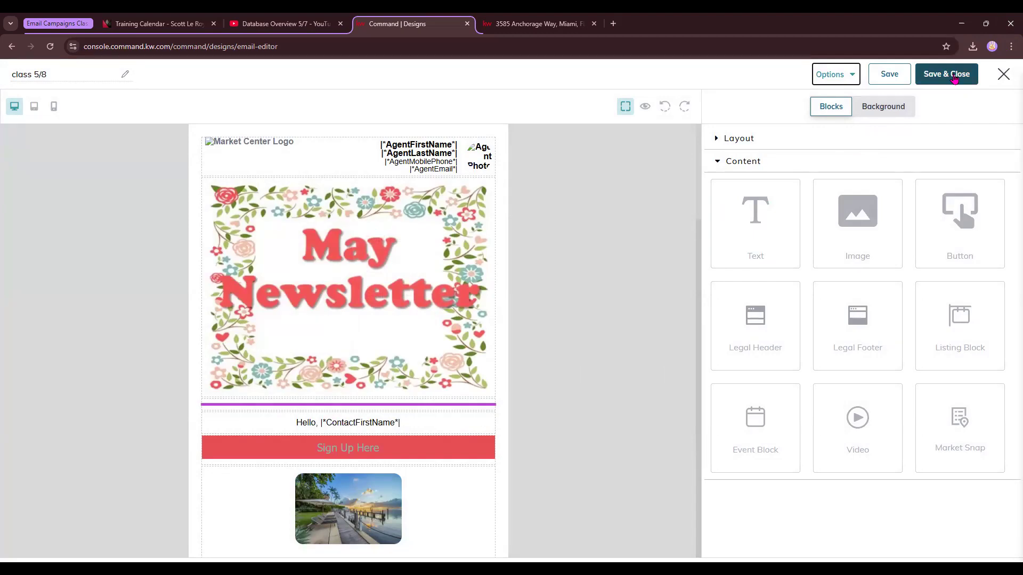
Save and close the class 5/8 email design.
left_click(954, 78)
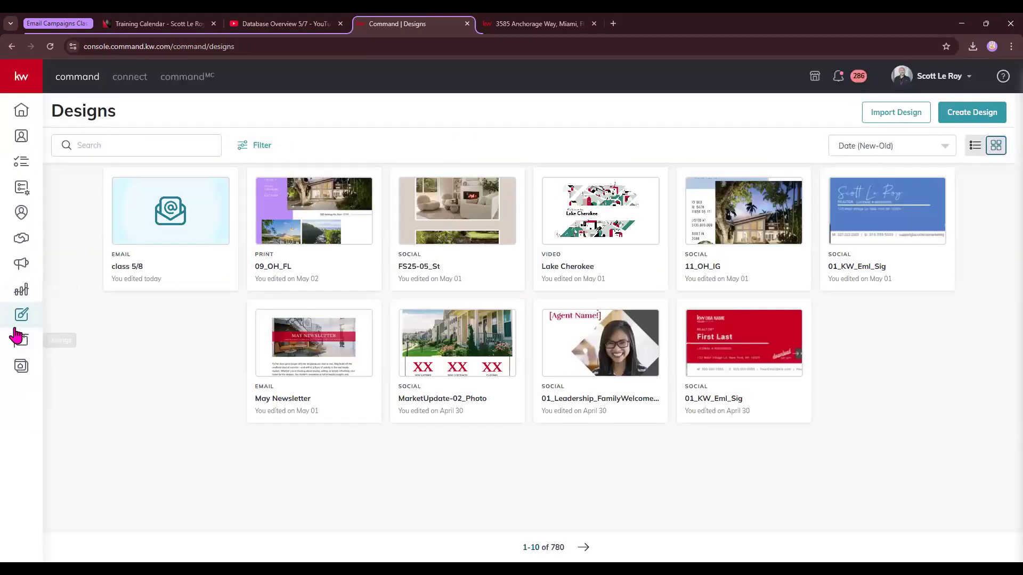
Create a new email campaign named class 5/8 with the goal Other, running on Command Email.
left_click(25, 269)
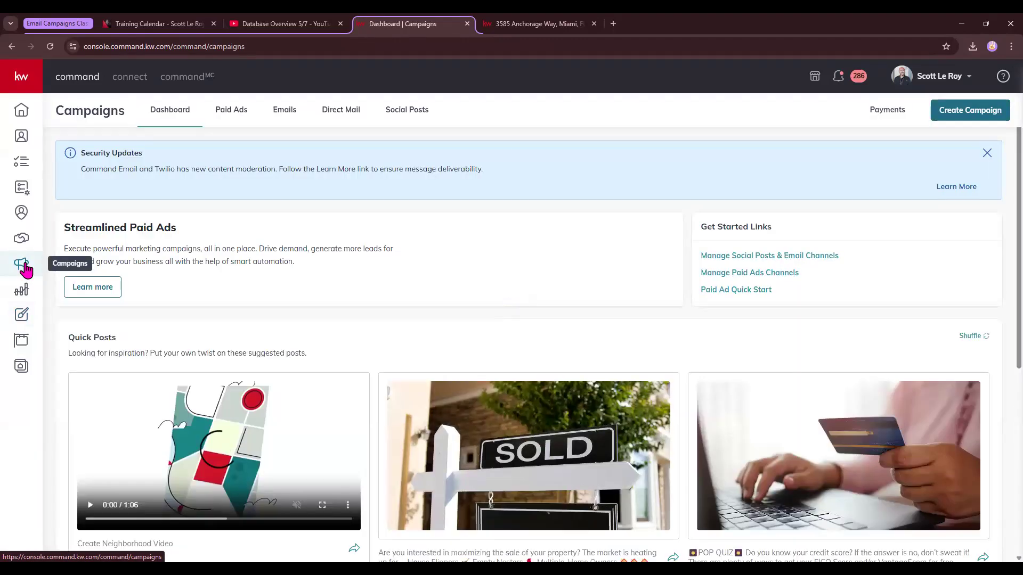
left_click(970, 114)
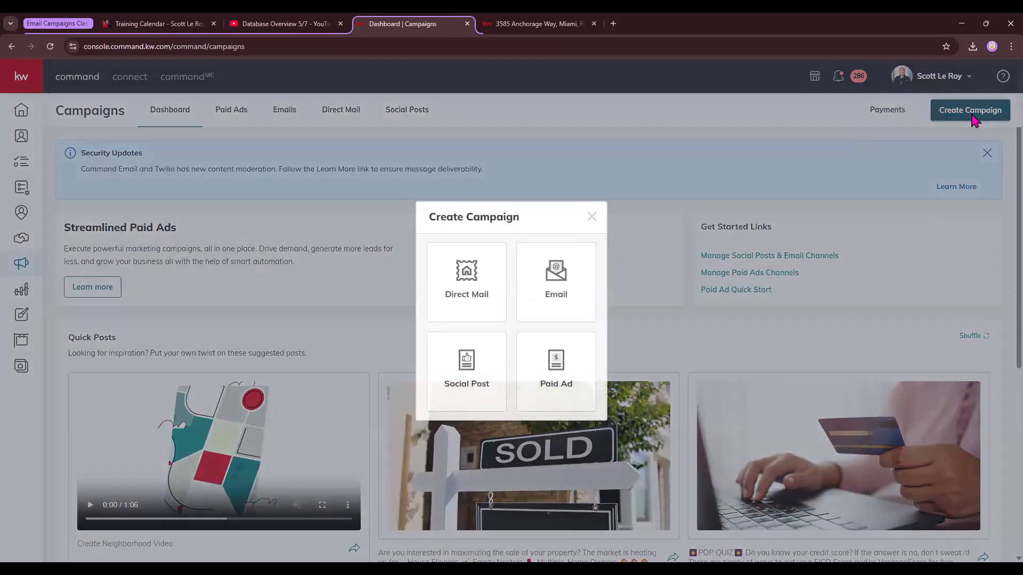
left_click(568, 283)
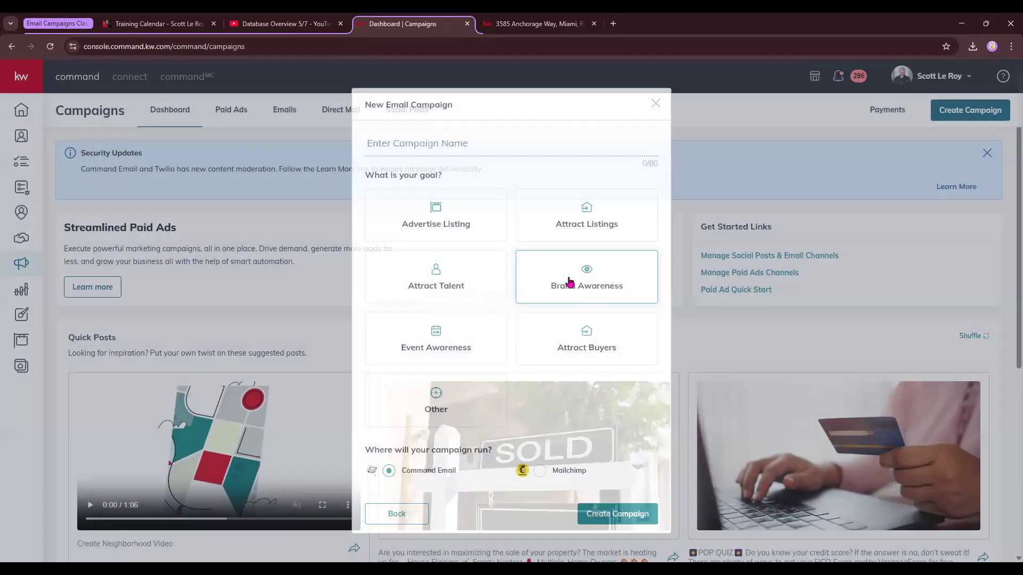
left_click(452, 143)
type("c")
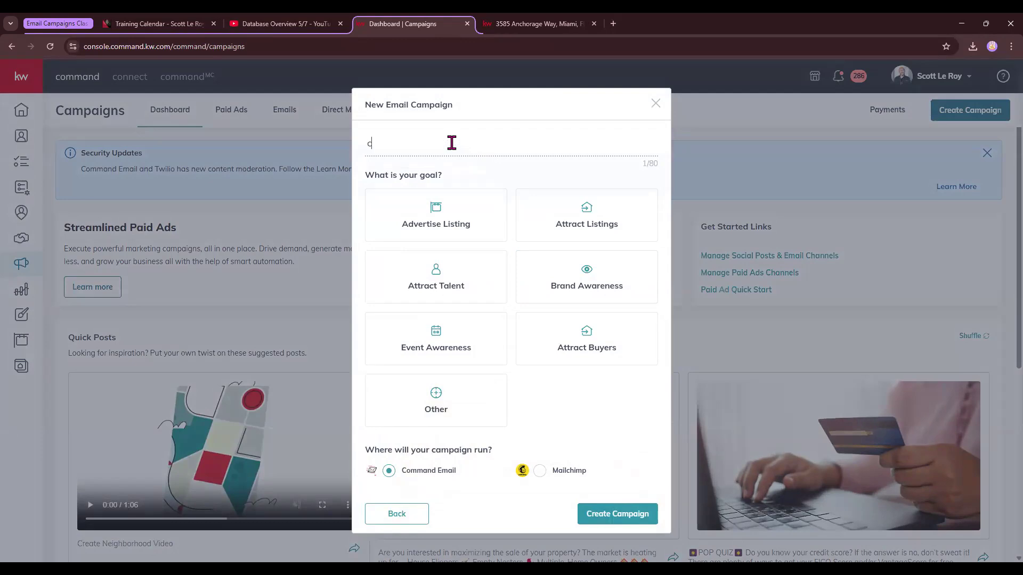
type("lass 5/8")
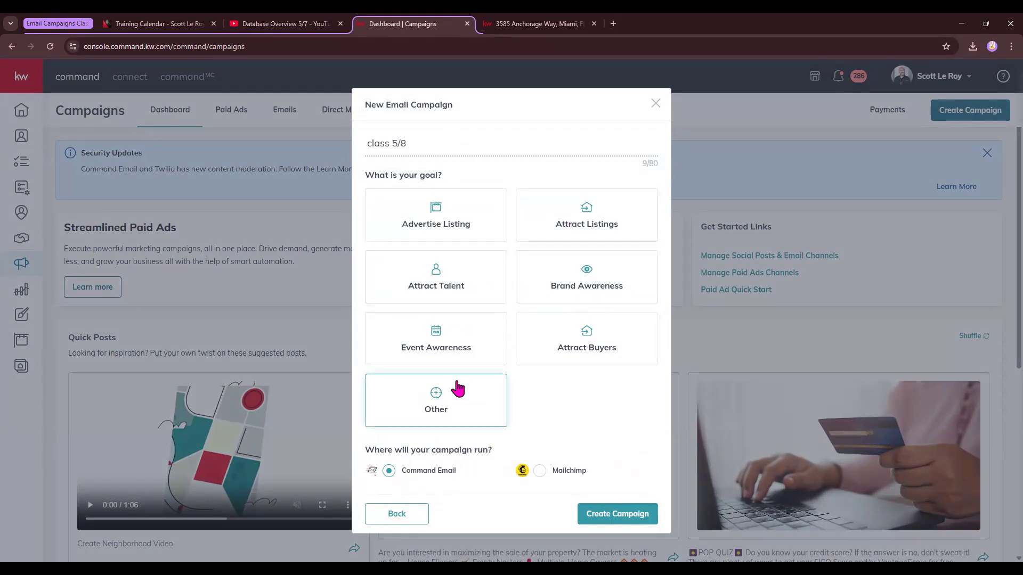
left_click(450, 406)
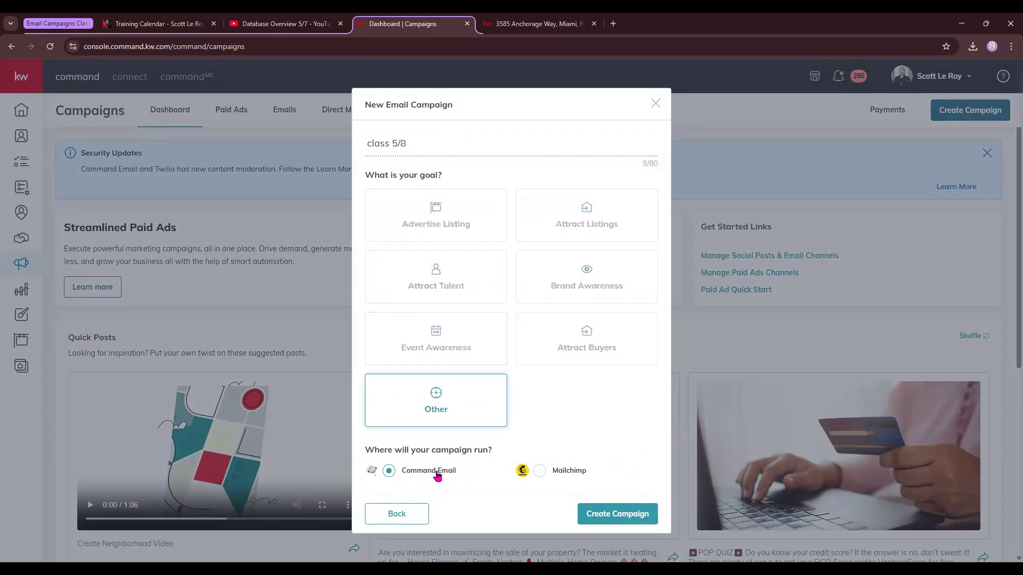
left_click(617, 514)
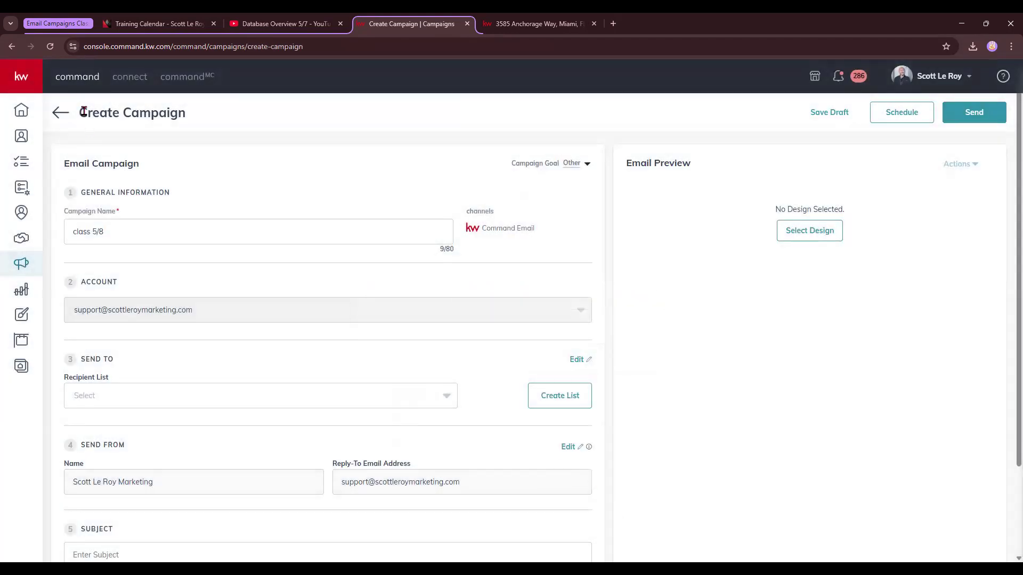
Review the campaign form's name, account and Send To sections, including the Create List dialog.
left_click_drag(79, 112, 208, 115)
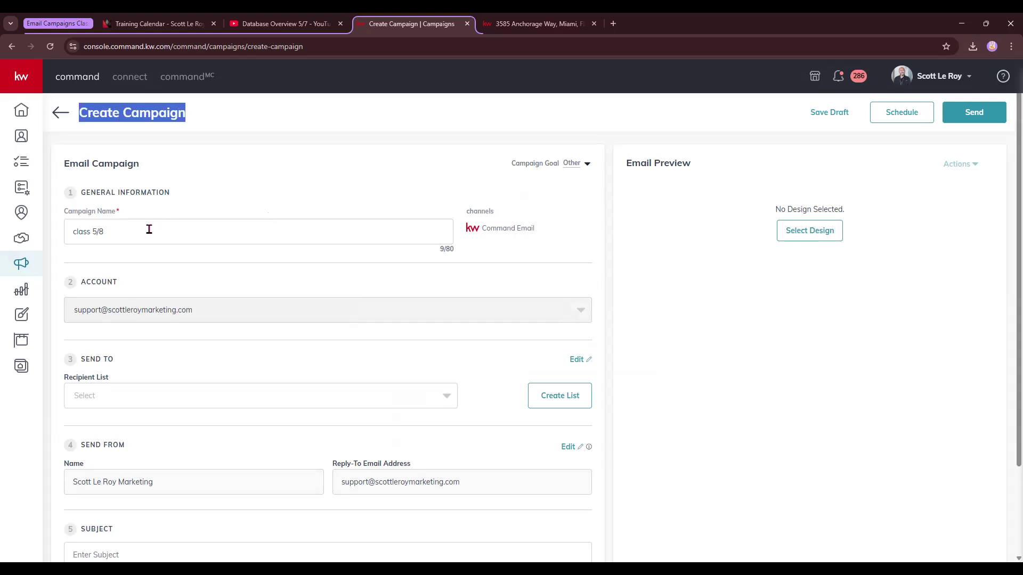
left_click_drag(66, 231, 149, 233)
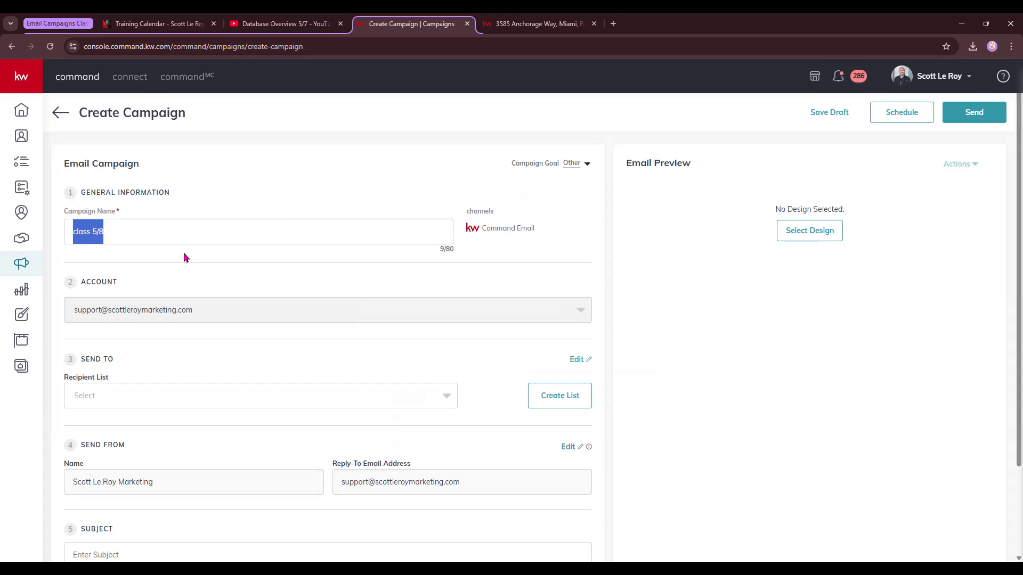
left_click_drag(86, 282, 167, 294)
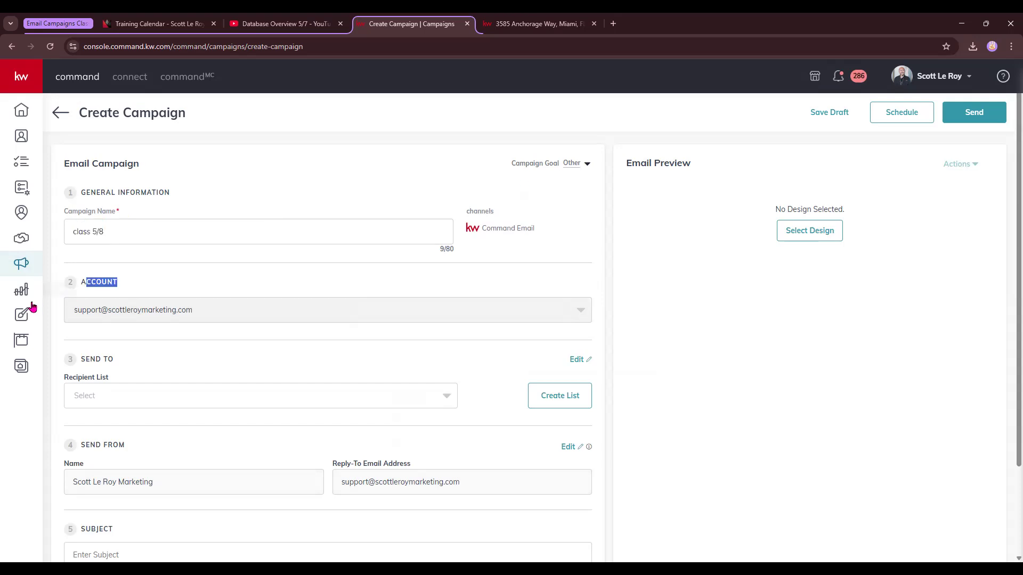
scroll(118, 314, "down", 2)
left_click_drag(81, 251, 139, 259)
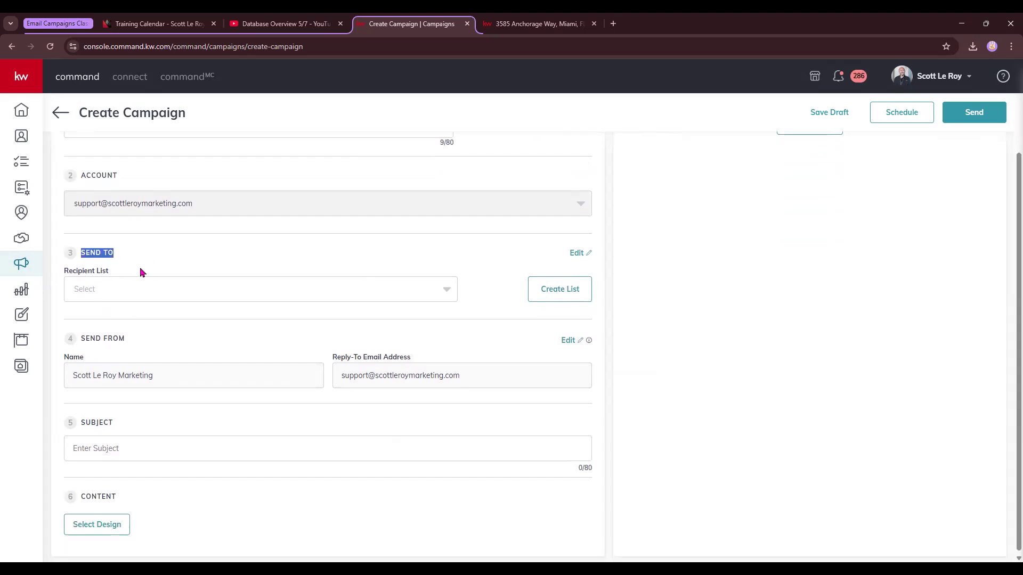
left_click(575, 293)
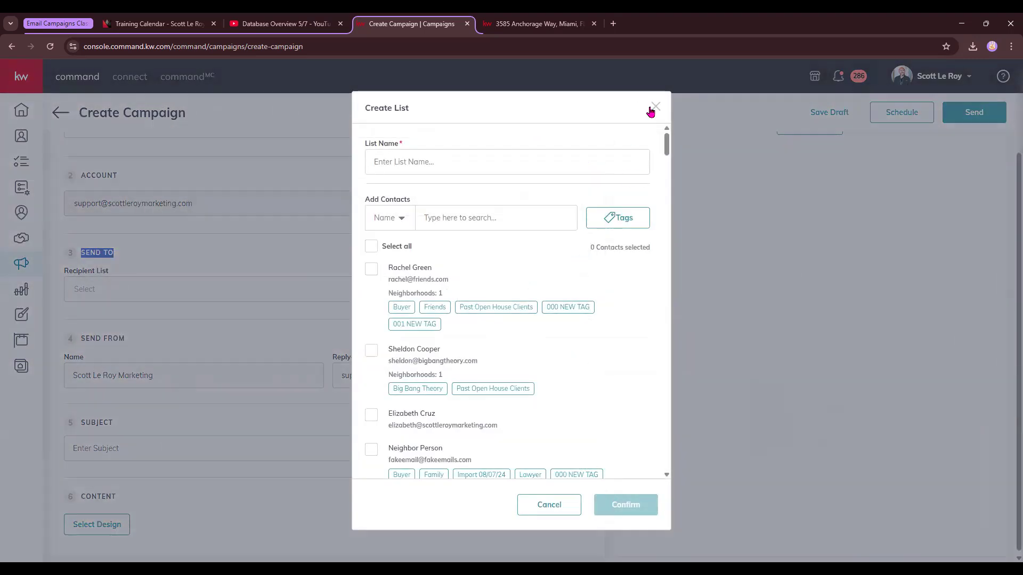
left_click(654, 107)
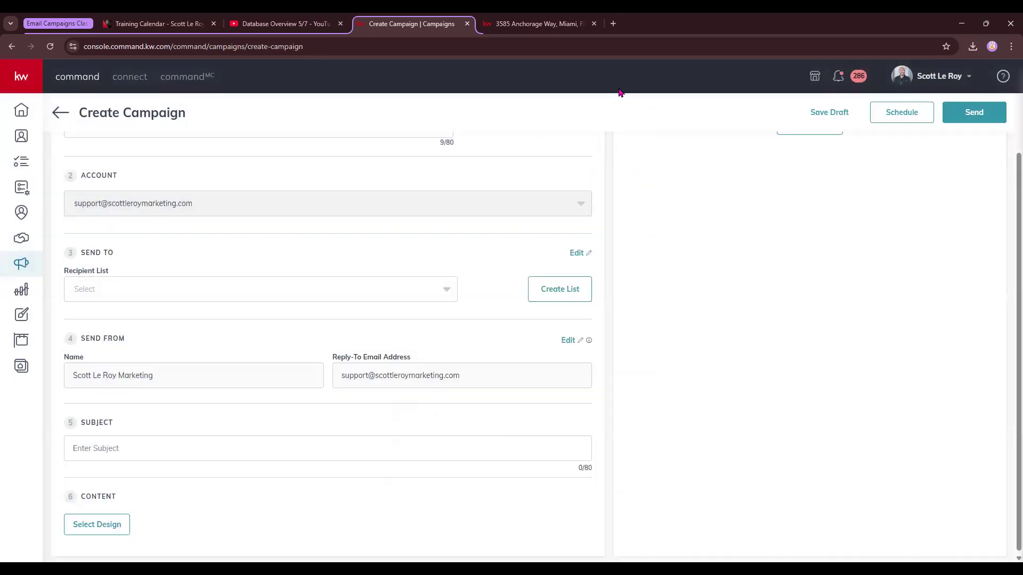
In the other browser tab, go to agent.kw.com and open the Campaigns page.
left_click(489, 19)
left_click(512, 47)
type("ag")
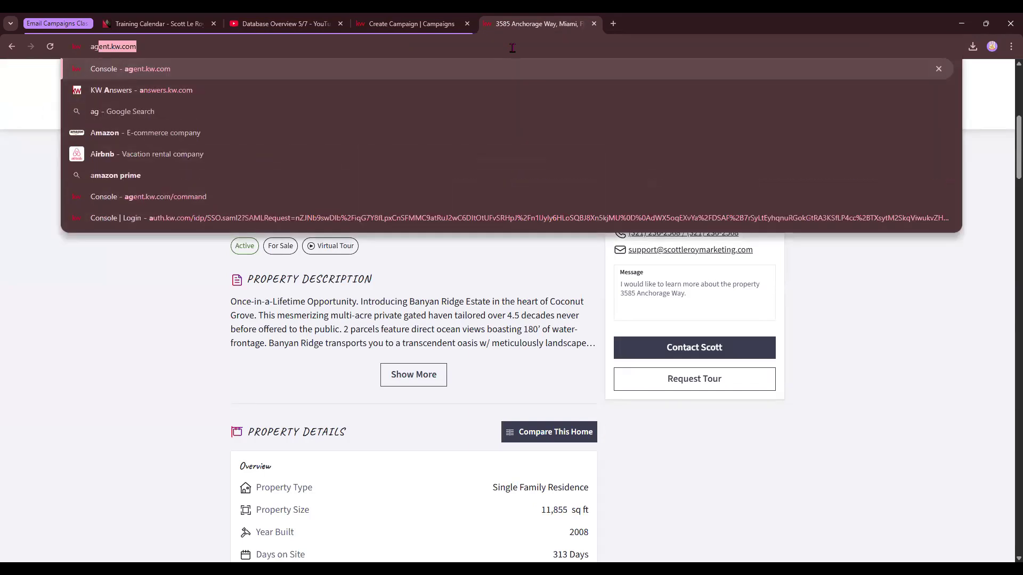
key("Return")
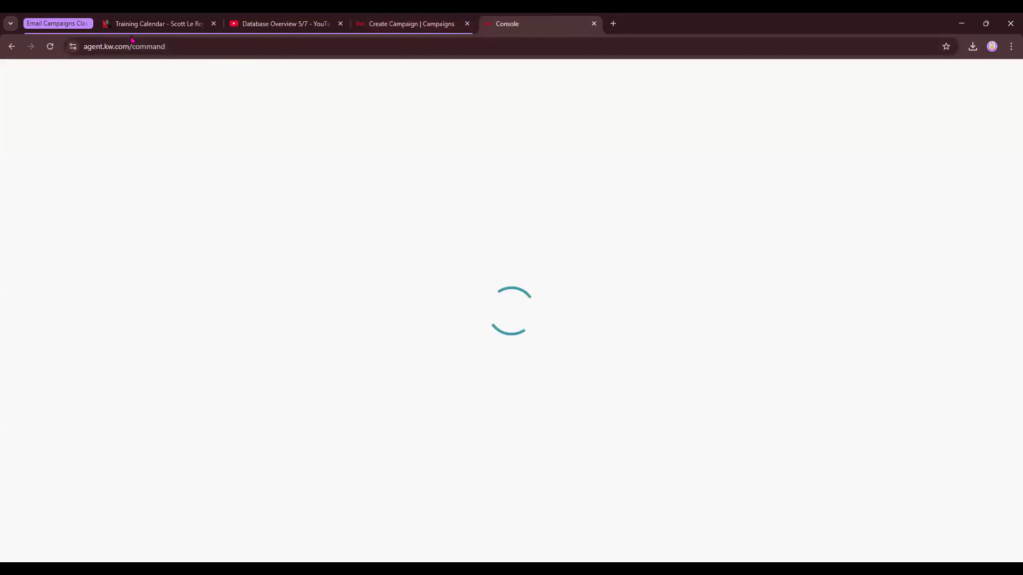
left_click(220, 73)
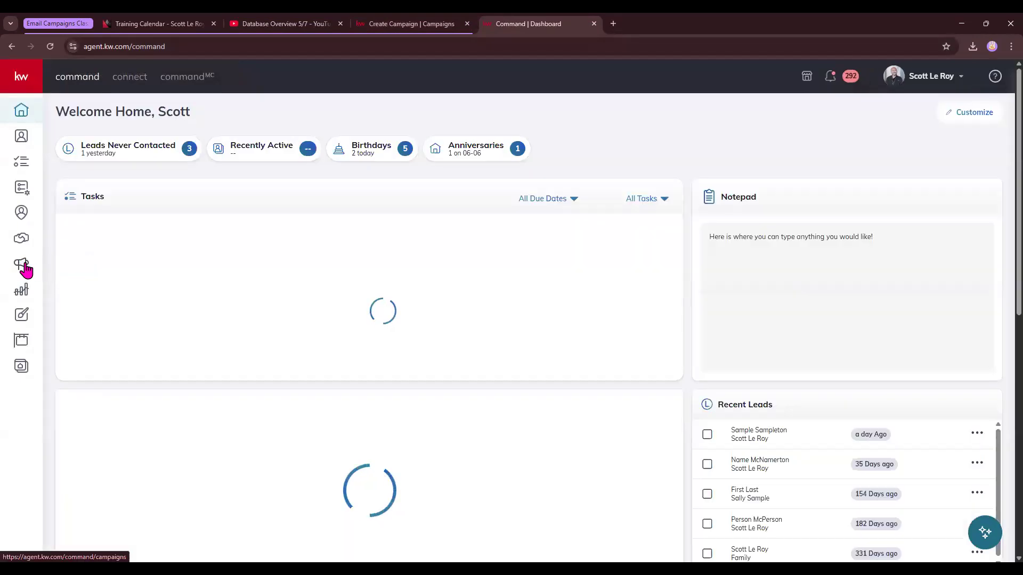
left_click(22, 265)
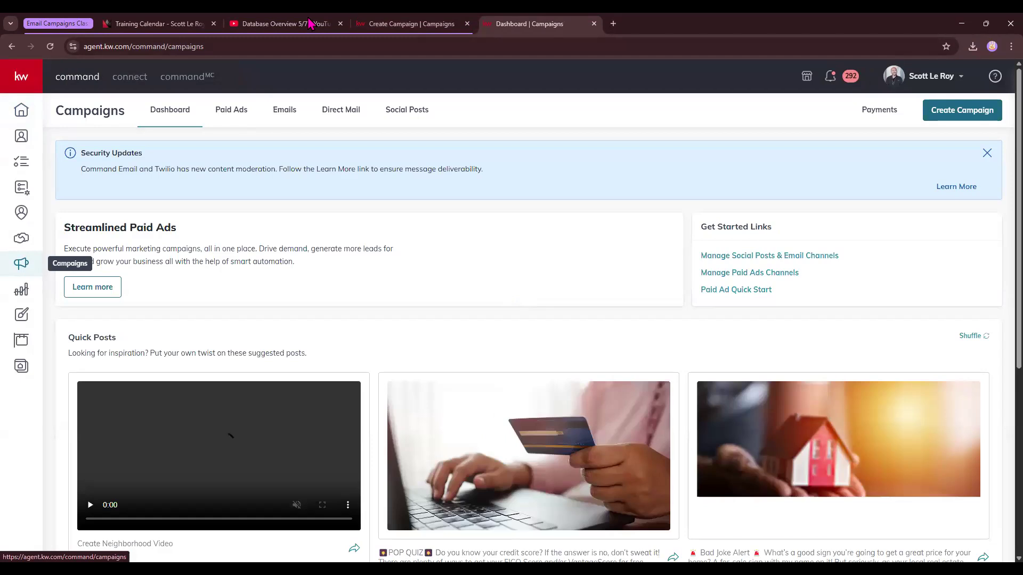
Switch to the agent.kw.com tab and open the Email Lists page from the Emails campaigns section.
left_click(362, 23)
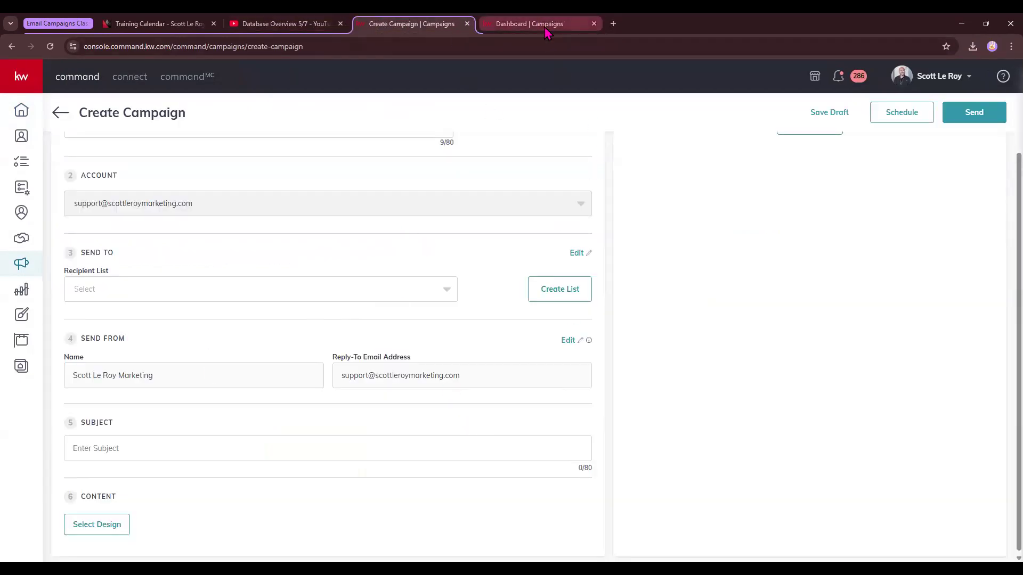
left_click(525, 24)
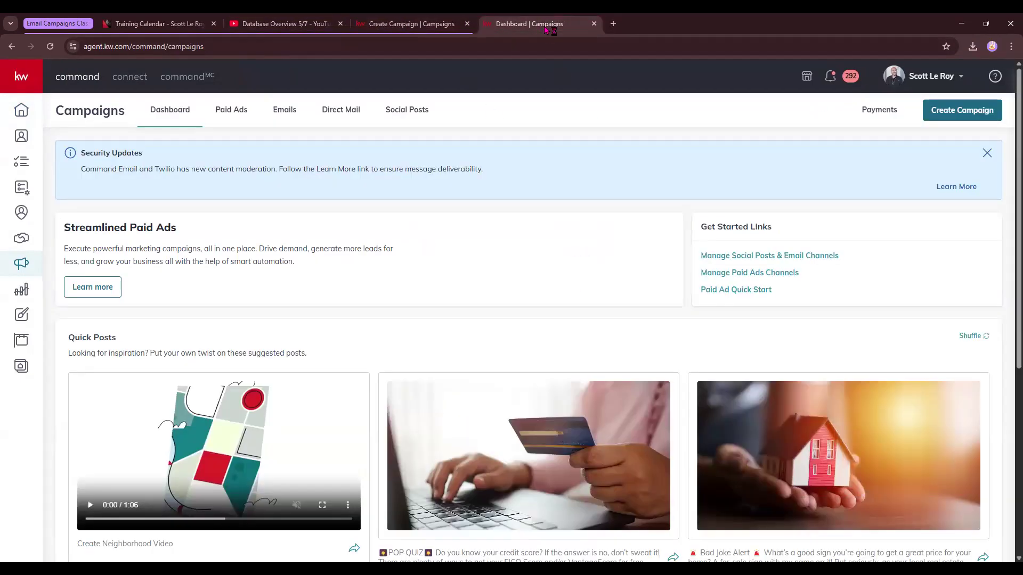
left_click(285, 111)
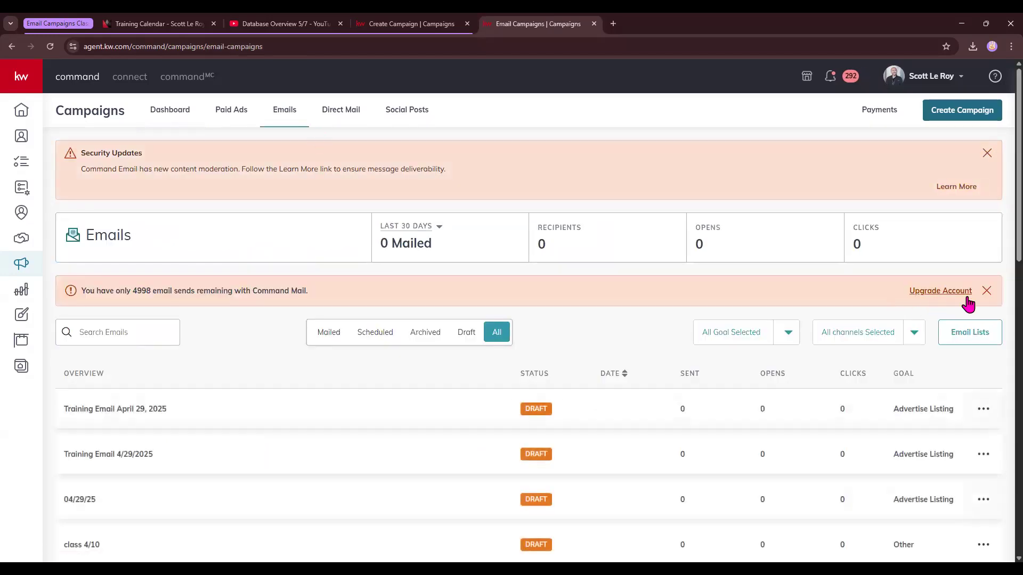
left_click(971, 334)
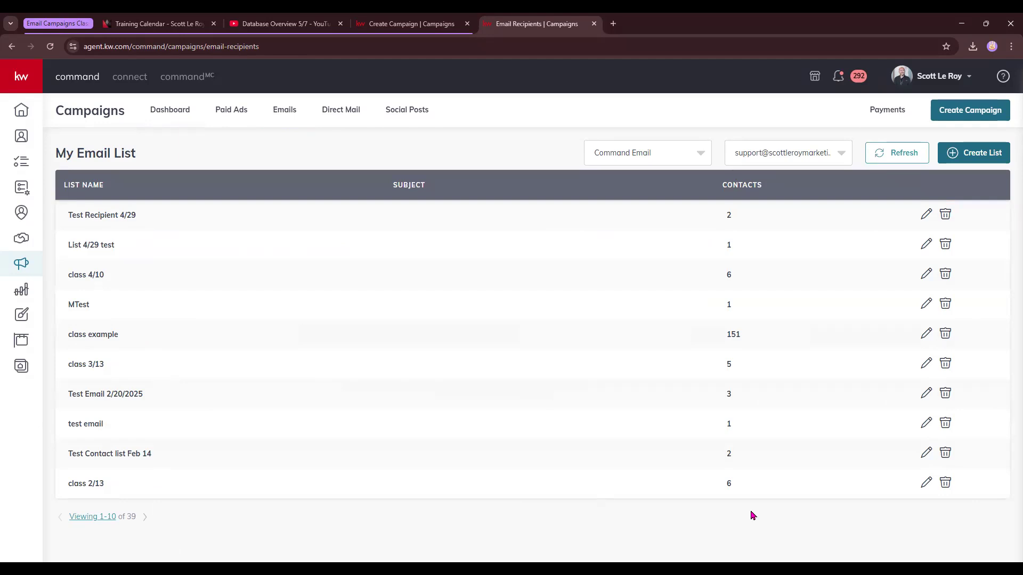
Start creating a new email list named 5/8 demo.
left_click(970, 154)
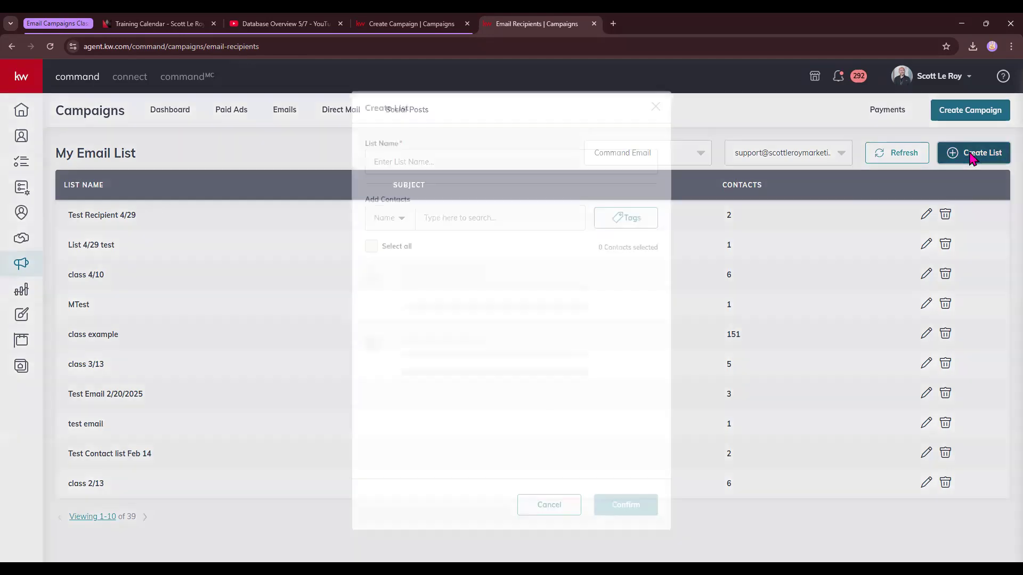
left_click(409, 156)
type("5")
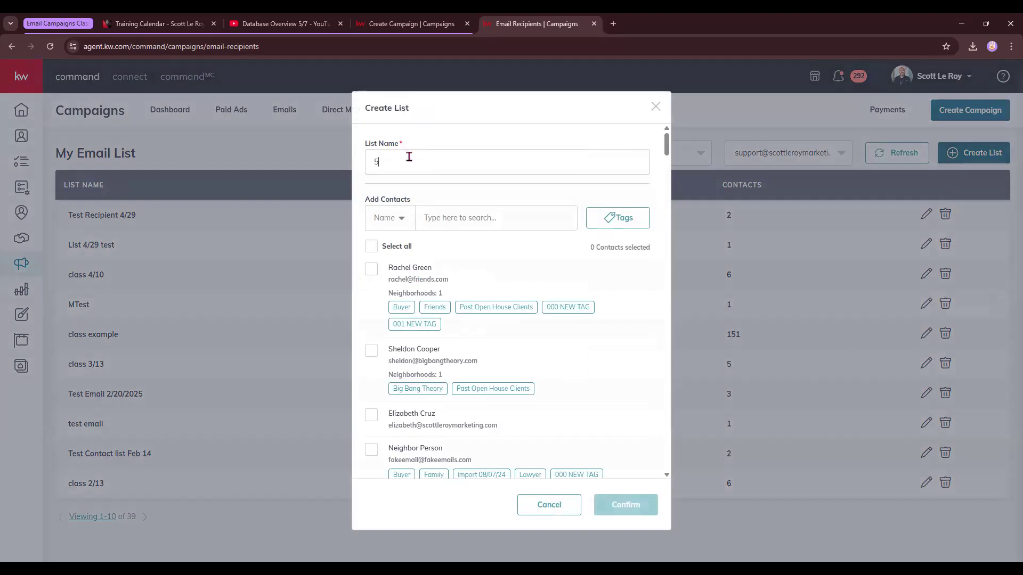
type("/8 demo")
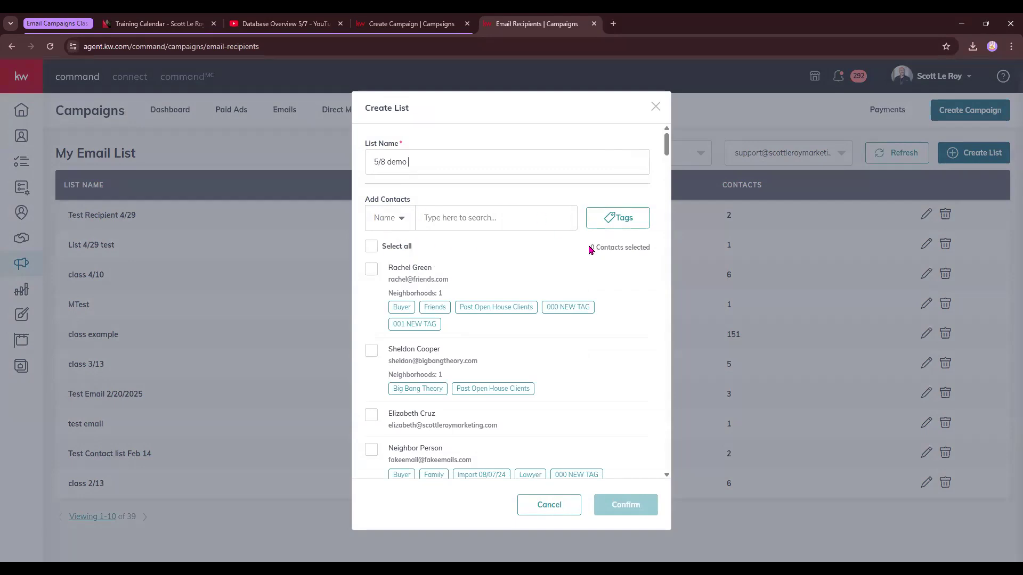
Filter the list's contacts by the class demo tag.
left_click(640, 221)
scroll(610, 299, "down", 12)
left_click(593, 435)
scroll(585, 362, "down", 10)
scroll(585, 366, "down", 10)
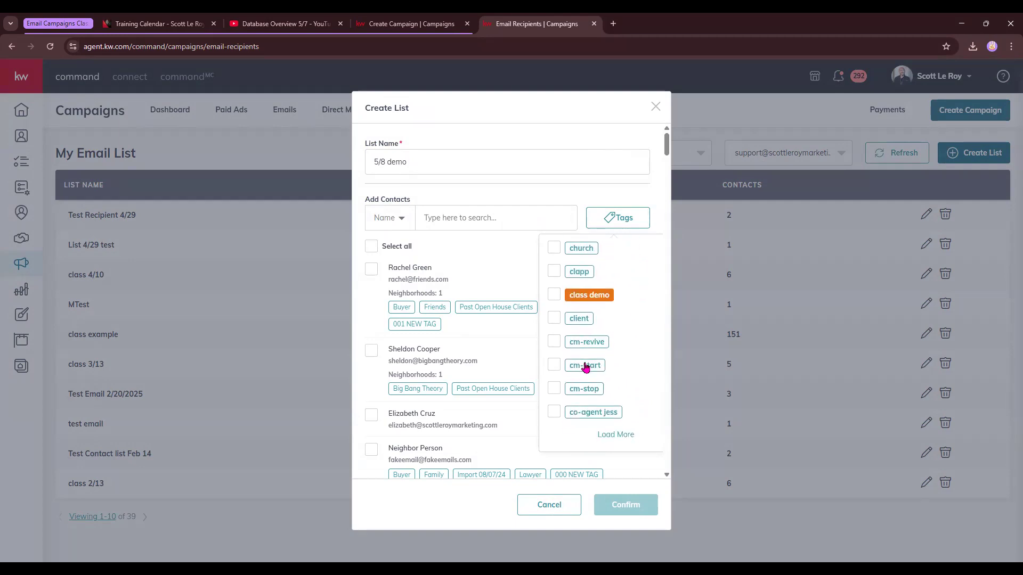
left_click(576, 299)
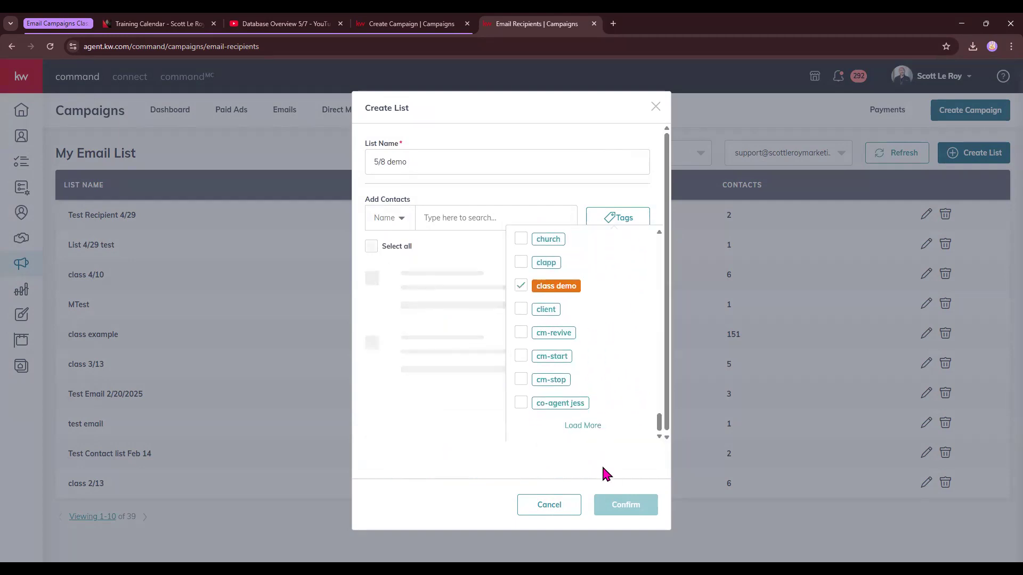
left_click(592, 197)
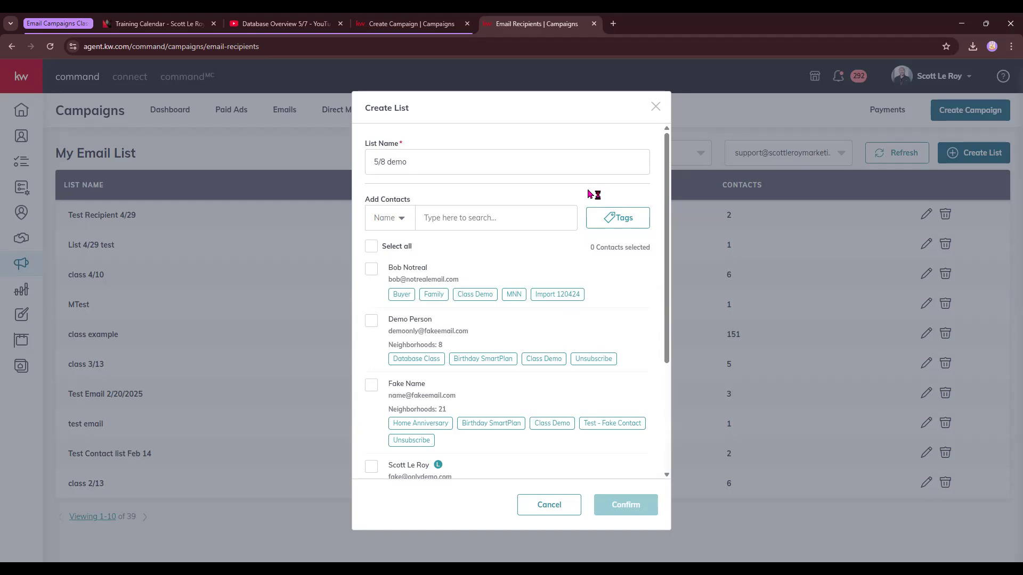
Select all the tagged contacts and confirm the new 5/8 demo list.
left_click(372, 246)
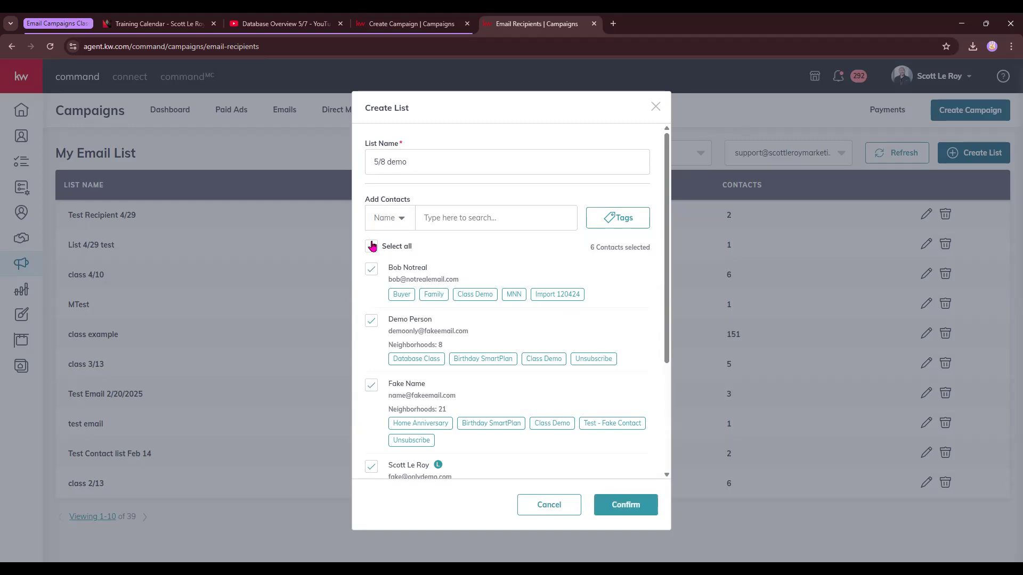
scroll(535, 252, "down", 1)
scroll(536, 252, "down", 3)
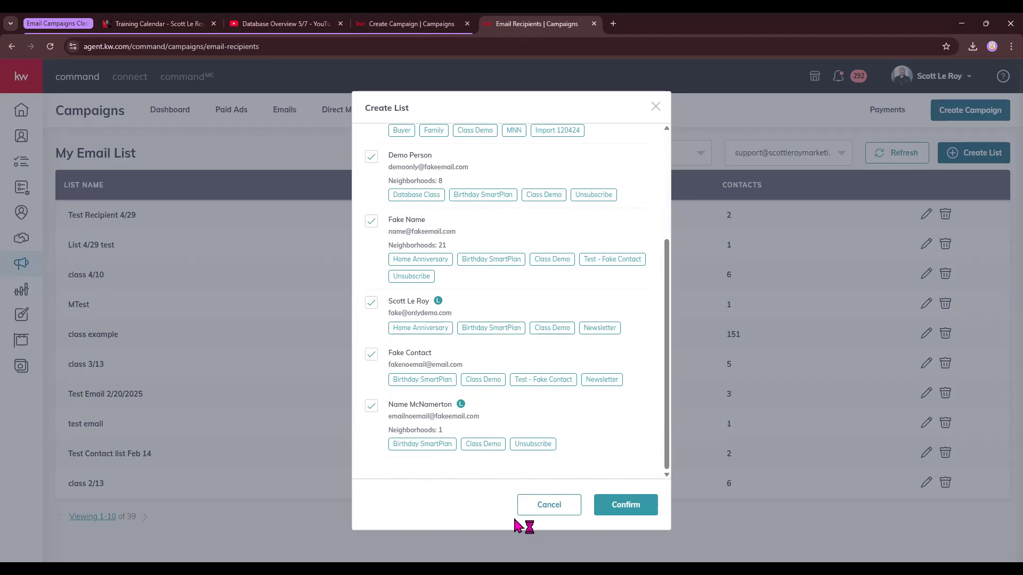
scroll(569, 432, "up", 3)
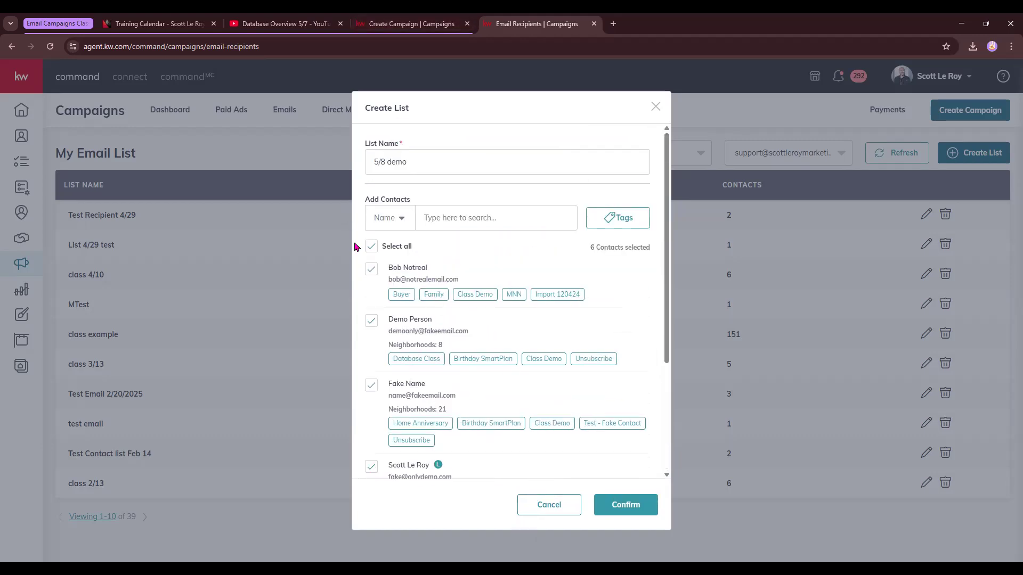
scroll(490, 326, "down", 3)
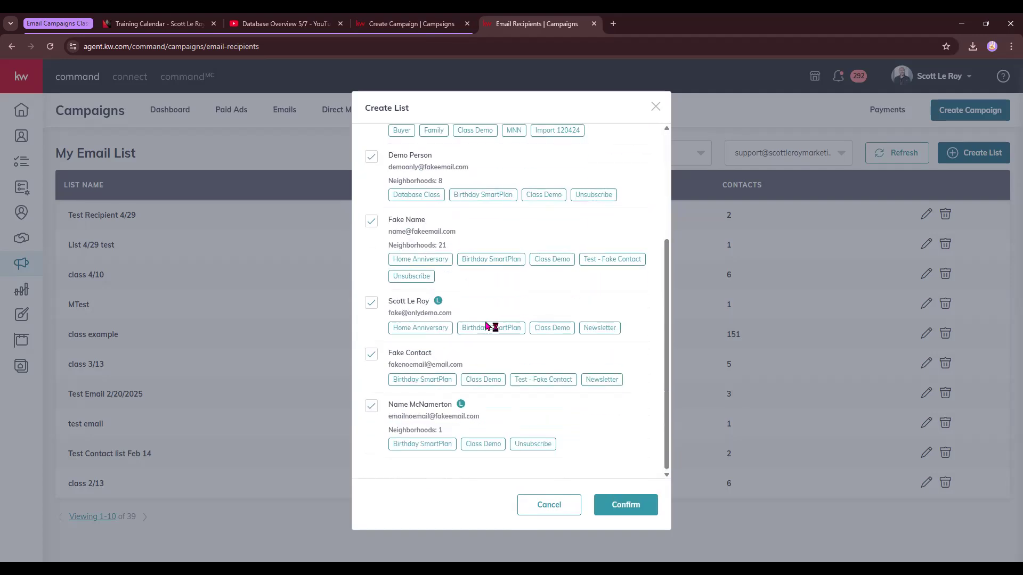
scroll(391, 421, "up", 5)
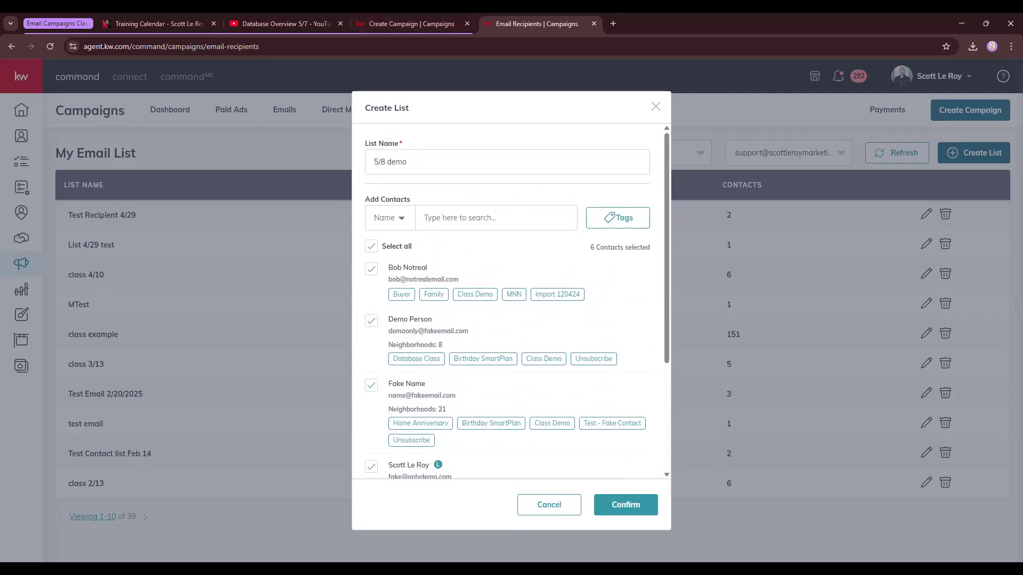
left_click(629, 512)
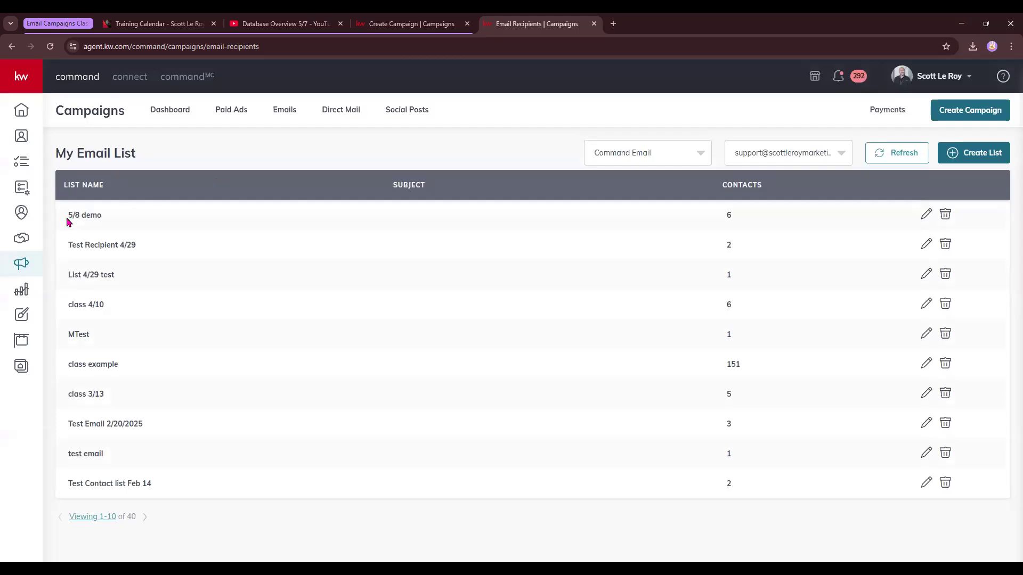
Open the 5/8 demo list for editing to review its contacts, then close it.
left_click_drag(67, 215, 113, 217)
left_click(924, 214)
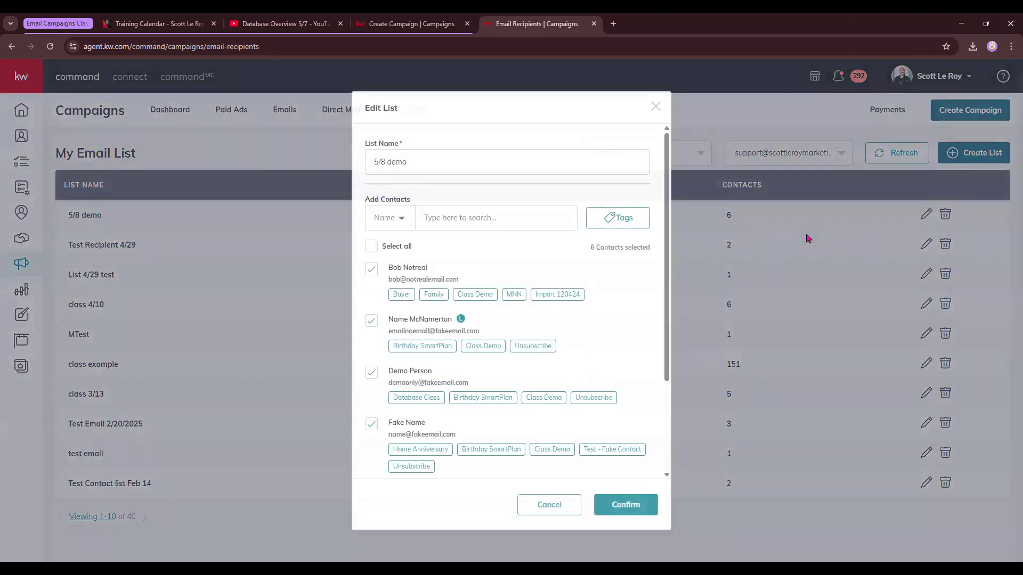
left_click_drag(388, 266, 475, 284)
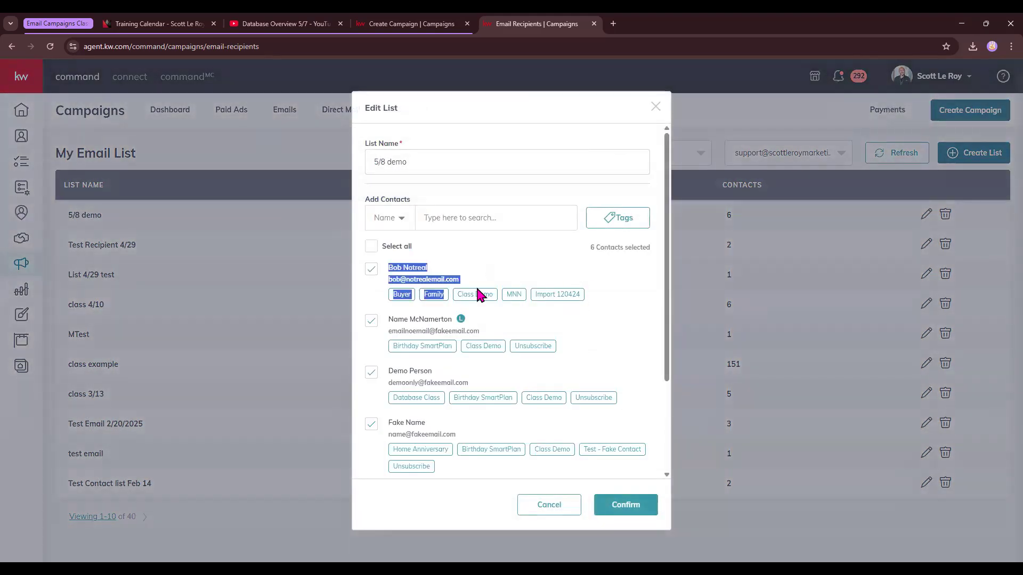
left_click(502, 245)
left_click(653, 108)
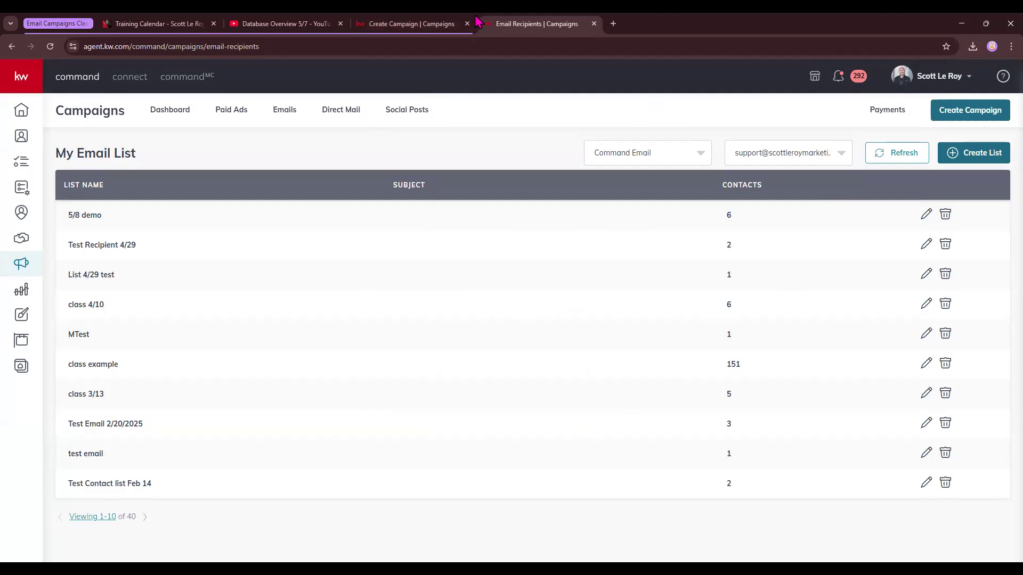
Try to choose the 5/8 demo list as the campaign's recipient list.
left_click(415, 25)
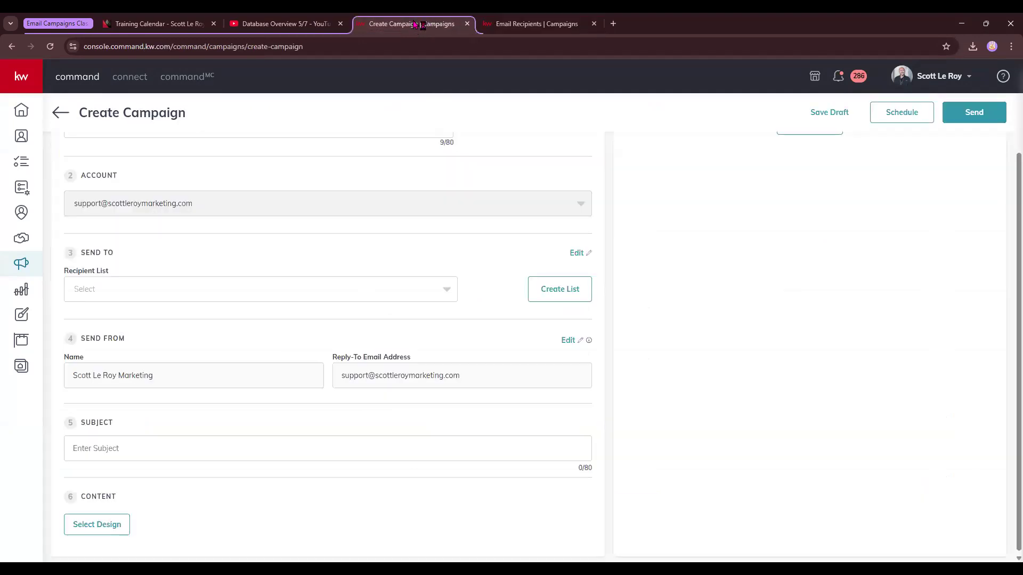
left_click(433, 291)
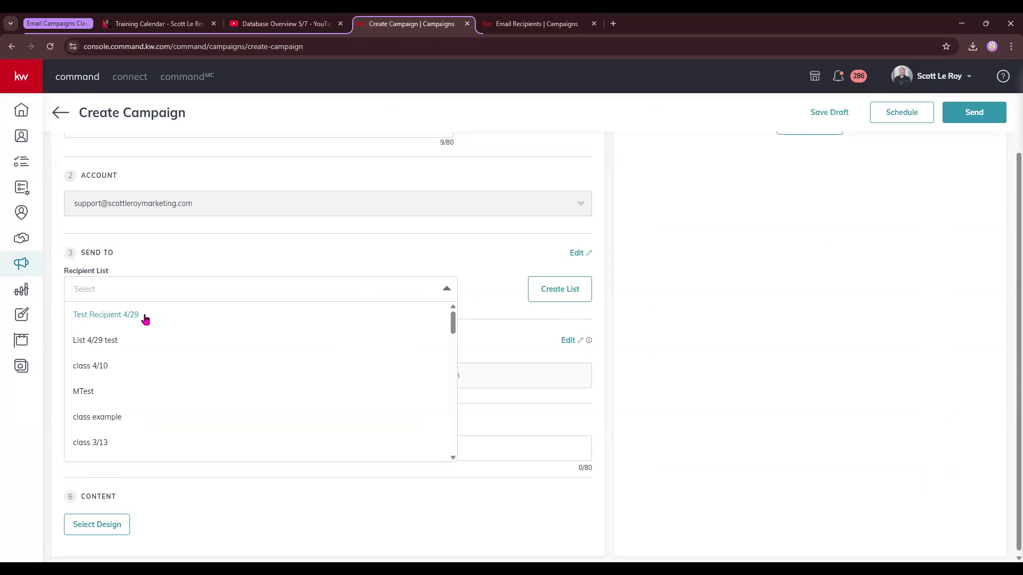
type("5")
left_click(219, 272)
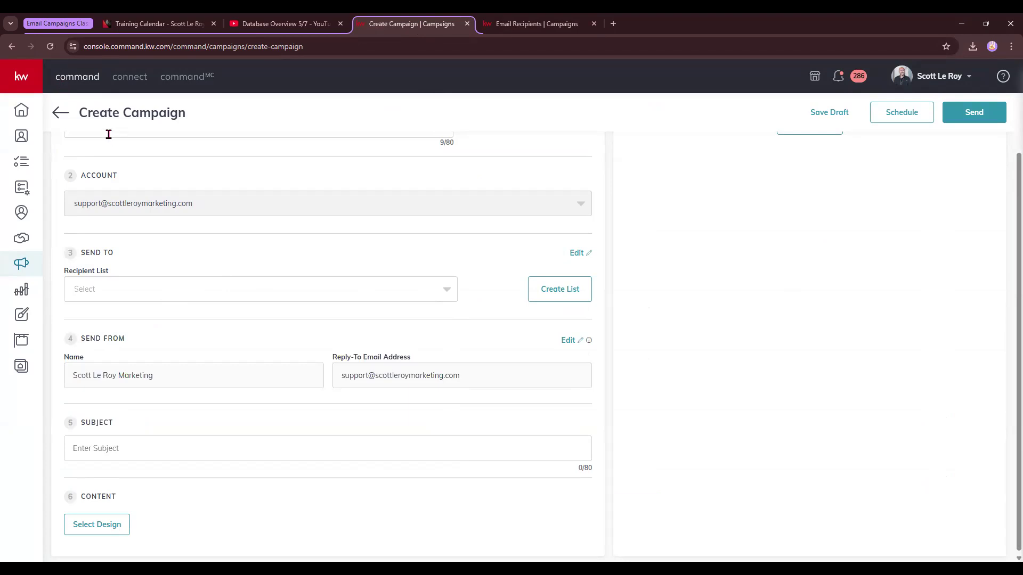
Save the class 5/8 campaign as a draft.
scroll(929, 110, "up", 2)
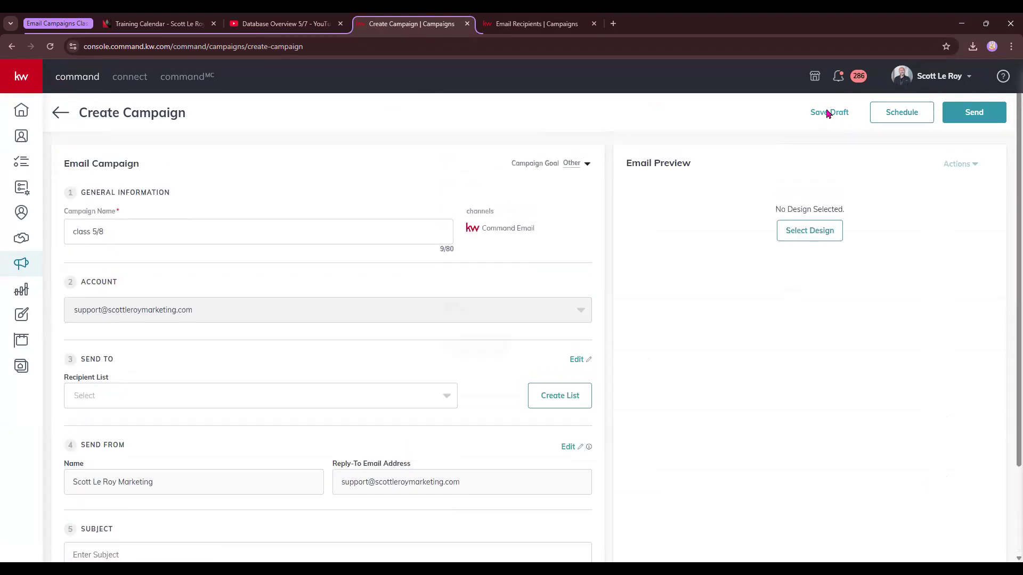
left_click(829, 112)
left_click(457, 350)
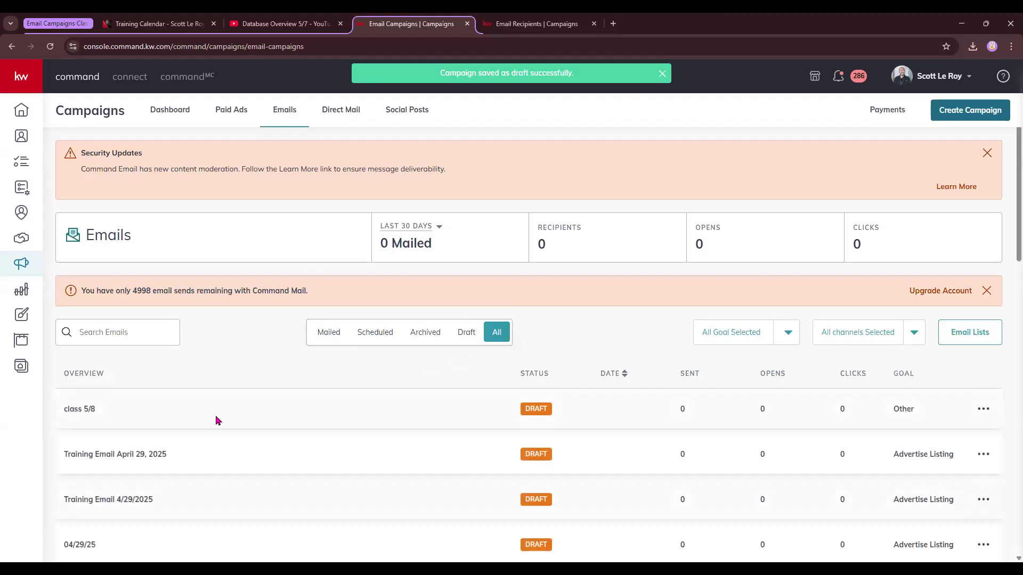
Reopen the class 5/8 draft for editing and set its recipient list to 5/8 demo.
double_click(87, 409)
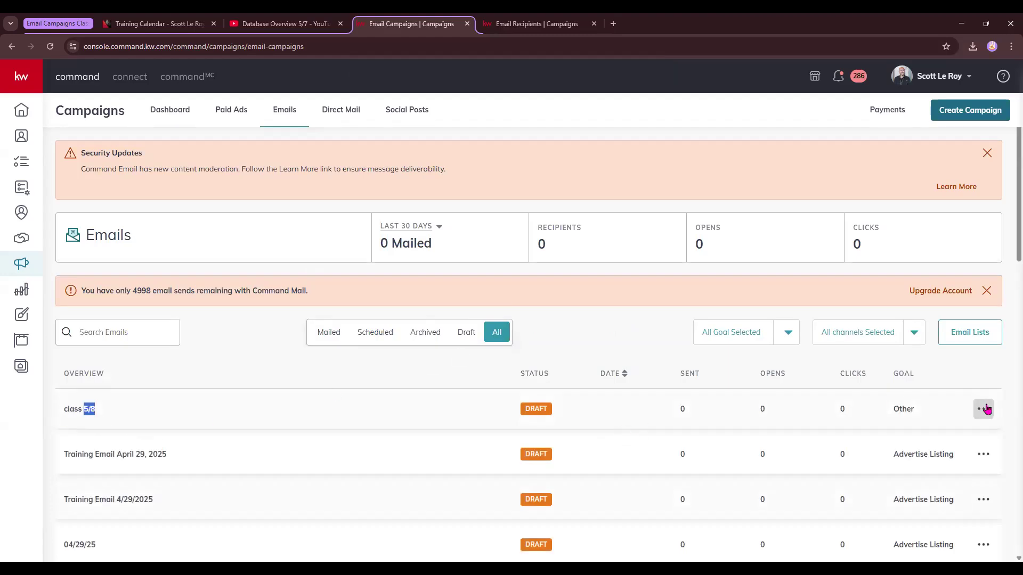
left_click(984, 409)
left_click(951, 393)
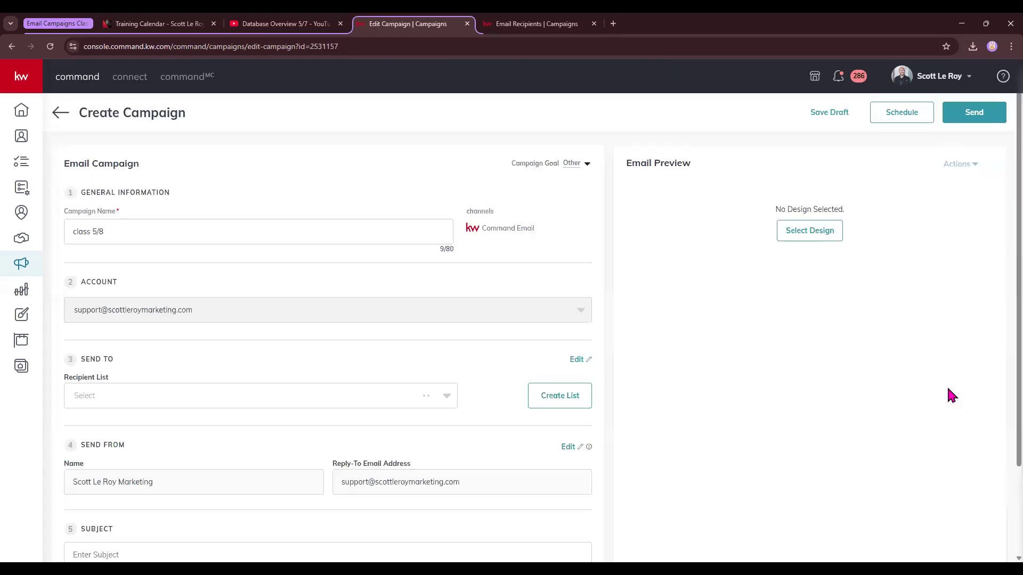
left_click(245, 395)
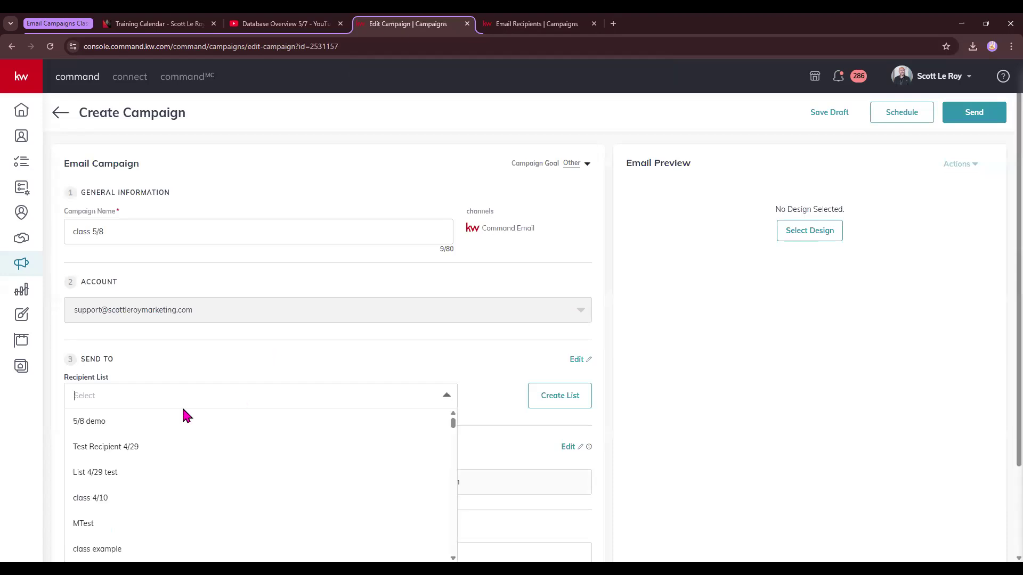
left_click(94, 426)
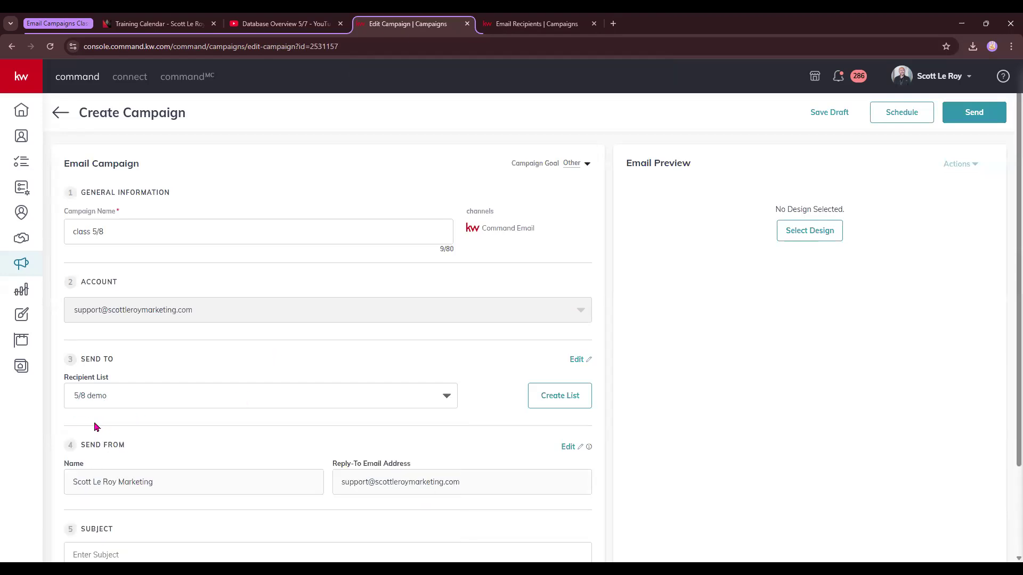
Examine the Send From name and reply-to email address fields.
scroll(319, 400, "down", 2)
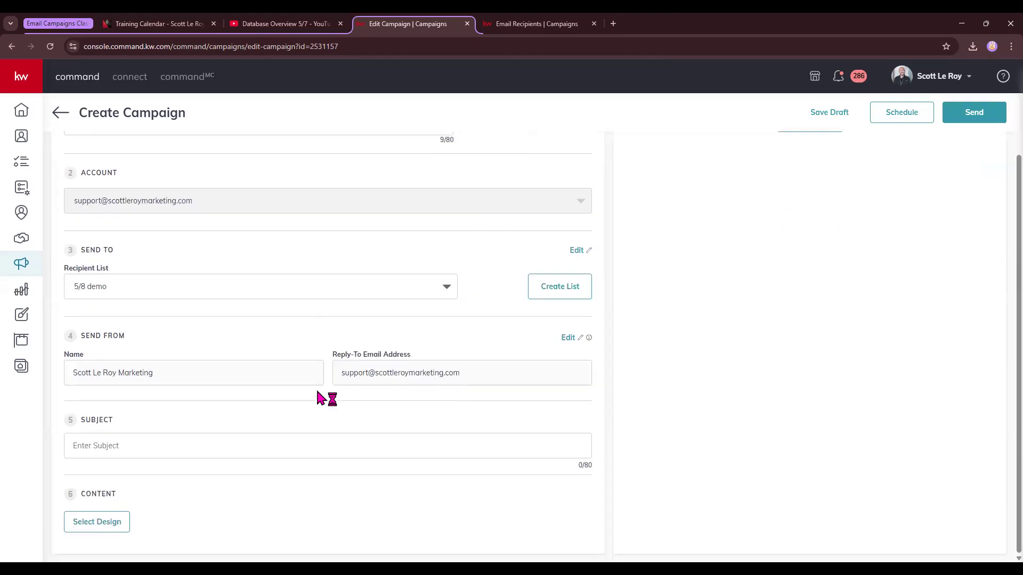
triple_click(139, 343)
left_click_drag(71, 373, 170, 378)
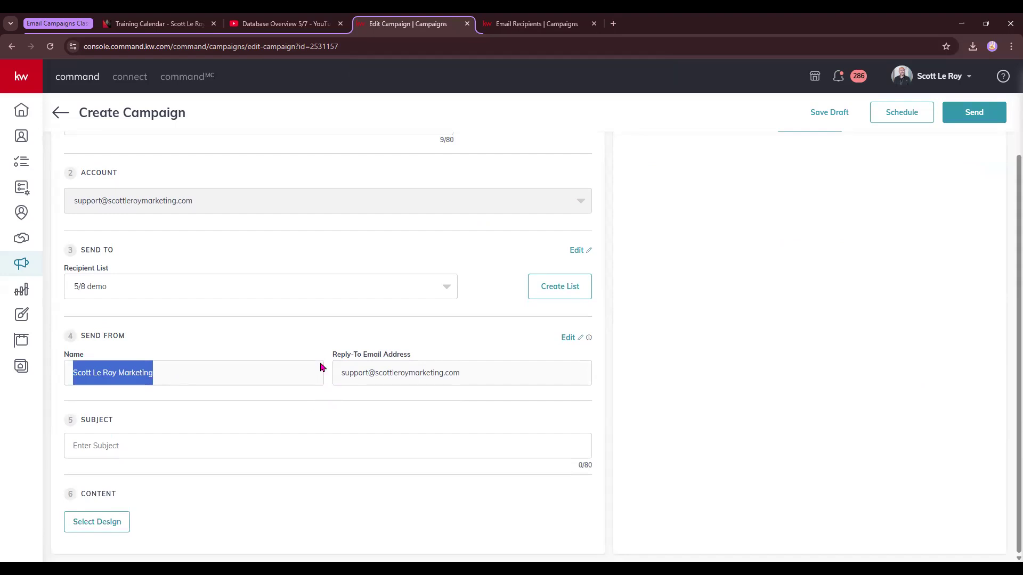
left_click_drag(341, 378, 481, 380)
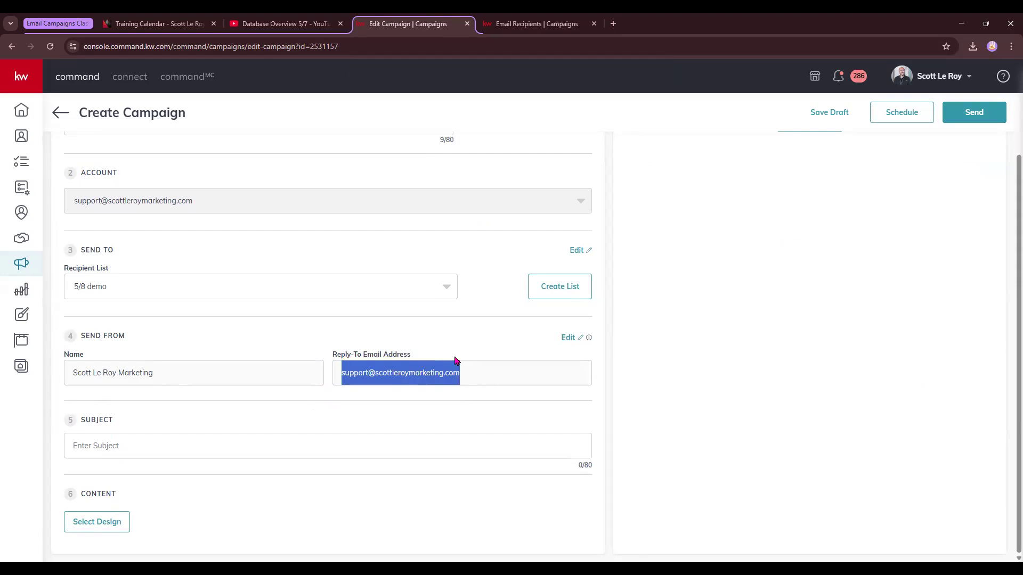
Open the Send From settings in a new tab and open the Command Email management dialog.
right_click(576, 338)
left_click(584, 349)
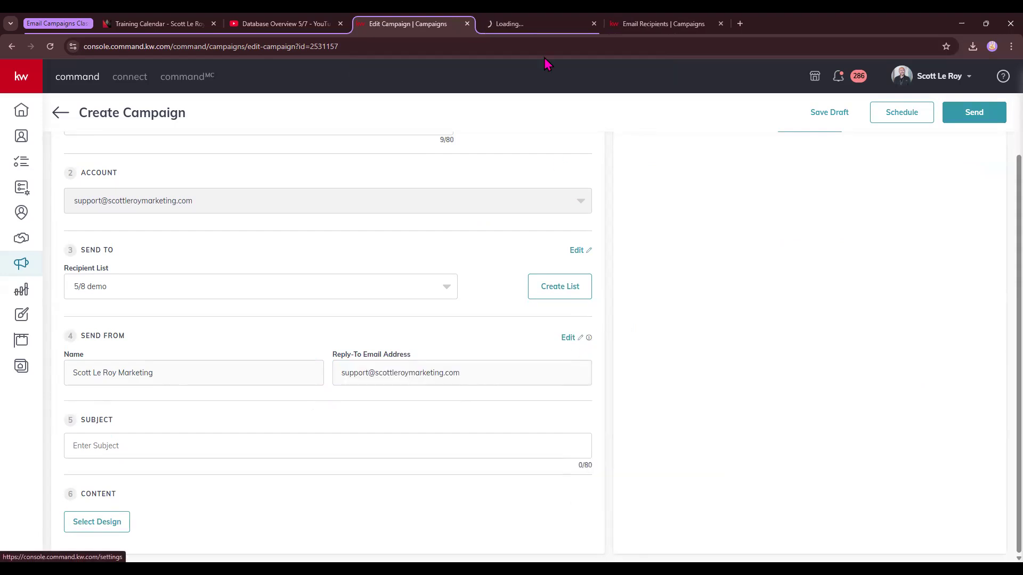
left_click(540, 19)
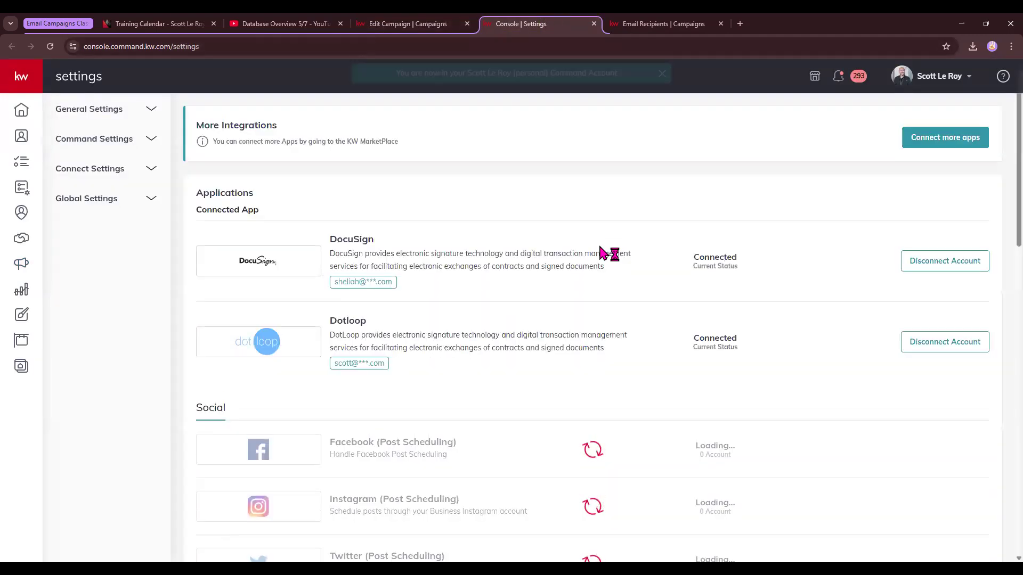
scroll(604, 248, "down", 10)
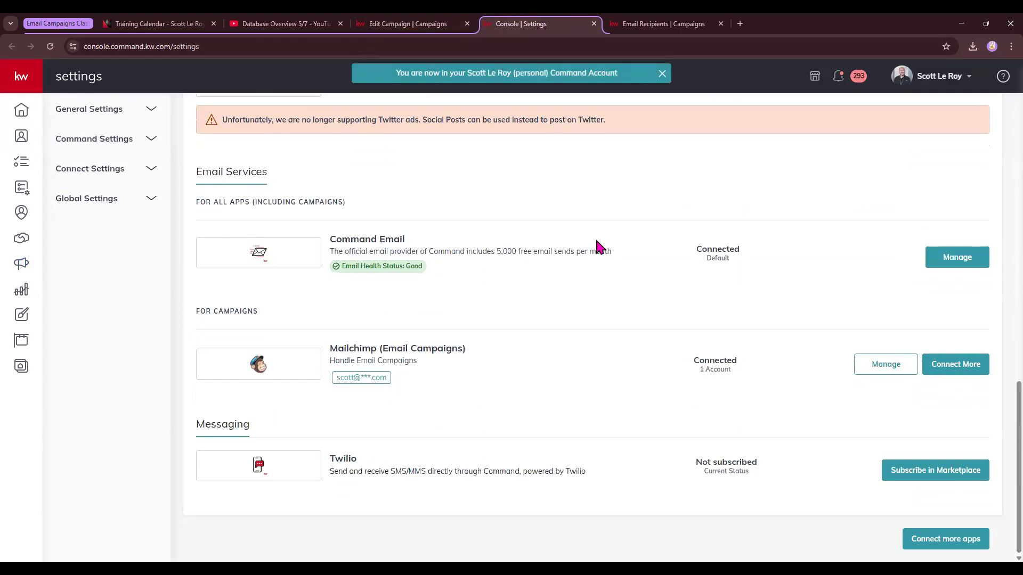
left_click(957, 257)
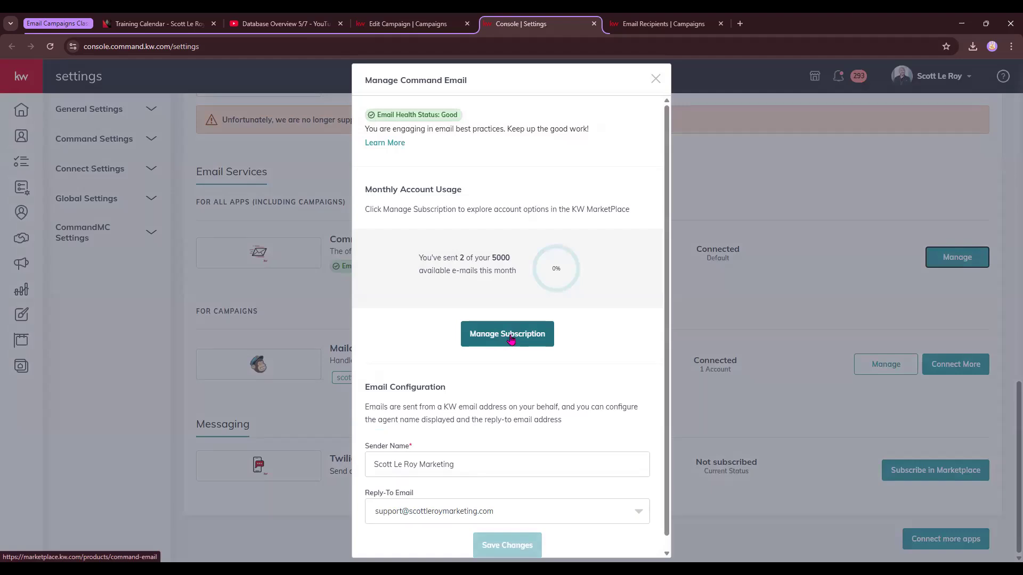
Examine the Sender Name and Reply-To Email settings in the Command Email management dialog.
scroll(510, 341, "down", 1)
left_click_drag(366, 433, 426, 433)
left_click_drag(371, 480, 445, 485)
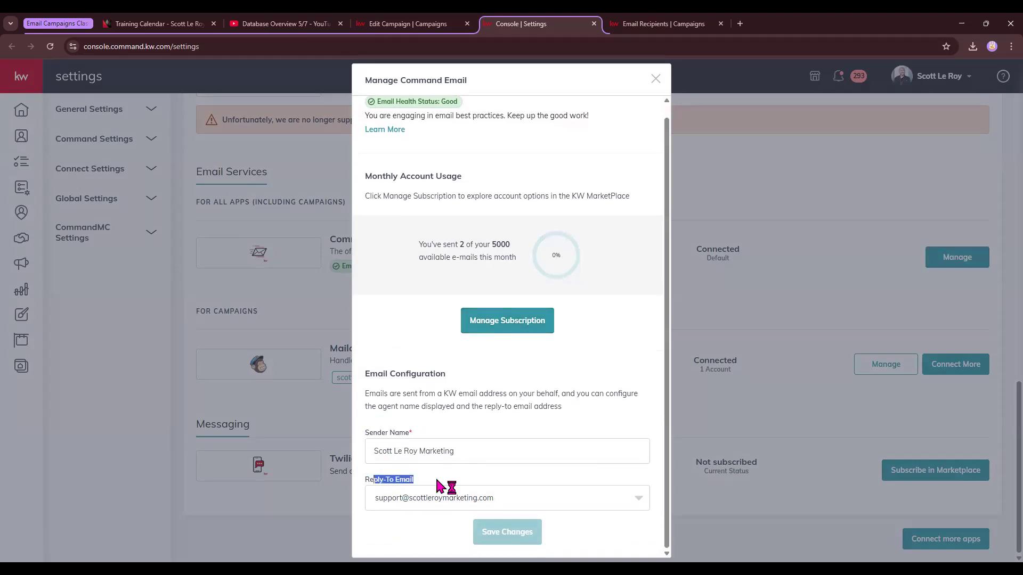
left_click(498, 405)
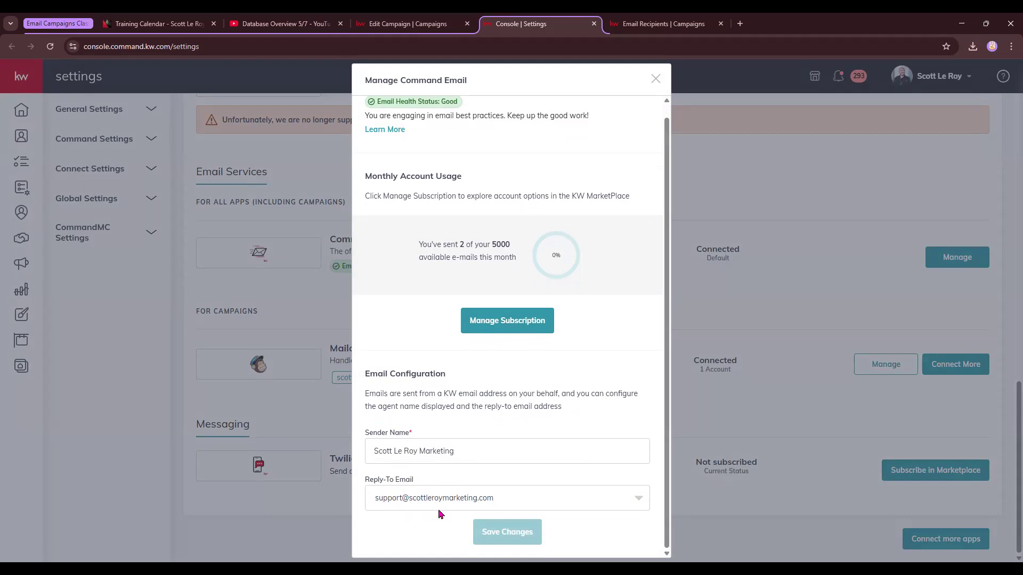
Return to the campaign editor and enter May Newsletter as the email subject.
left_click(385, 21)
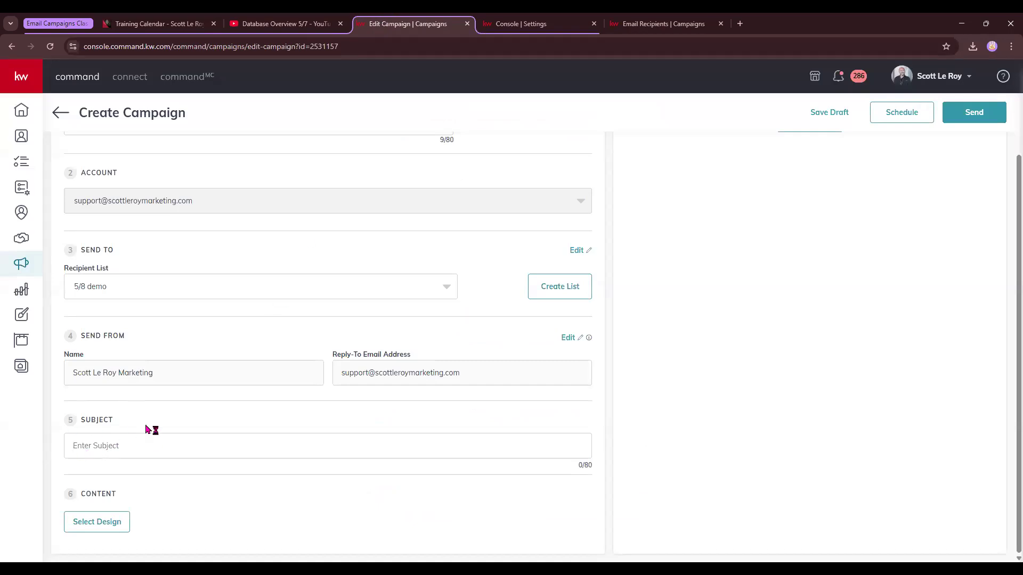
type("May Newsletter")
left_click_drag(82, 492, 121, 493)
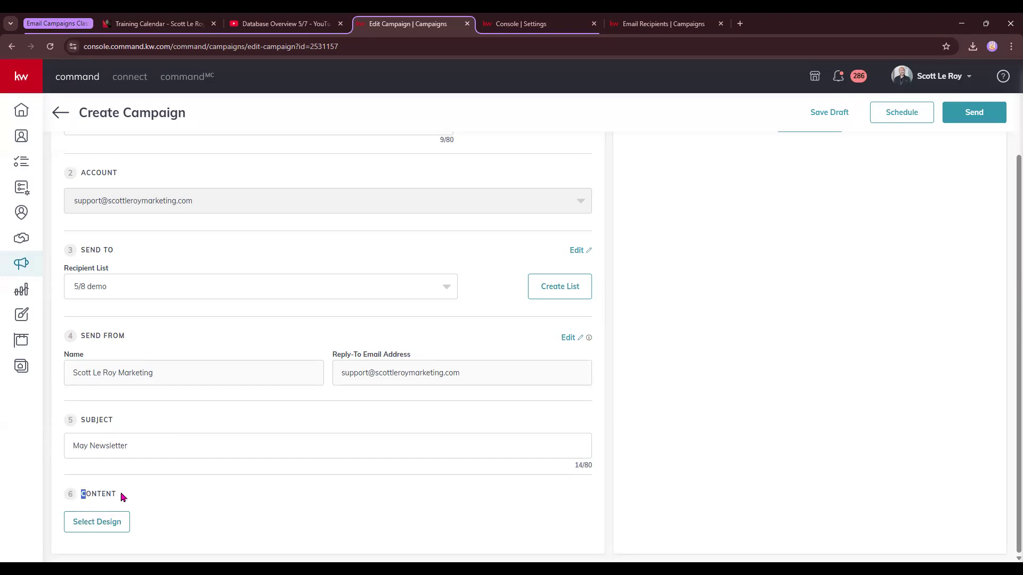
Select the class 5/8 template as the campaign's design and close the design editor without saving.
left_click(110, 520)
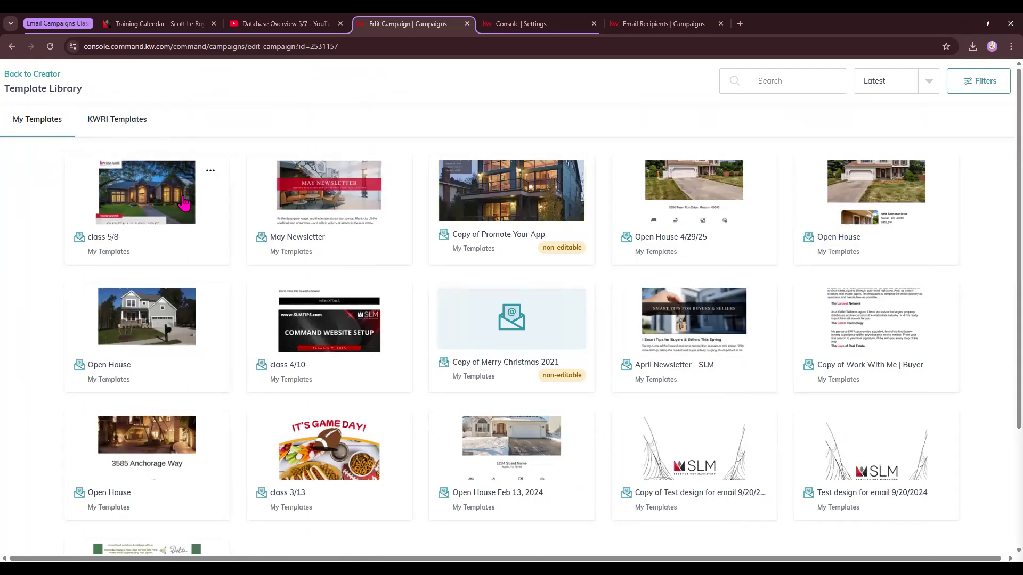
left_click(184, 201)
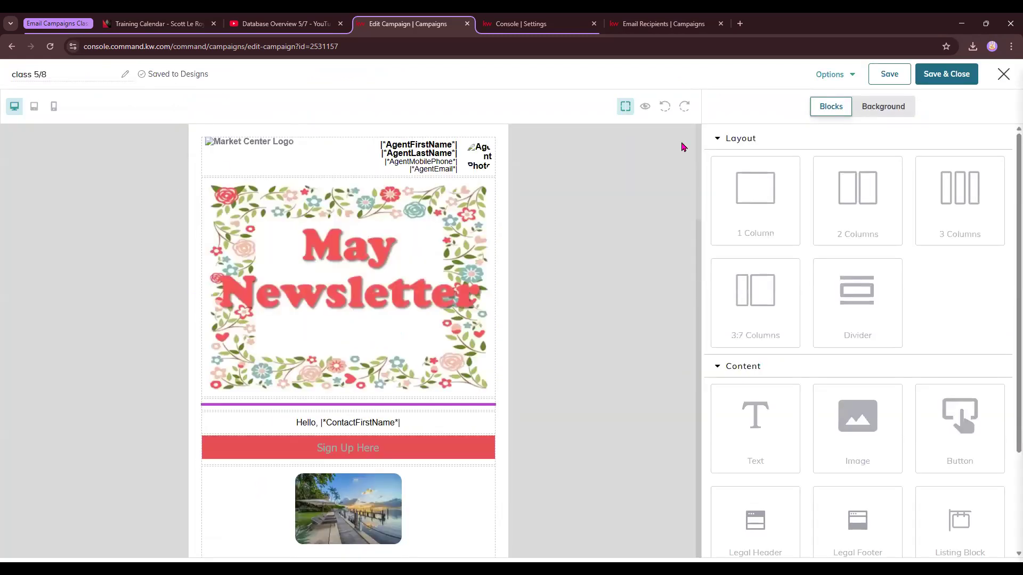
scroll(612, 309, "down", 2)
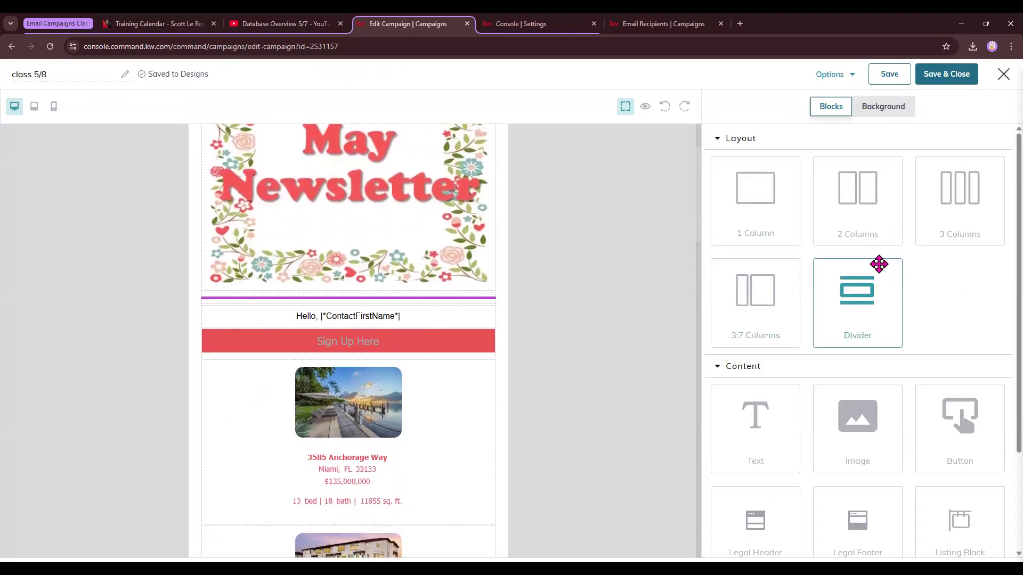
left_click(1002, 75)
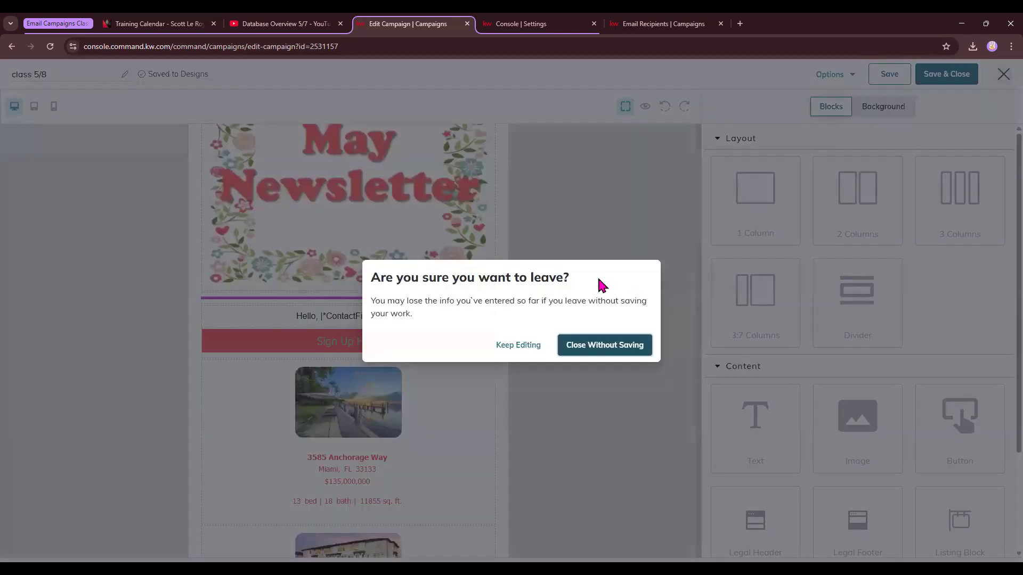
left_click(587, 348)
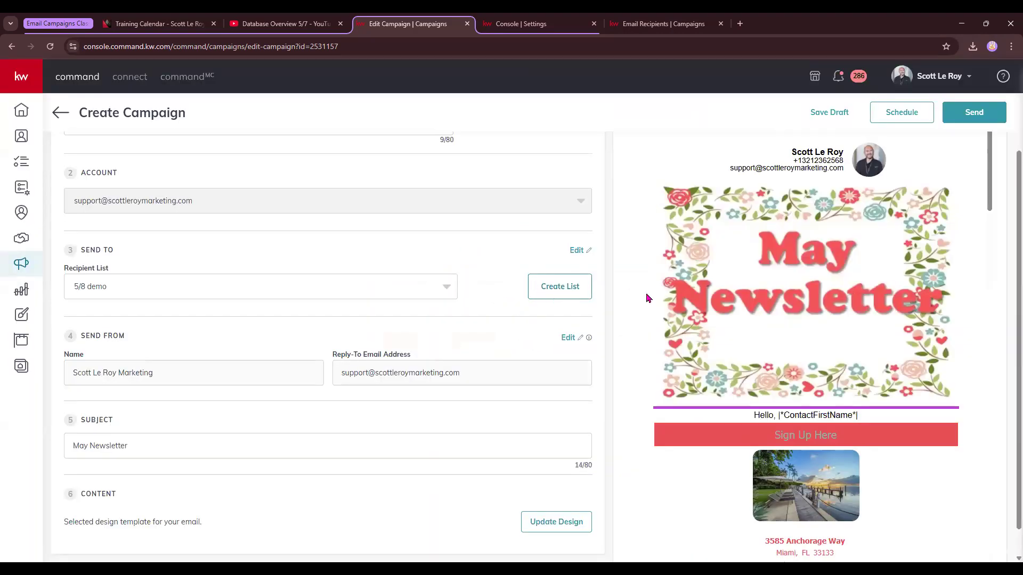
Scroll through the email preview to review the selected design.
scroll(849, 361, "down", 3)
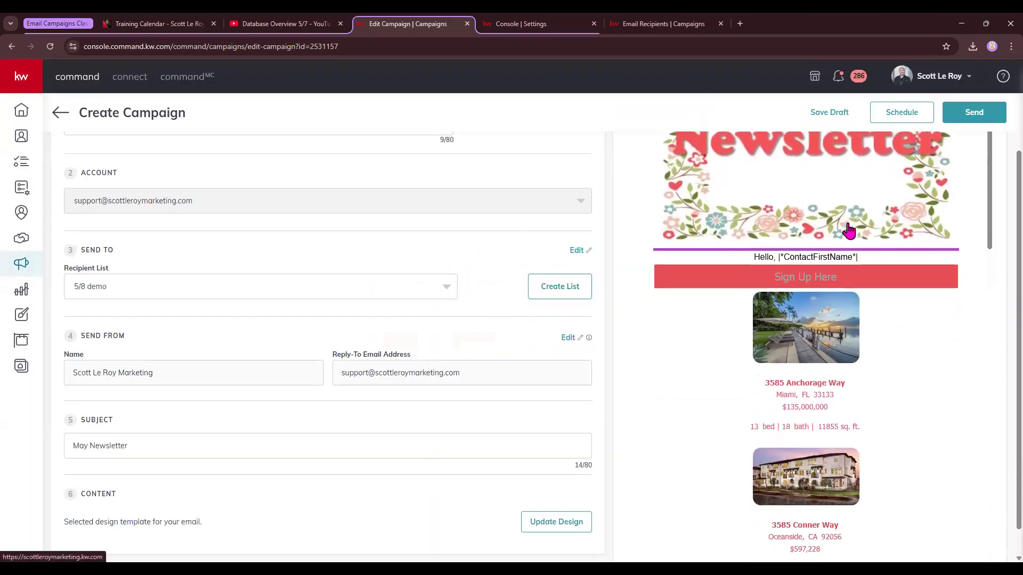
scroll(849, 230, "down", 15)
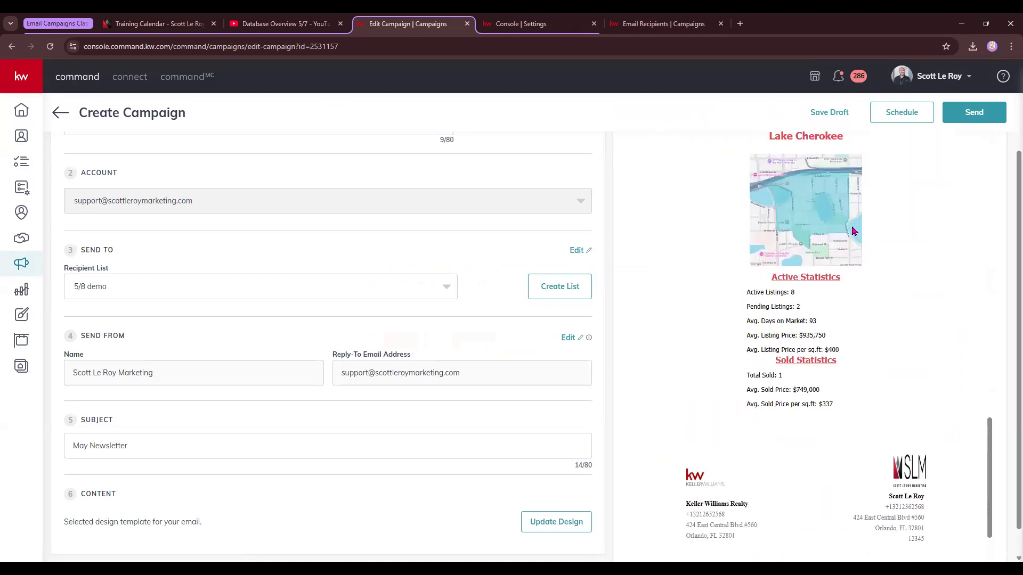
scroll(852, 230, "up", 20)
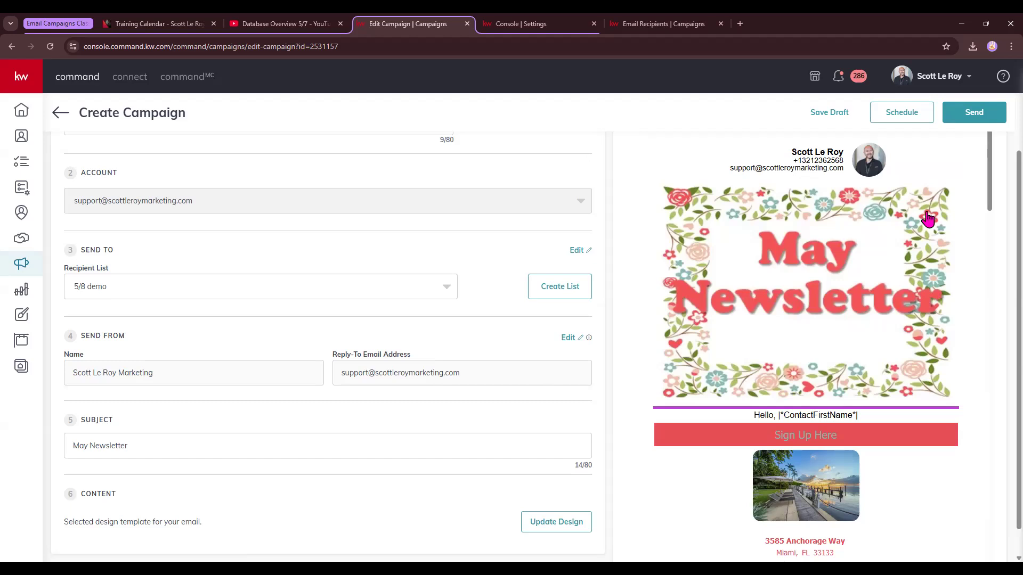
left_click(890, 114)
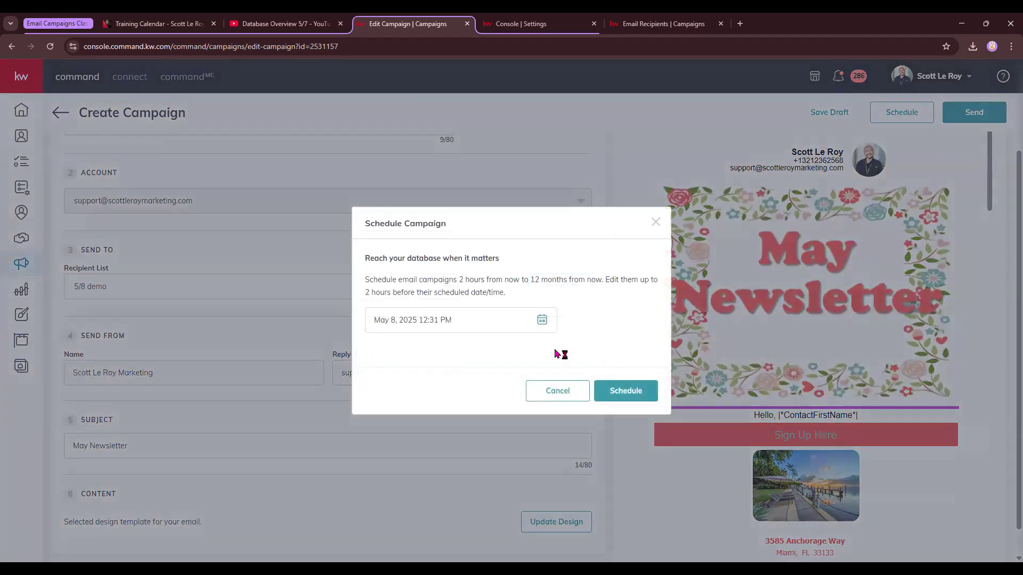
left_click(542, 320)
left_click(651, 221)
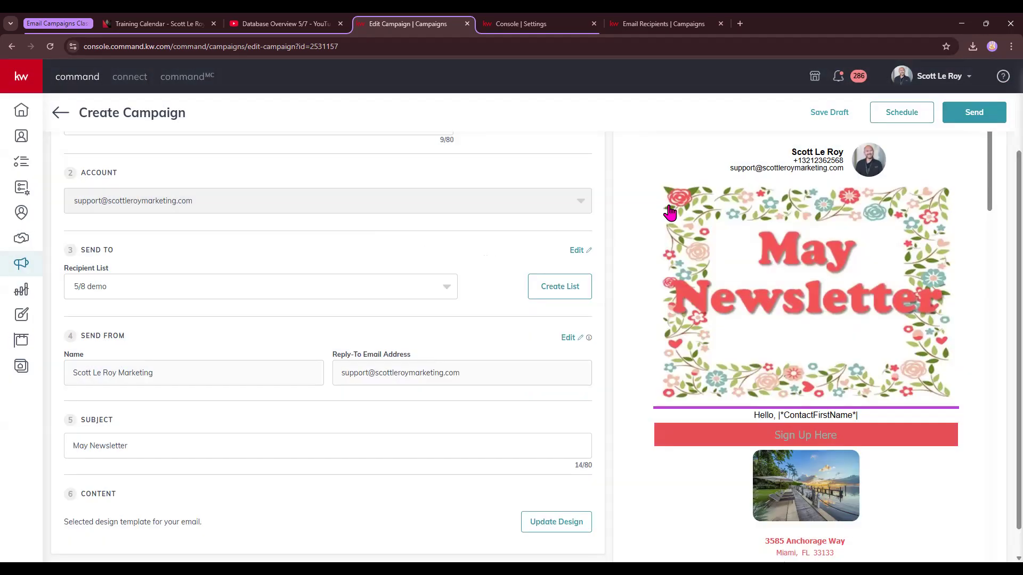
Save the updated class 5/8 campaign as a draft.
left_click(828, 112)
left_click(471, 345)
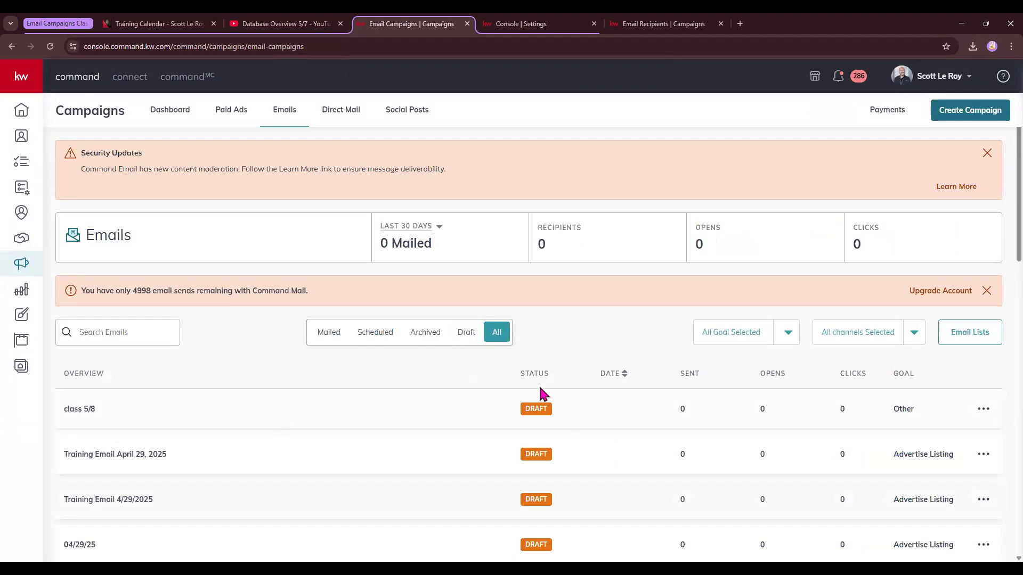
Examine the action options for listed campaigns and open the Training Email 3/11/2025 recipient details.
left_click(547, 404)
left_click(985, 411)
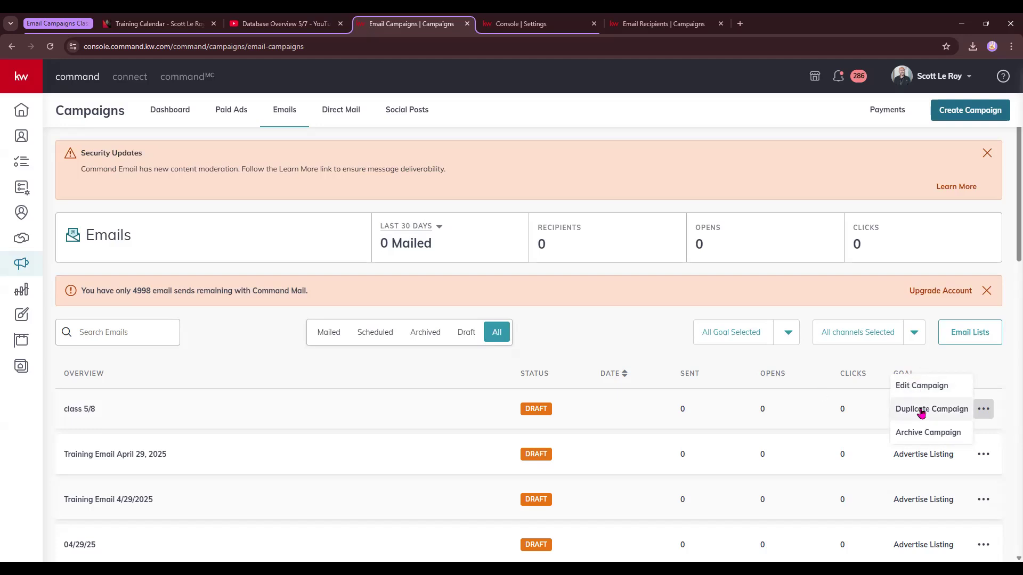
scroll(585, 338, "down", 1)
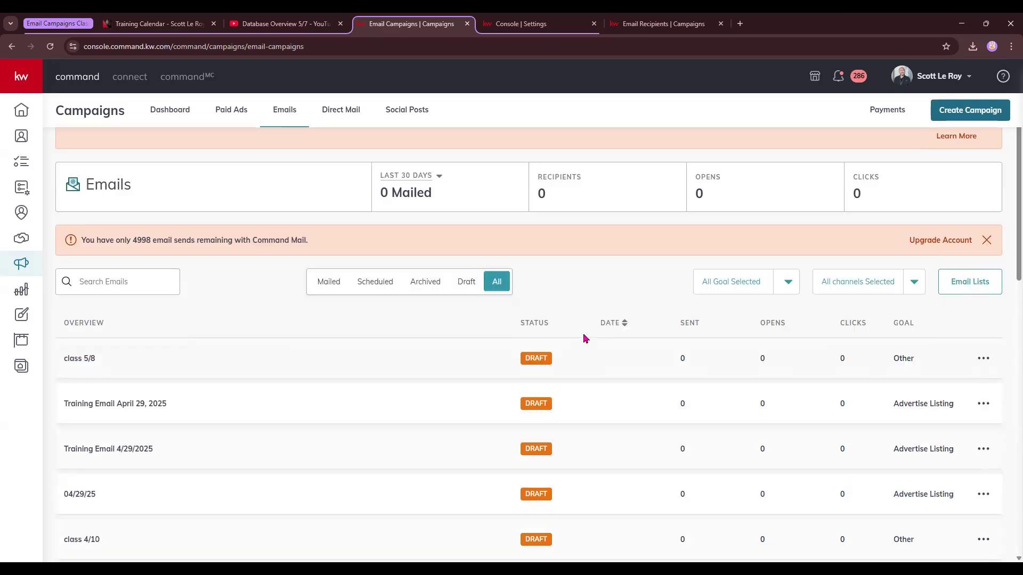
scroll(585, 338, "down", 7)
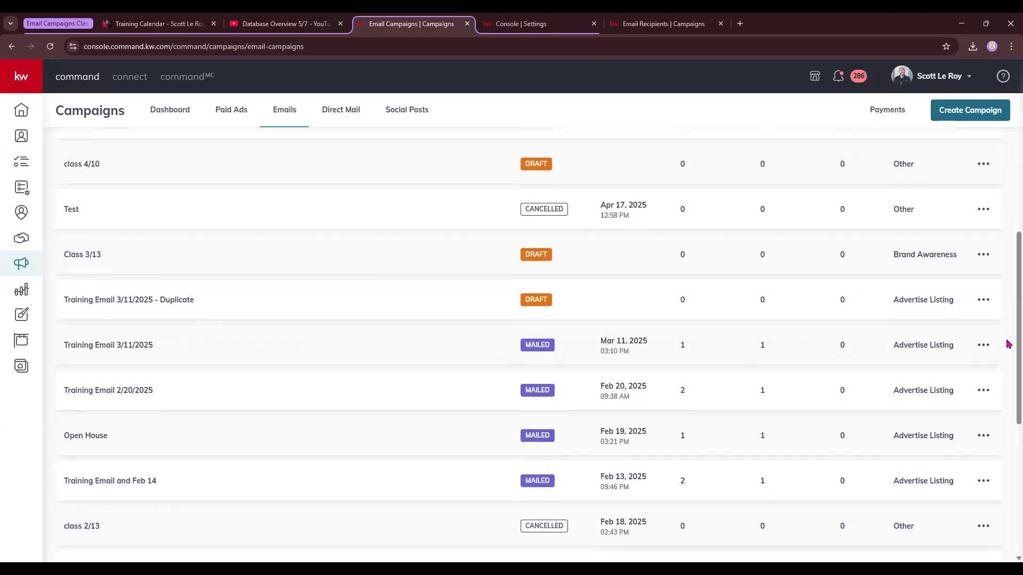
left_click(983, 345)
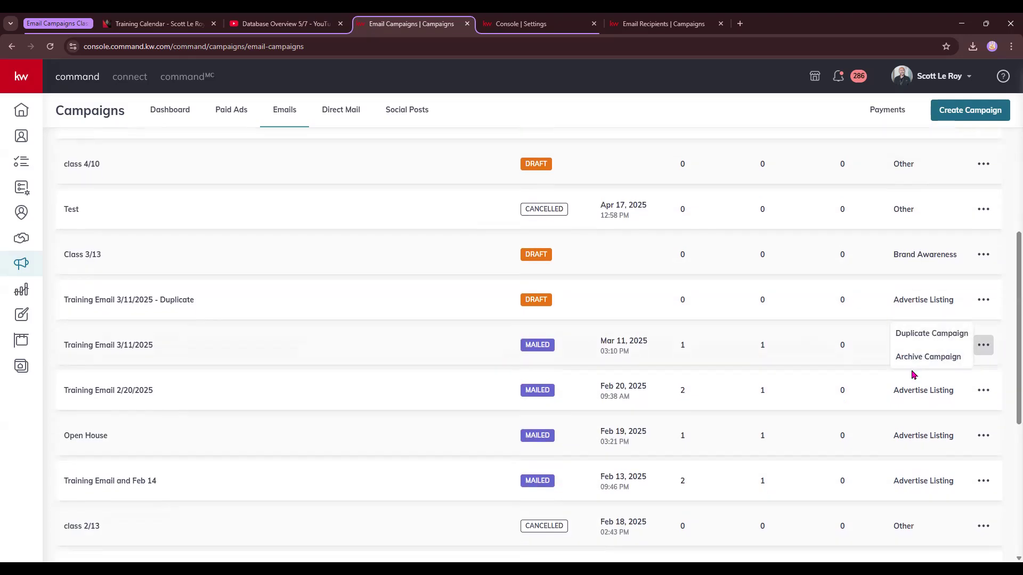
left_click(102, 346)
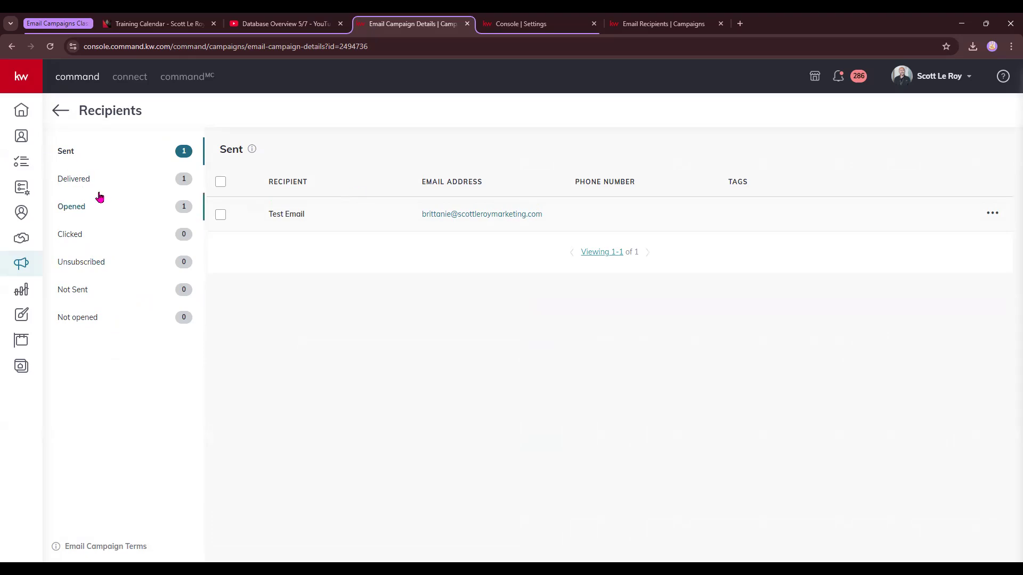
Return to the email campaigns list and browse through the campaigns.
left_click(59, 109)
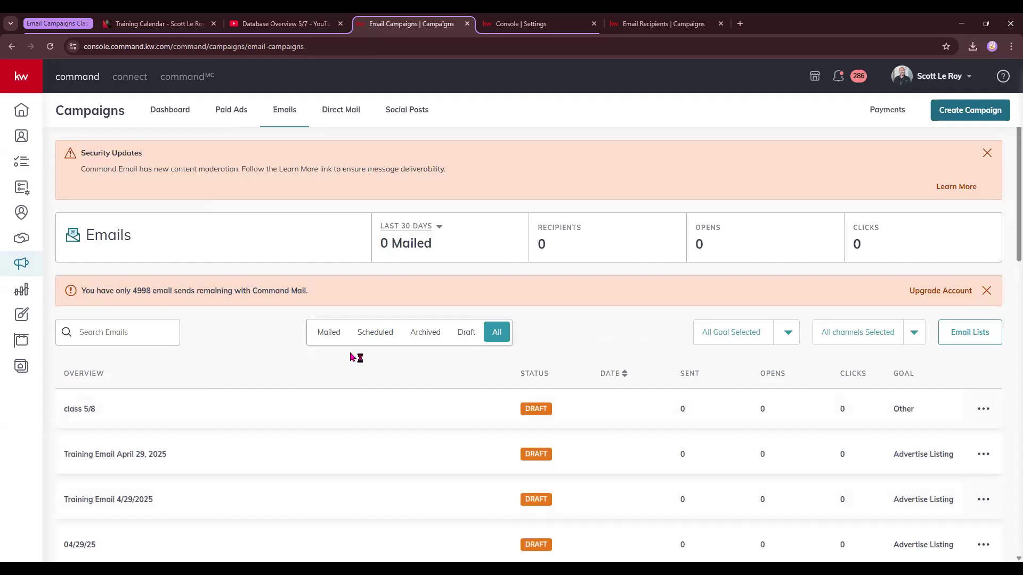
scroll(354, 356, "down", 3)
scroll(353, 357, "down", 10)
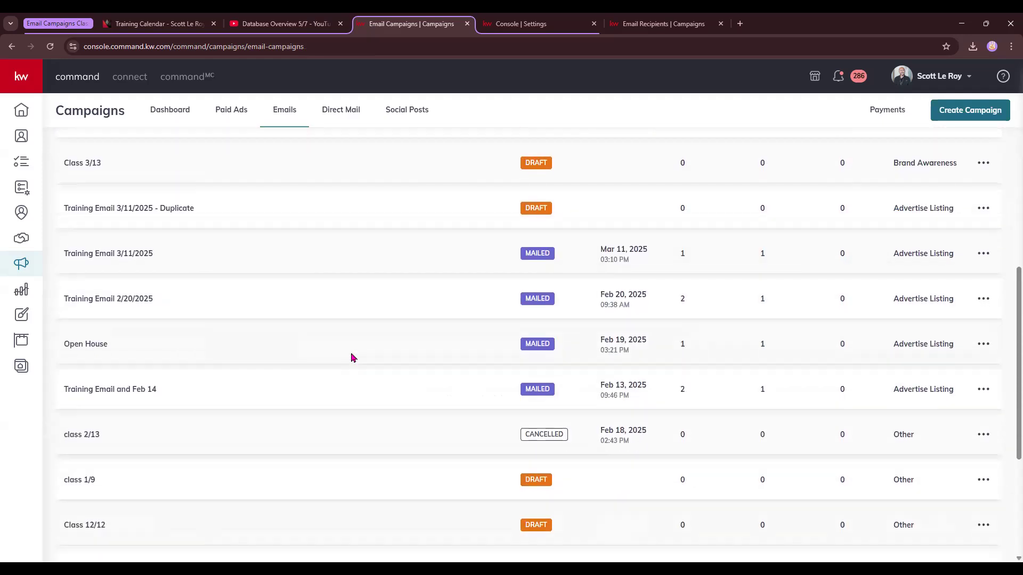
scroll(352, 358, "up", 15)
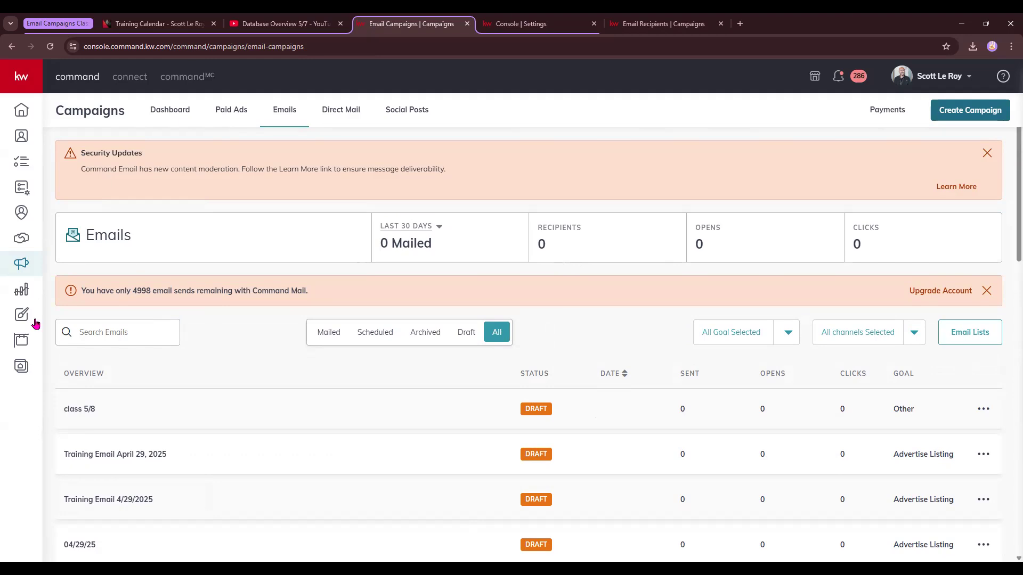
Create a new email design based on the Open House template.
left_click(26, 318)
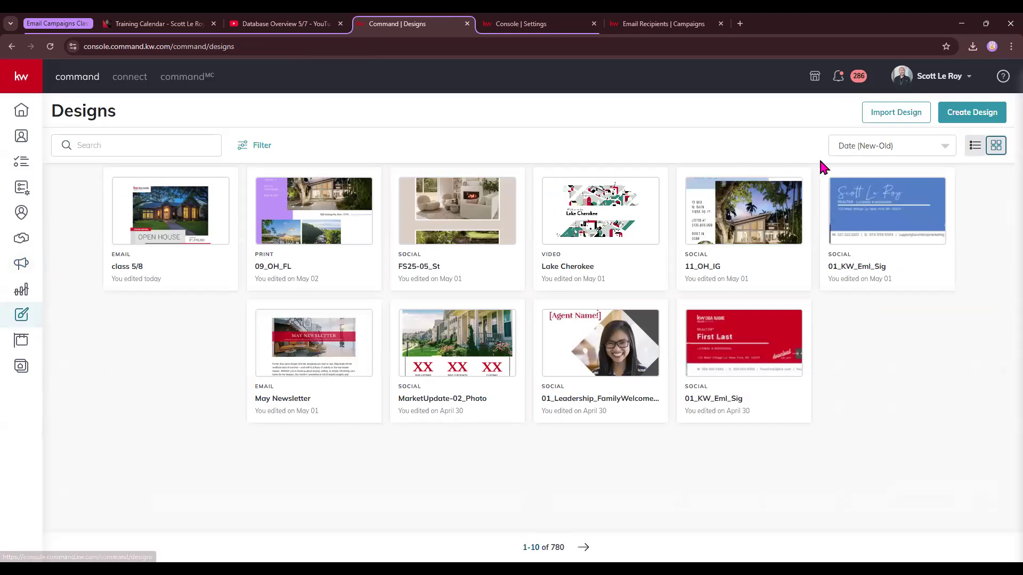
left_click(983, 124)
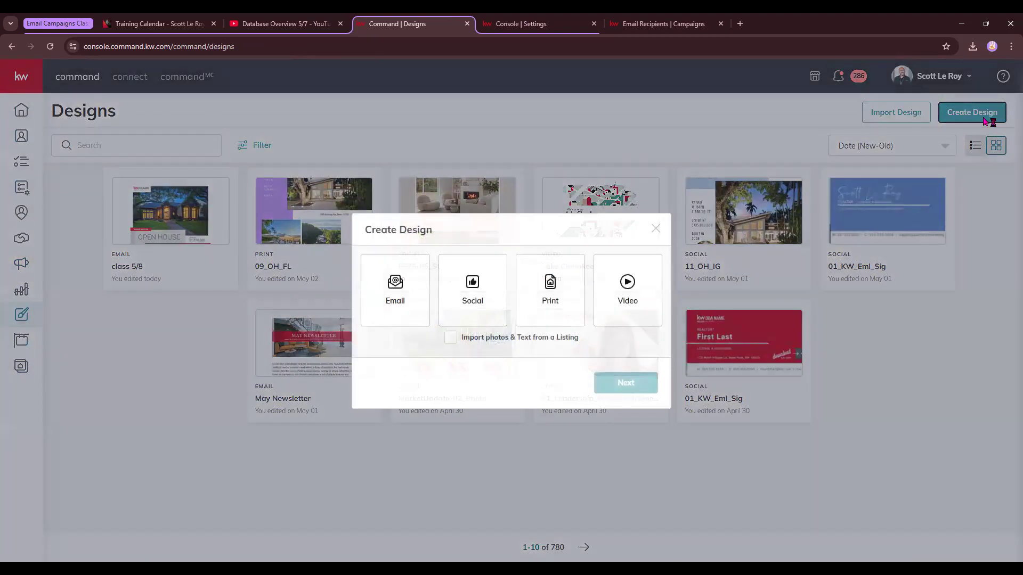
left_click(408, 314)
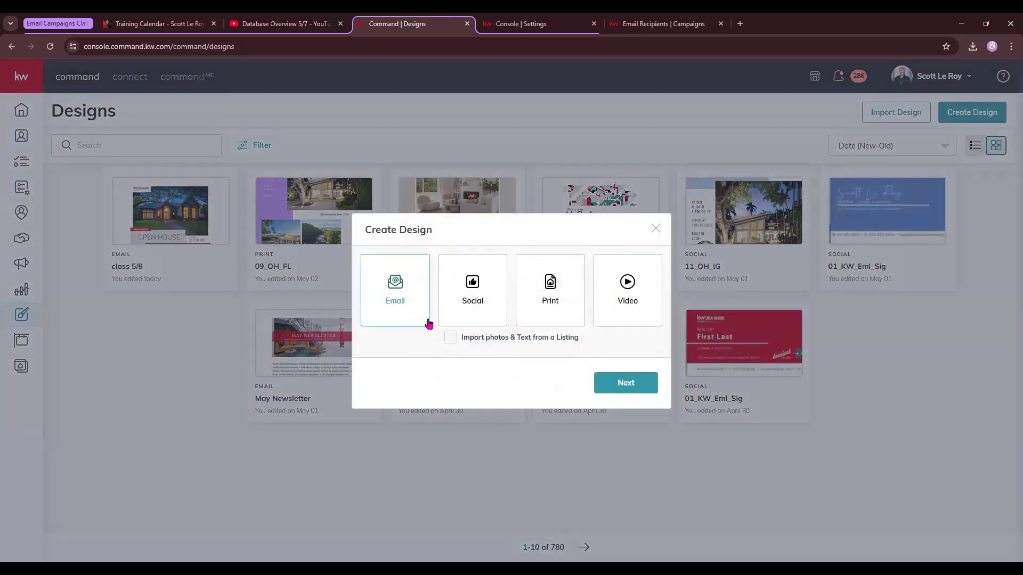
left_click(614, 388)
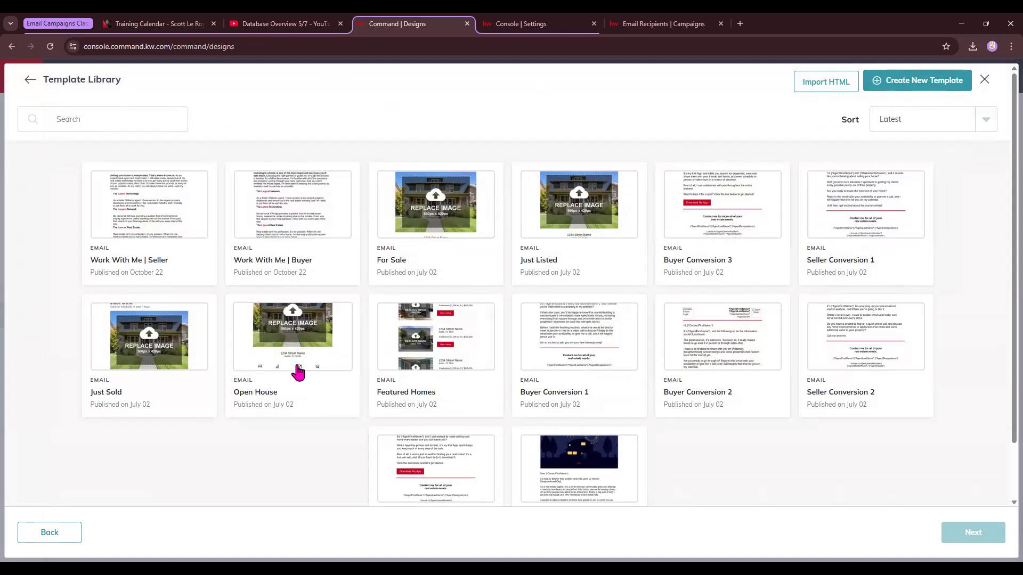
left_click(298, 346)
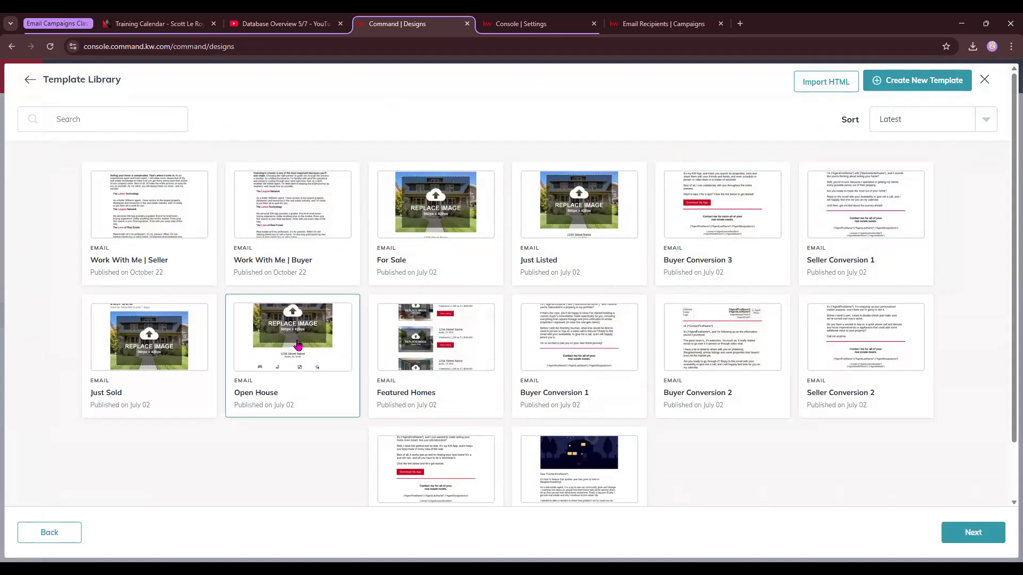
left_click(960, 538)
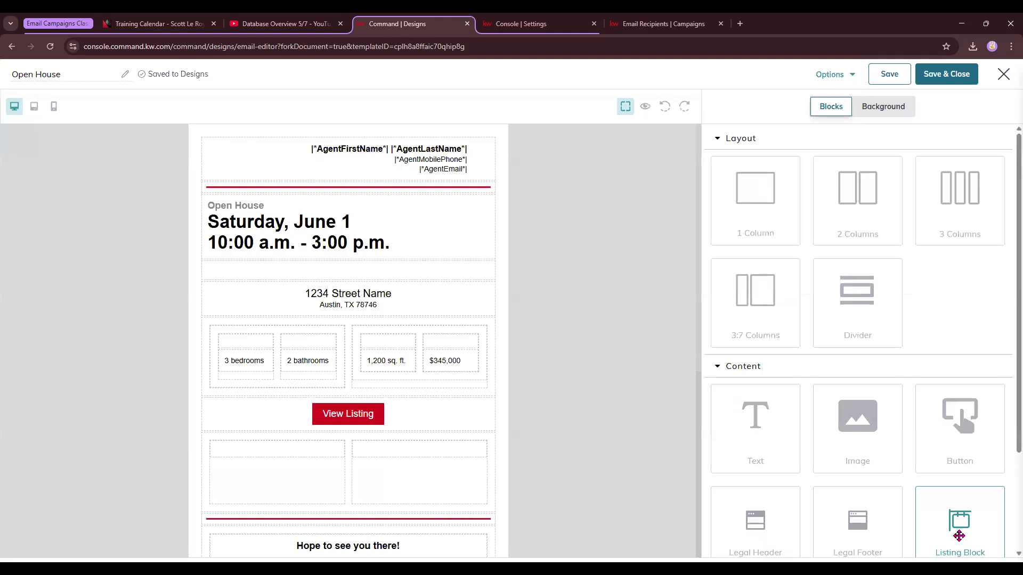
Scroll through the Open House template to review its sections.
scroll(338, 459, "down", 6)
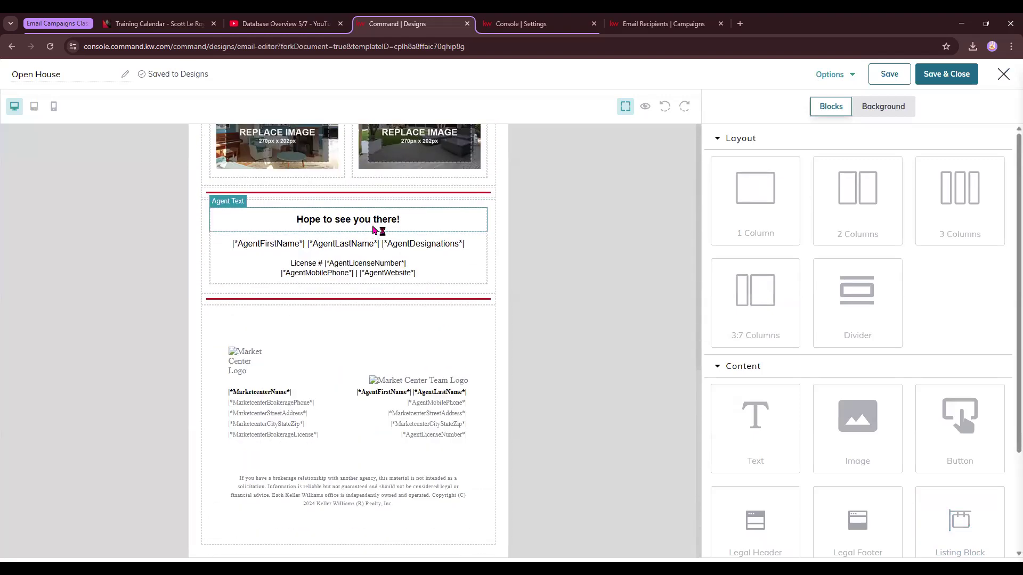
scroll(338, 459, "up", 10)
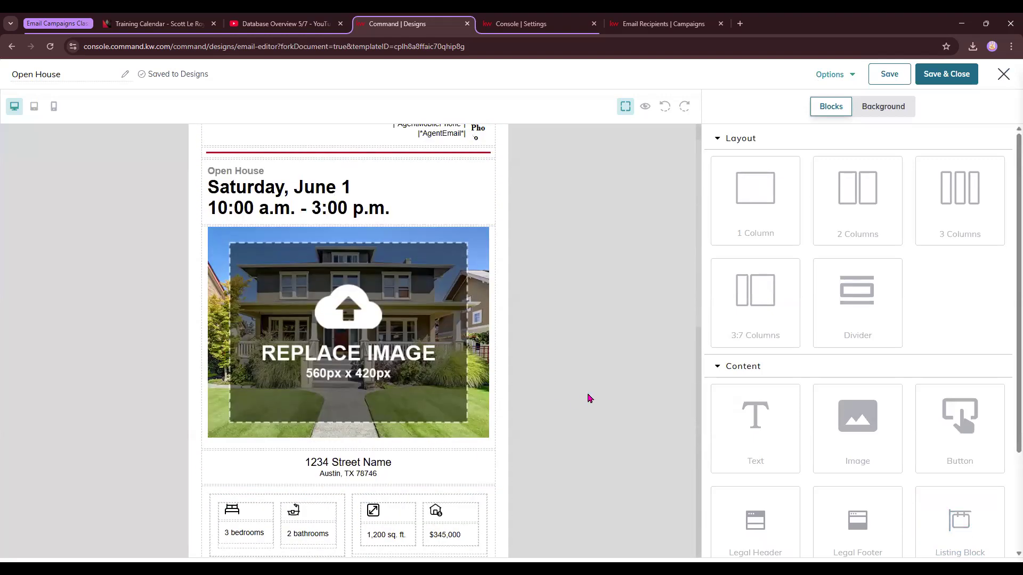
scroll(343, 384, "down", 3)
scroll(342, 384, "down", 3)
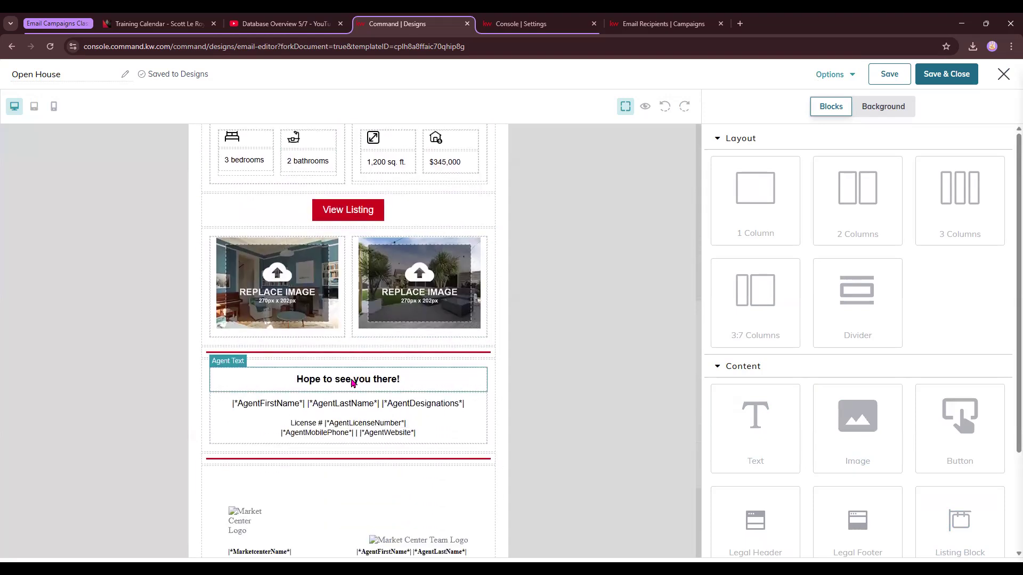
Add an image block below the listing photos and delete it again.
left_click_drag(872, 416, 409, 352)
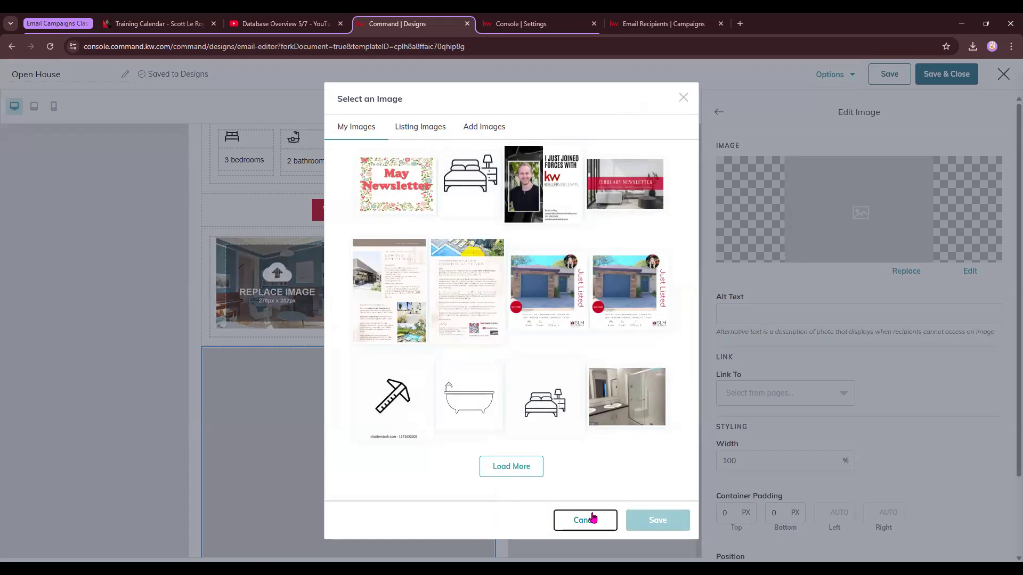
left_click(588, 518)
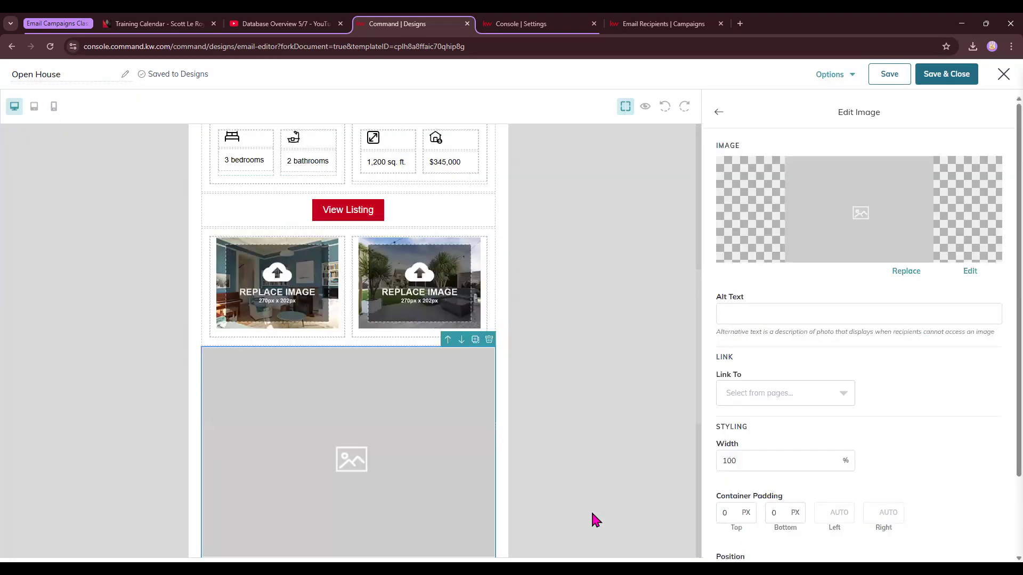
left_click(489, 340)
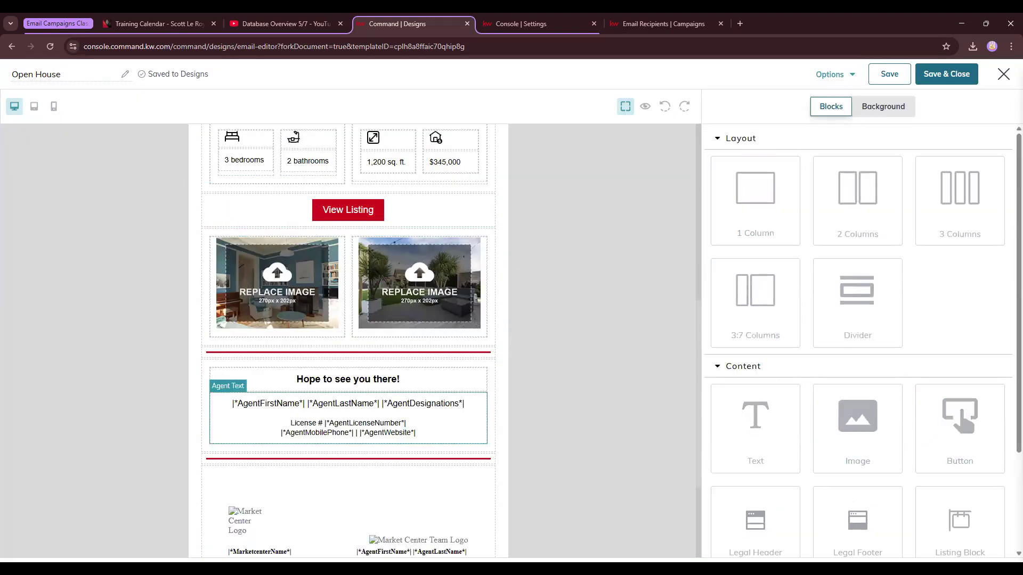
Change the open house date heading to Saturday, May 10.
scroll(400, 267, "up", 8)
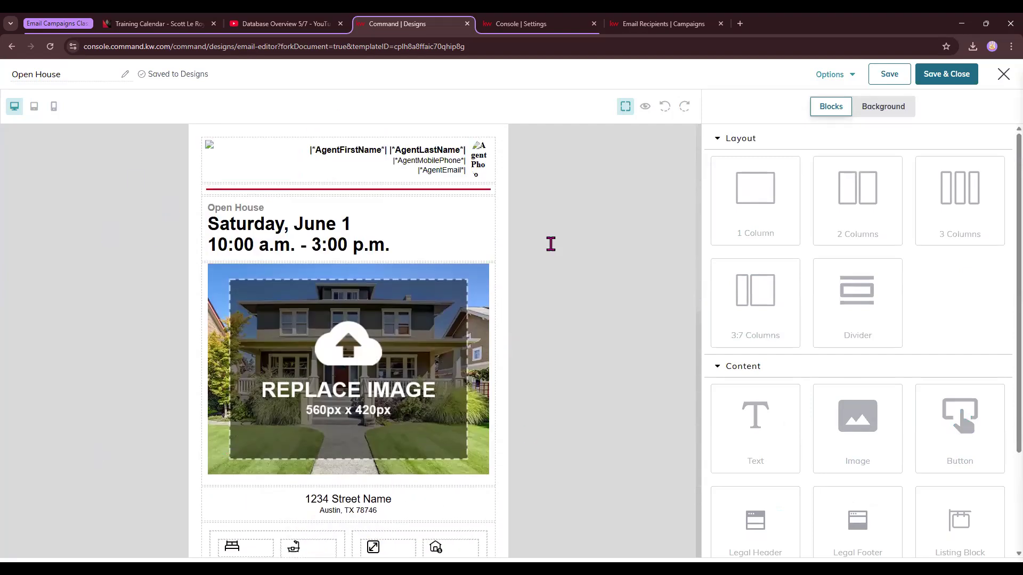
scroll(913, 393, "down", 3)
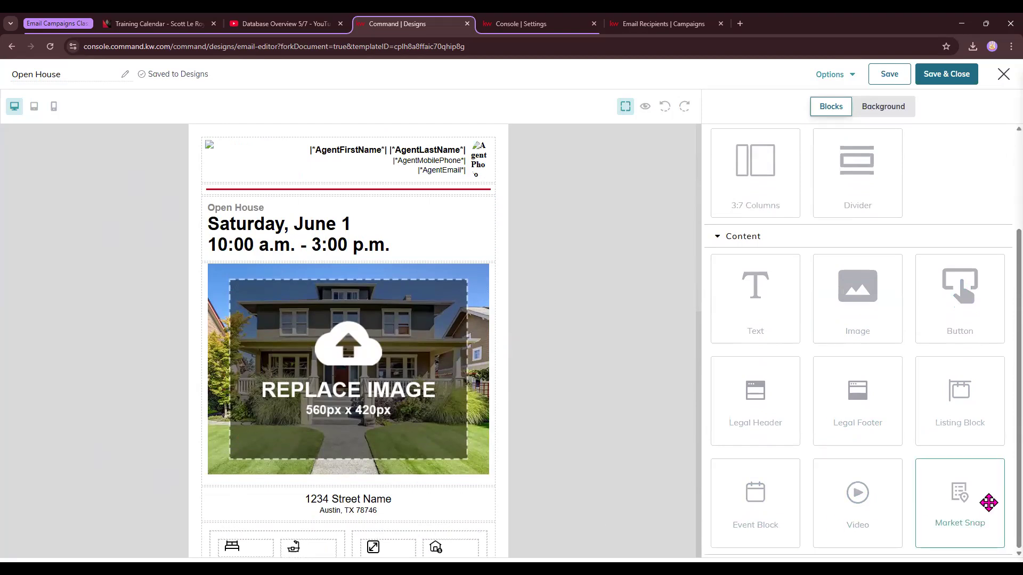
scroll(343, 425, "down", 8)
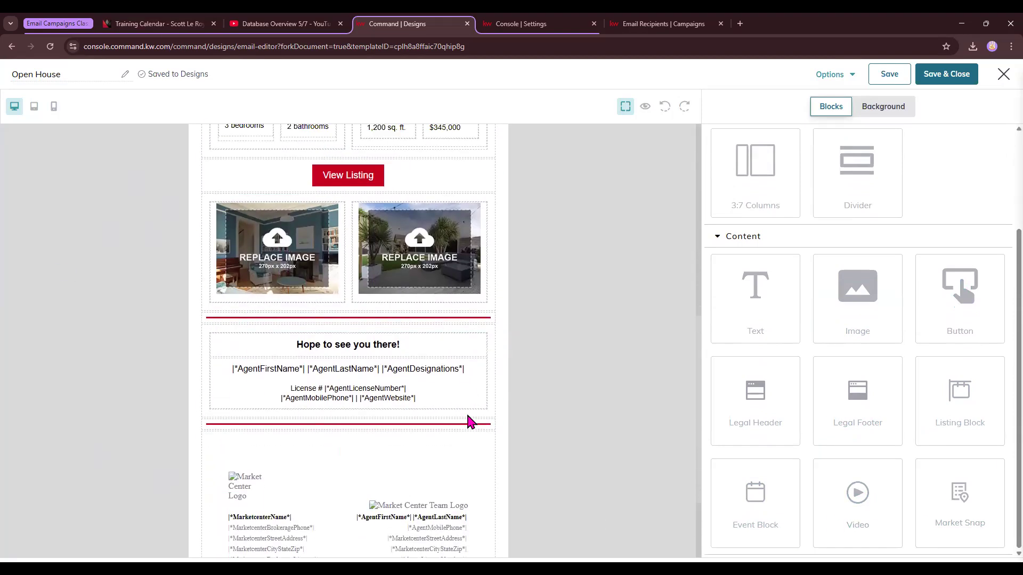
scroll(470, 422, "up", 8)
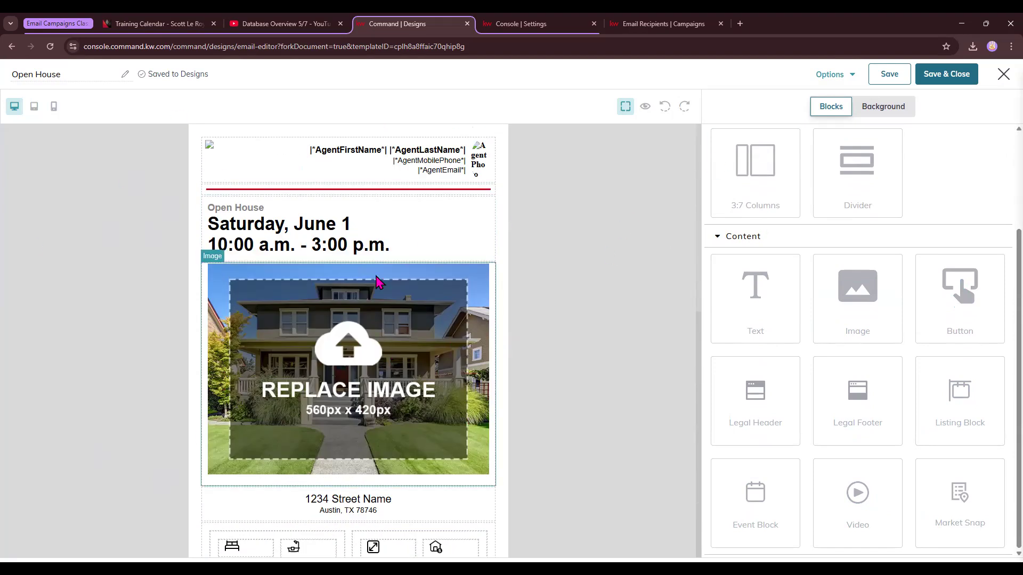
left_click(377, 228)
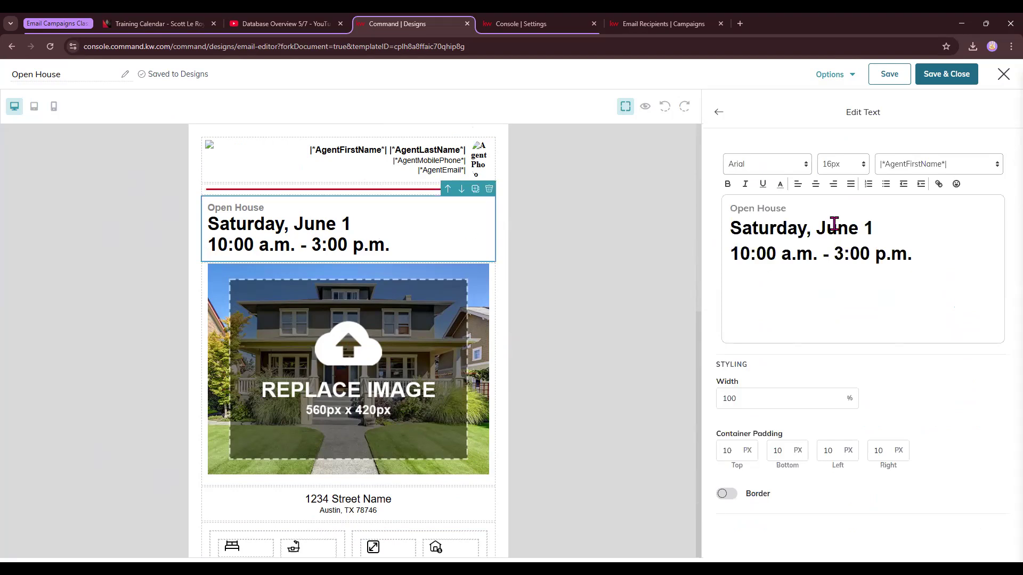
double_click(840, 223)
type("May")
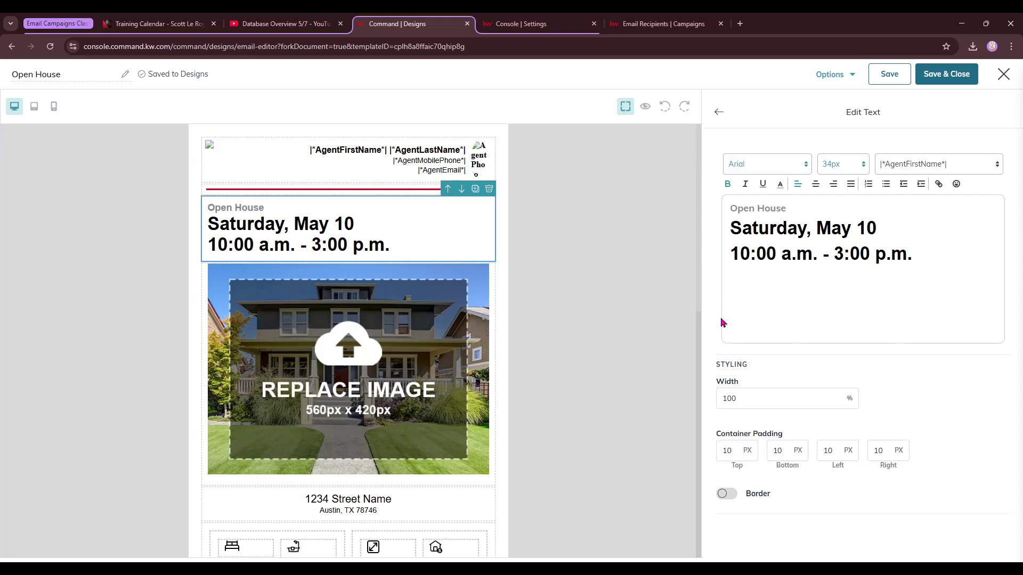
left_click(720, 113)
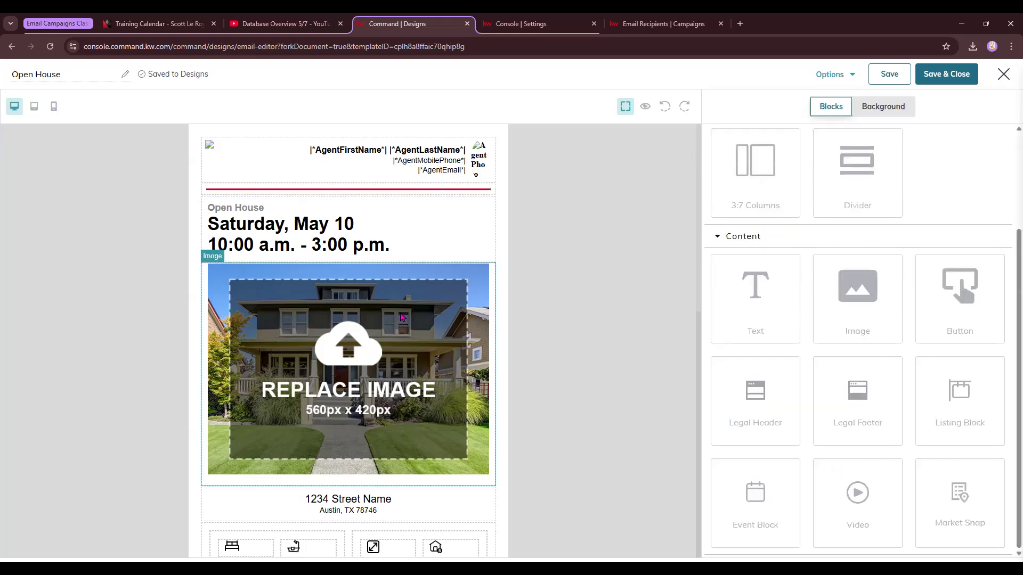
left_click(411, 320)
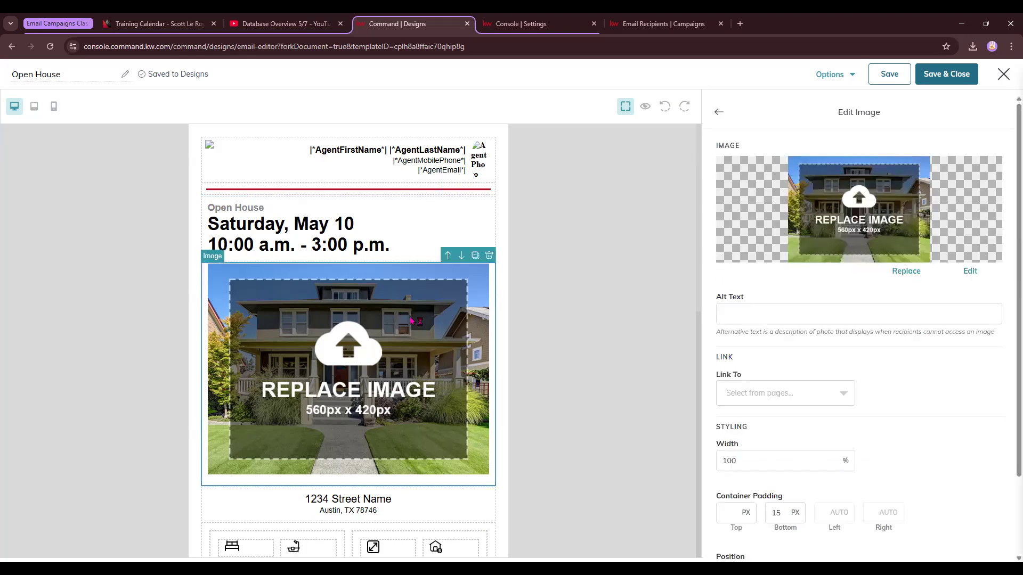
left_click(907, 273)
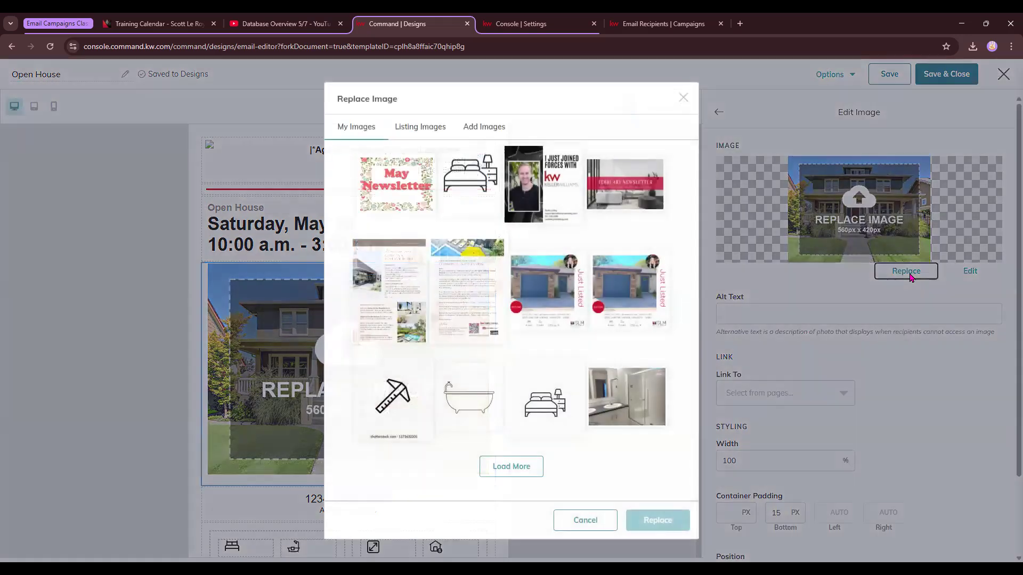
left_click(420, 129)
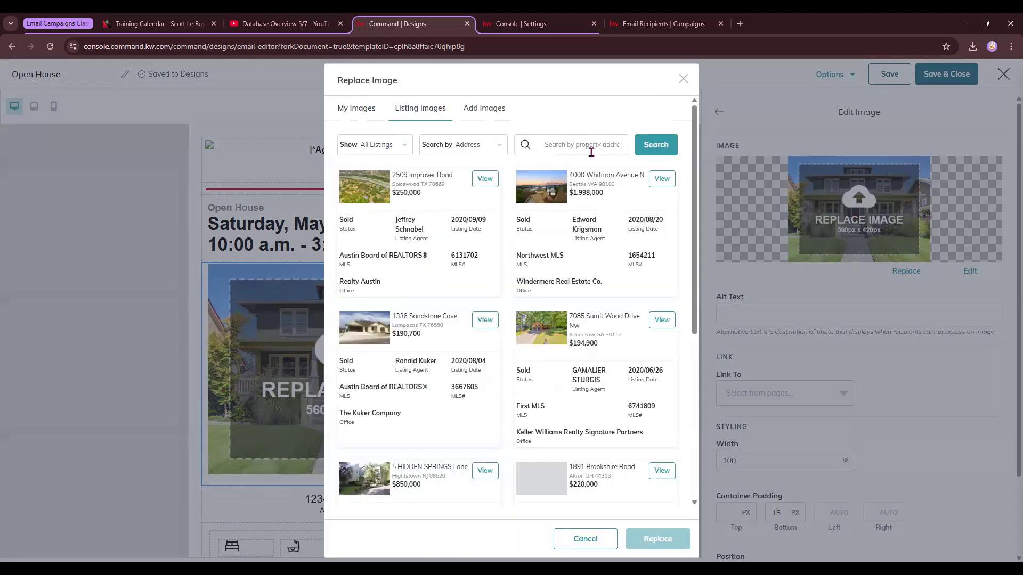
left_click(591, 153)
left_click(596, 171)
left_click(642, 152)
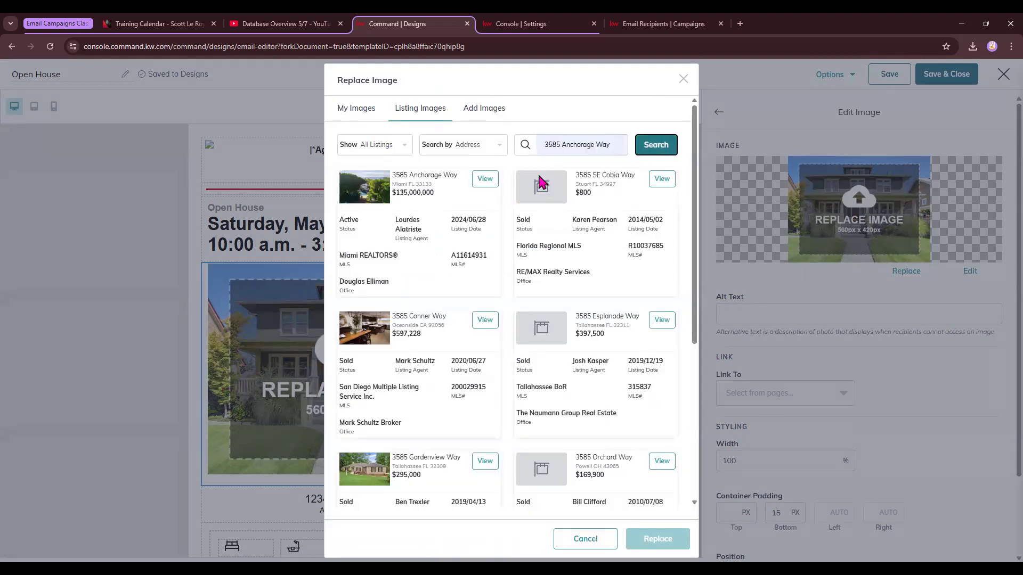
left_click(484, 179)
left_click(612, 274)
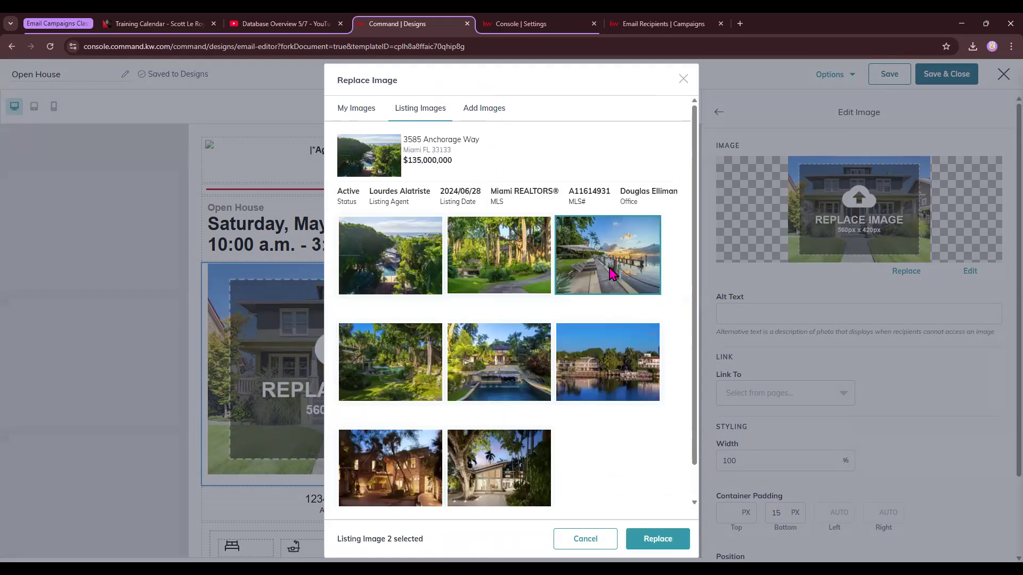
left_click(495, 498)
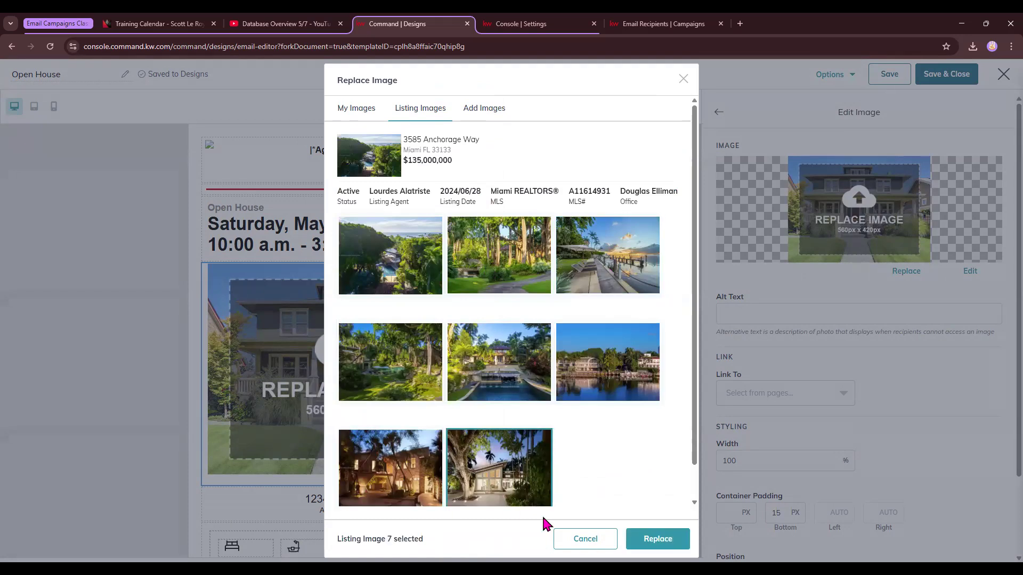
left_click(656, 539)
Open the street address text block below the main photo for editing.
scroll(408, 368, "down", 2)
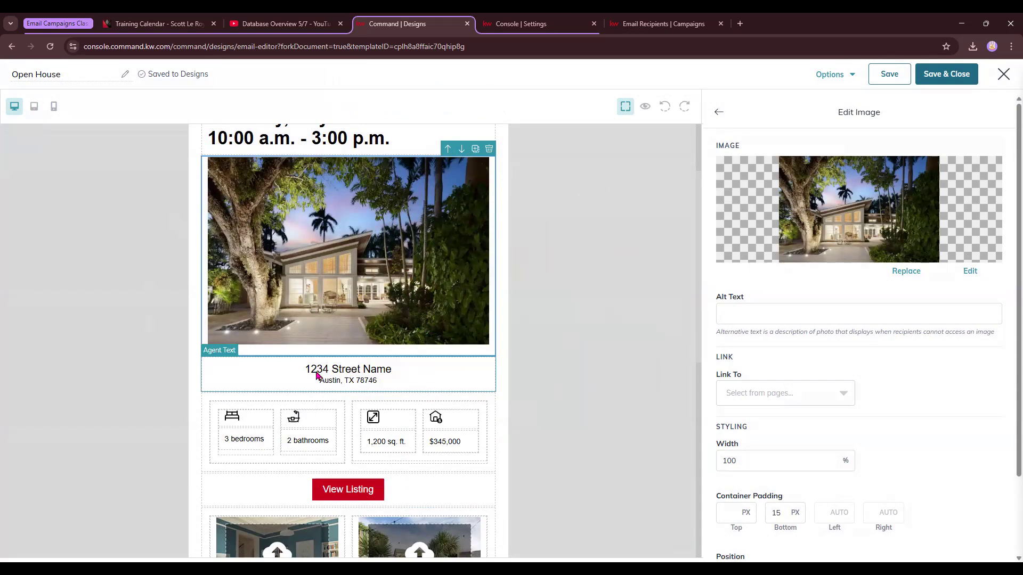
left_click(366, 376)
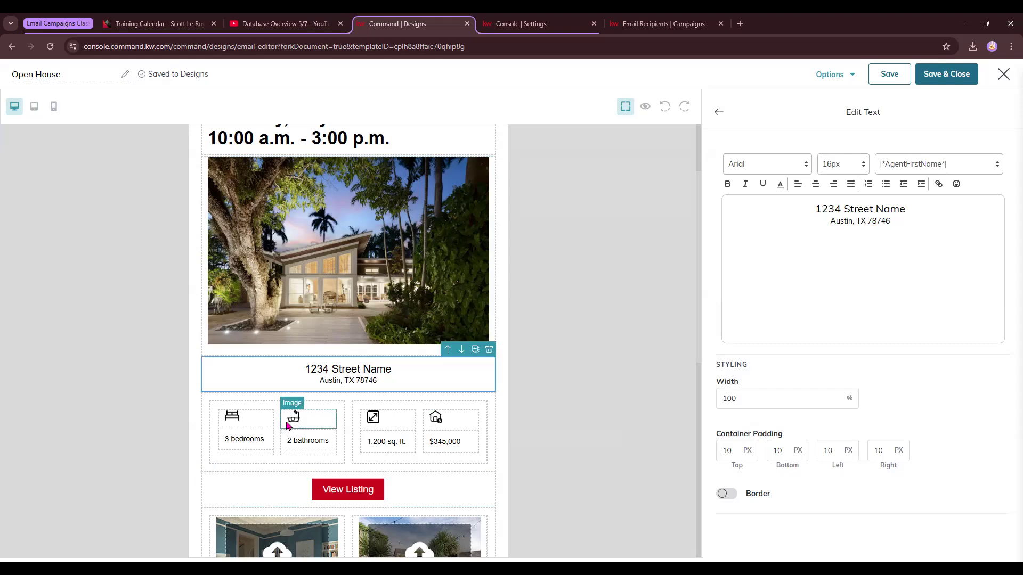
left_click(547, 23)
left_click(660, 23)
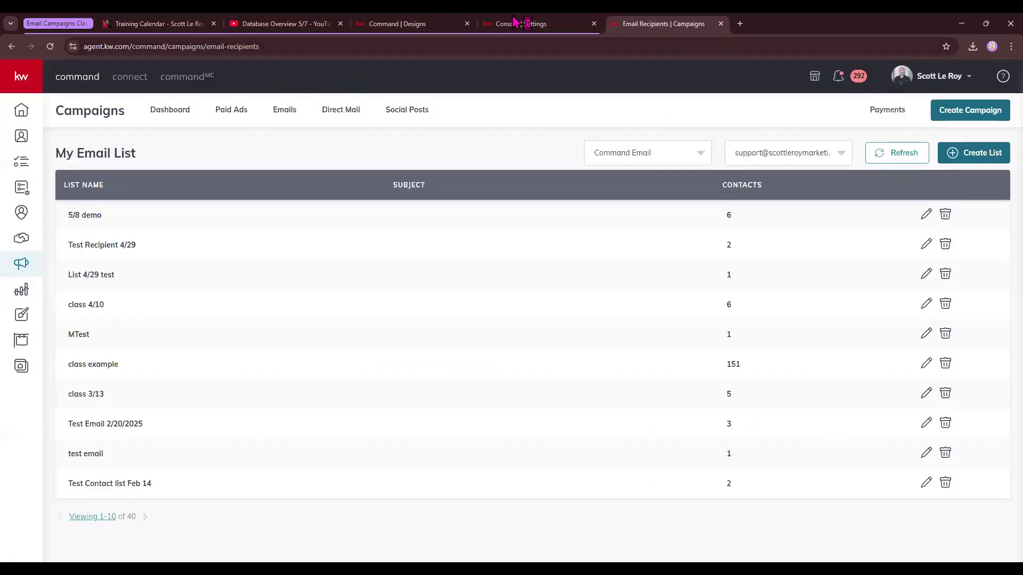
left_click(739, 23)
type("sc")
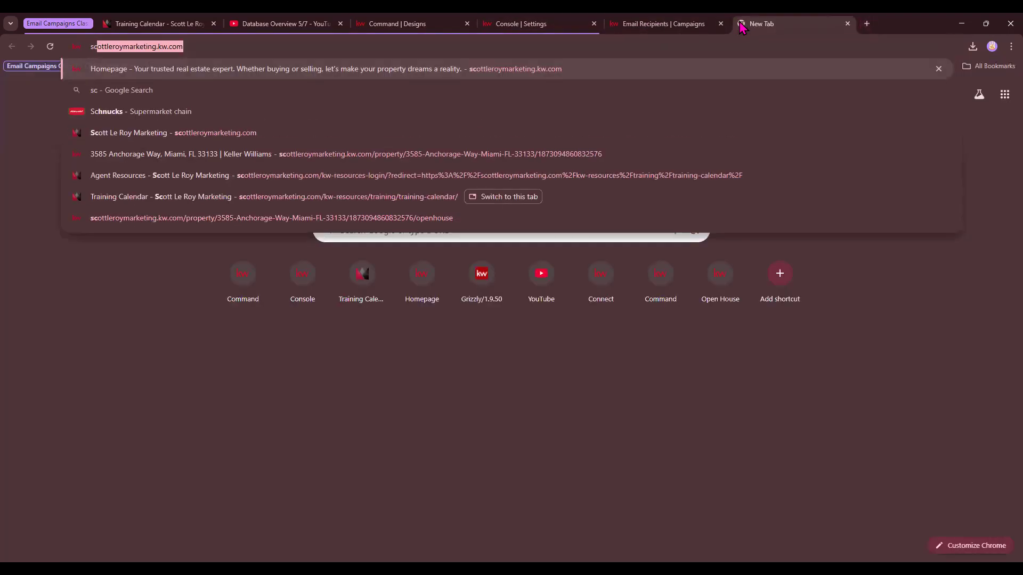
key("Return")
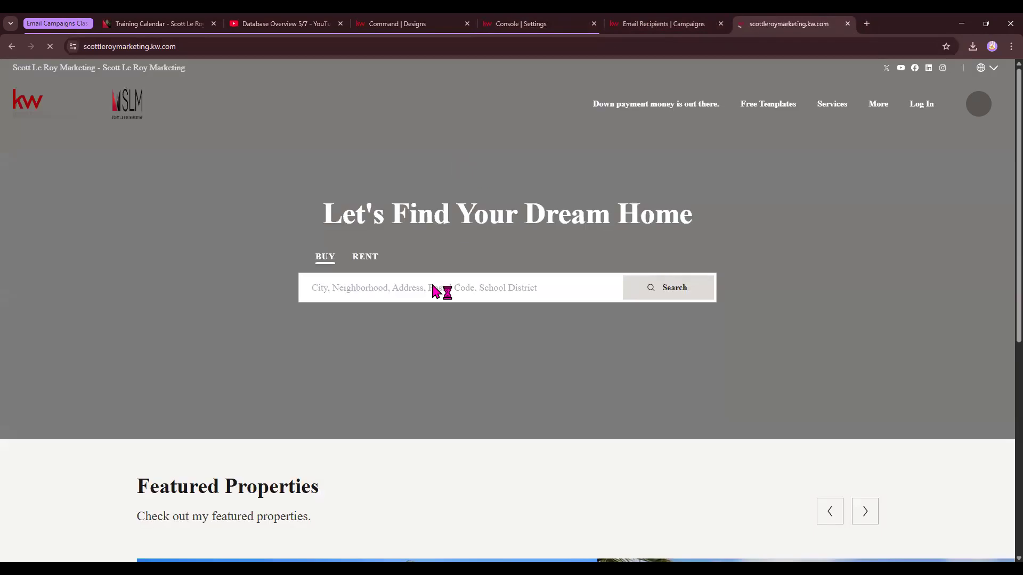
left_click(382, 292)
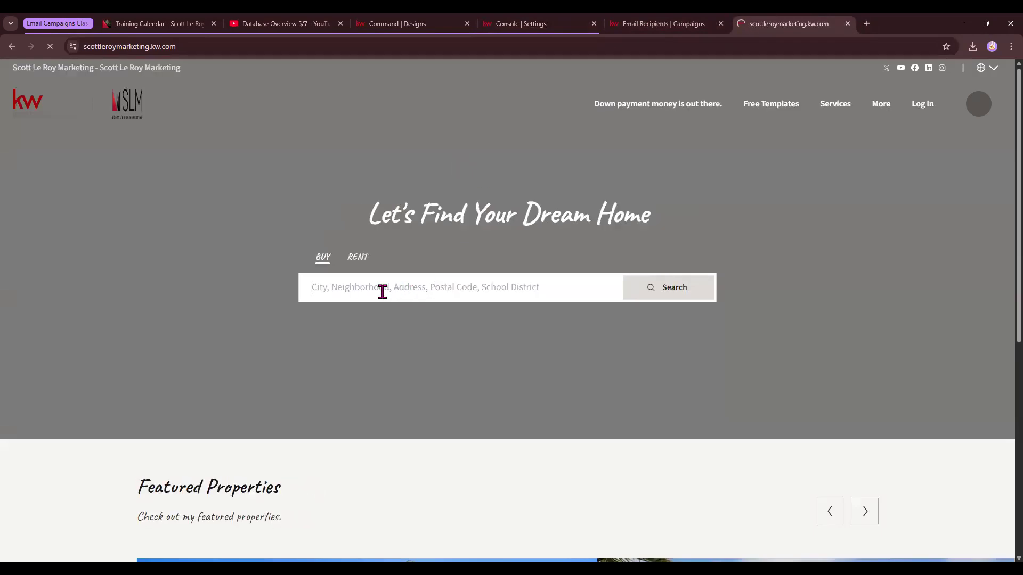
type("https://www.youtube.com/watch?v=dBn28Dj6sQ0")
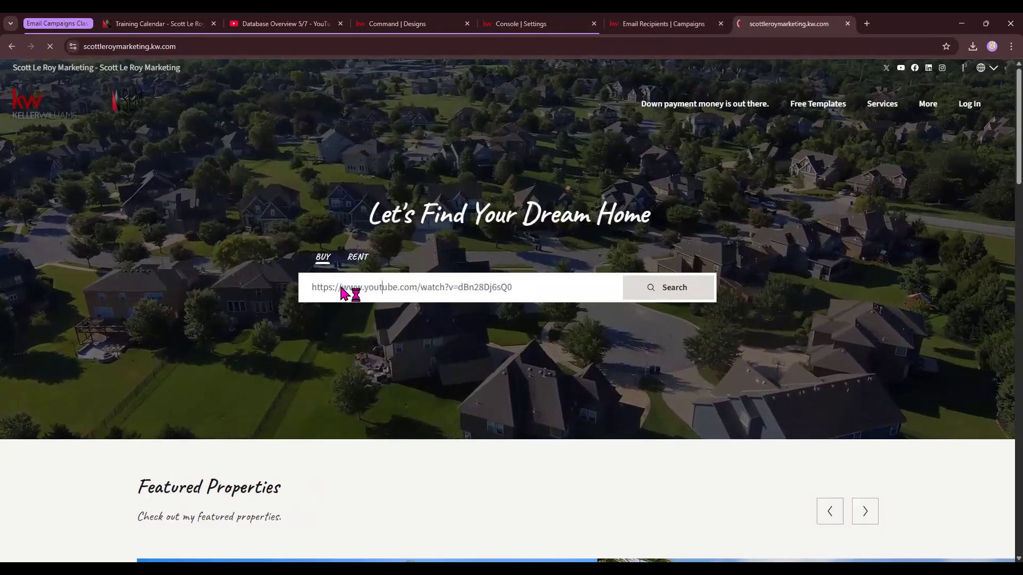
triple_click(378, 291)
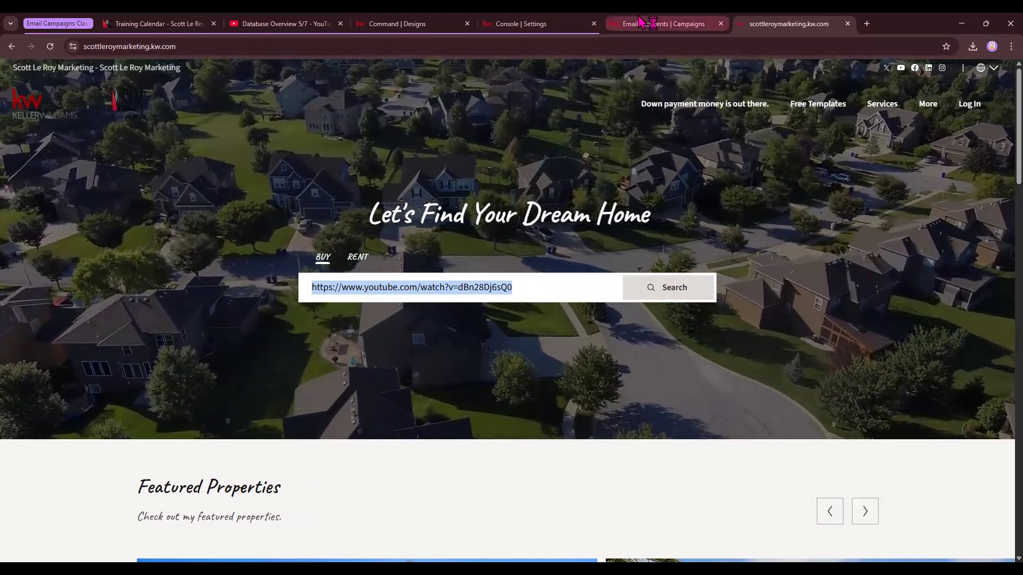
left_click(663, 24)
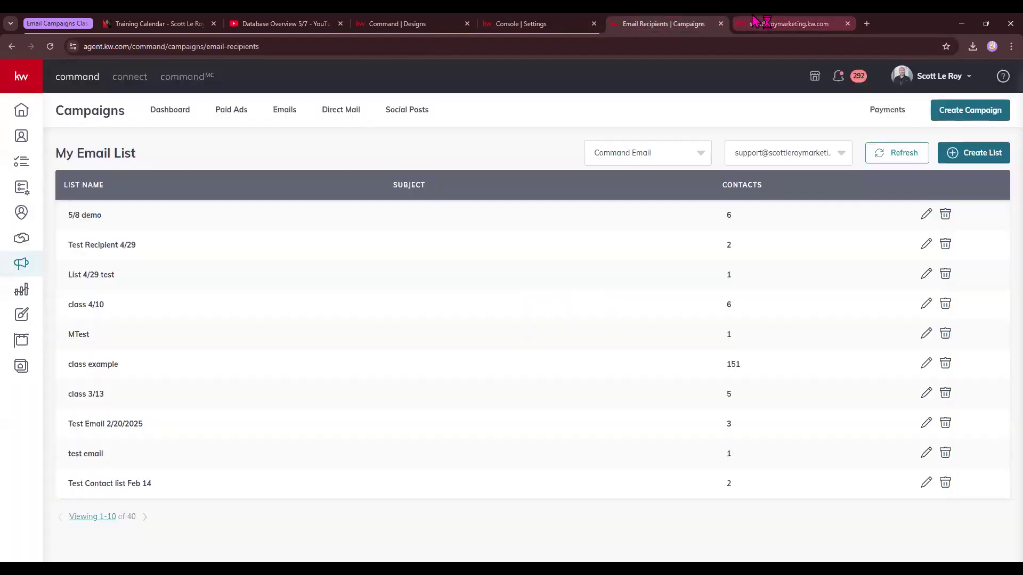
left_click(753, 20)
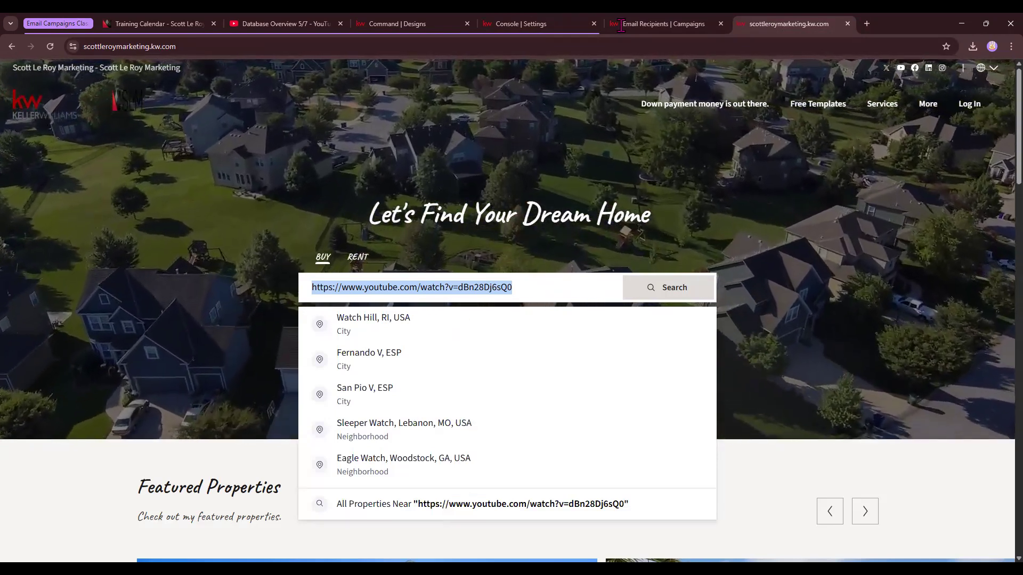
type("3")
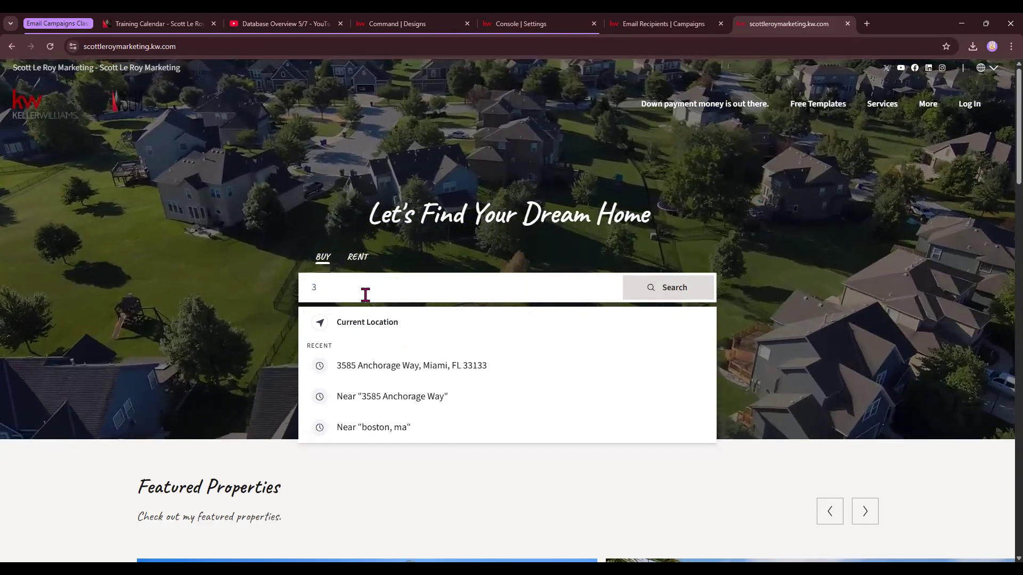
type("5")
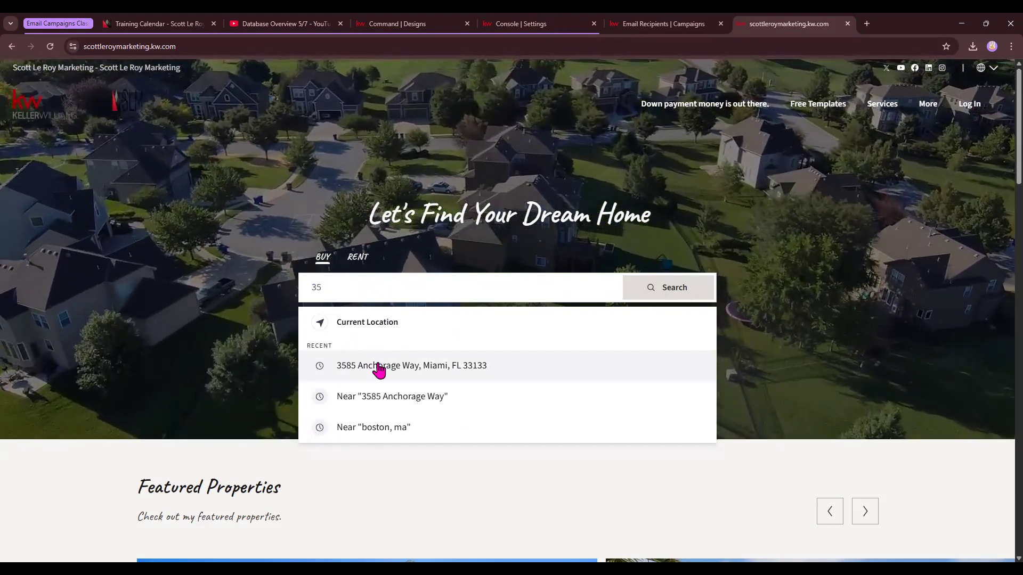
left_click(378, 366)
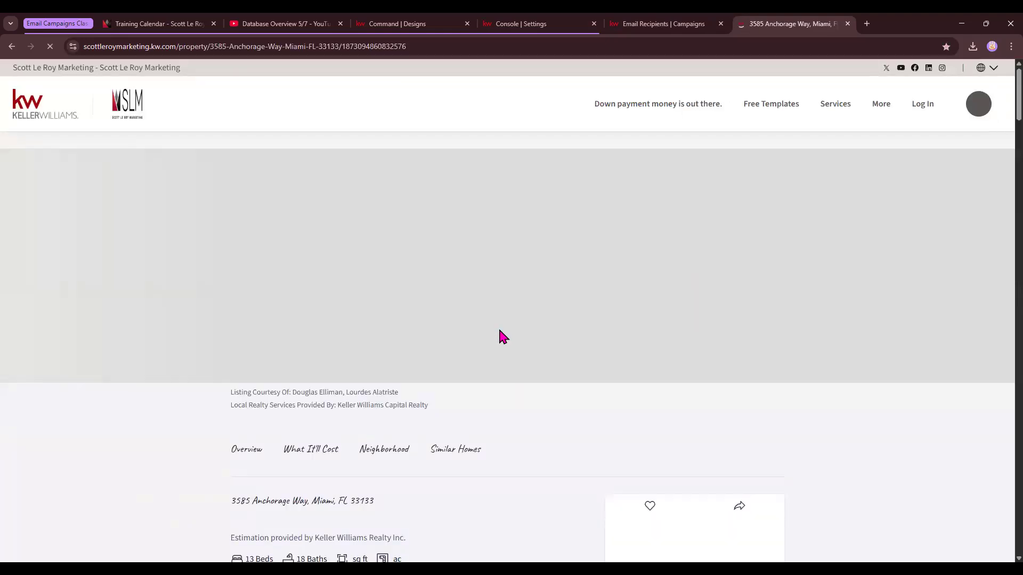
Copy the property's address from its listing page and paste it over the placeholder street address in the text block.
scroll(499, 330, "down", 2)
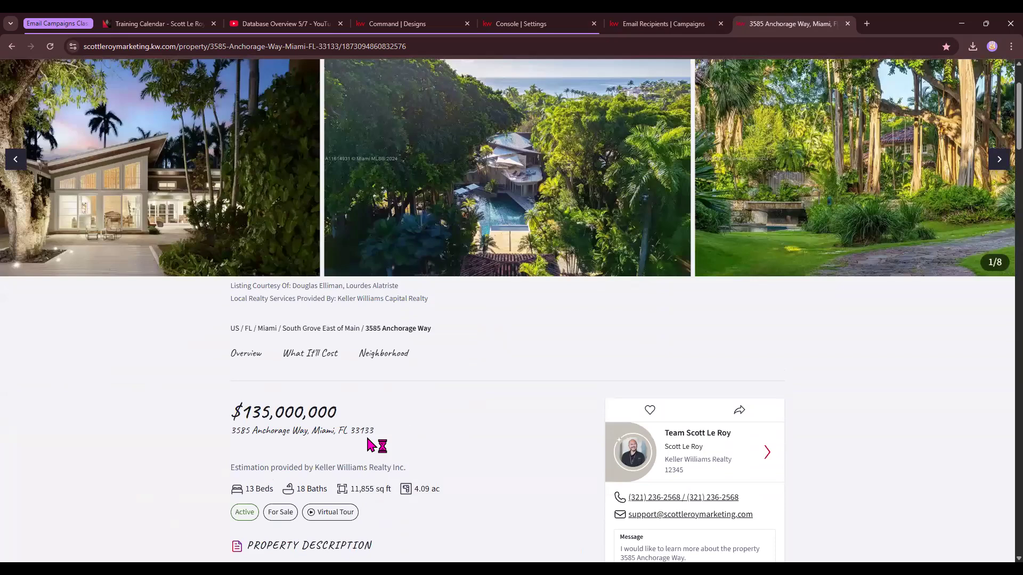
left_click_drag(369, 445, 232, 436)
key("ctrl+c")
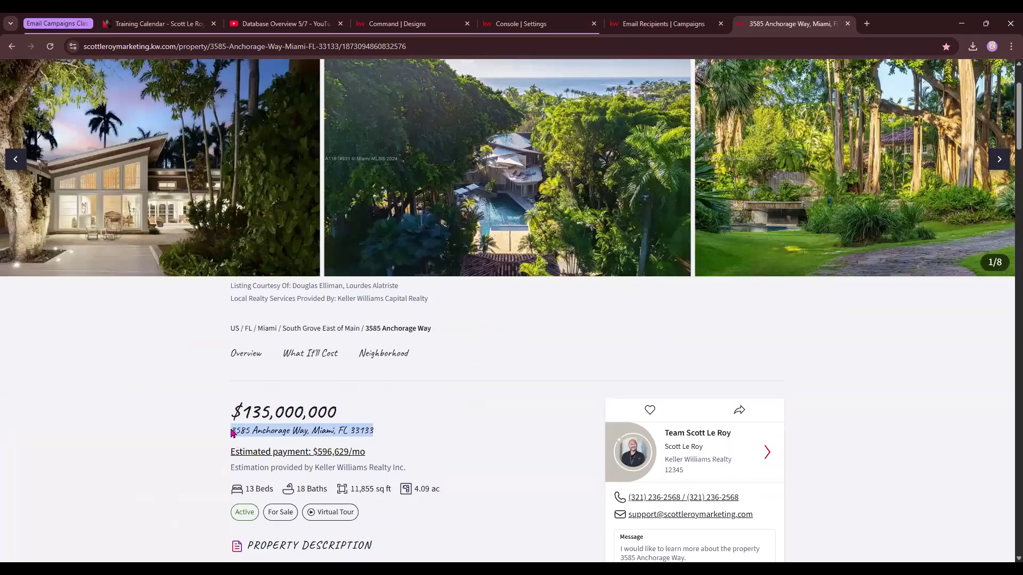
left_click(397, 24)
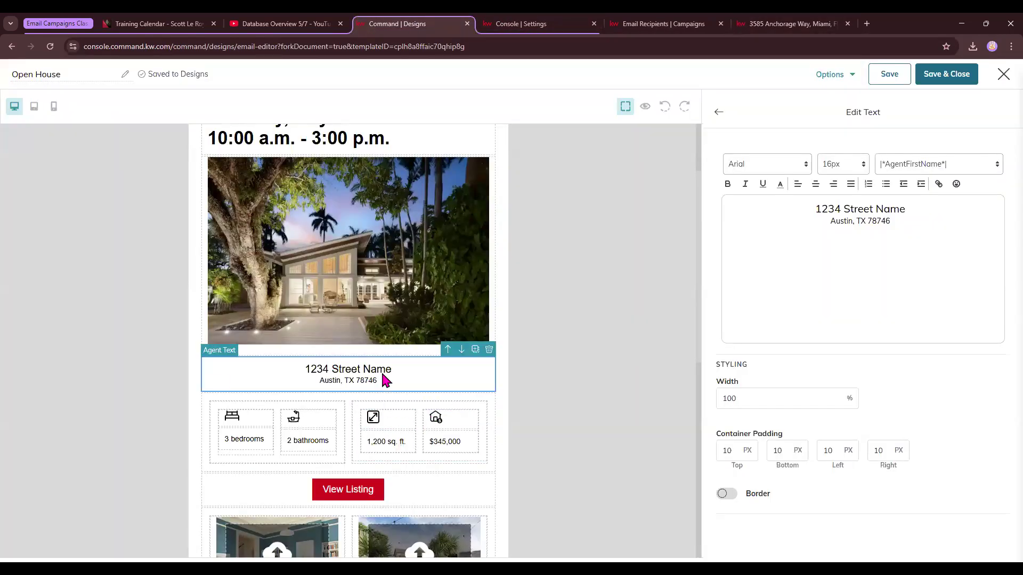
left_click_drag(925, 235, 808, 205)
key("ctrl+v")
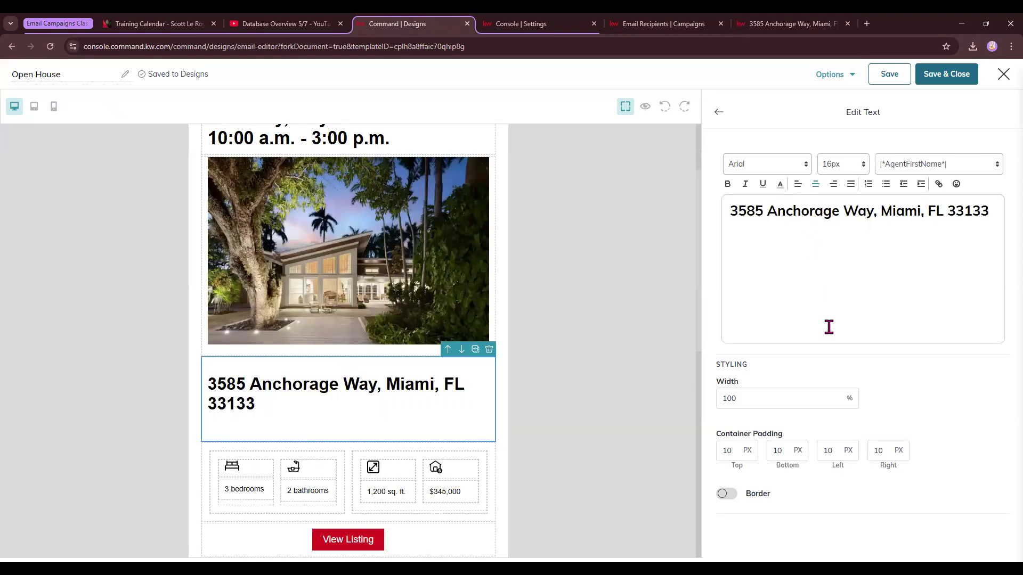
Set the pasted address to 18px font size and centre-align it.
left_click(842, 165)
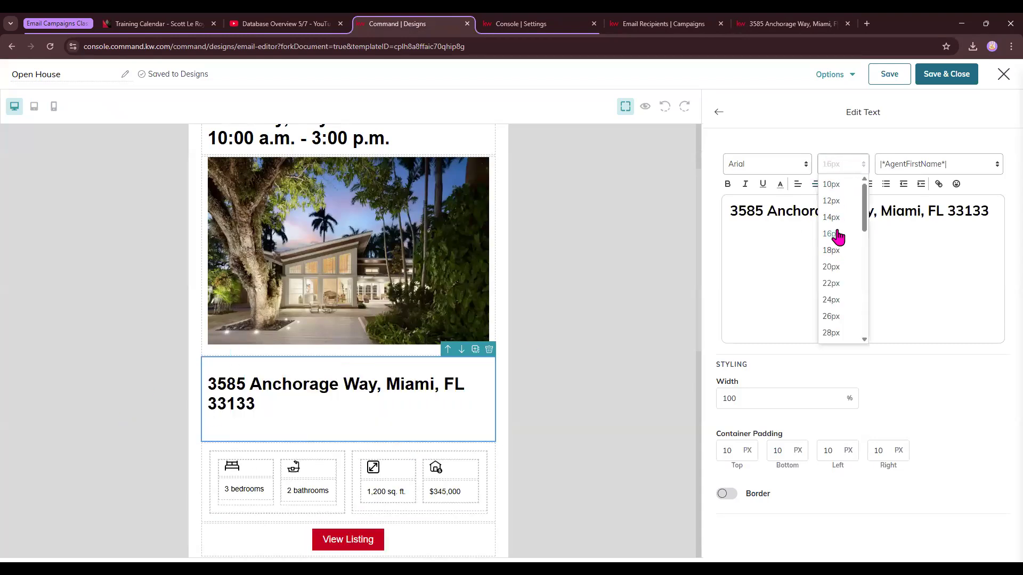
left_click(834, 251)
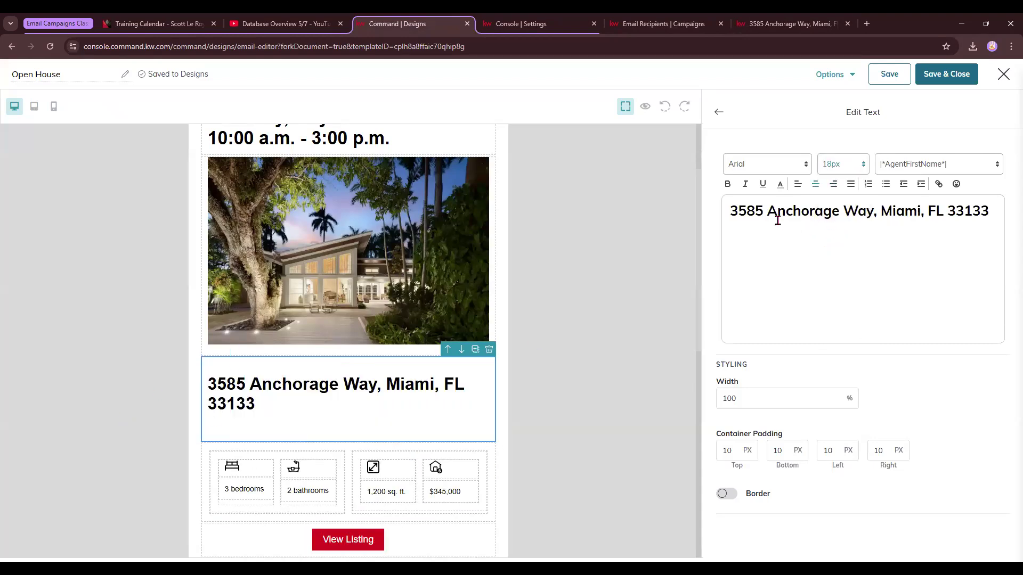
left_click_drag(991, 212, 723, 213)
left_click(841, 172)
left_click(836, 223)
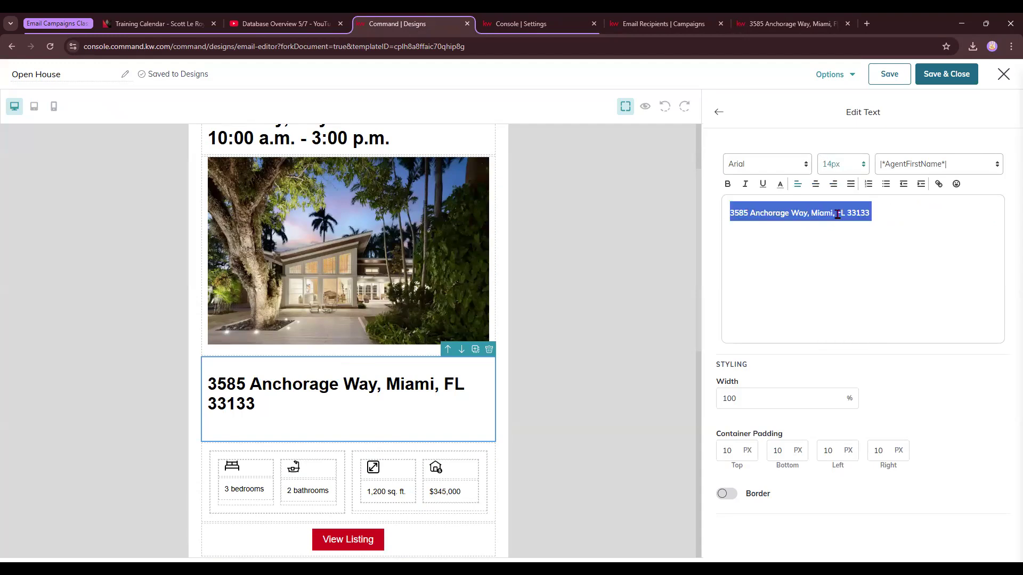
left_click(815, 184)
left_click(839, 166)
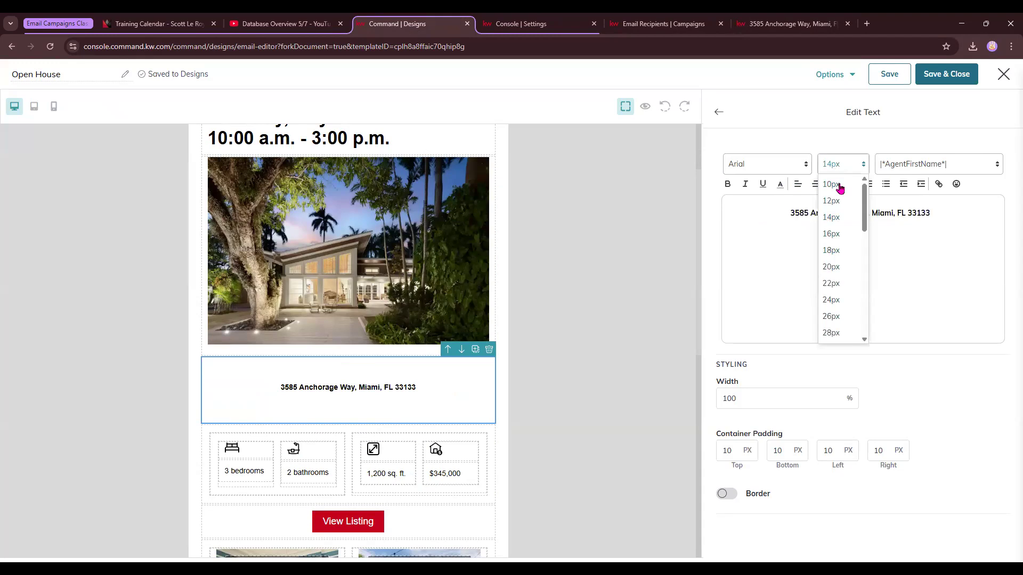
left_click(839, 250)
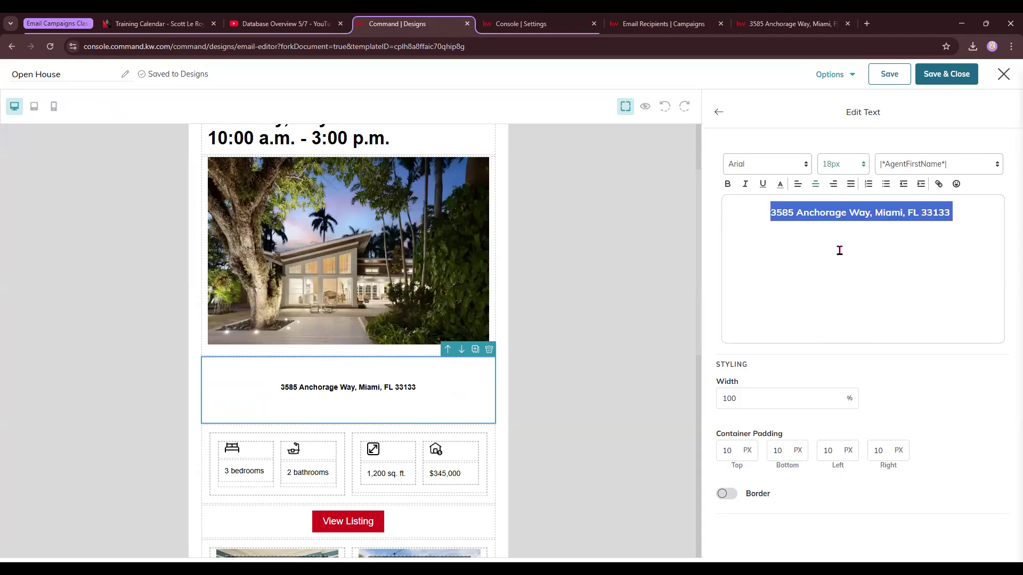
Open the bedrooms text block and move the listing tab beside the email editor tab.
left_click(718, 111)
scroll(270, 345, "down", 3)
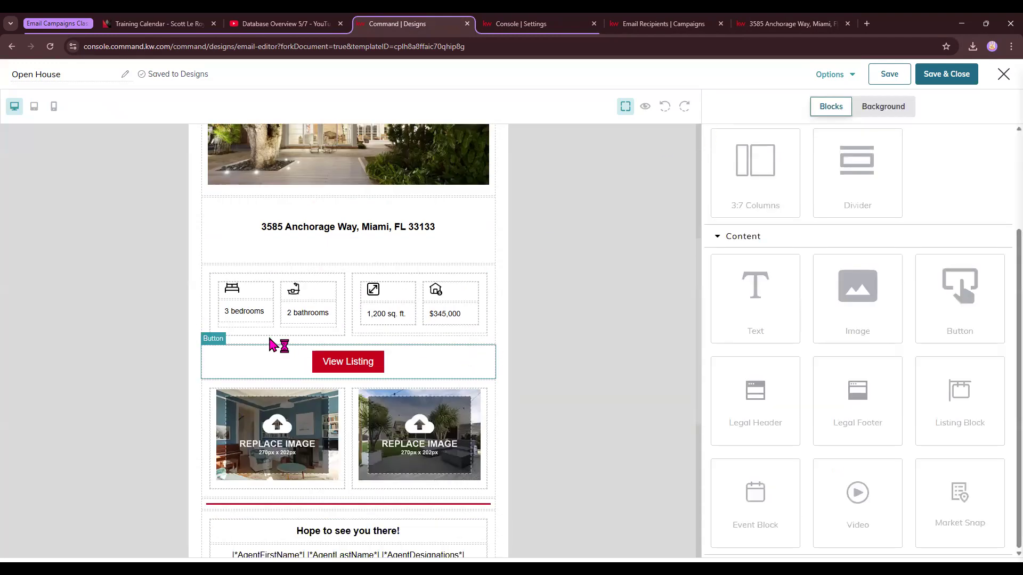
left_click(248, 319)
left_click(554, 18)
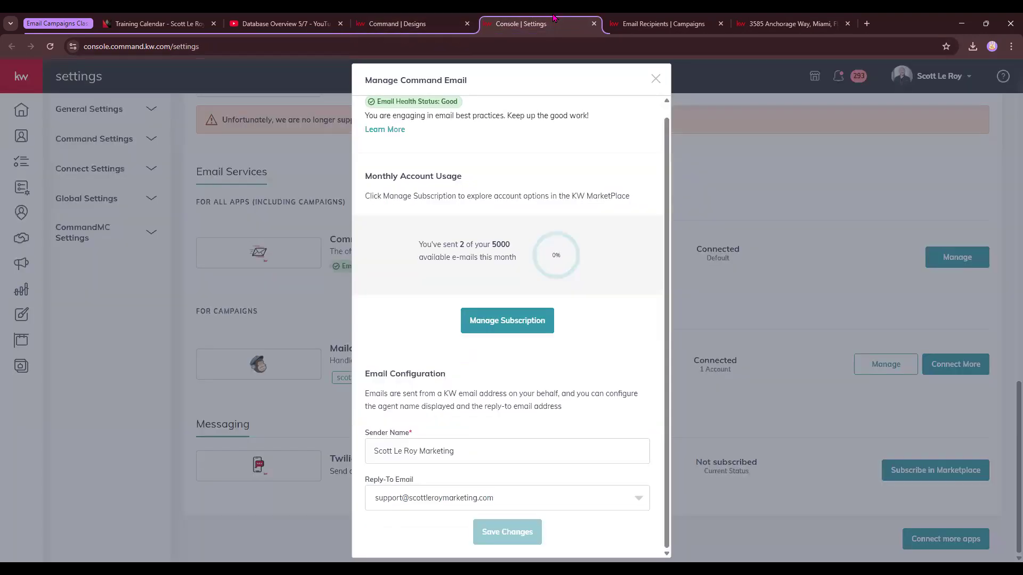
left_click(663, 24)
left_click_drag(759, 21, 503, 22)
scroll(353, 415, "down", 2)
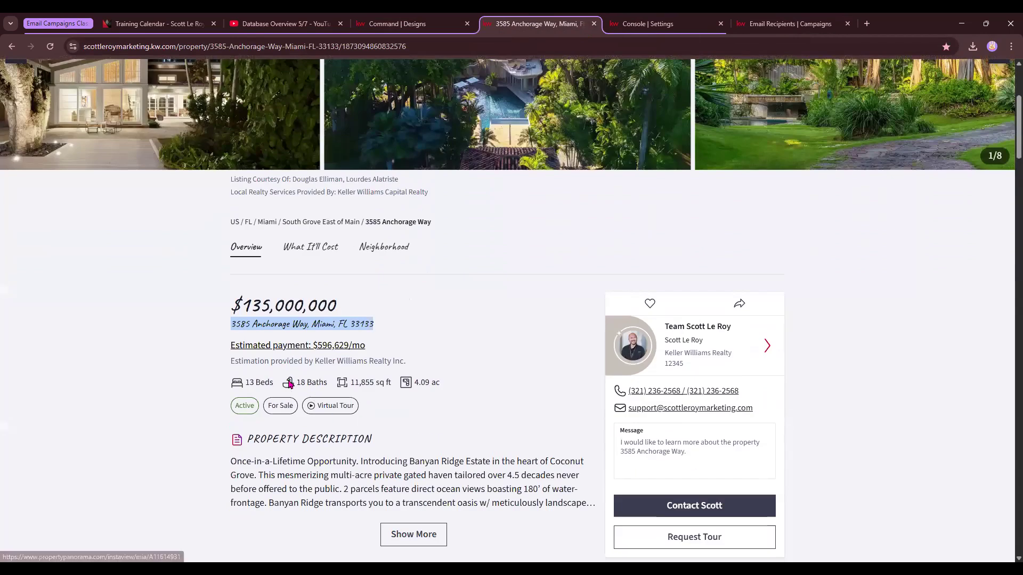
Set the bedrooms value to 13.
left_click(421, 24)
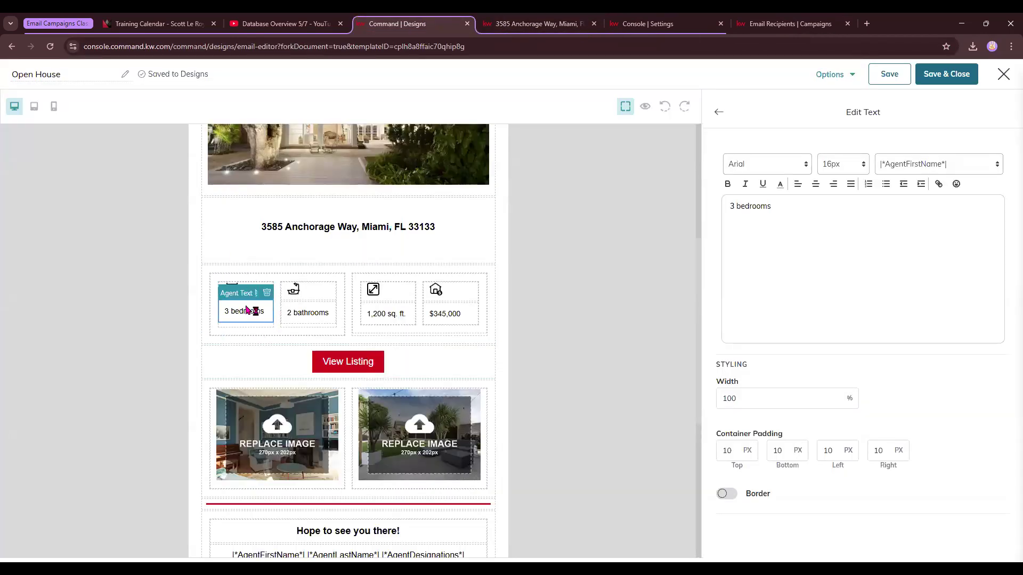
left_click_drag(735, 206, 708, 212)
type("13")
left_click(719, 112)
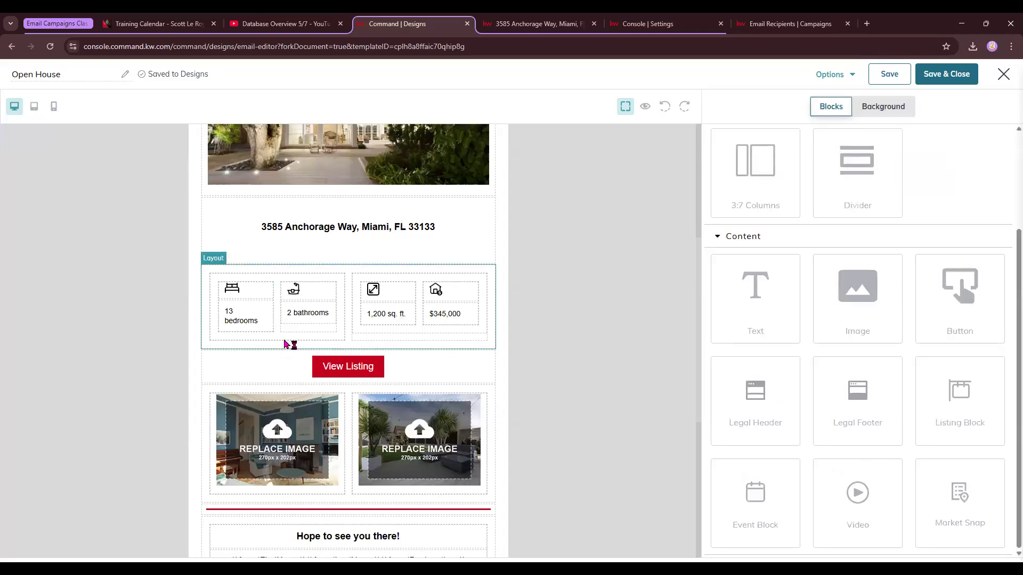
Set the bathrooms value to 18.
left_click(305, 320)
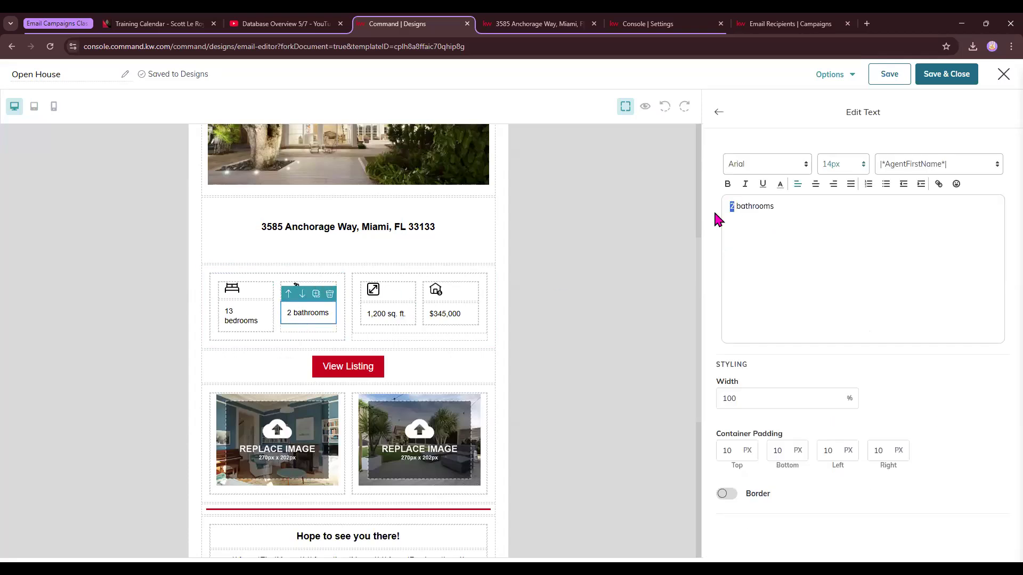
type("18")
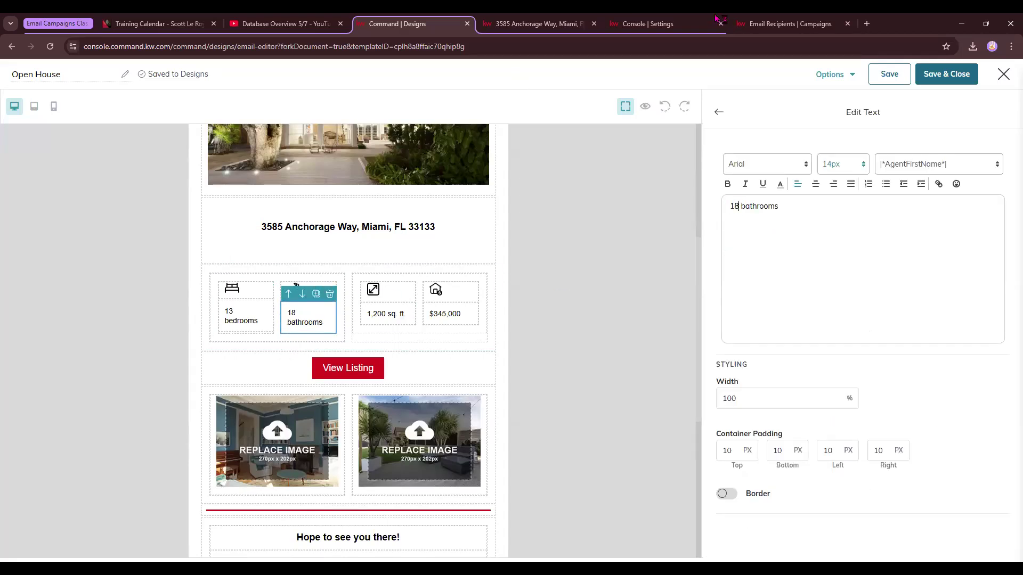
Copy the 11,855 sq ft area from the listing page and paste it over the square footage text.
left_click(570, 23)
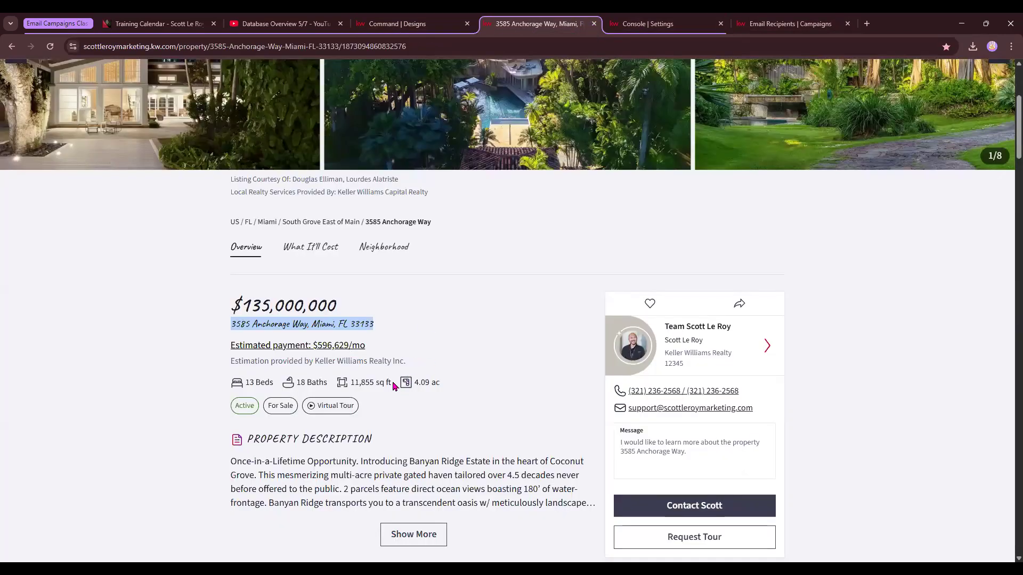
left_click_drag(395, 385, 356, 386)
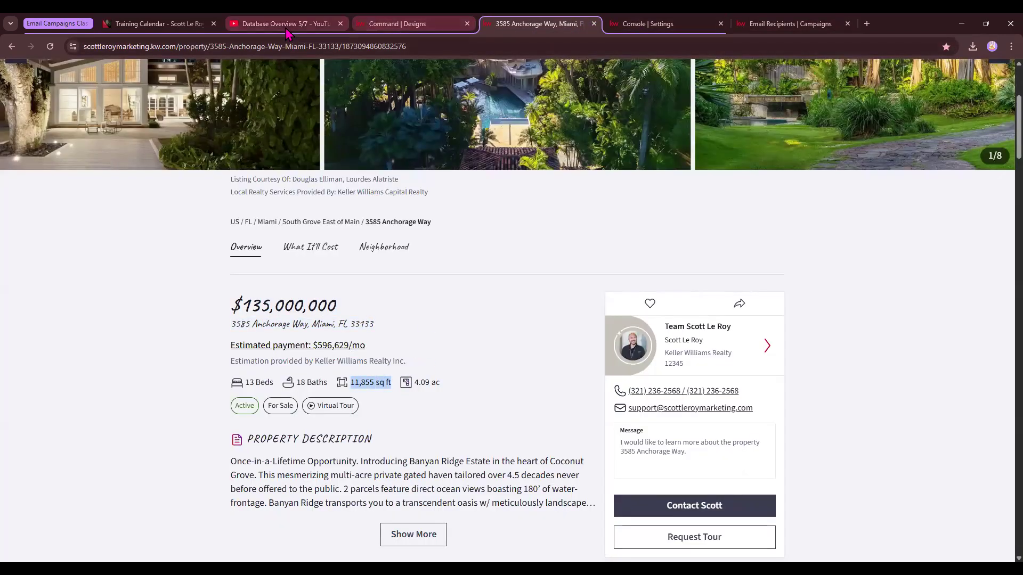
left_click(397, 23)
left_click(387, 311)
left_click_drag(803, 231, 685, 219)
type("11,855sq ft")
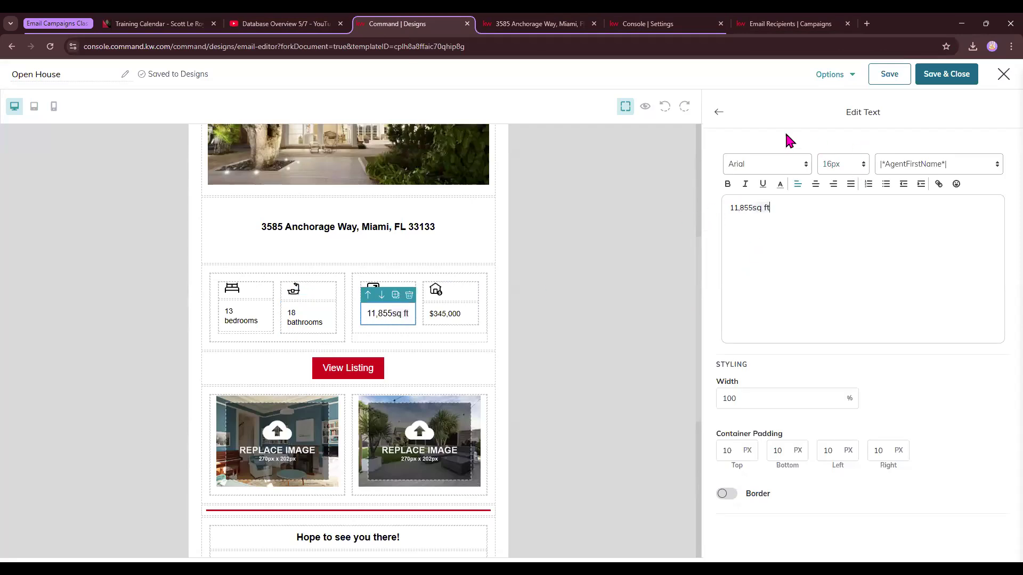
left_click(719, 112)
Copy the $135,000,000 price from the listing page and paste it over the price text.
left_click(583, 21)
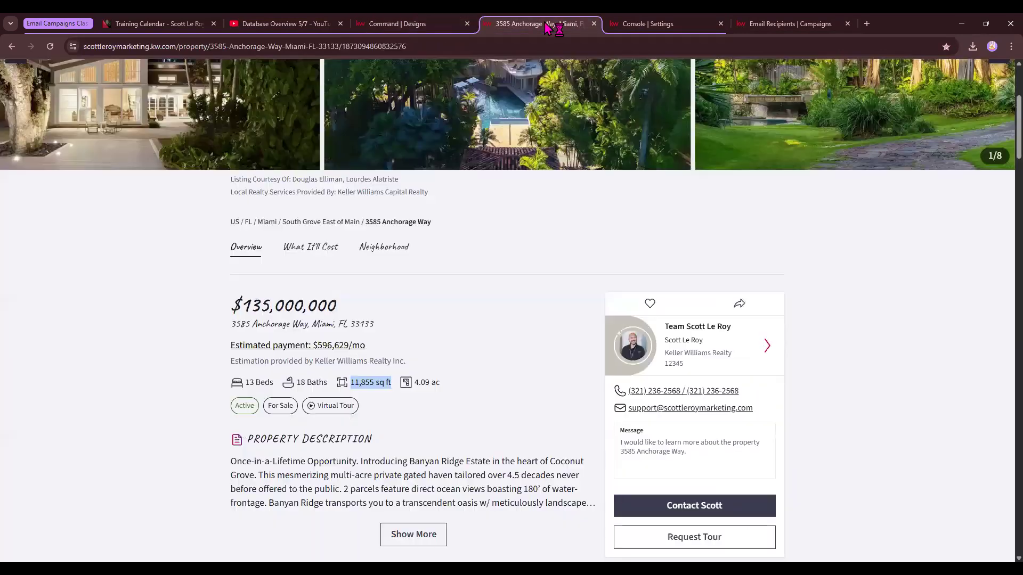
left_click_drag(354, 306, 219, 311)
key("ctrl+c")
left_click(397, 23)
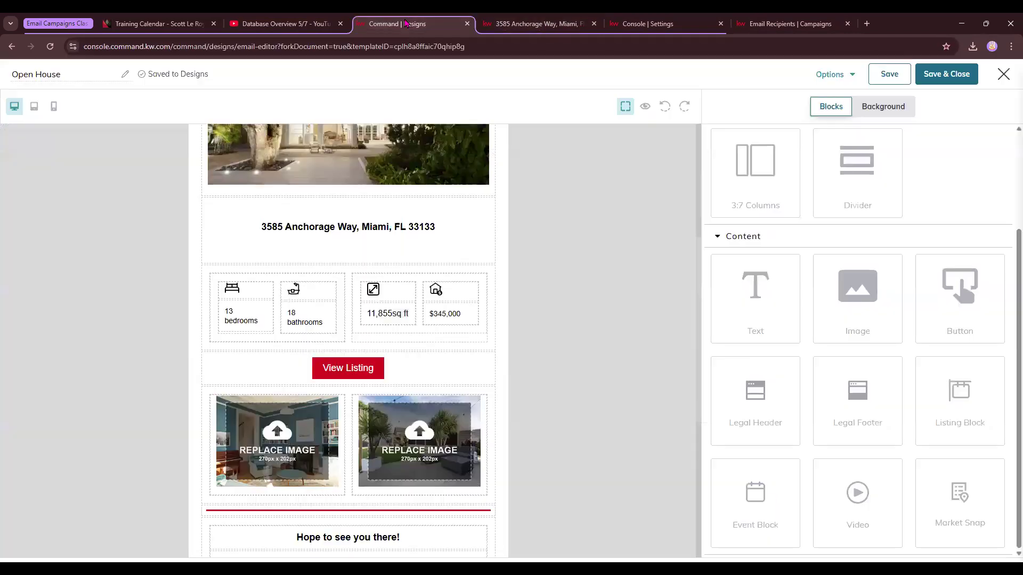
left_click(461, 317)
left_click_drag(777, 210, 688, 223)
key("ctrl+v")
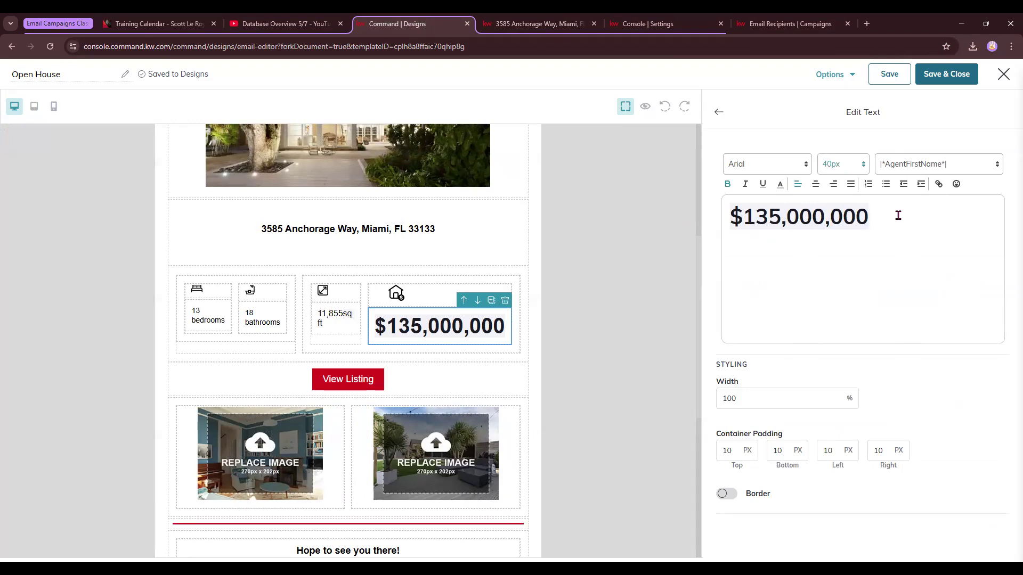
Re-paste the price text and format it at 16px in bold.
key("ctrl+a")
key("ctrl+c")
key("BackSpace")
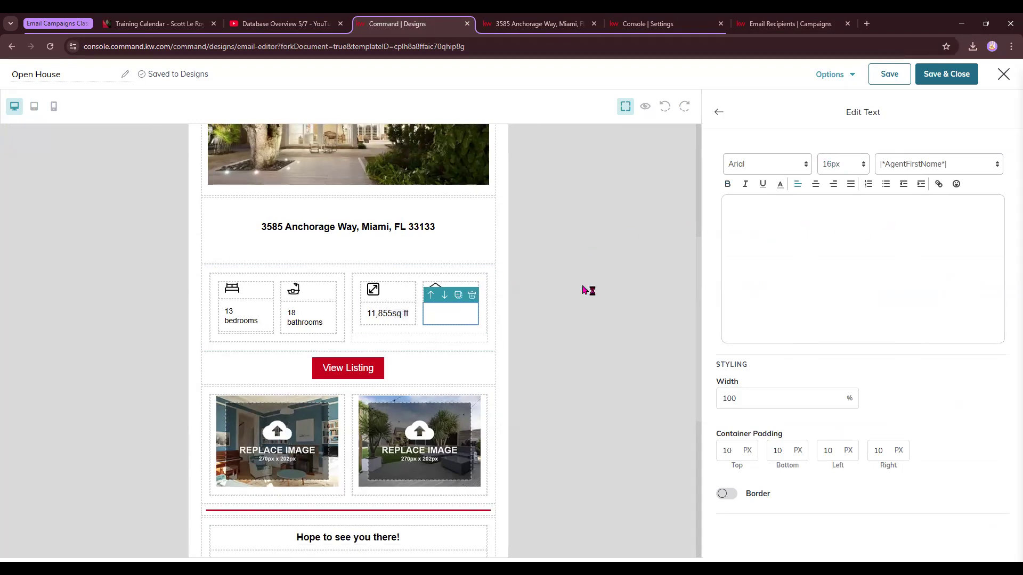
key("ctrl+v")
left_click(849, 171)
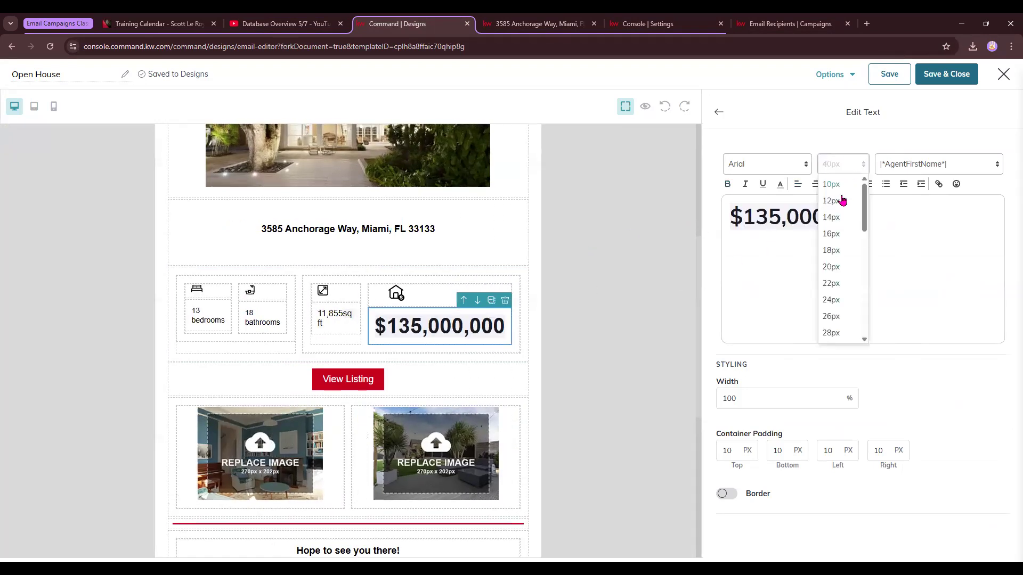
left_click(833, 234)
key("ctrl+a")
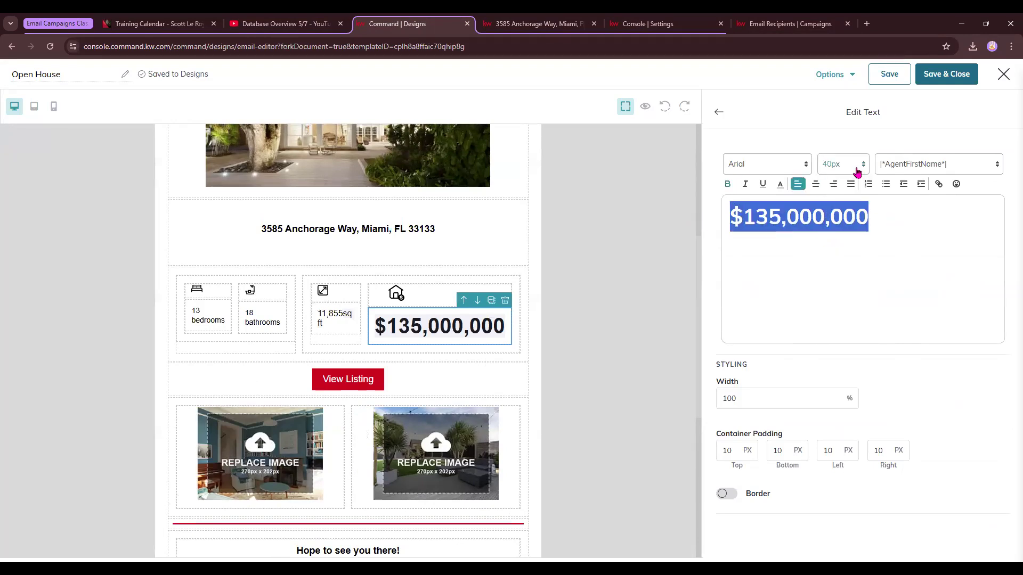
left_click(853, 167)
left_click(833, 234)
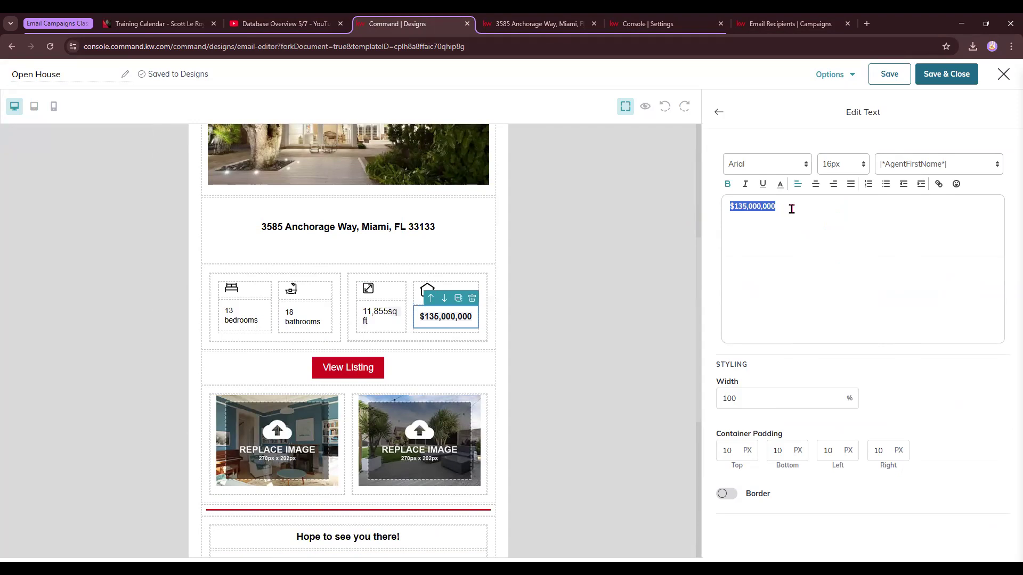
left_click(727, 184)
left_click(718, 114)
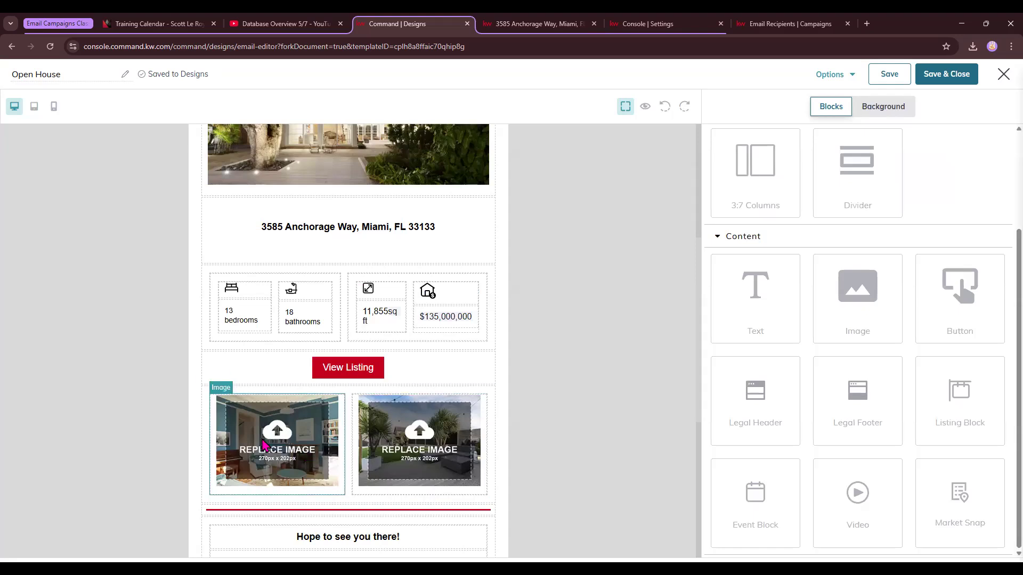
left_click(284, 453)
left_click(906, 271)
left_click(434, 136)
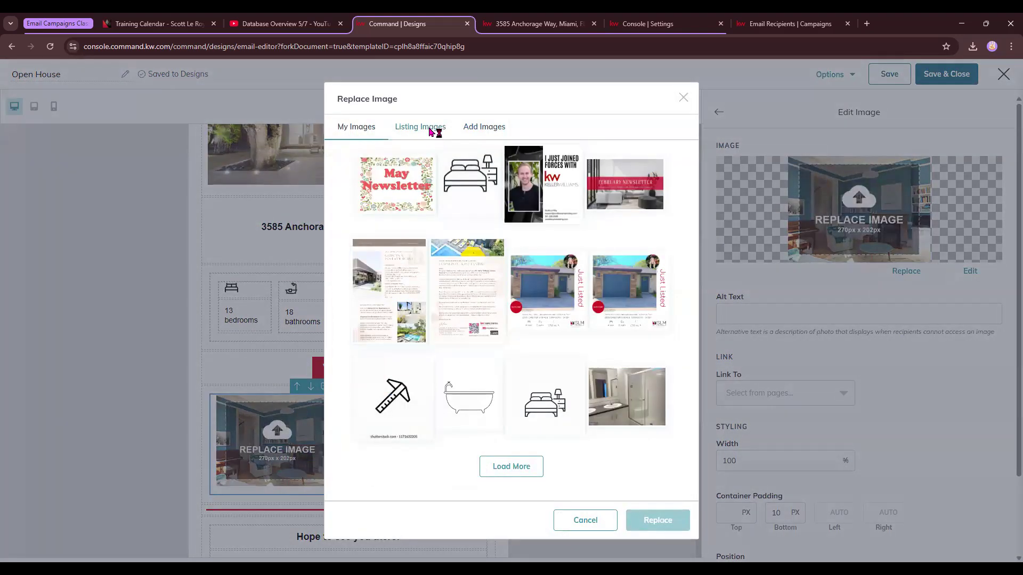
left_click(575, 144)
key("Down")
left_click(658, 142)
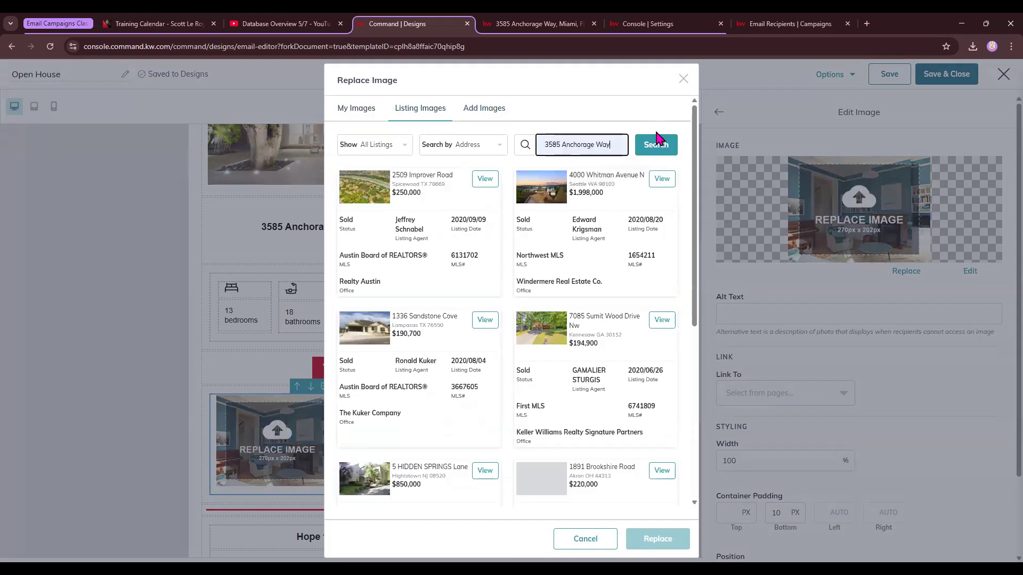
left_click(485, 180)
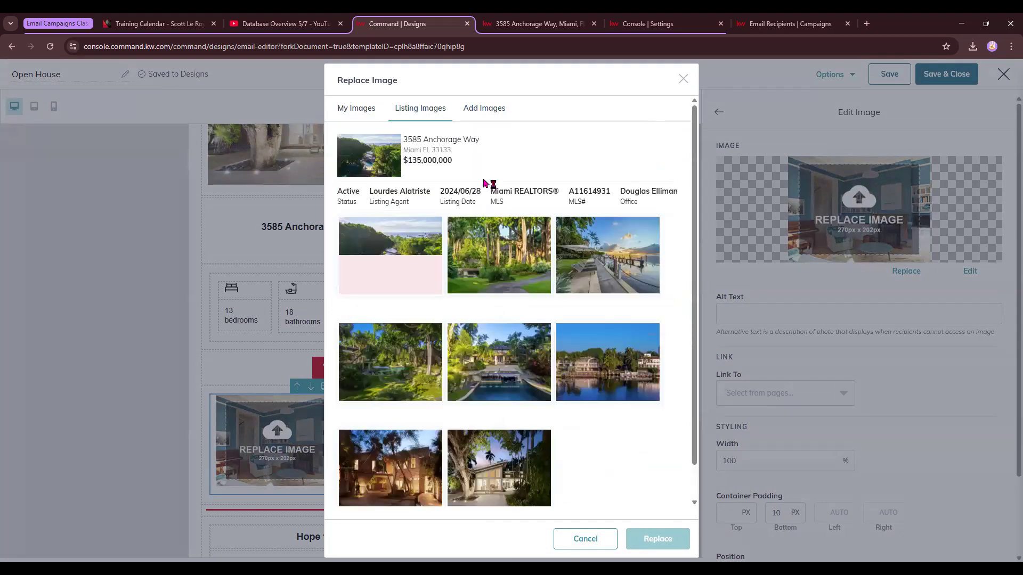
left_click(611, 260)
left_click(656, 539)
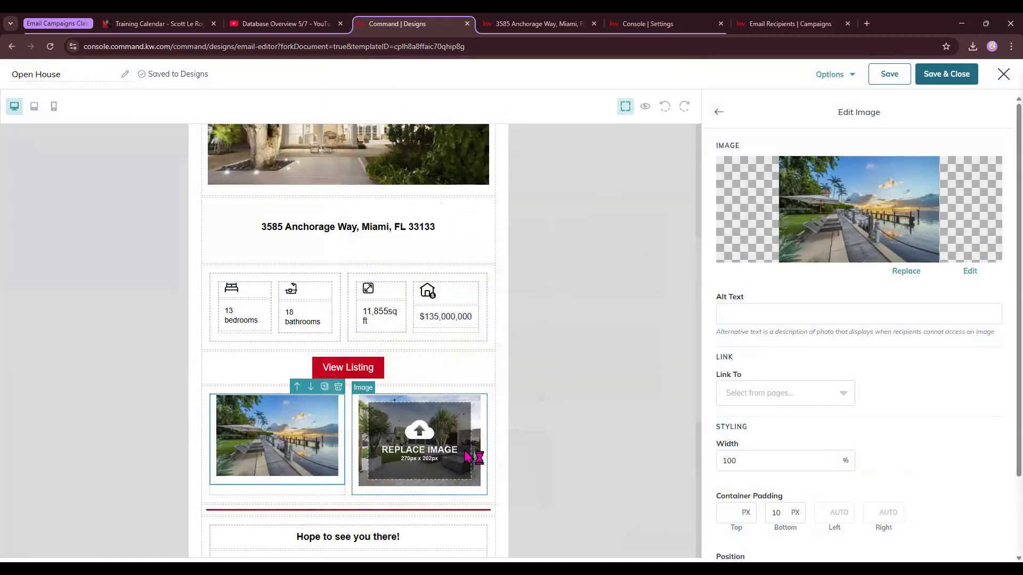
Replace the right gallery image with the night-lit house exterior from the same listing's images.
left_click(466, 457)
left_click(905, 271)
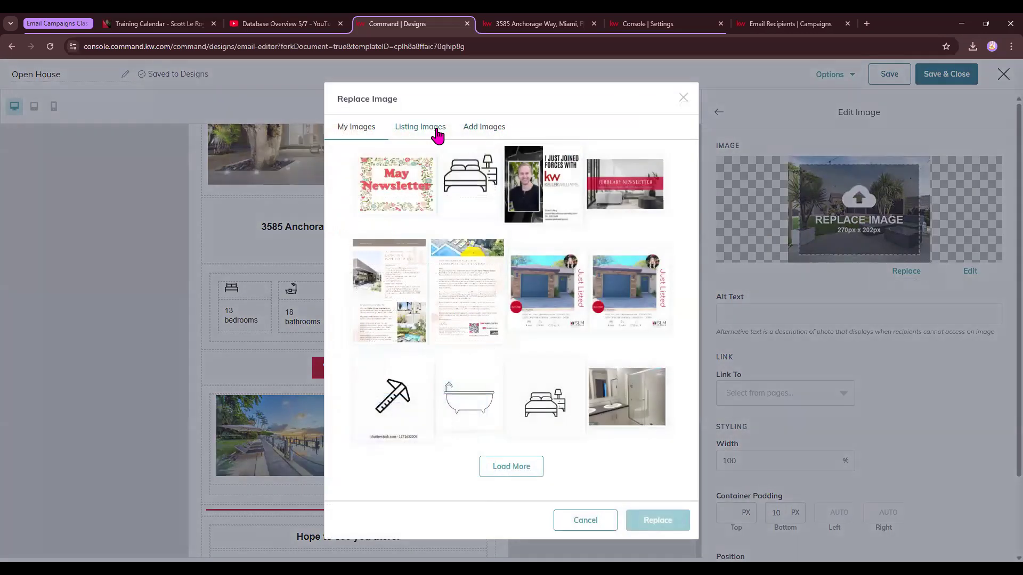
left_click(429, 109)
left_click(586, 149)
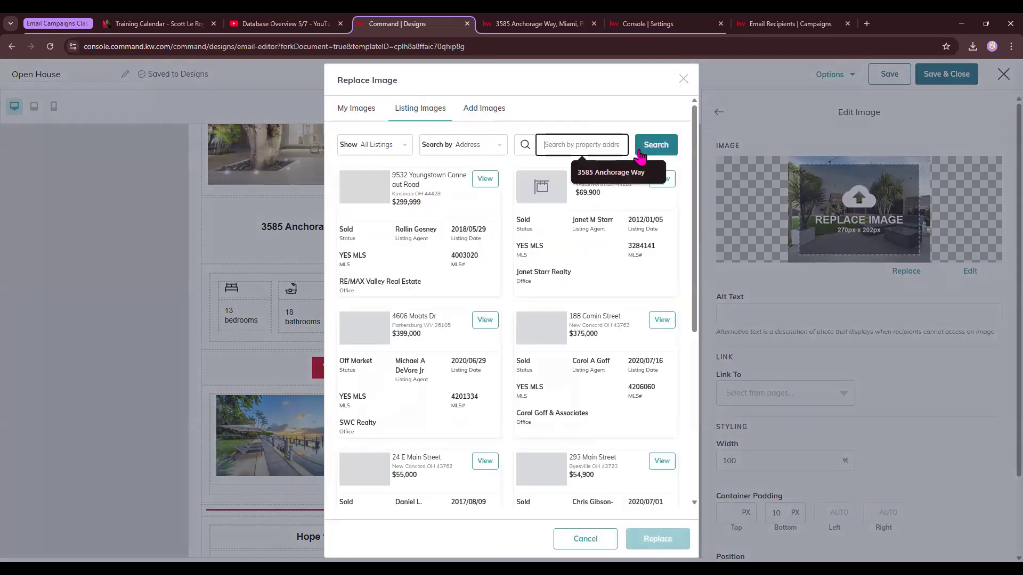
left_click(611, 172)
left_click(655, 145)
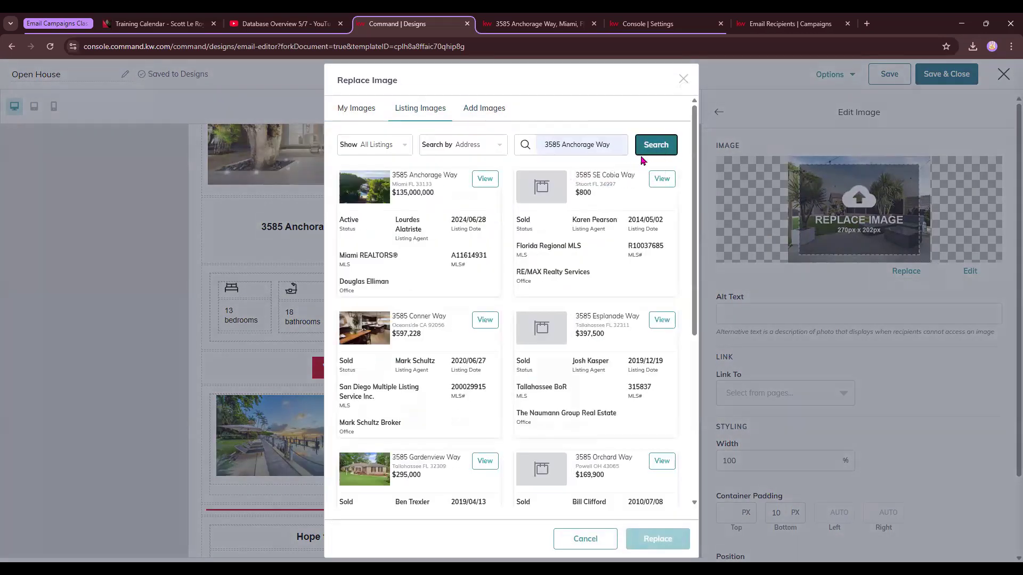
left_click(484, 180)
scroll(655, 347, "down", 1)
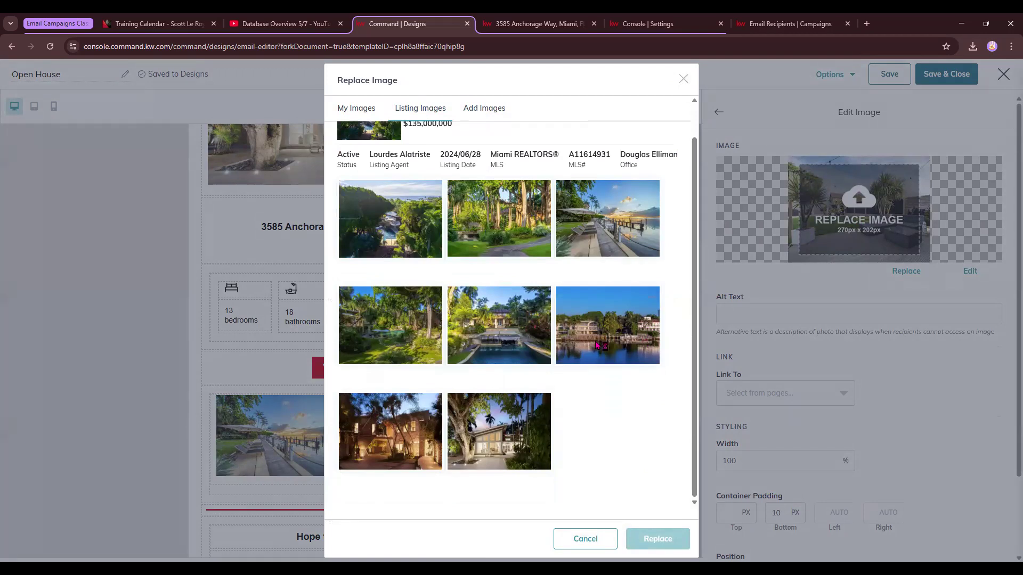
left_click(415, 430)
left_click(660, 543)
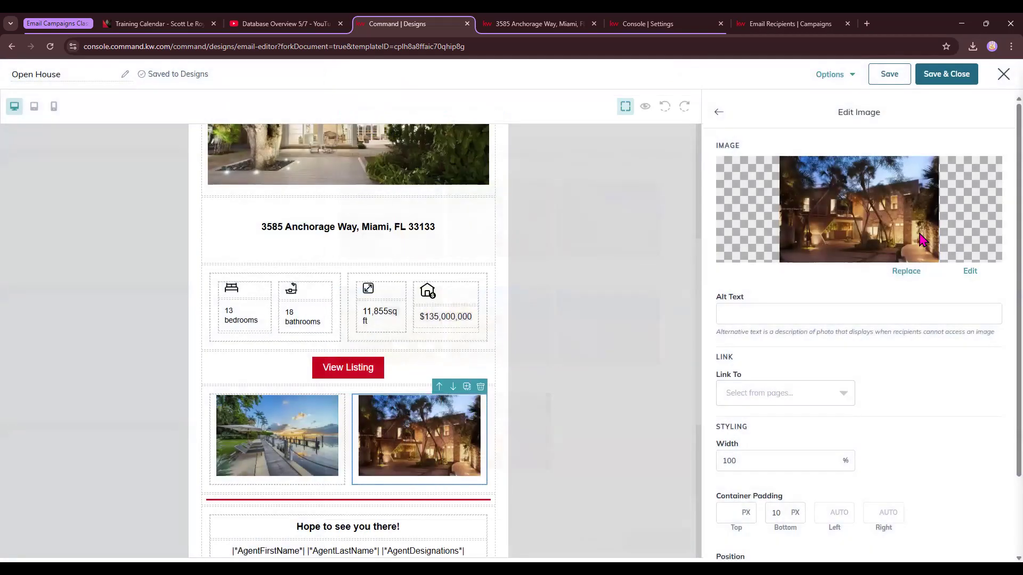
Link the View Listing button to the property's listing page web address and make it fill its container.
scroll(400, 394, "down", 6)
scroll(404, 393, "up", 5)
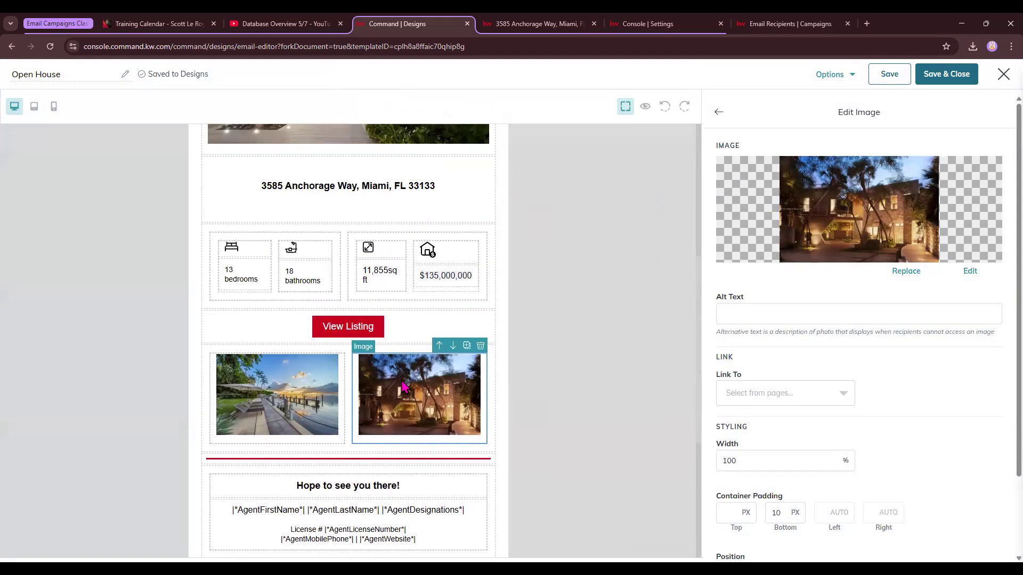
left_click(353, 325)
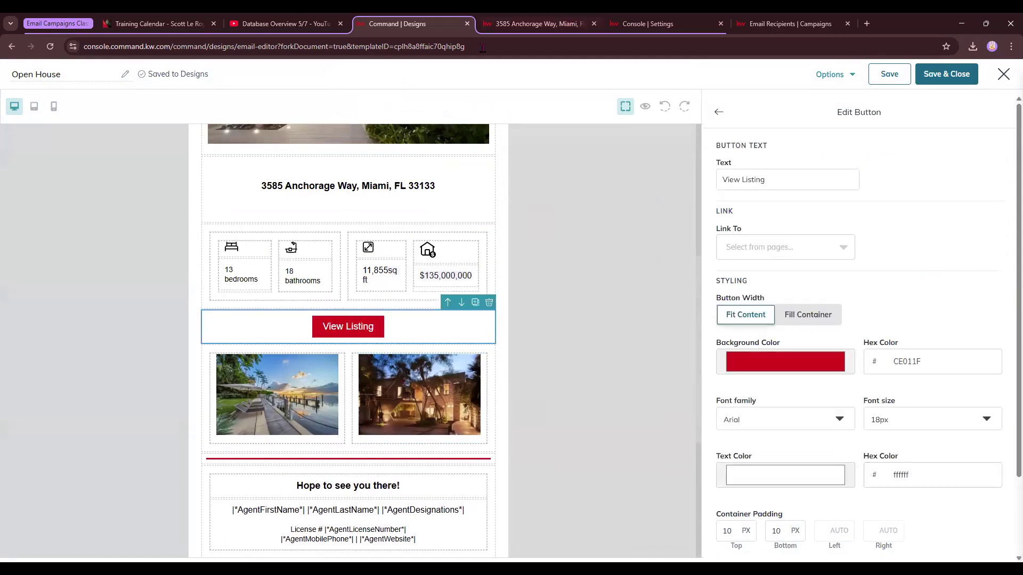
left_click(495, 24)
left_click(431, 24)
left_click(786, 247)
left_click(753, 295)
left_click(876, 247)
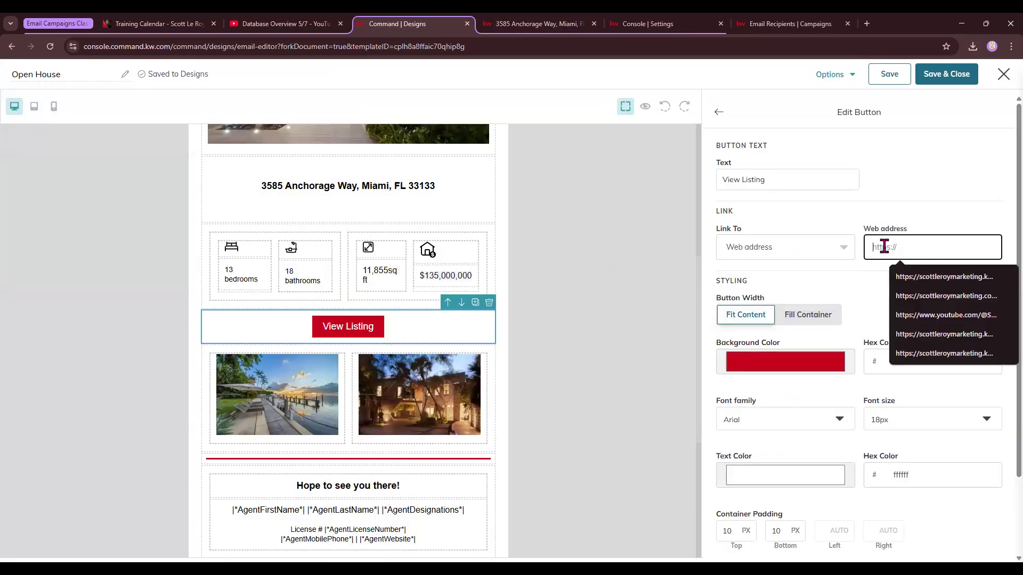
key("ctrl+v")
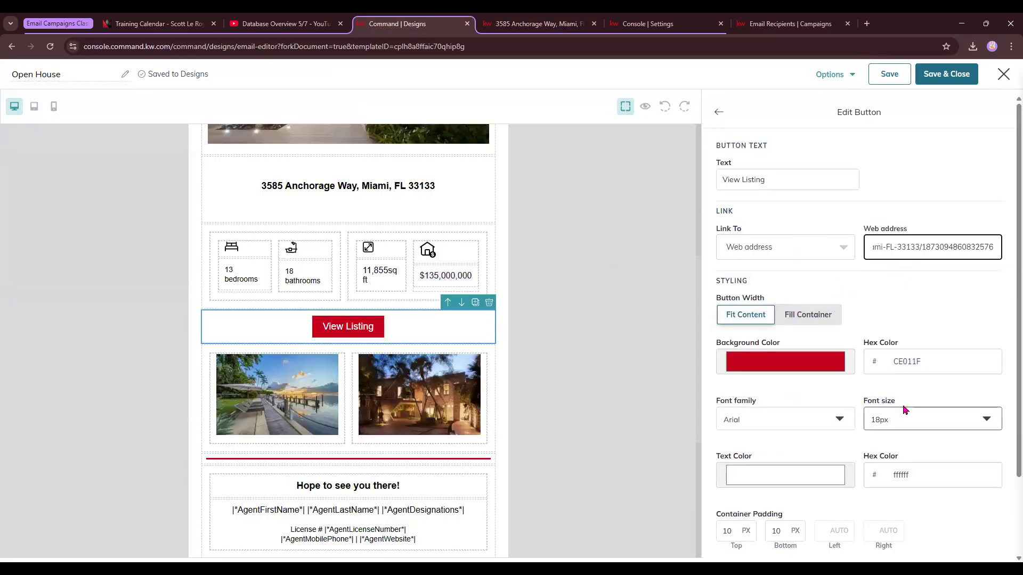
left_click(807, 316)
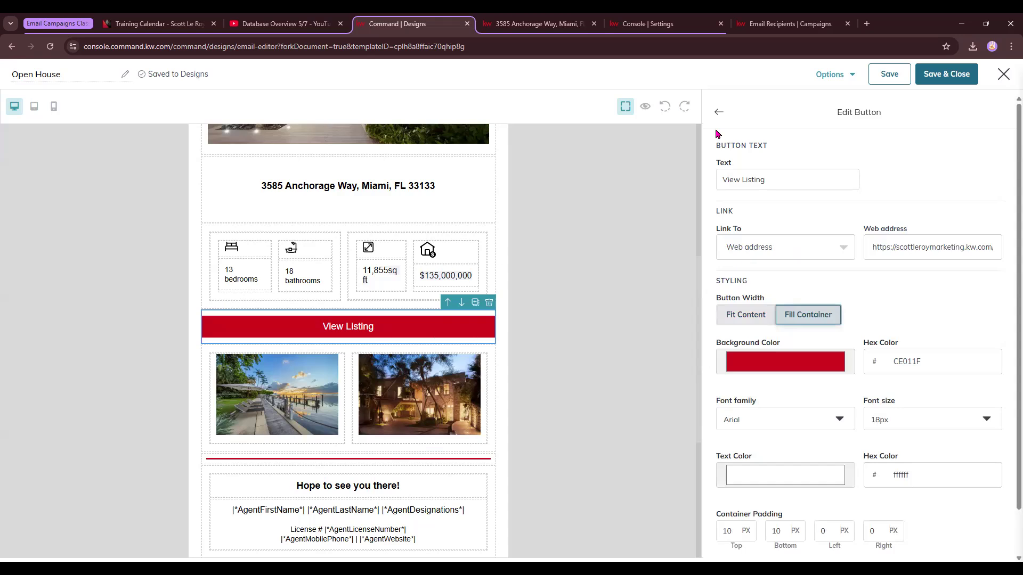
left_click(718, 112)
Preview the finished Open House email design.
scroll(490, 482, "down", 2)
scroll(327, 438, "up", 1)
scroll(401, 297, "down", 4)
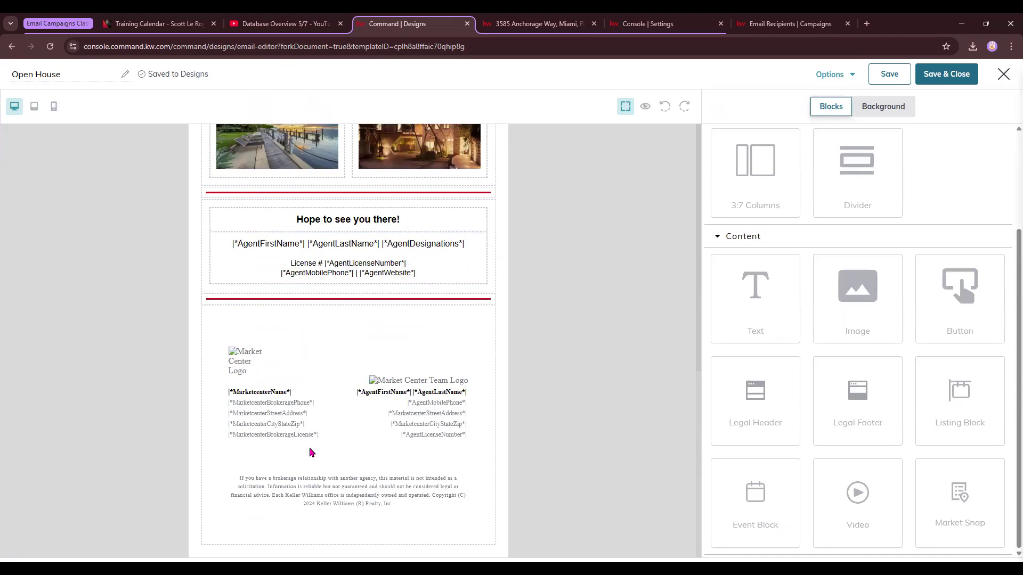
left_click(643, 108)
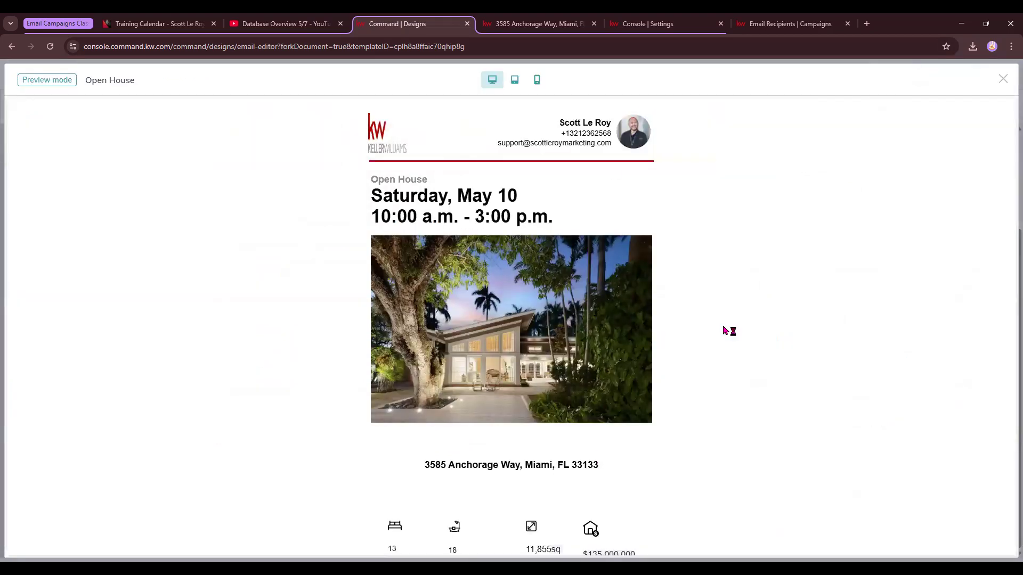
left_click(1001, 80)
left_click(645, 106)
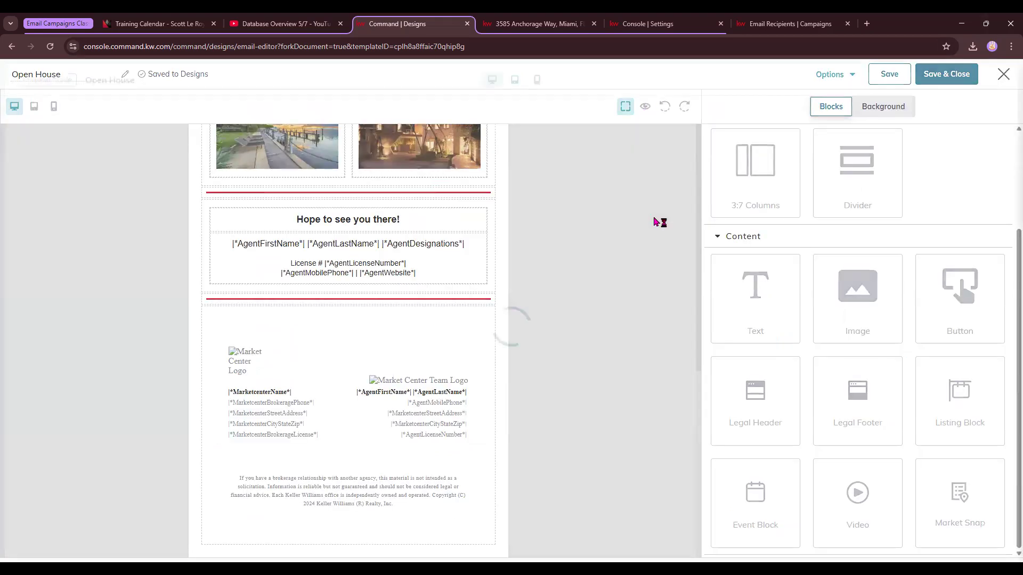
left_click(1003, 79)
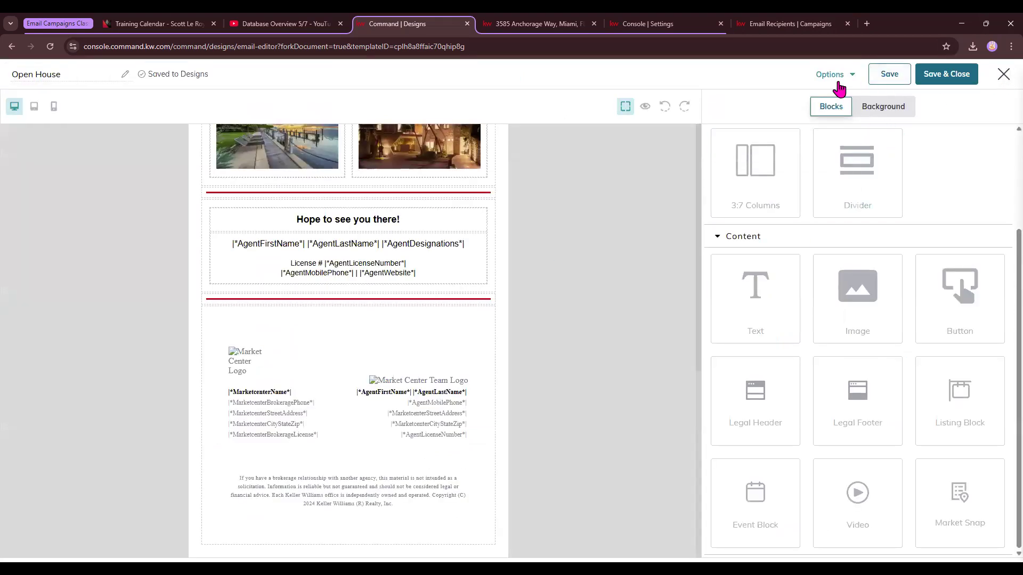
Save and close the Open House email design.
left_click(941, 78)
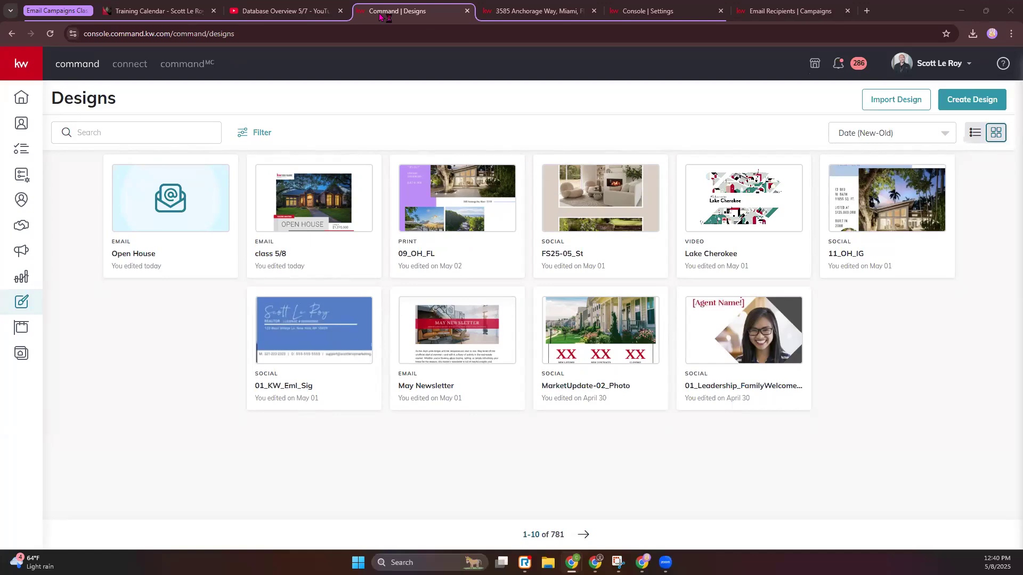
Switch to Gmail and examine a sample test email, highlighting the sender's mailer address and scrolling through its layout.
left_click(658, 25)
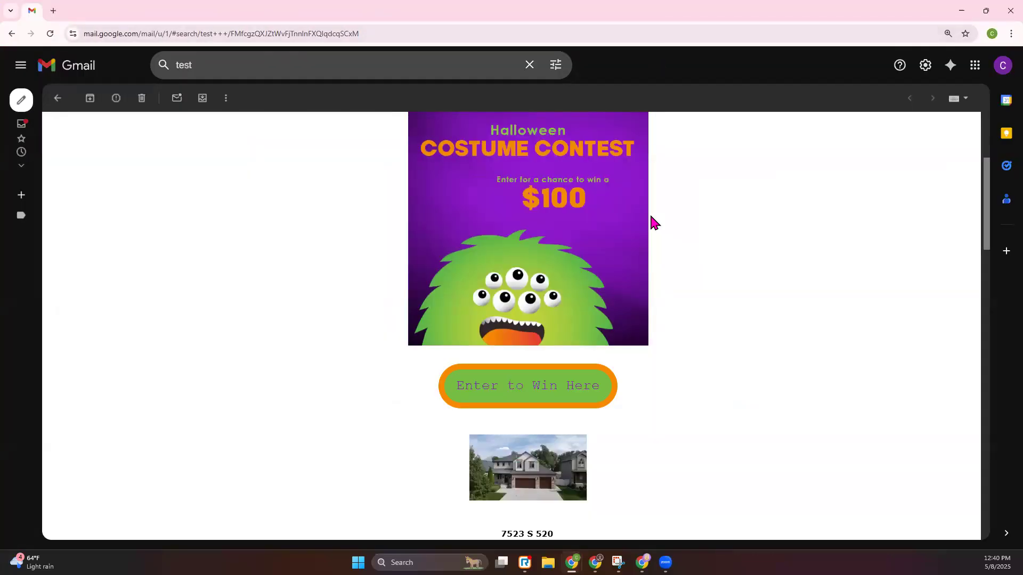
scroll(486, 518, "up", 4)
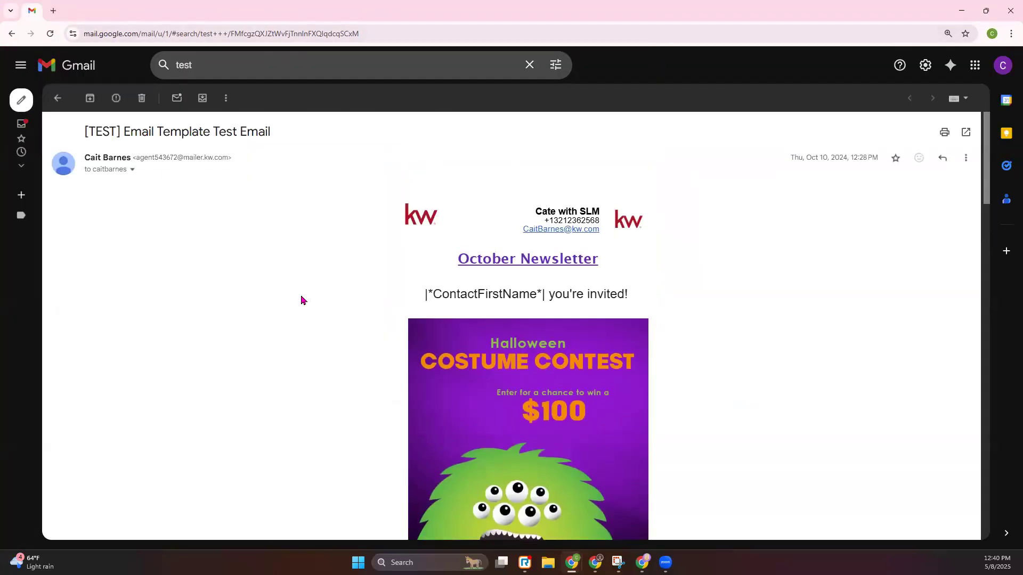
left_click_drag(141, 157, 229, 160)
left_click(248, 189)
left_click_drag(136, 157, 227, 159)
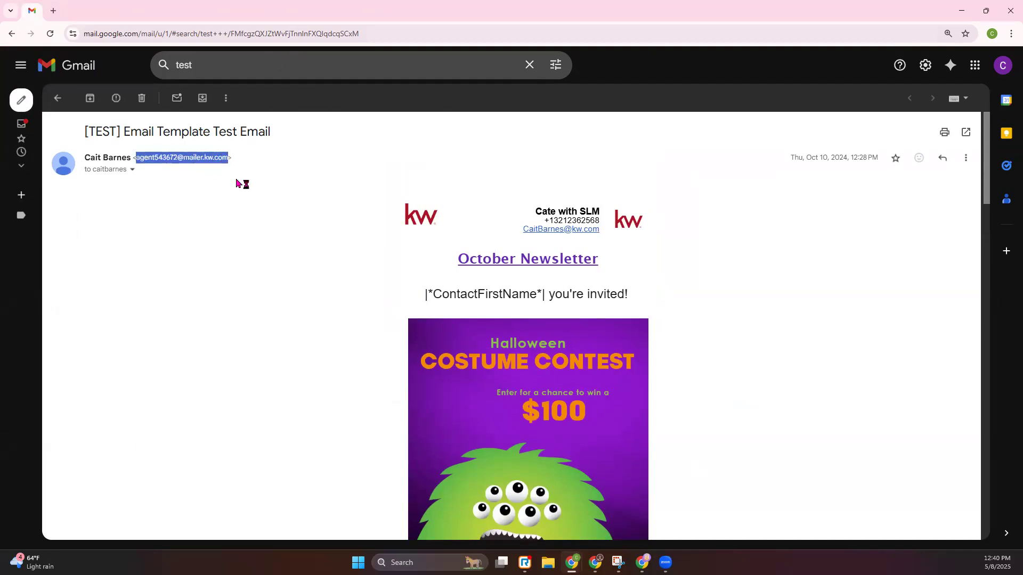
scroll(238, 208, "down", 20)
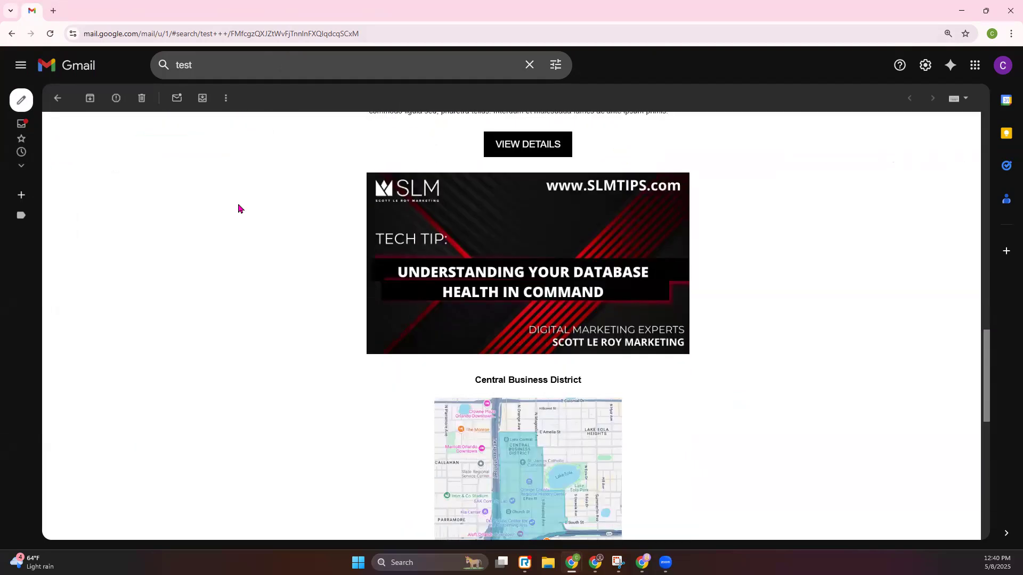
scroll(238, 208, "down", 4)
scroll(281, 286, "up", 20)
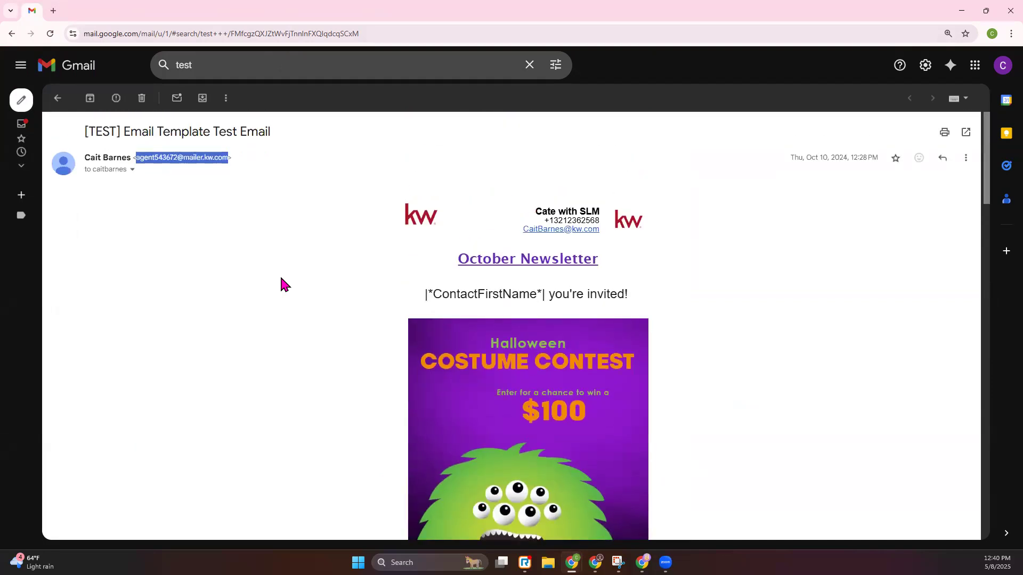
scroll(280, 285, "down", 20)
scroll(89, 503, "down", 2)
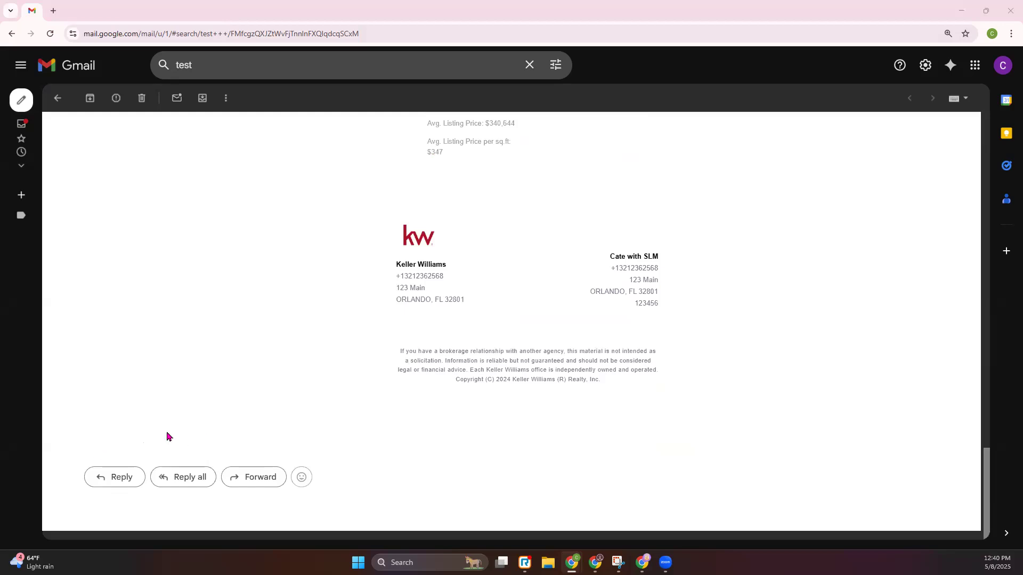
scroll(351, 409, "up", 20)
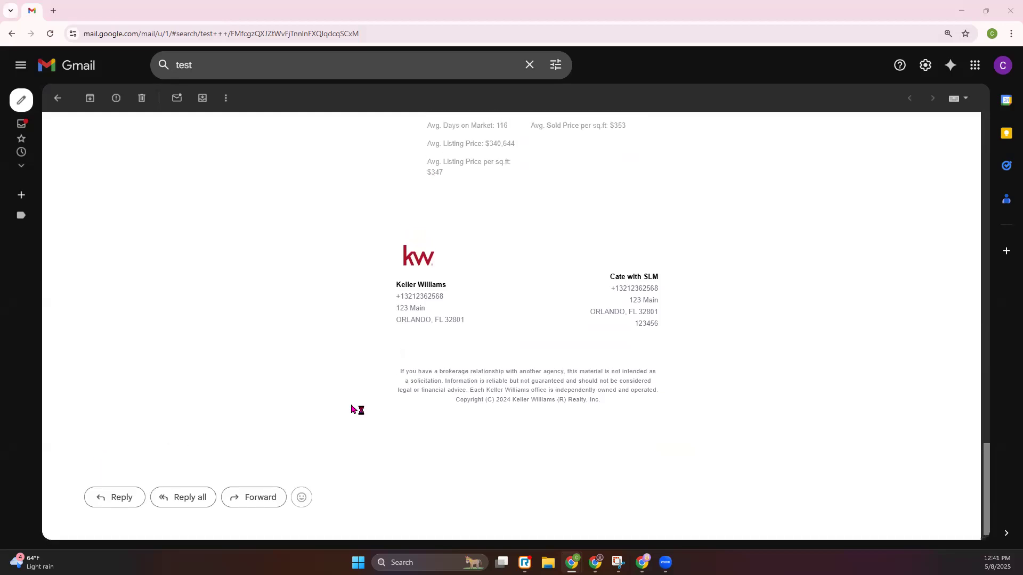
scroll(351, 406, "up", 5)
scroll(351, 406, "down", 20)
scroll(350, 401, "down", 8)
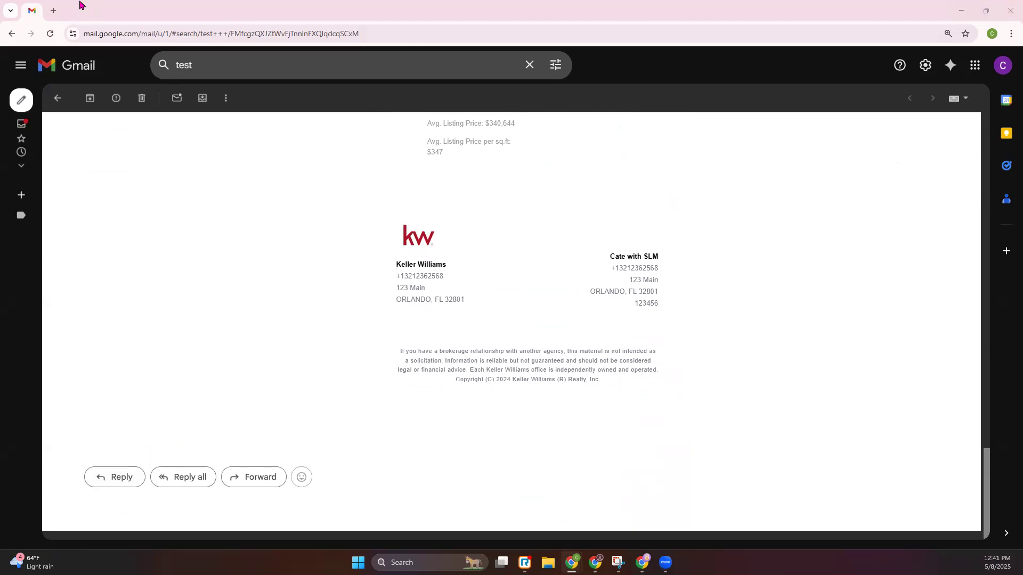
Return to the browser, go back to the Scott Le Roy Marketing channel's videos page on YouTube and select its web address.
key("alt+Tab")
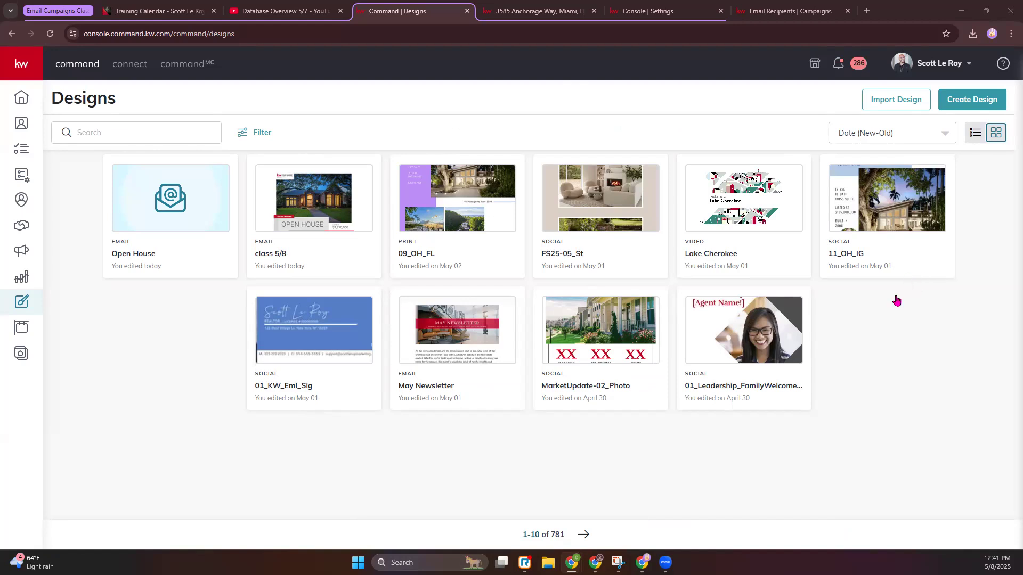
left_click(283, 10)
left_click(16, 36)
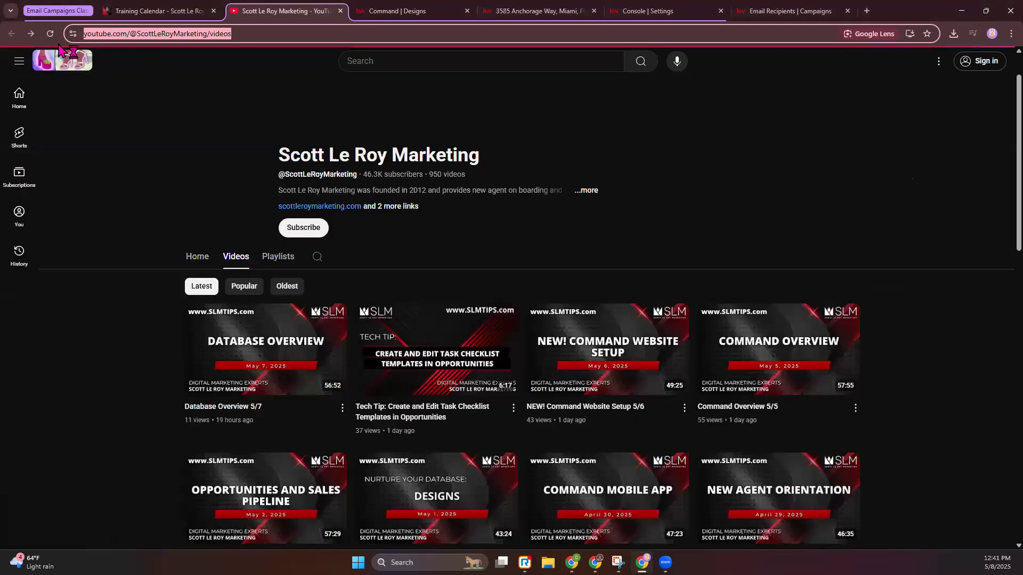
left_click(237, 35)
left_click_drag(282, 33, 64, 42)
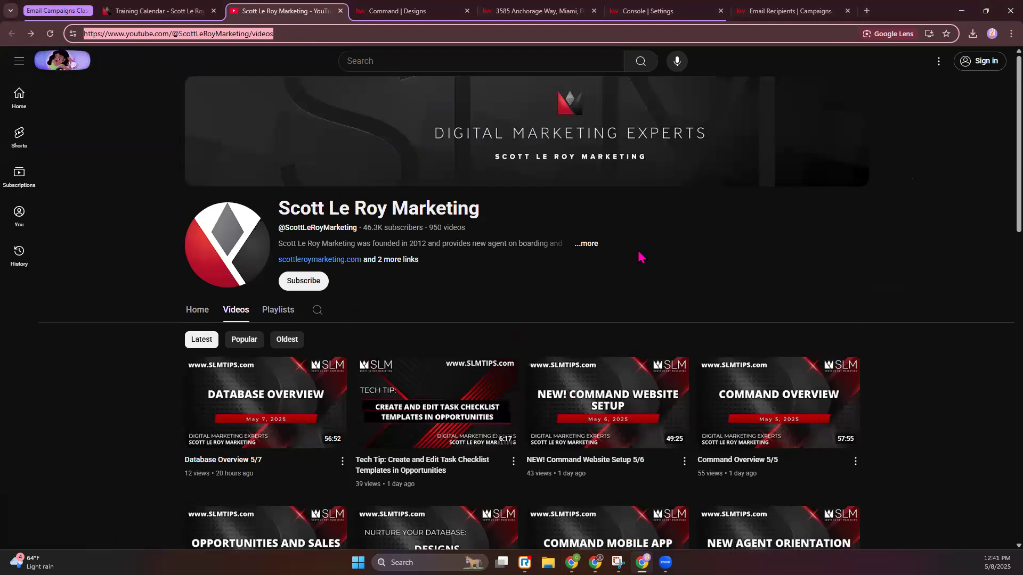
left_click(928, 439)
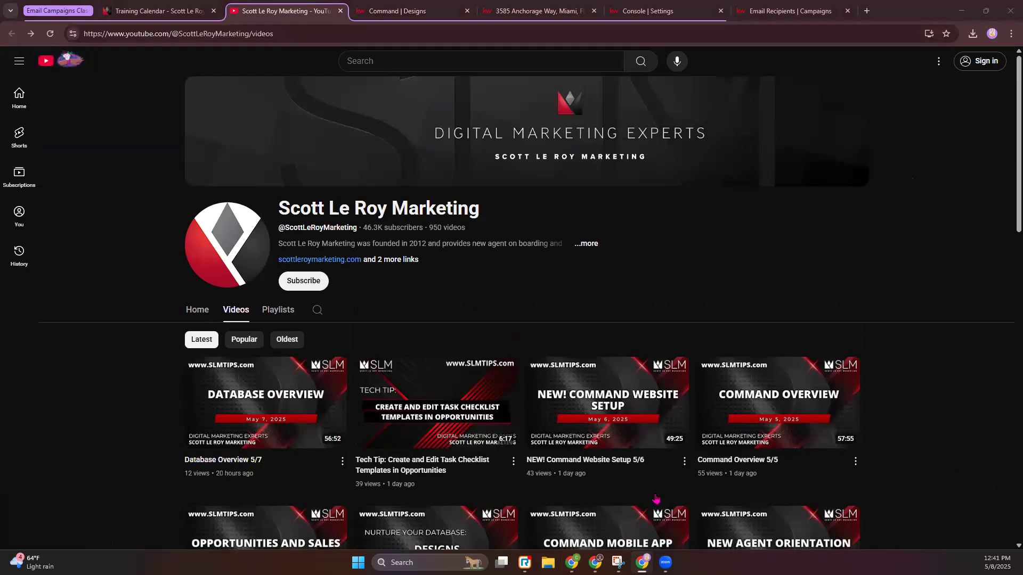